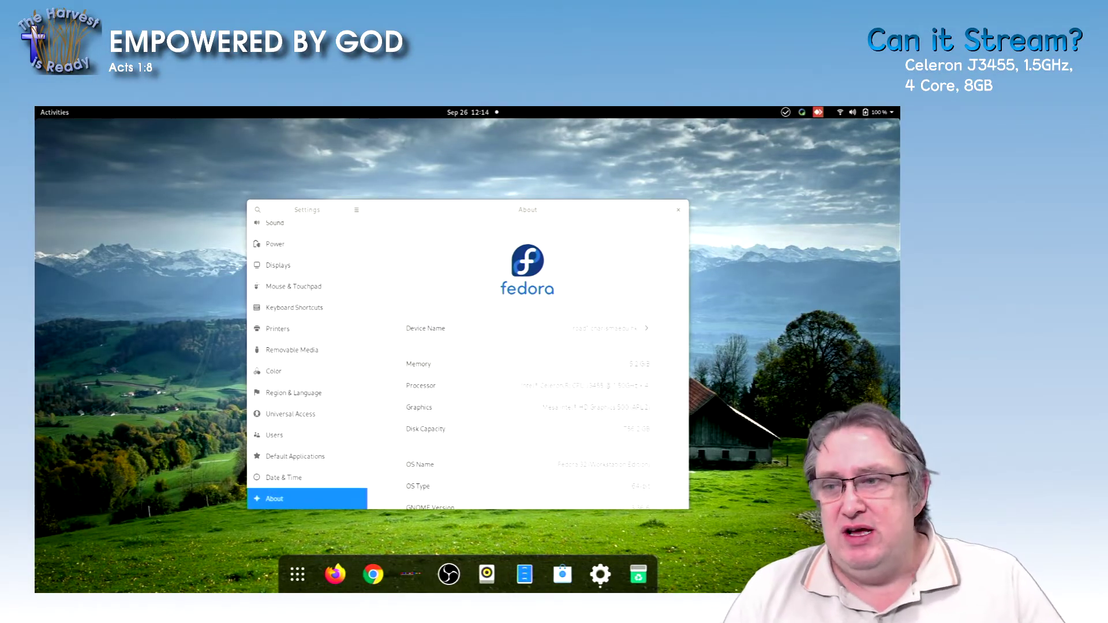
Step: Focus the Settings window and close it from the system menu, leaving the empty desktop
left_click(425, 383)
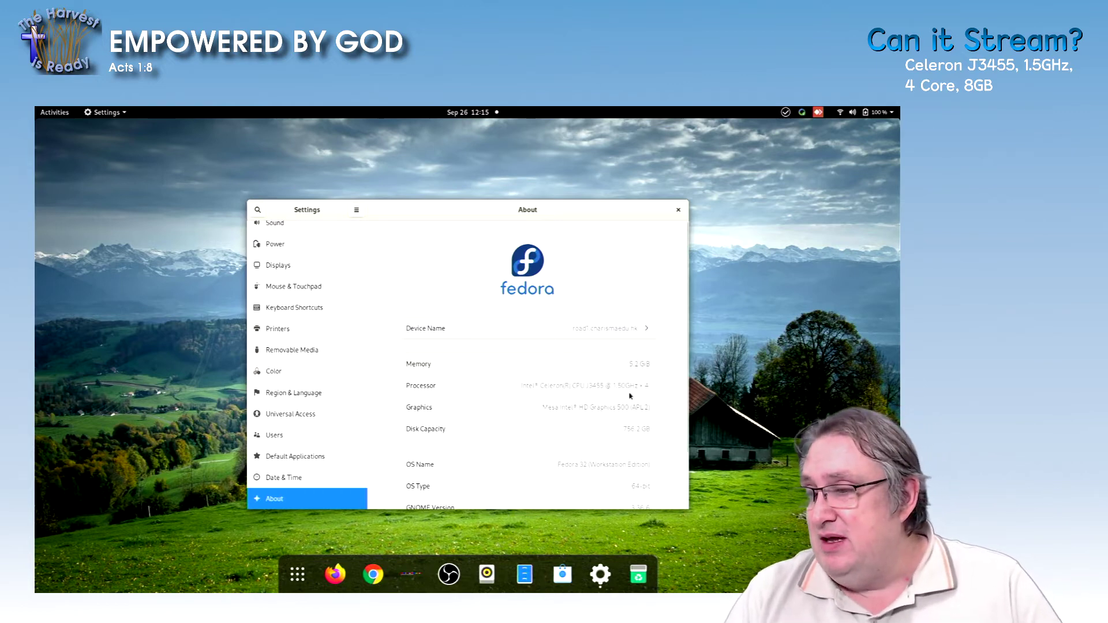
left_click(879, 117)
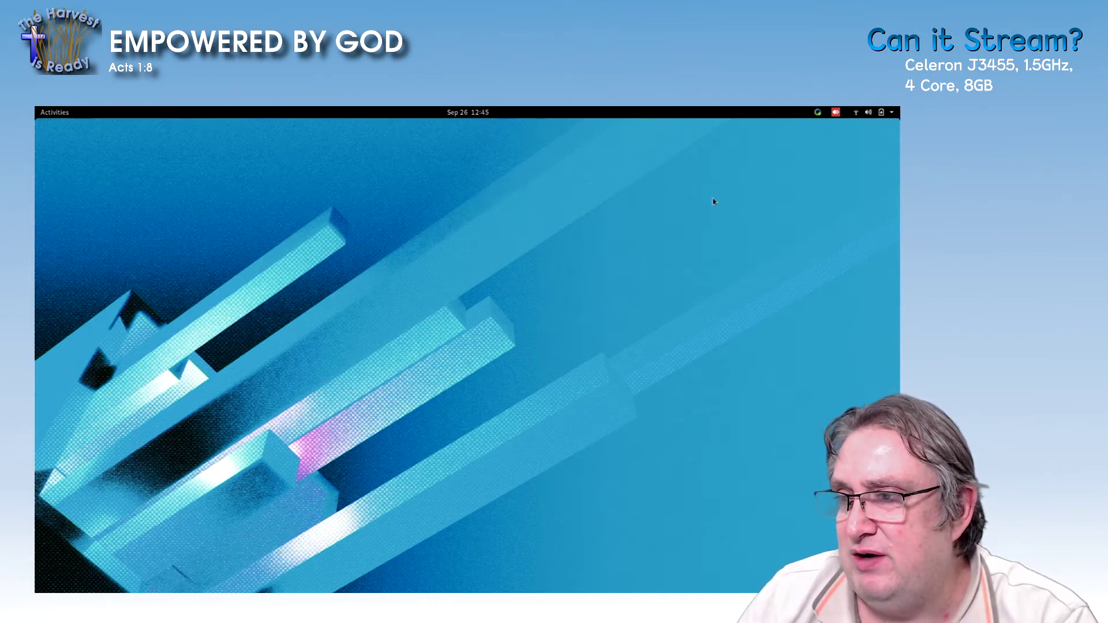
Step: Launch OBS Studio from Activities and apply a 1024x576 canvas and output at 30 FPS
left_click(54, 112)
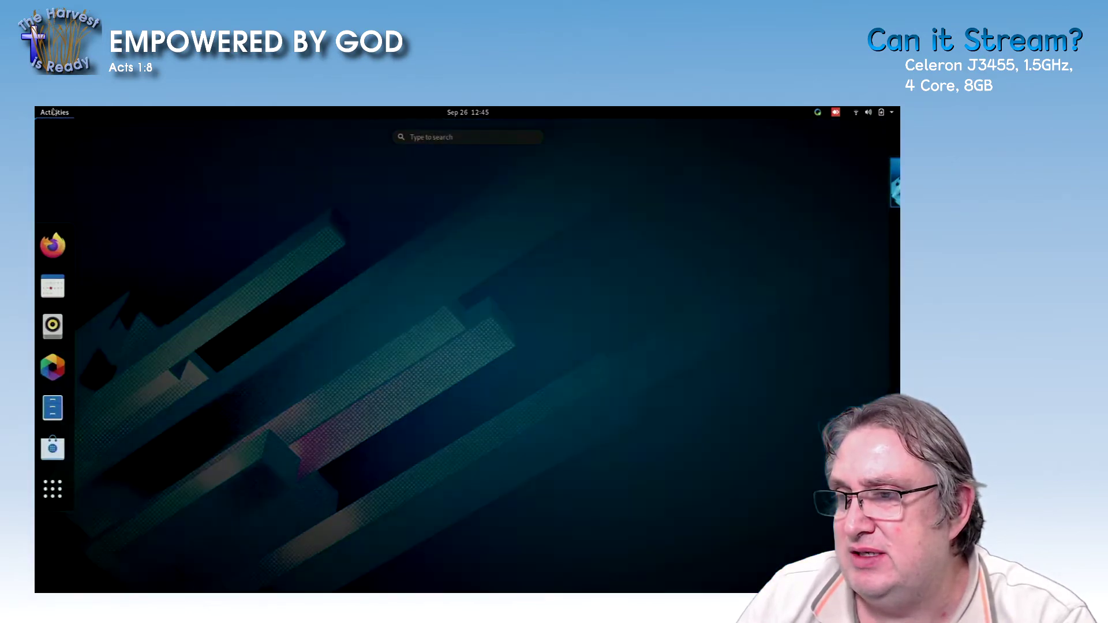
type("d")
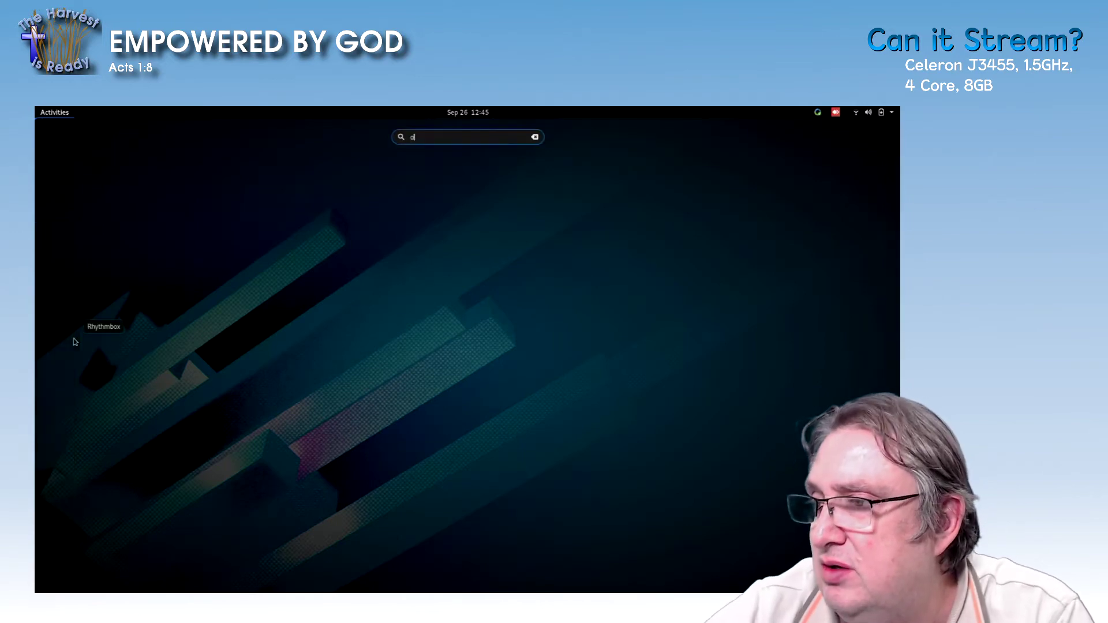
type("b")
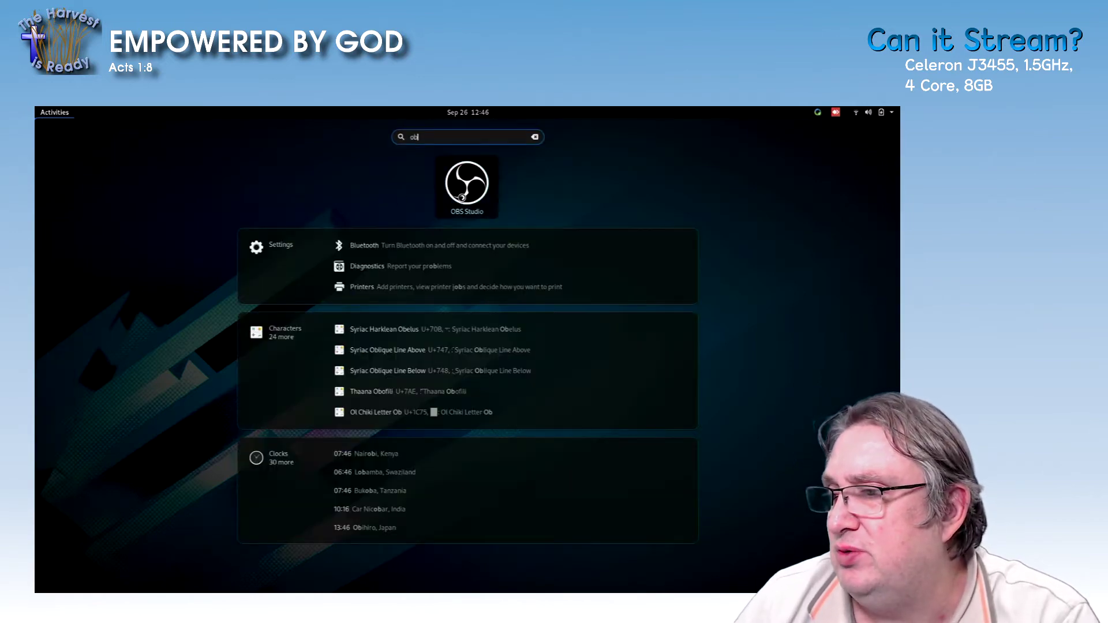
left_click(462, 197)
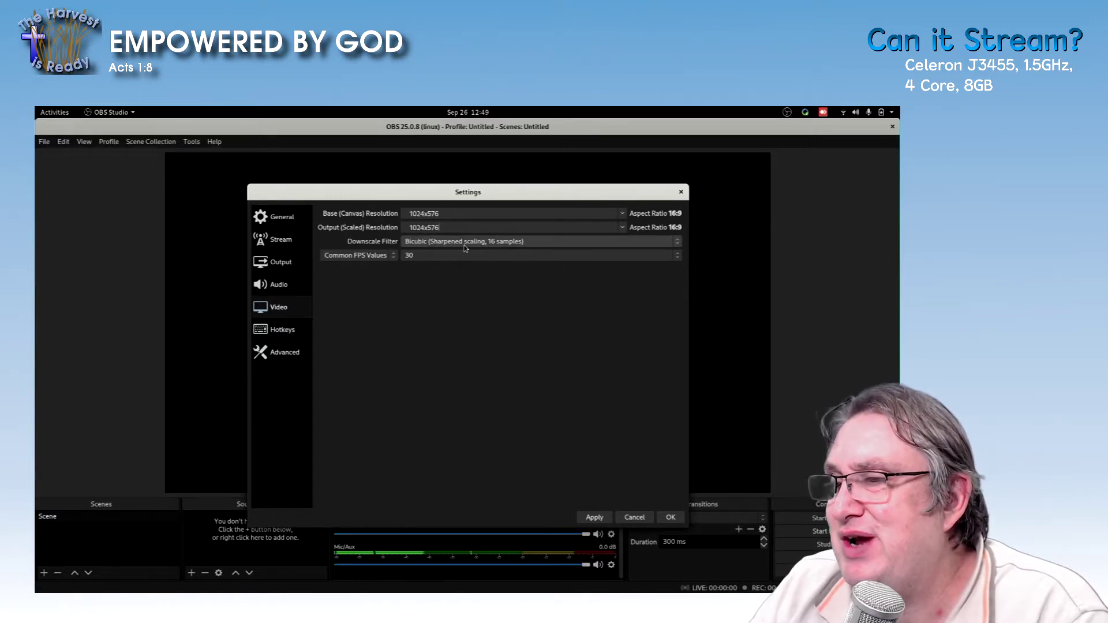
left_click(589, 518)
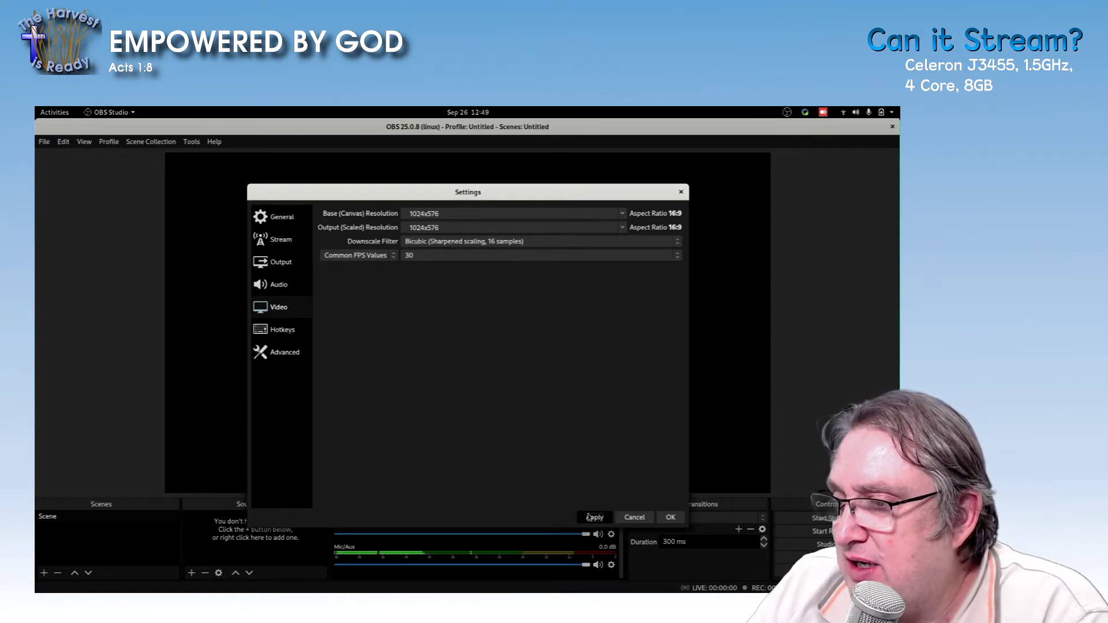
left_click(667, 519)
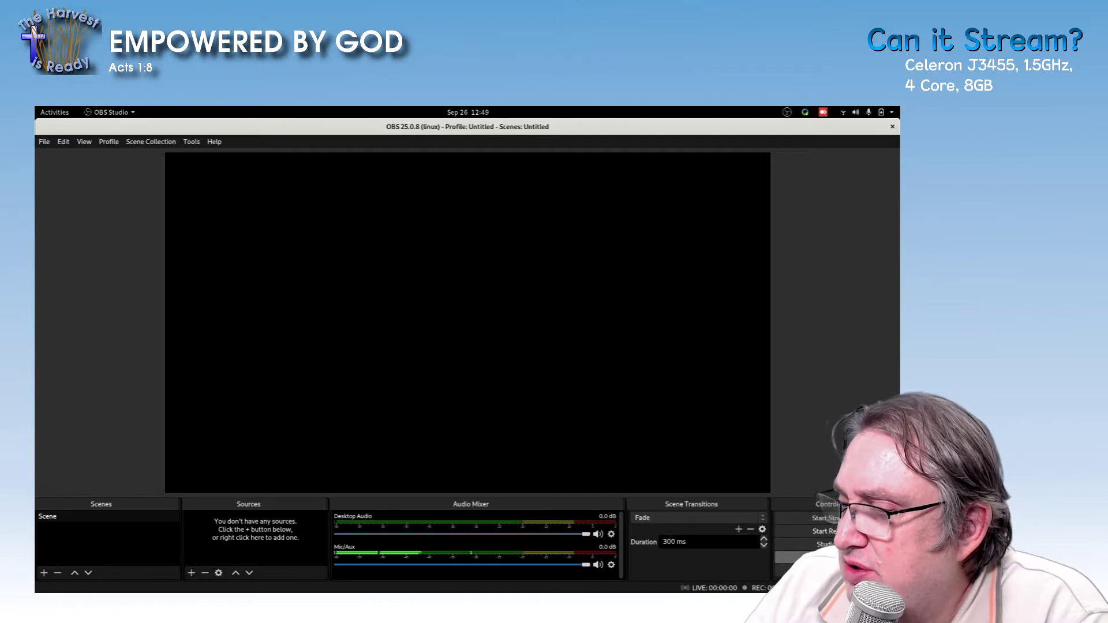
Step: Change the Output video bitrate from 2500 to 1500 Kbps
left_click(796, 558)
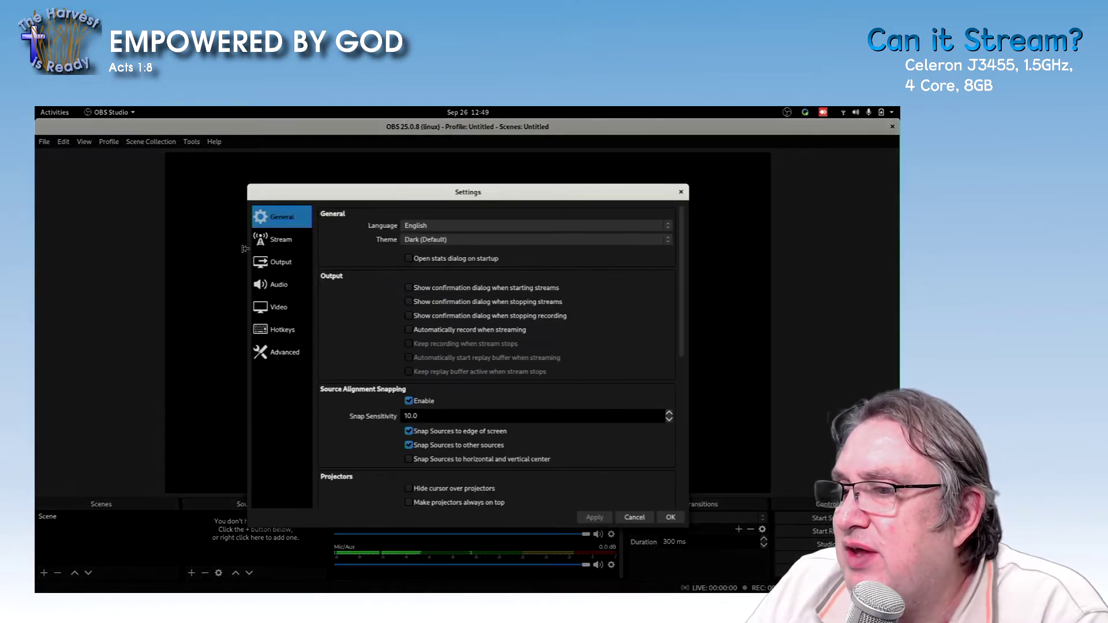
left_click(279, 310)
left_click(276, 264)
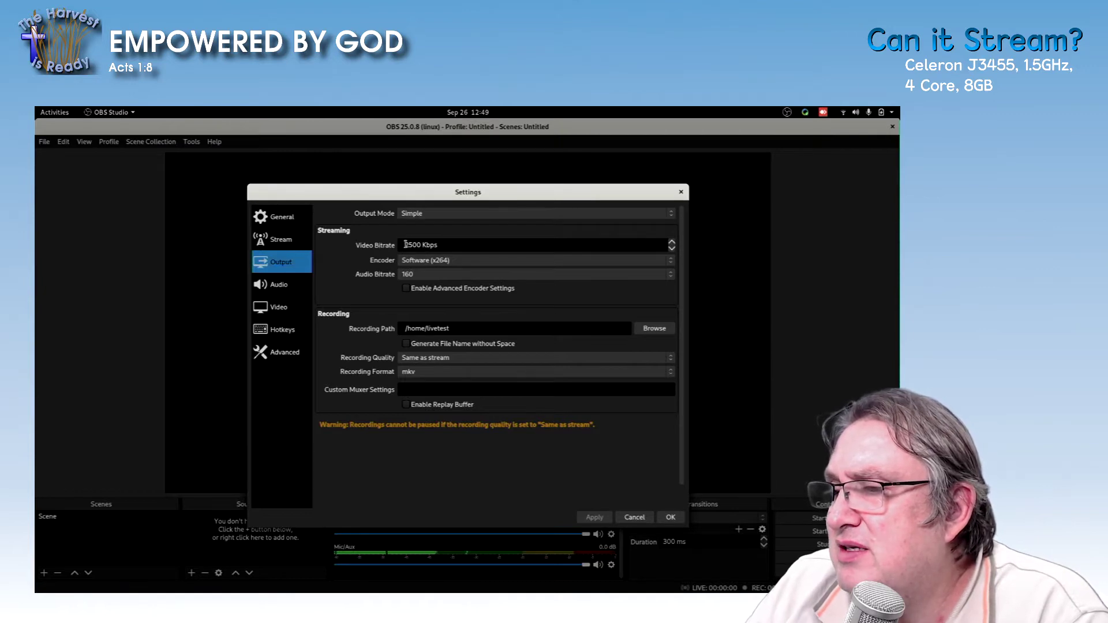
left_click_drag(404, 245, 411, 244)
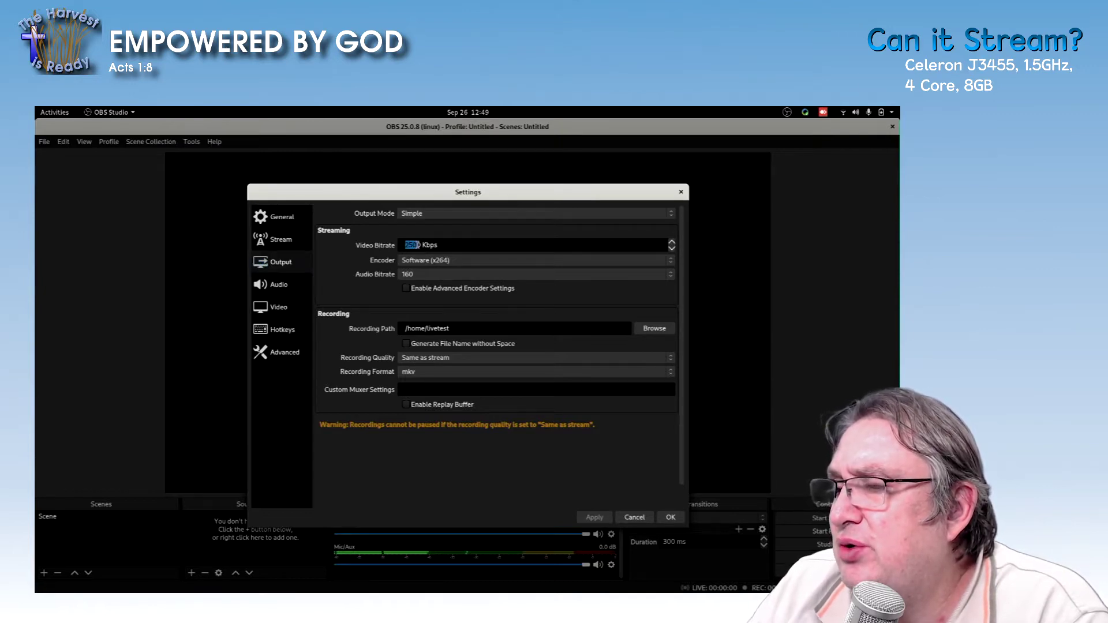
left_click(415, 333)
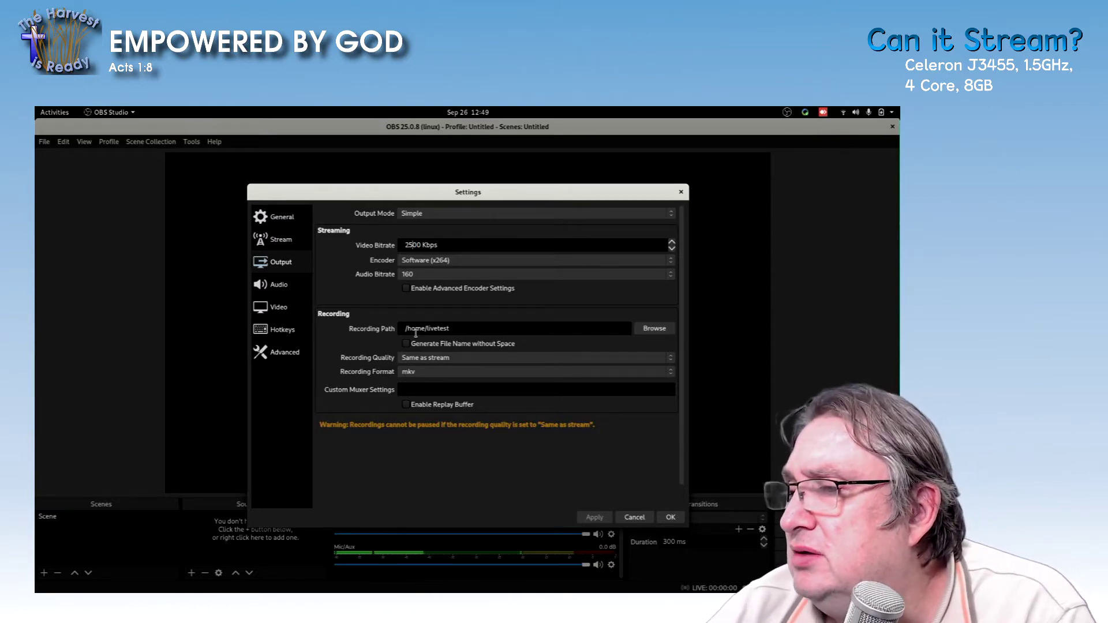
key("BackSpace")
type("1")
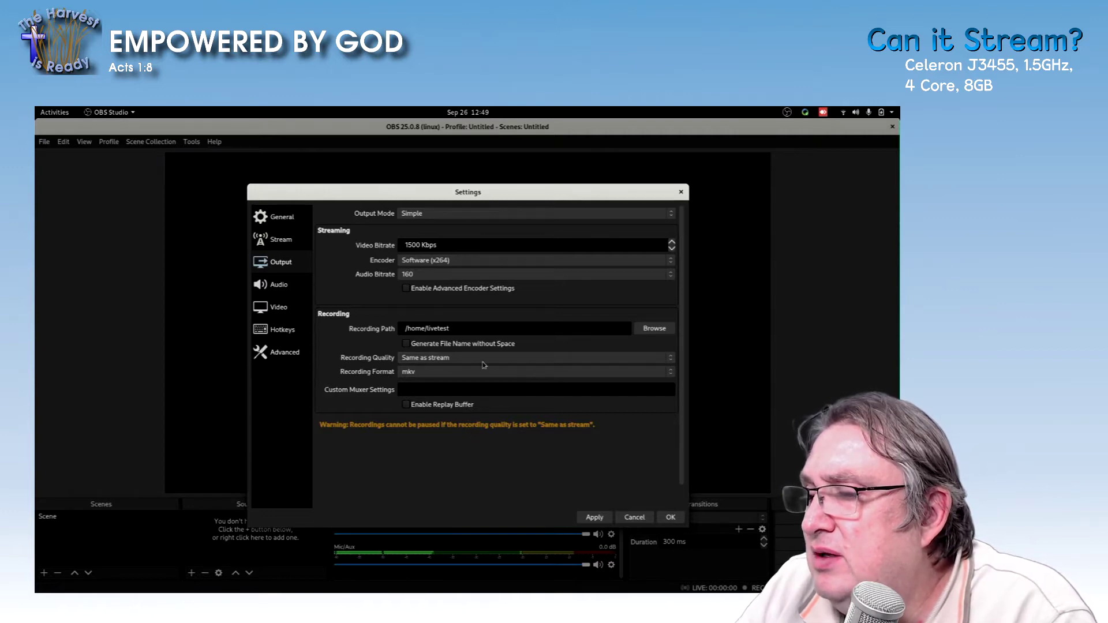
Step: Keep 160 audio bitrate and the x264 encoder, save the settings, and minimize OBS
left_click(449, 275)
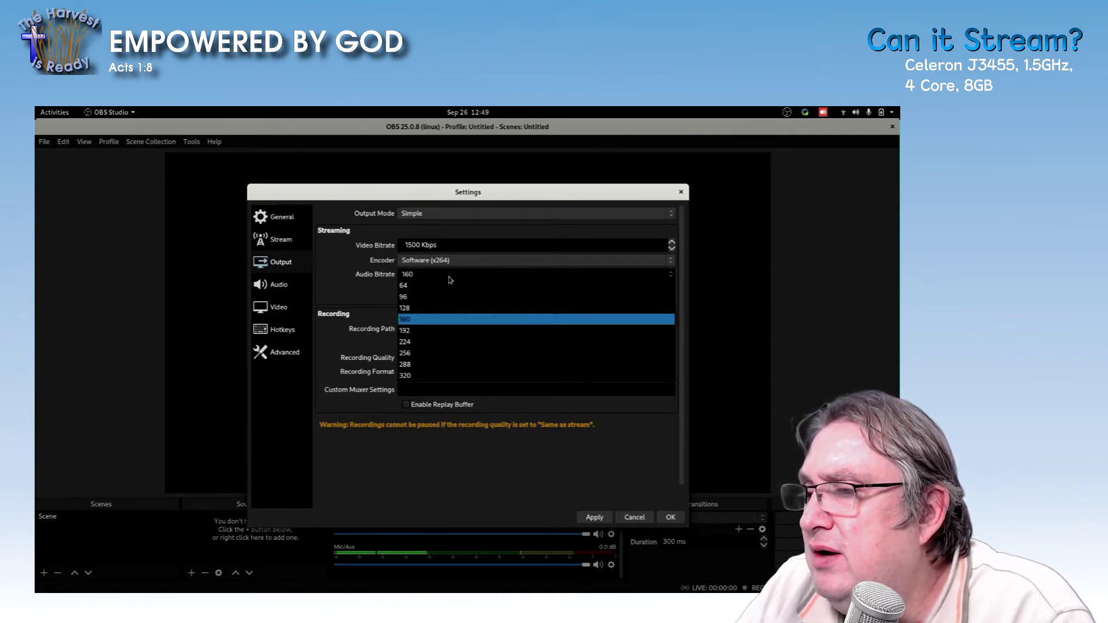
left_click(434, 322)
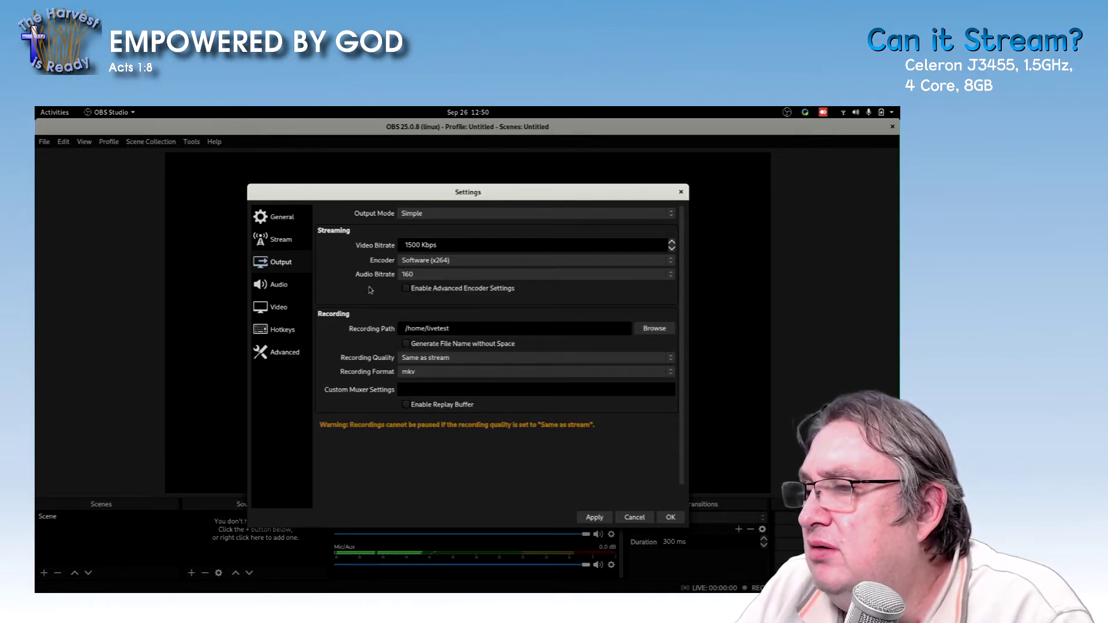
left_click(472, 262)
left_click(470, 264)
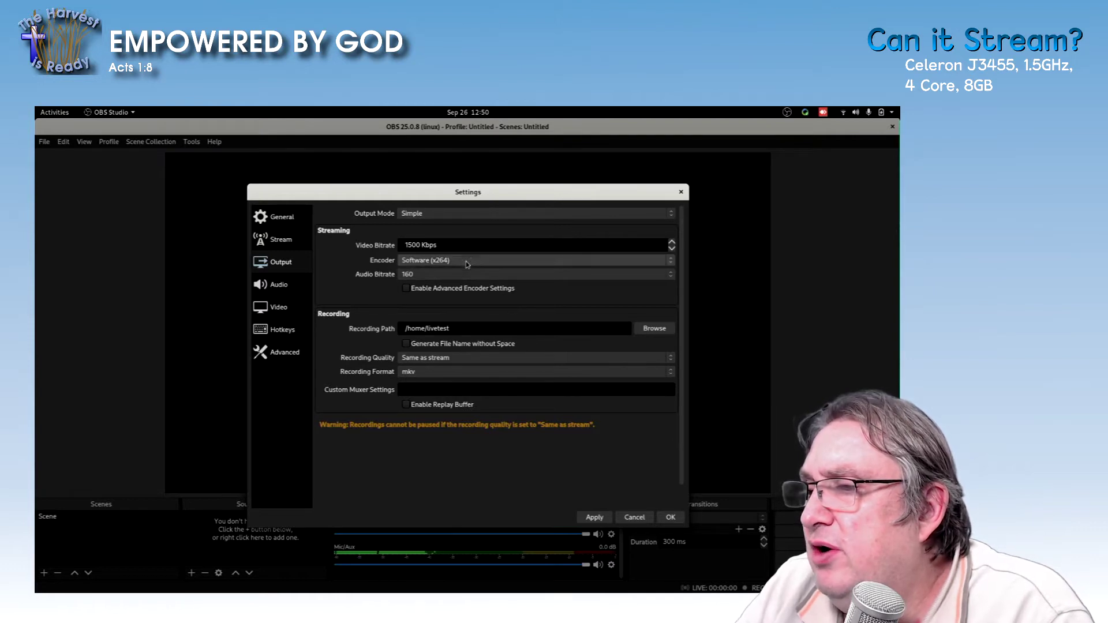
left_click(600, 519)
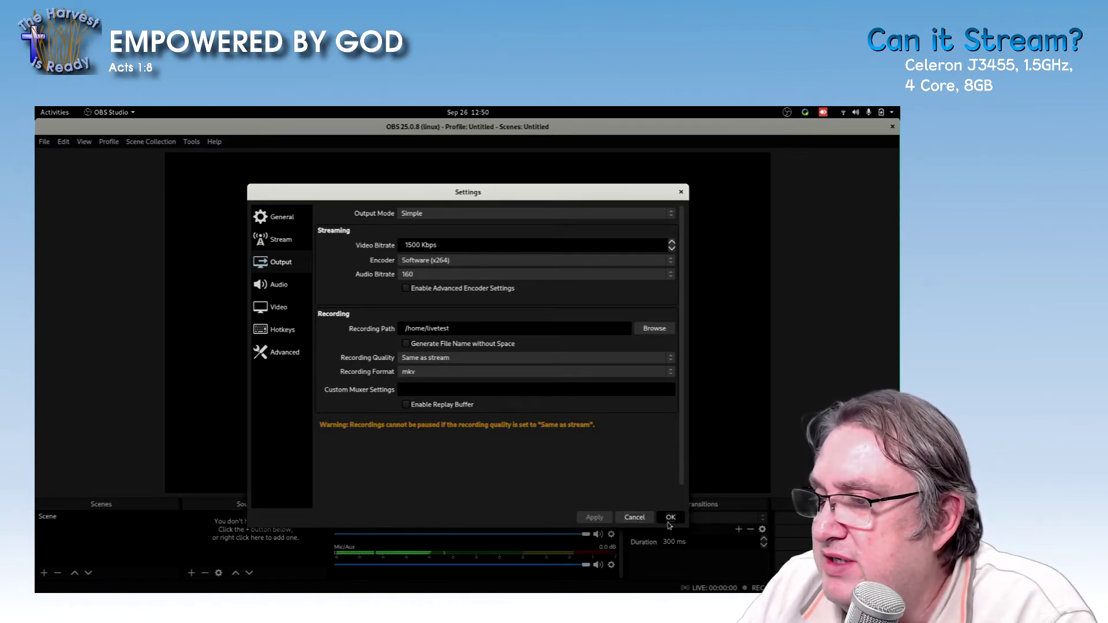
left_click(670, 518)
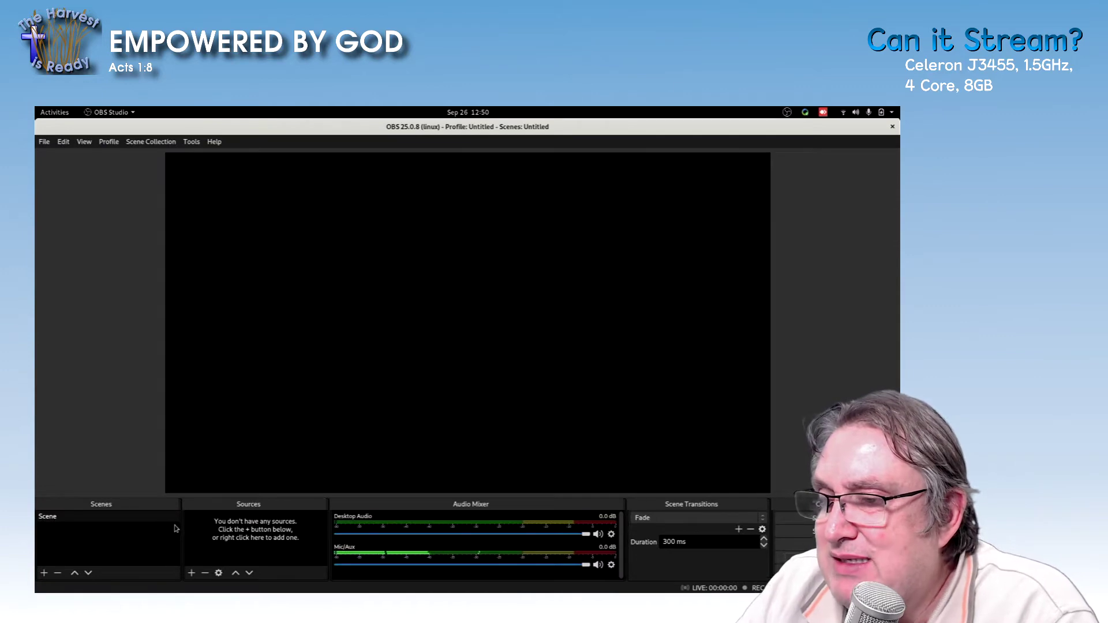
right_click(376, 130)
left_click(382, 146)
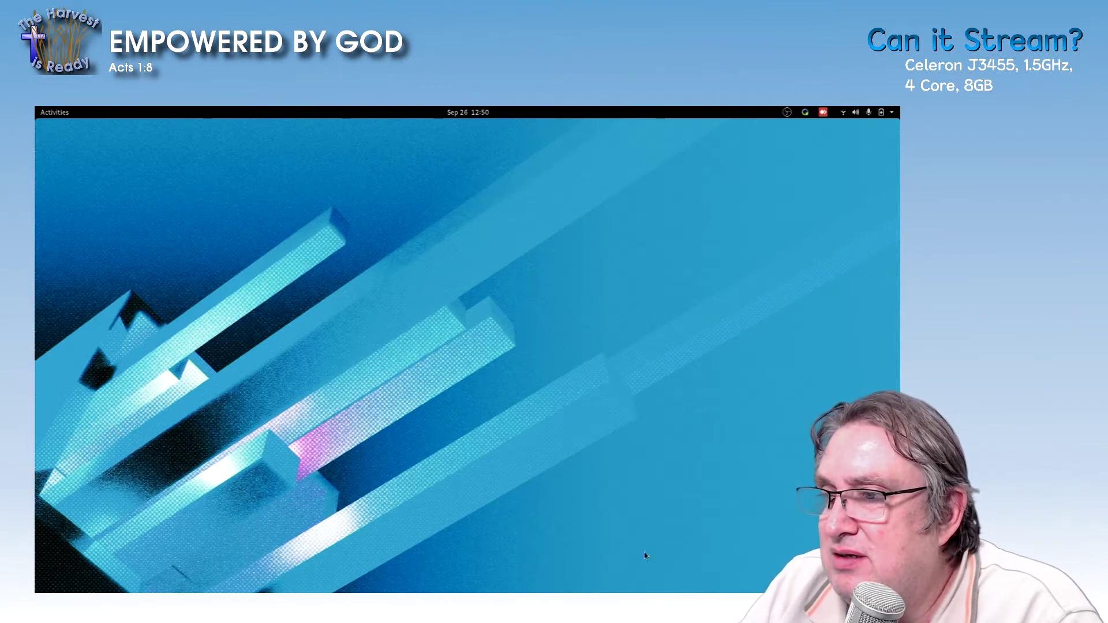
Step: Mount the public network share in Files and copy OBSplugins.zip and OpenLPStages.zip
left_click(50, 113)
left_click(63, 394)
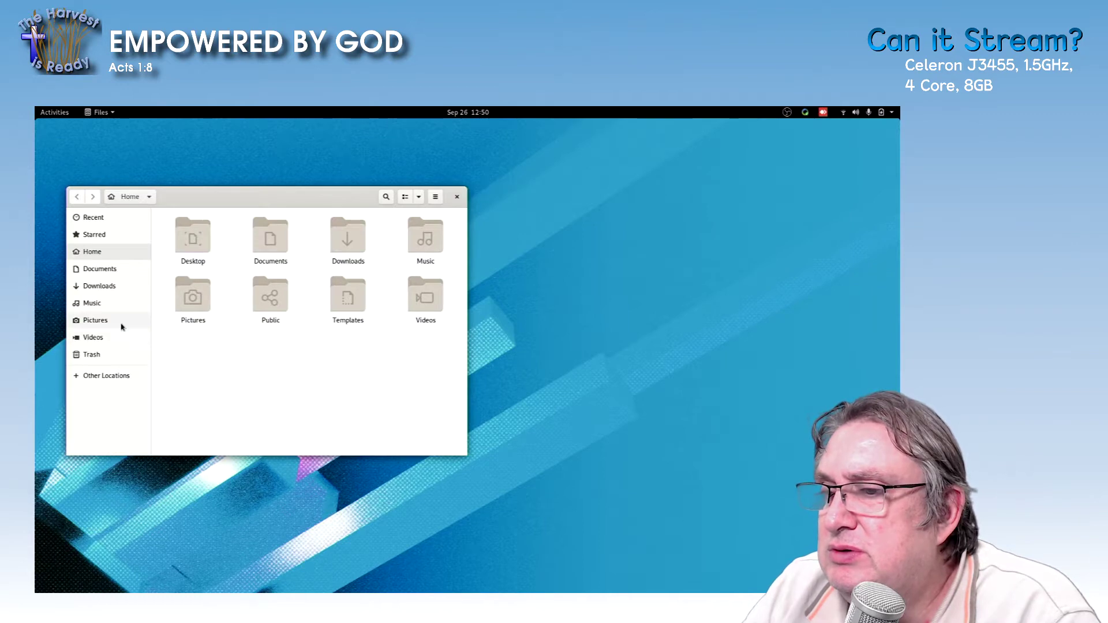
left_click(105, 374)
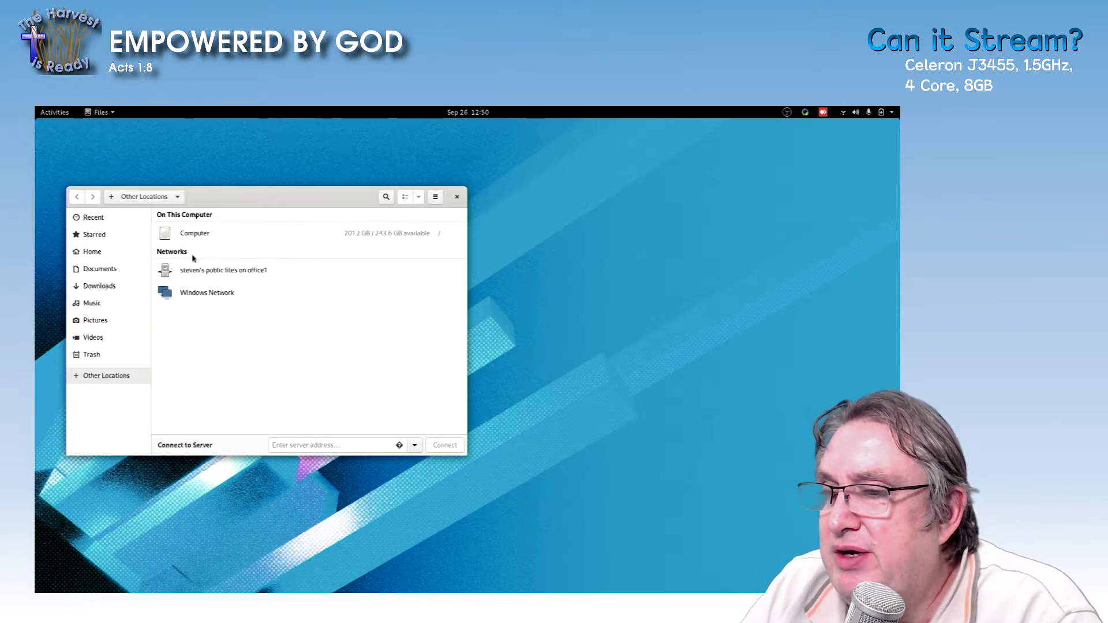
left_click(203, 271)
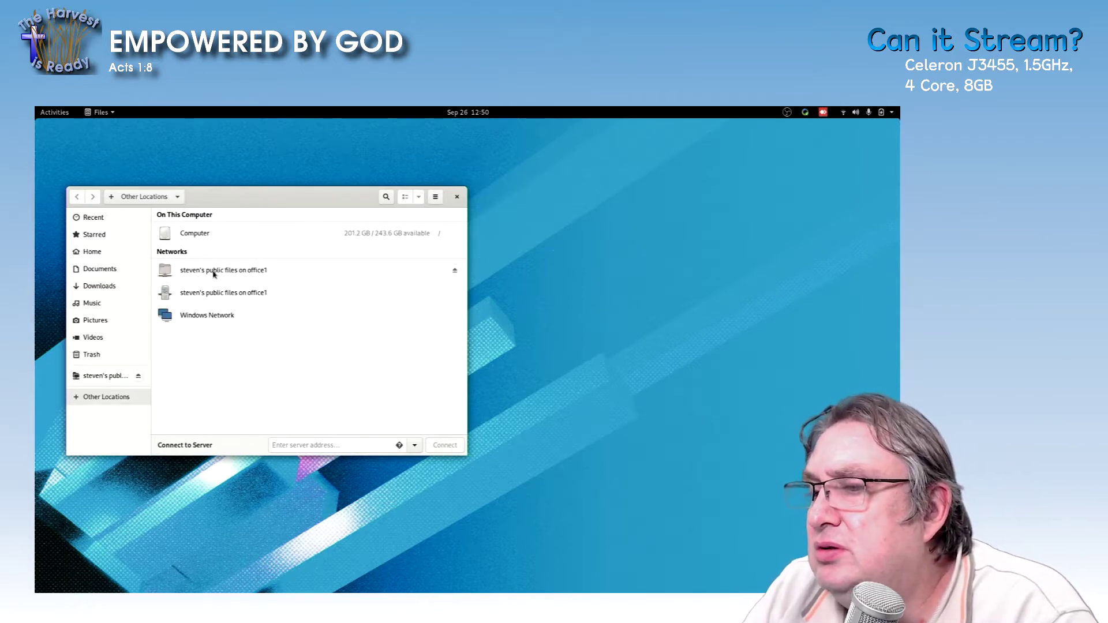
left_click(213, 272)
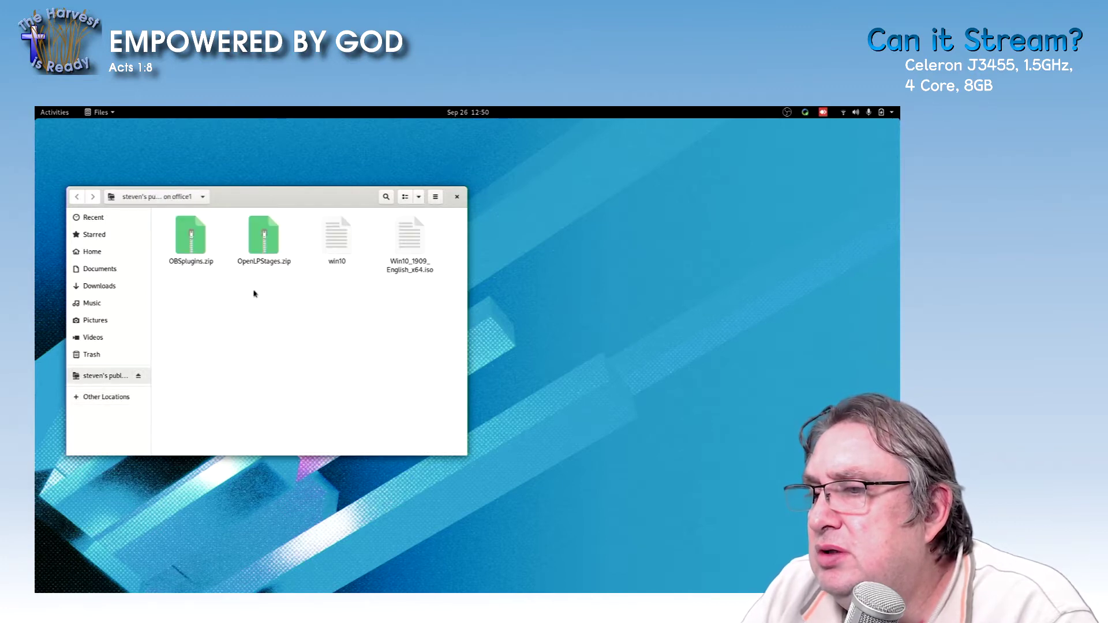
left_click_drag(277, 295, 179, 225)
right_click(185, 239)
left_click(187, 296)
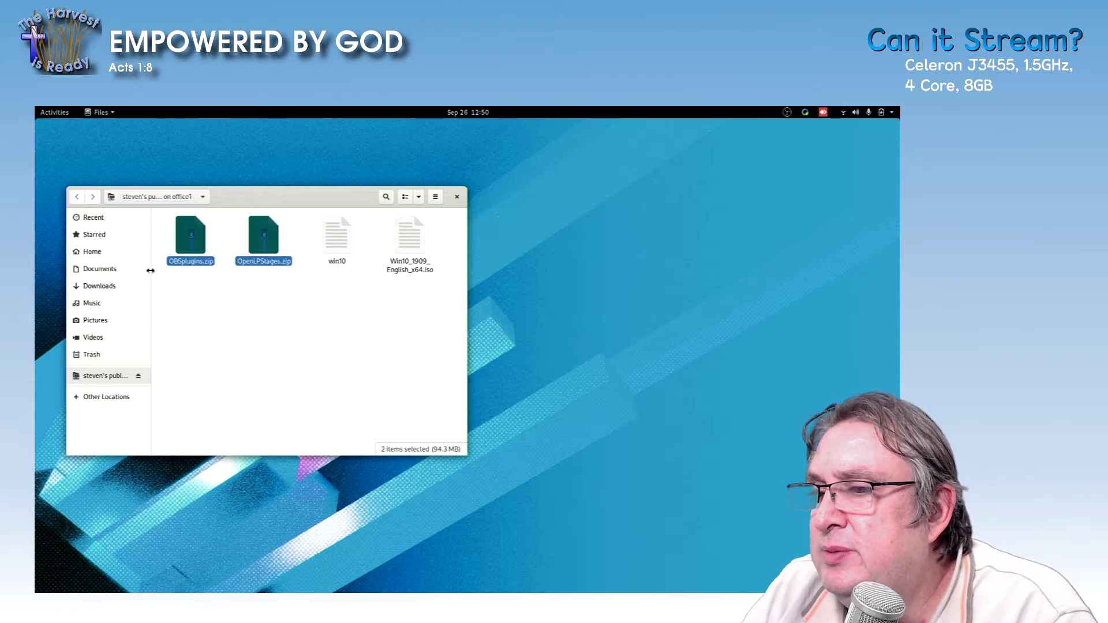
Step: Paste the two zip files into the Home Documents folder
left_click(114, 257)
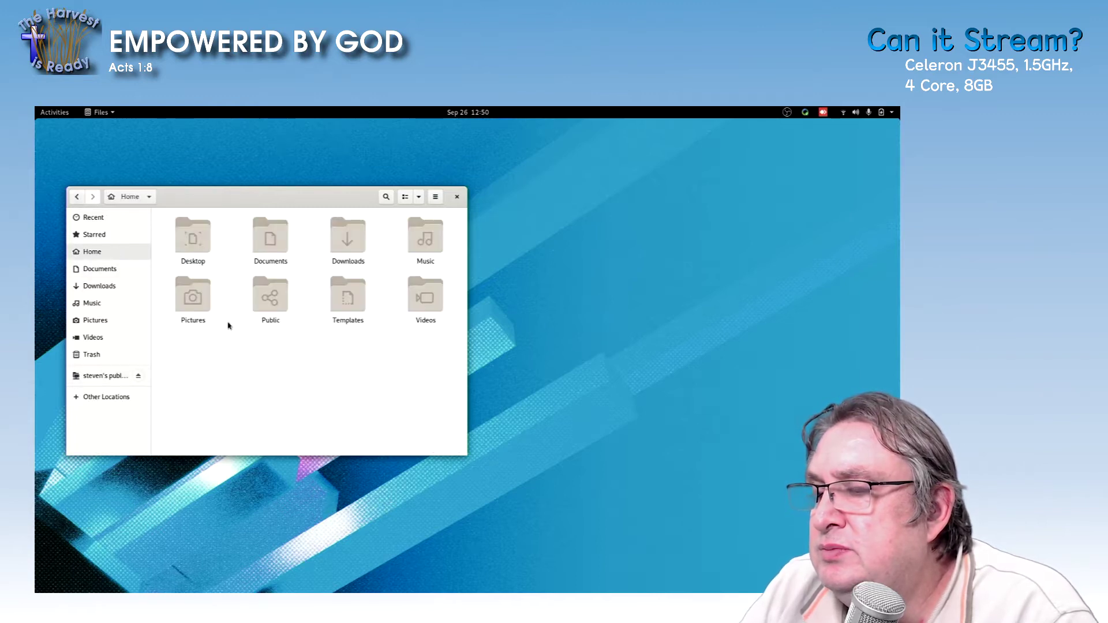
double_click(263, 248)
right_click(221, 342)
left_click(242, 363)
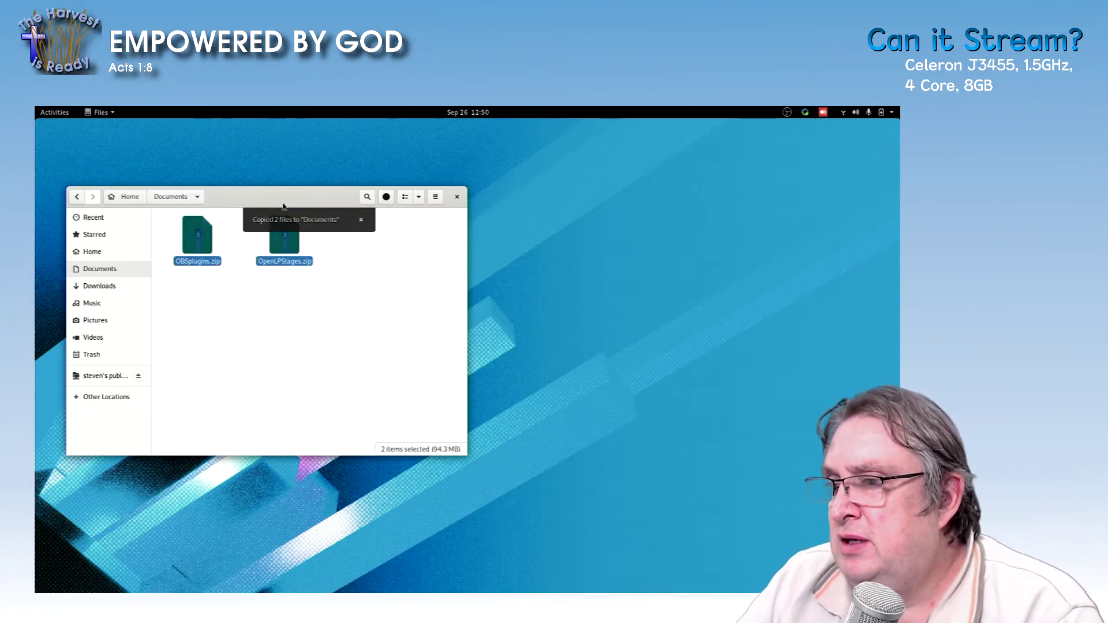
Step: Open OBSplugins.zip in Archive Manager and place it beside the Files window
left_click(233, 237)
left_click(200, 248)
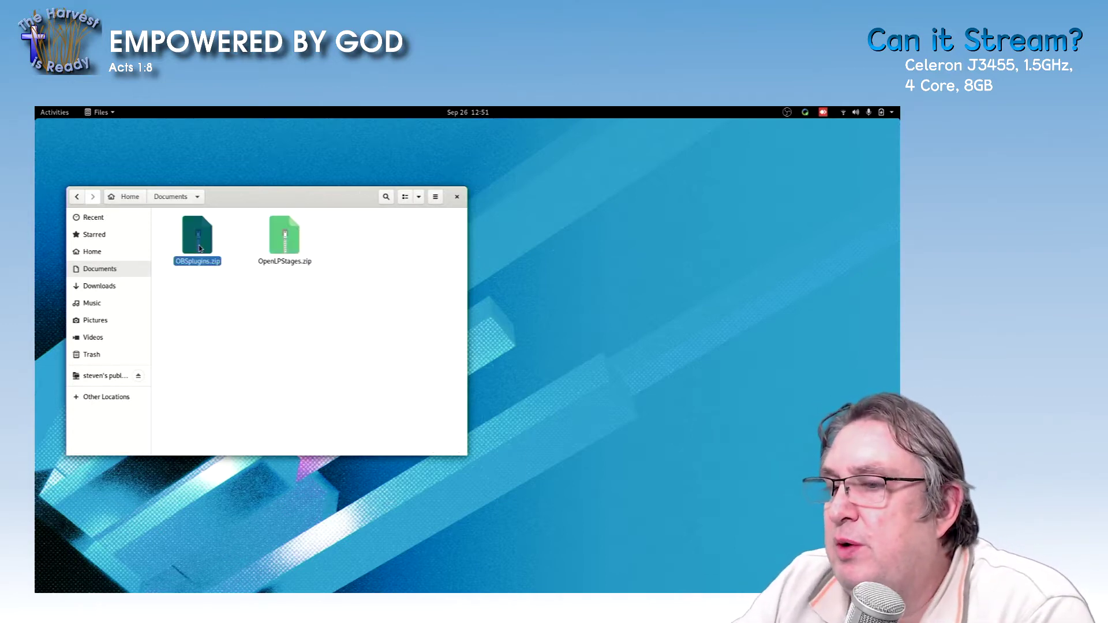
double_click(200, 248)
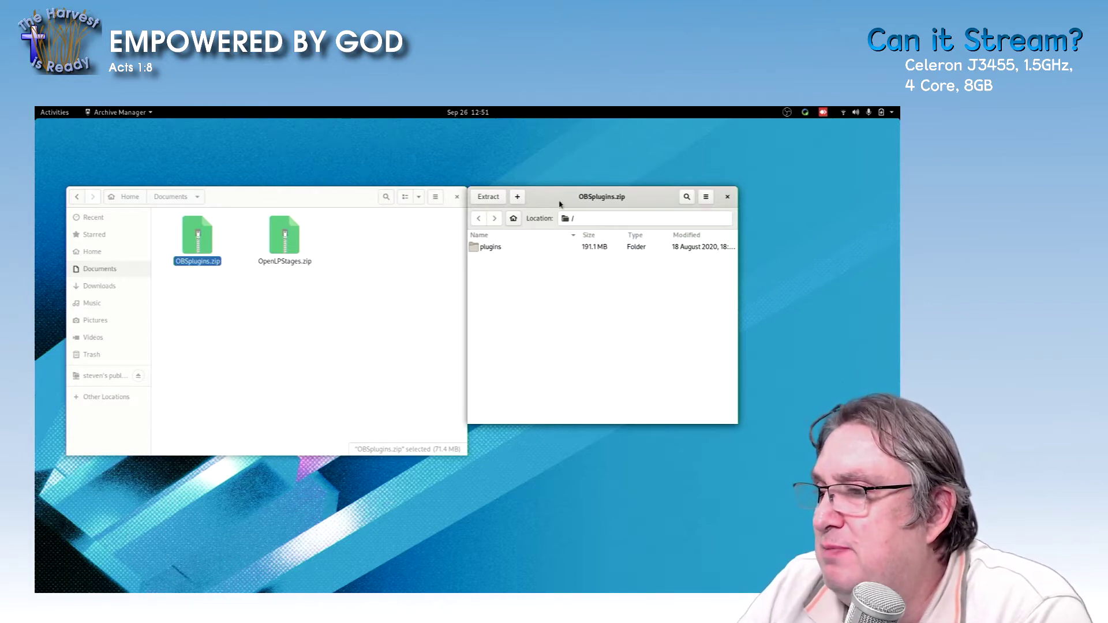
left_click_drag(559, 203, 586, 187)
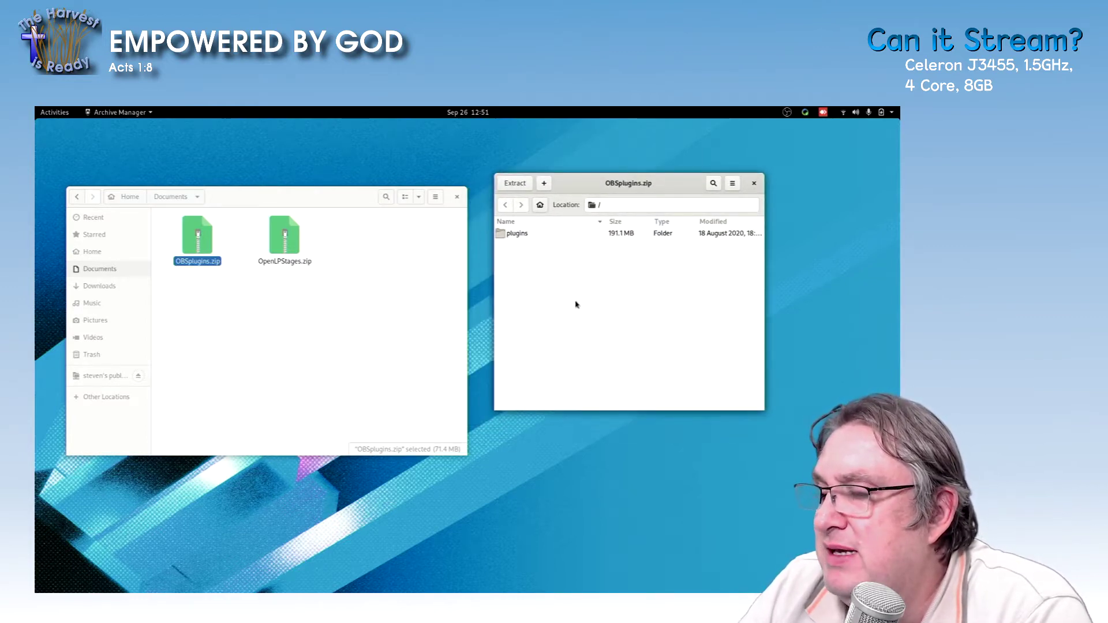
Step: Open Home in a new Files tab with hidden files shown
right_click(92, 254)
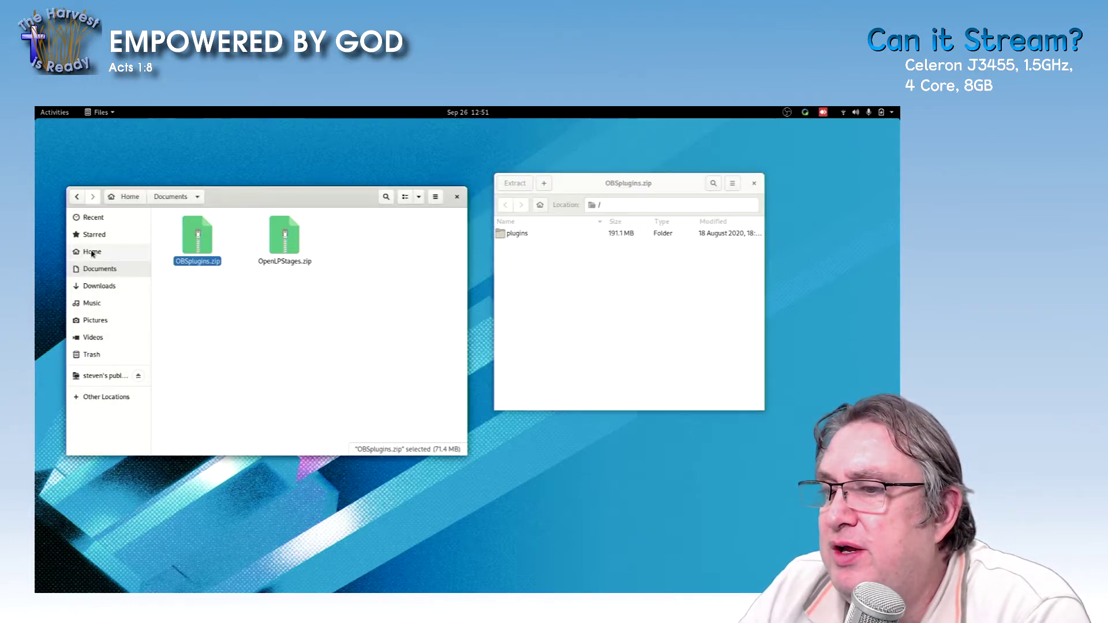
right_click(96, 259)
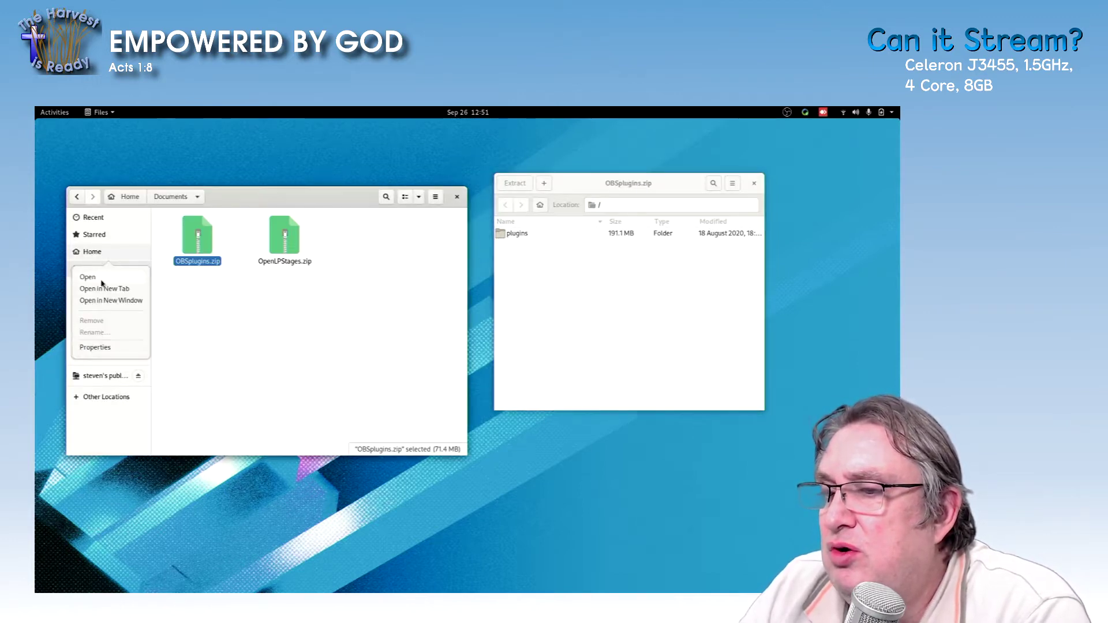
left_click(102, 289)
left_click(367, 218)
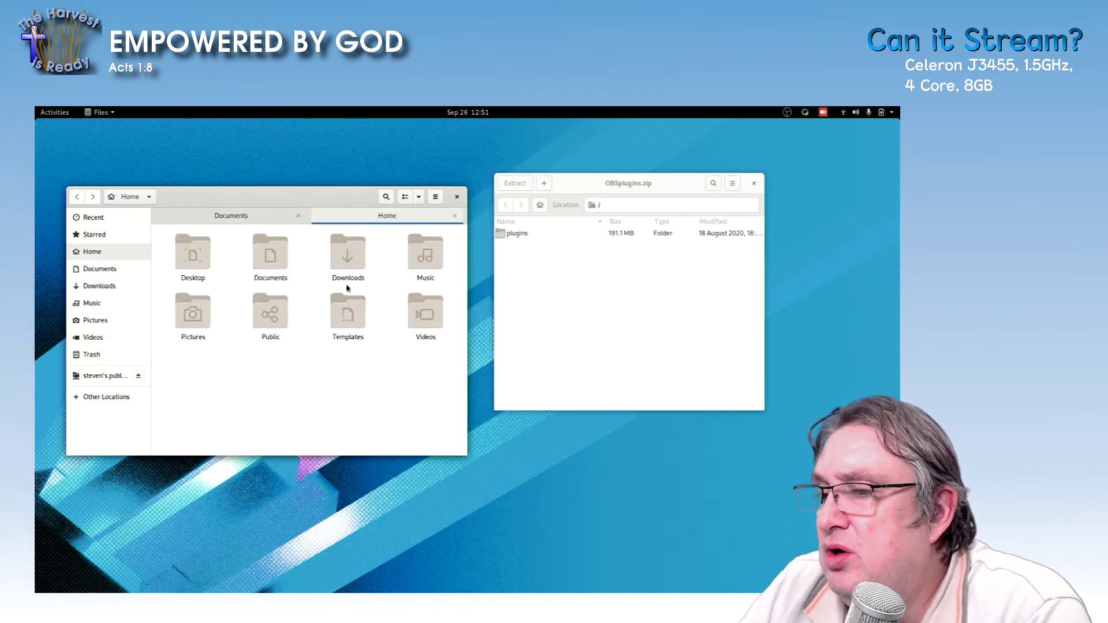
left_click(434, 197)
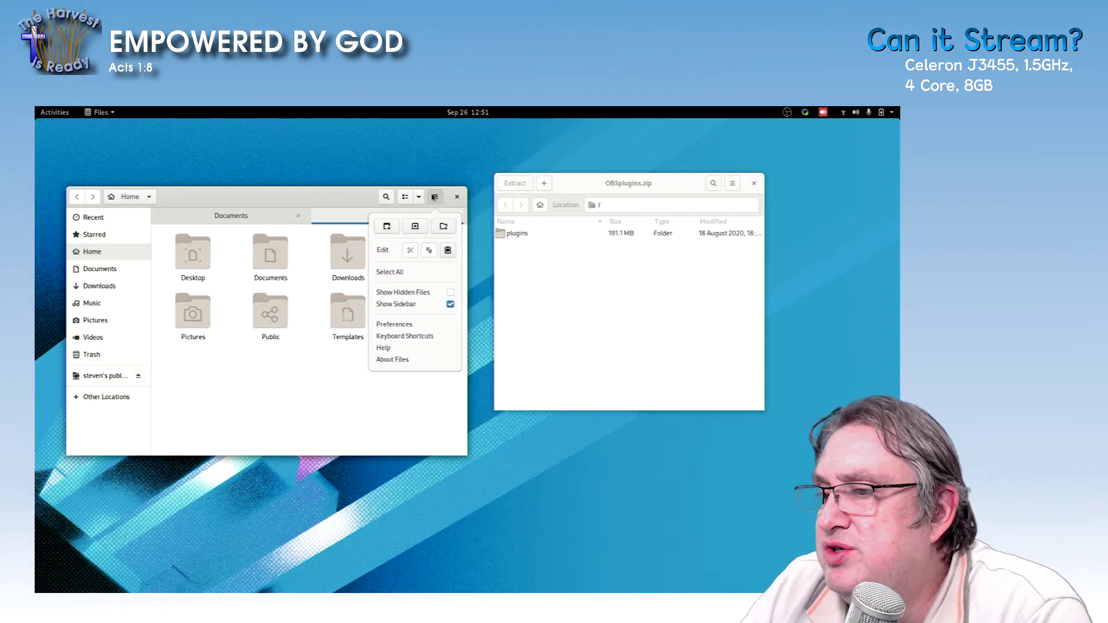
left_click(450, 293)
scroll(295, 328, "down", 2)
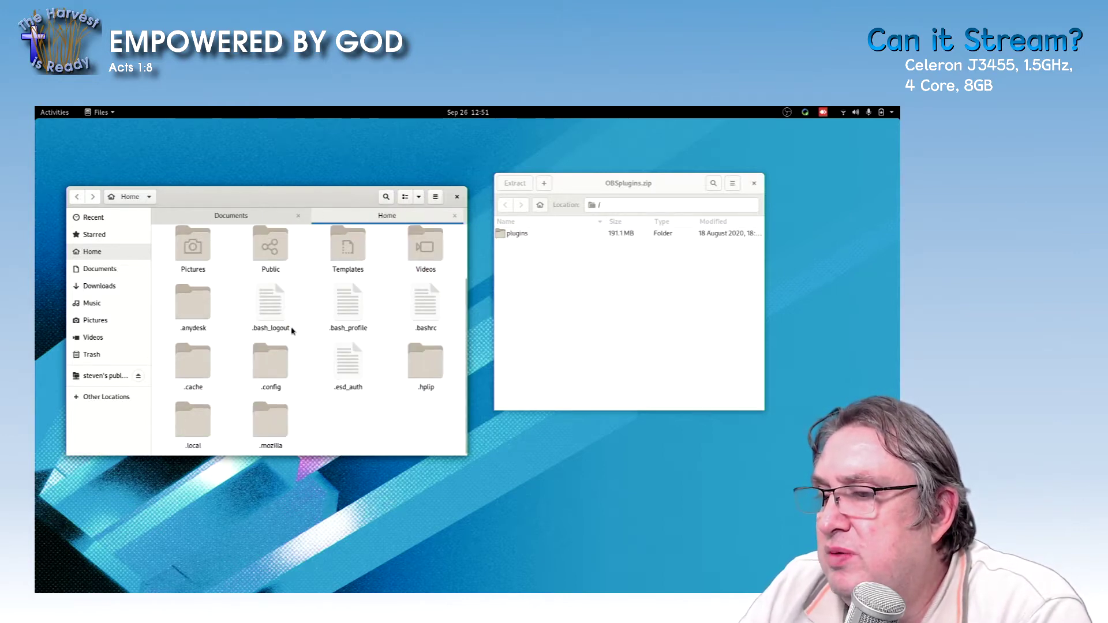
scroll(291, 330, "up", 2)
scroll(228, 365, "down", 2)
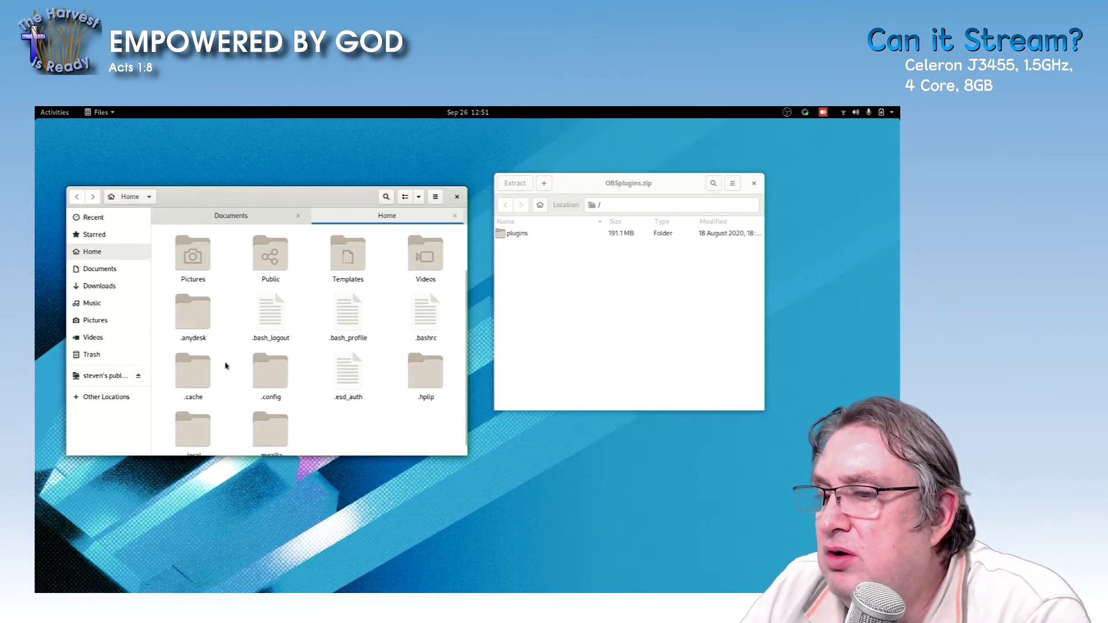
Step: Extract the plugins folder from the archive into ~/.config/obs-studio
double_click(270, 372)
scroll(283, 338, "down", 2)
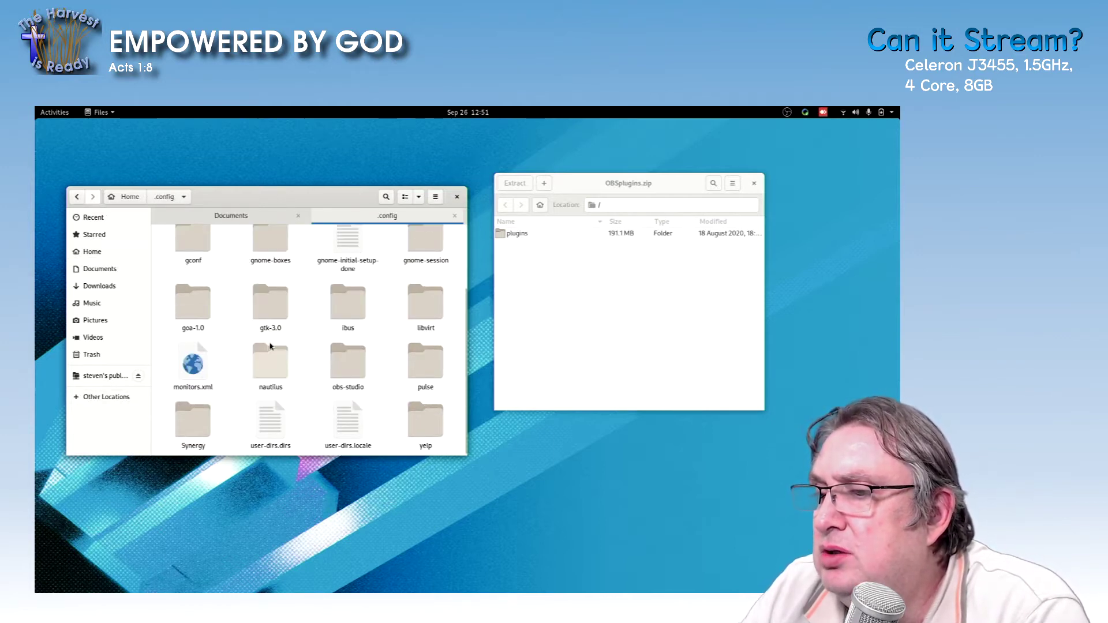
scroll(270, 346, "up", 1)
scroll(273, 330, "down", 1)
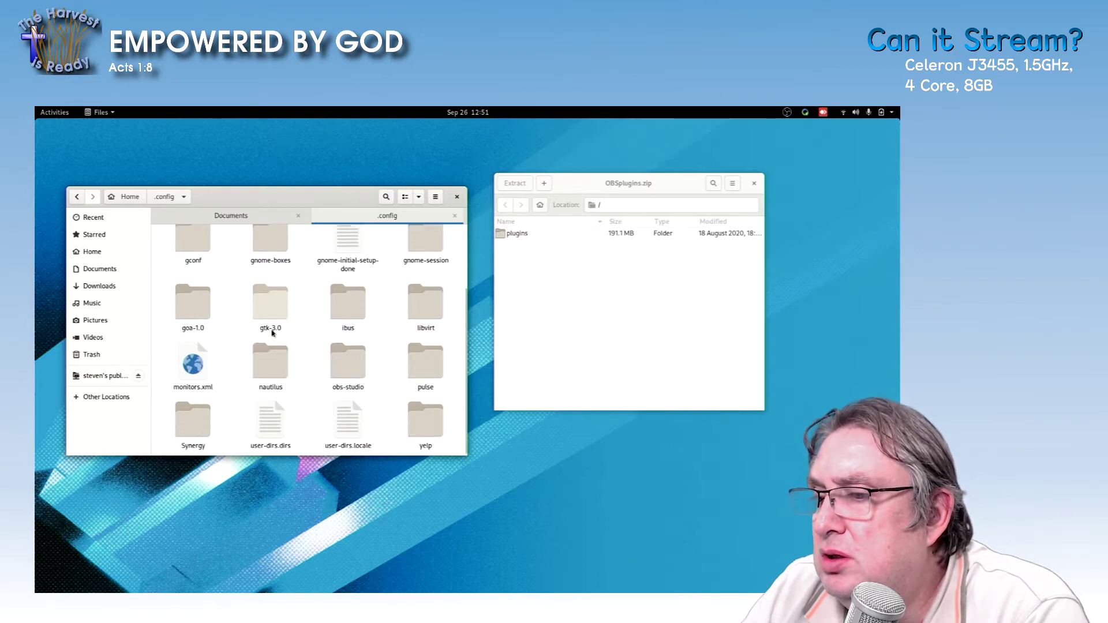
double_click(353, 373)
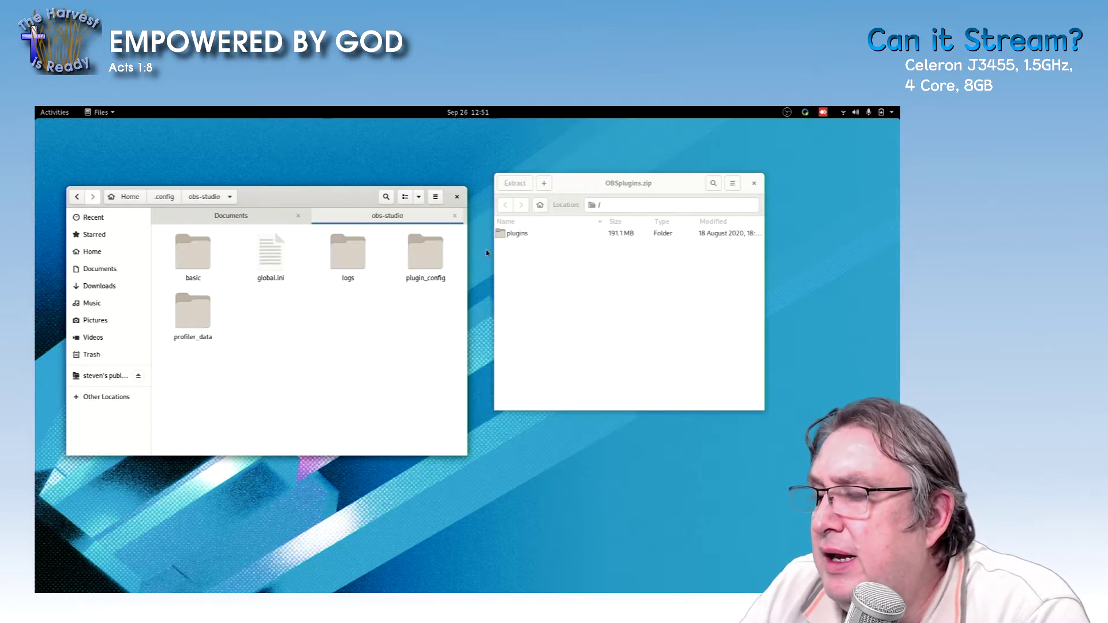
left_click_drag(525, 238, 285, 330)
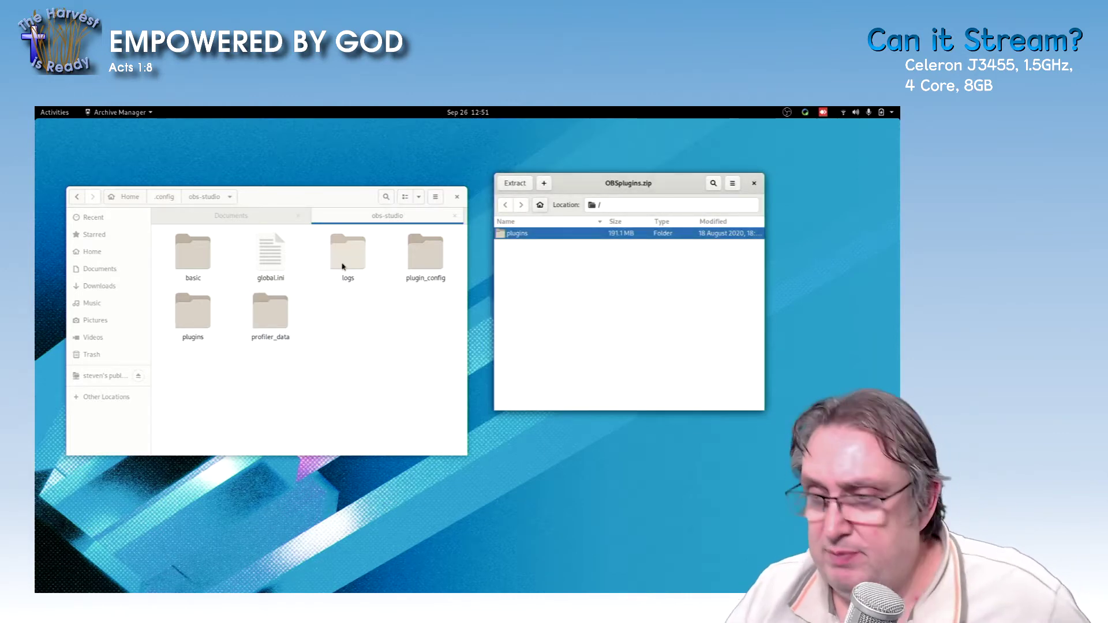
Step: Close OBS Studio, return to Files, and bring up the Activities overview
key("alt+Tab")
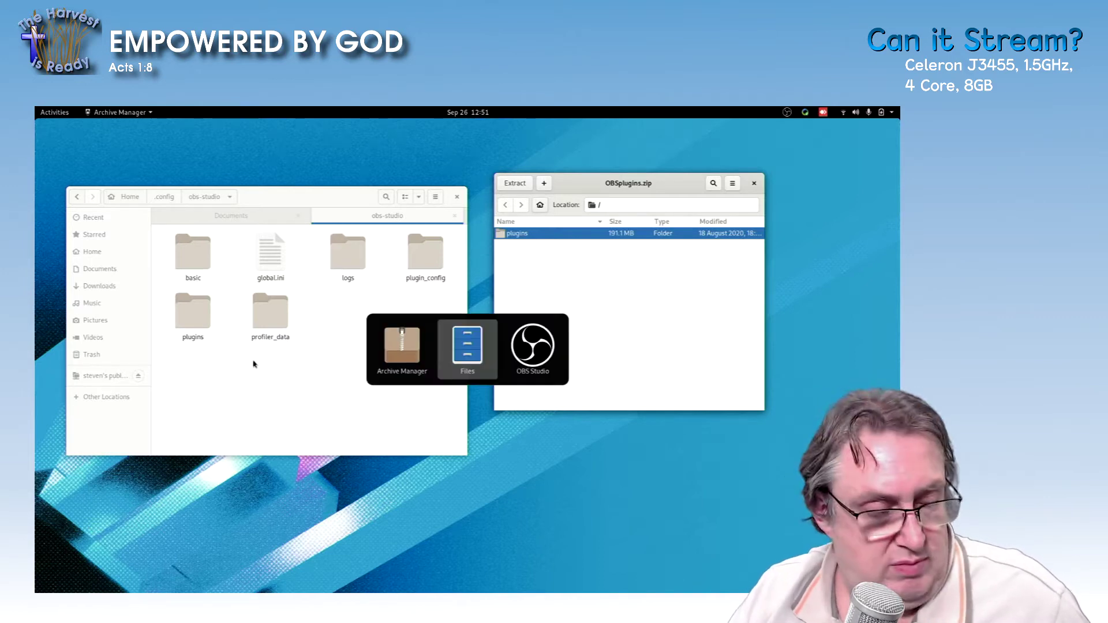
key("alt+Tab")
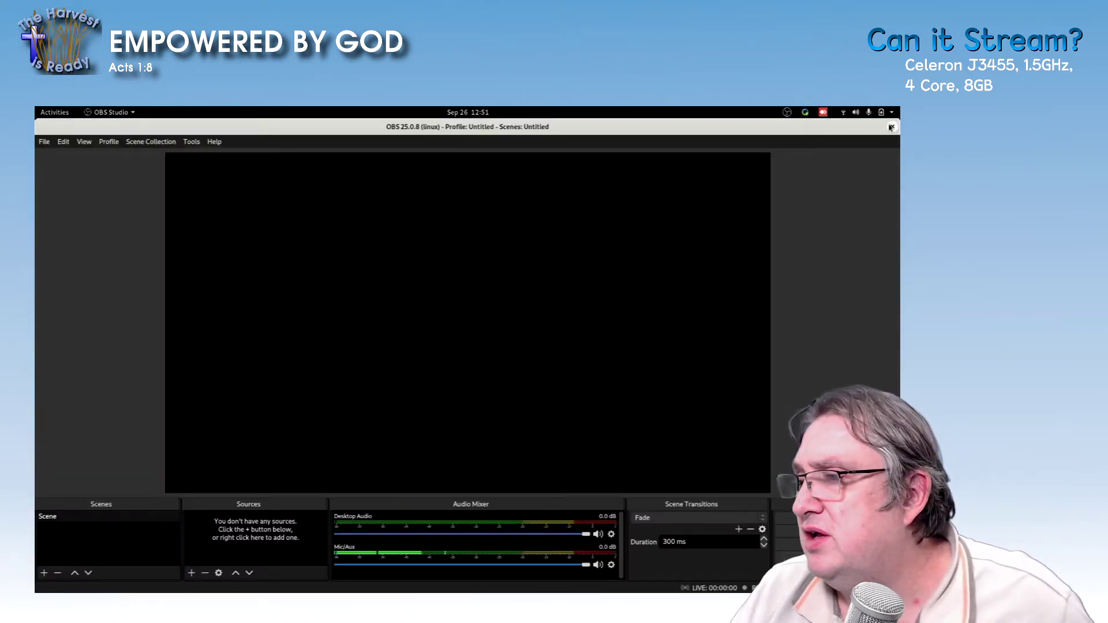
left_click(891, 127)
key("alt+Tab")
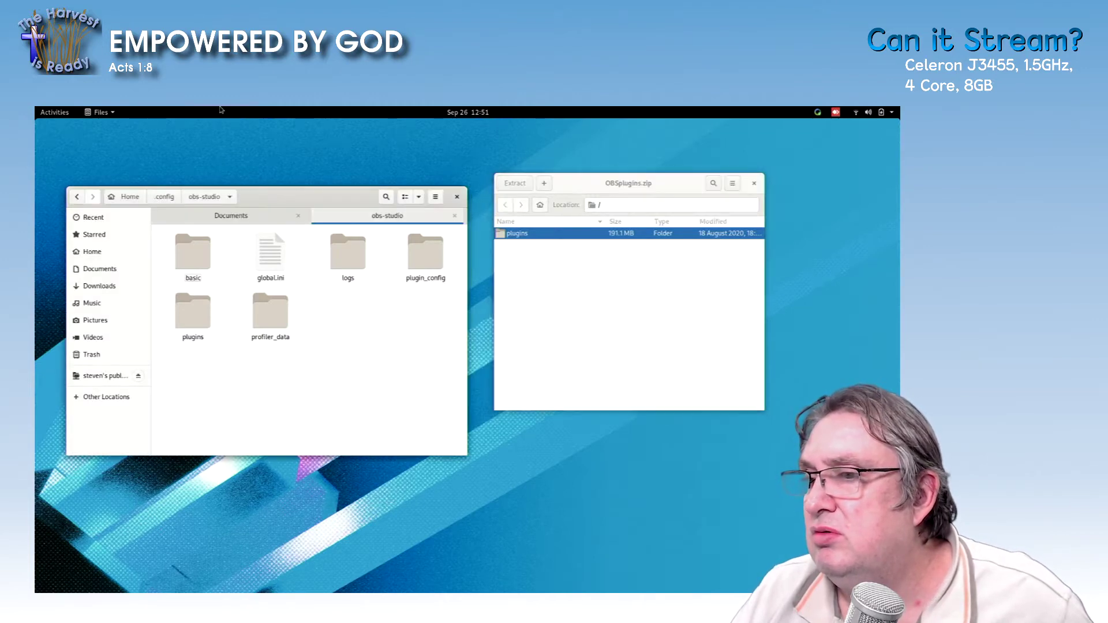
left_click(56, 112)
Step: Relaunch OBS Studio by searching 'obs' and browse the available source types
type("obs")
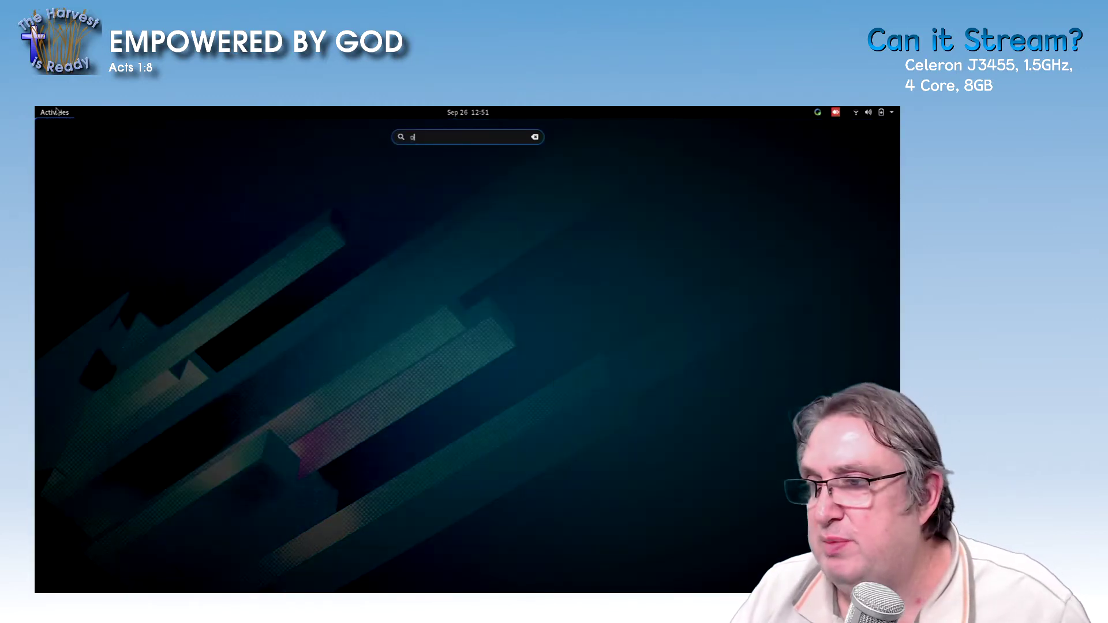
key("Return")
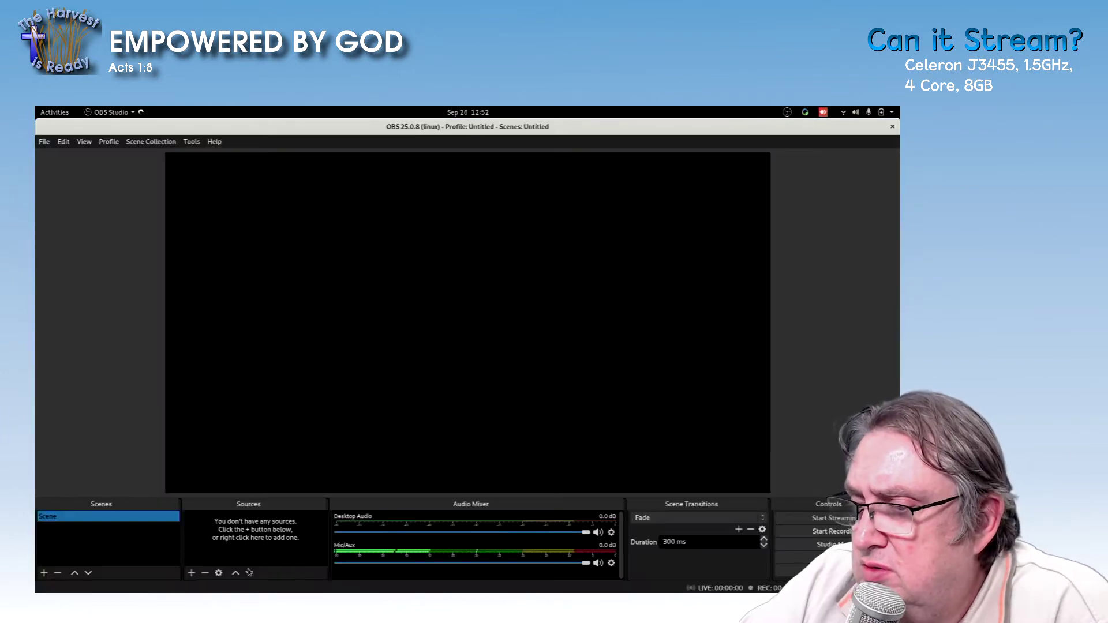
left_click(191, 573)
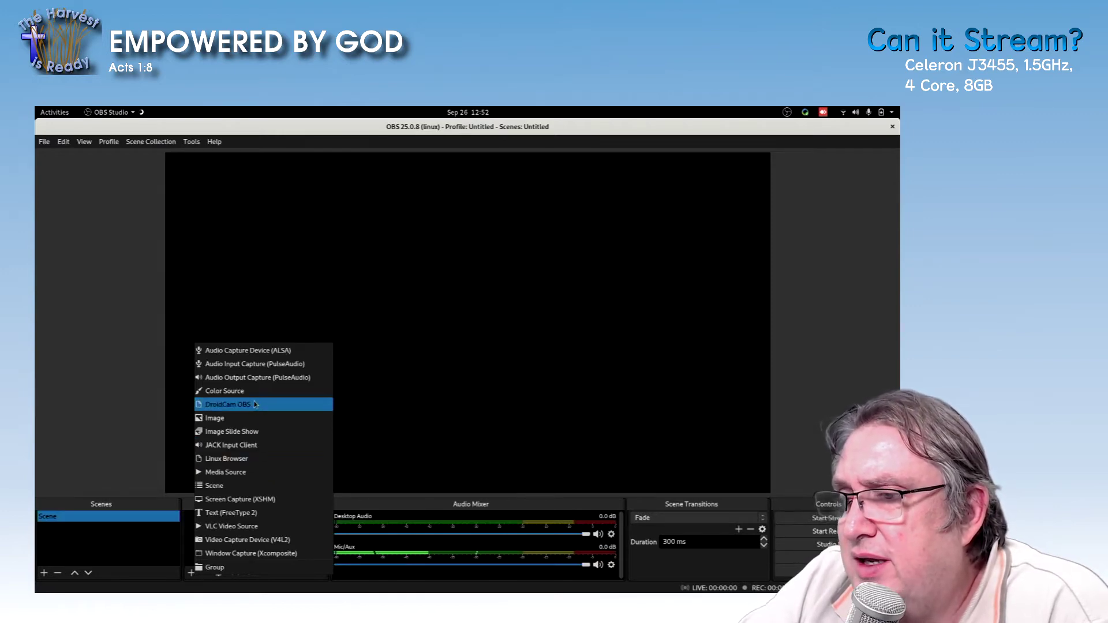
left_click(196, 145)
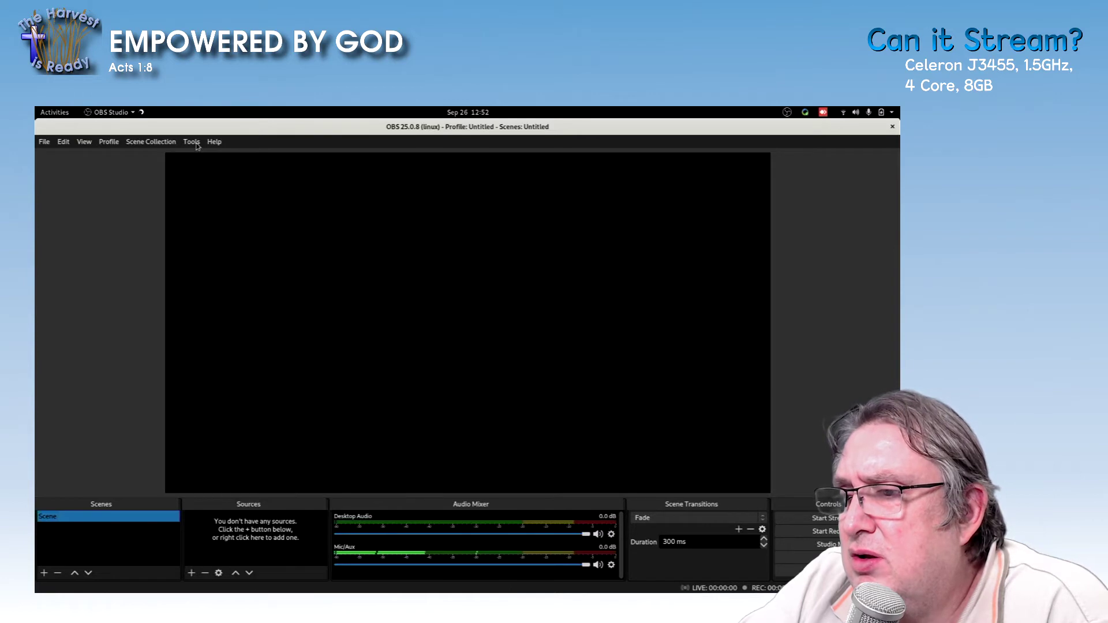
Step: Check the Tools menu for new plugin entries and confirm DroidCam OBS among source types
left_click(194, 143)
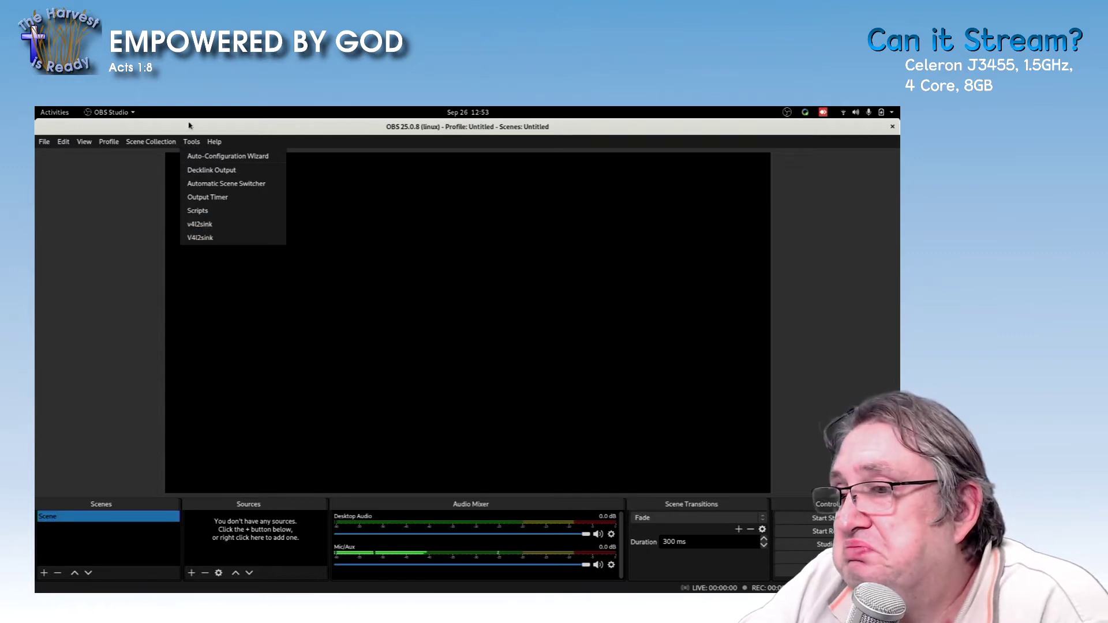
left_click(189, 141)
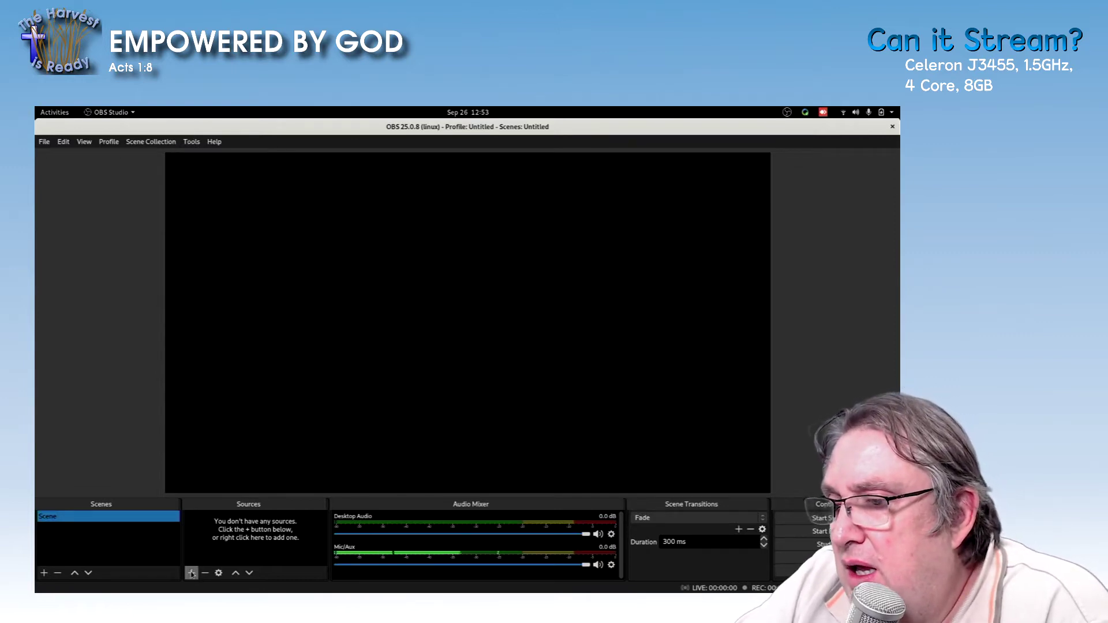
left_click(191, 142)
left_click(191, 142)
left_click(192, 573)
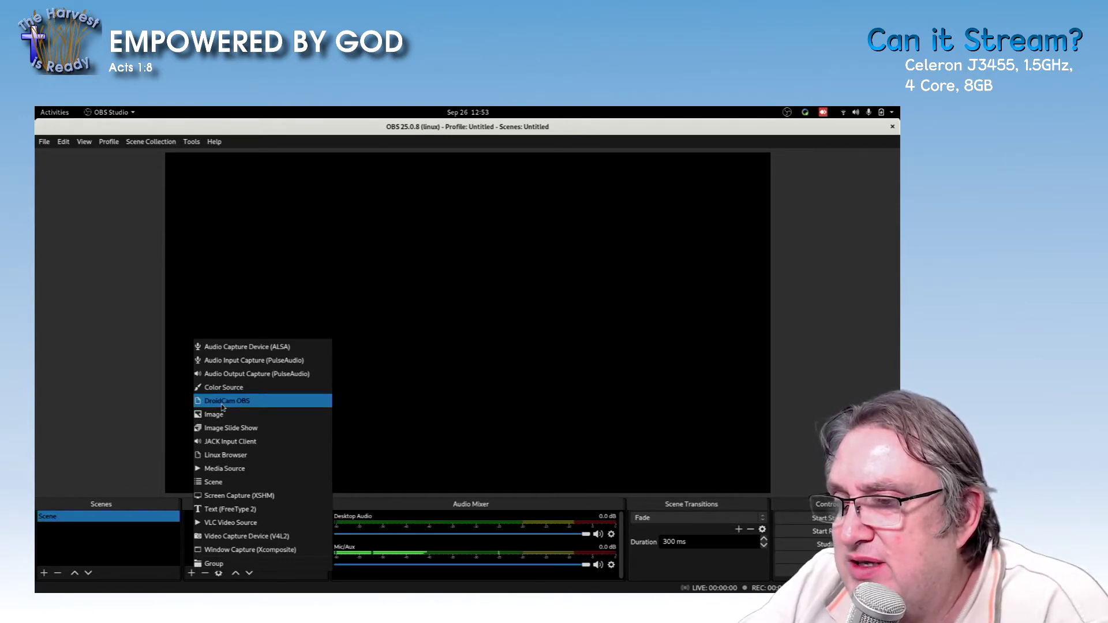
left_click(148, 397)
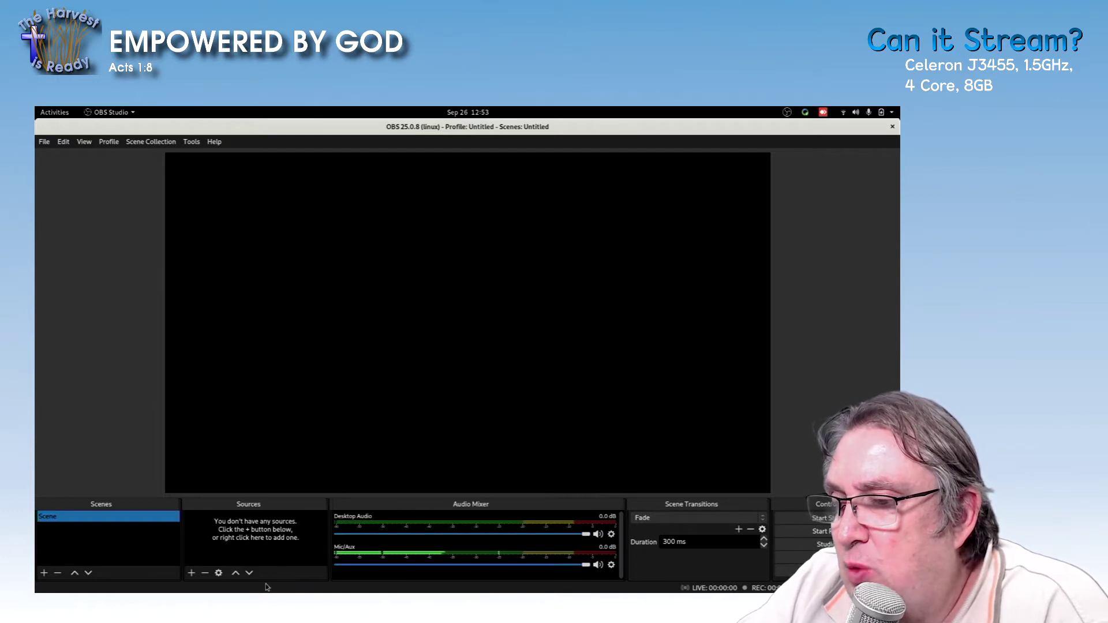
left_click(194, 574)
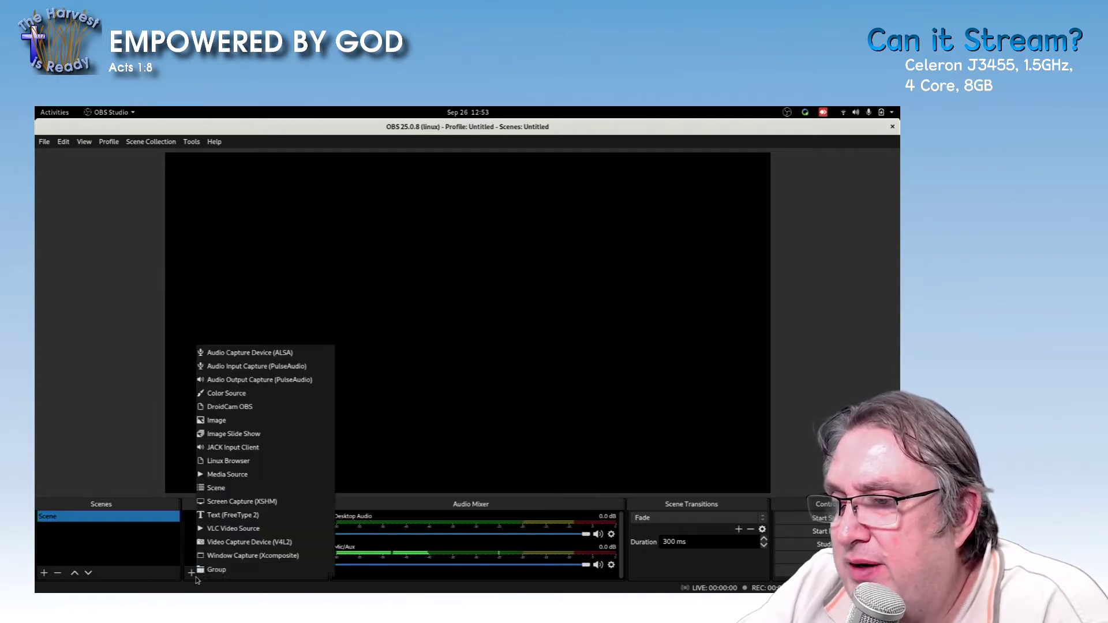
left_click(244, 548)
left_click(525, 426)
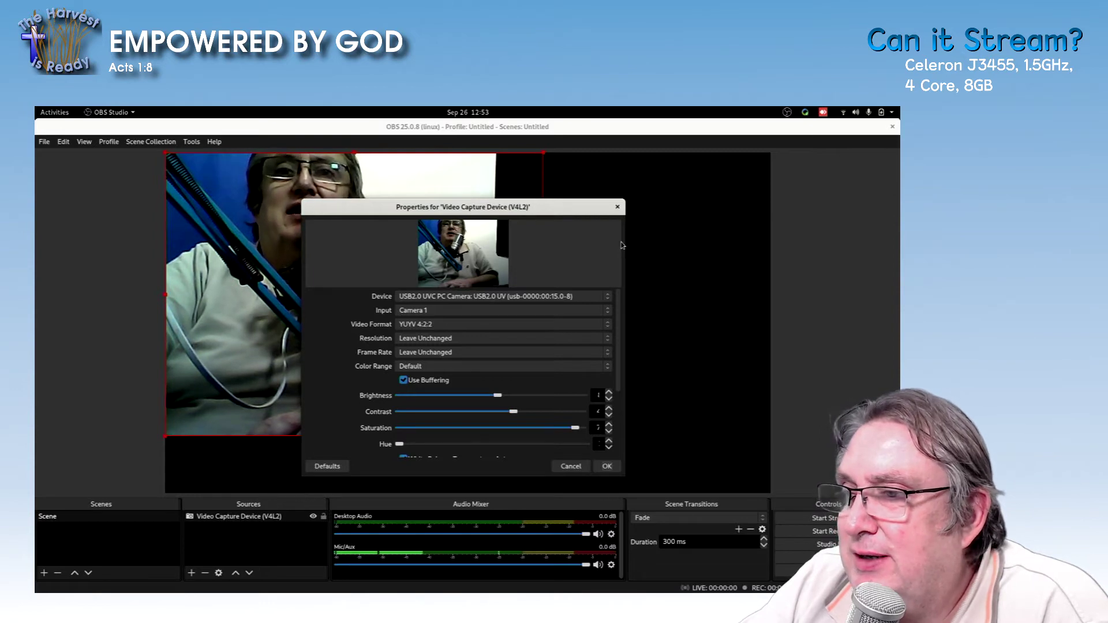
left_click_drag(564, 225, 670, 375)
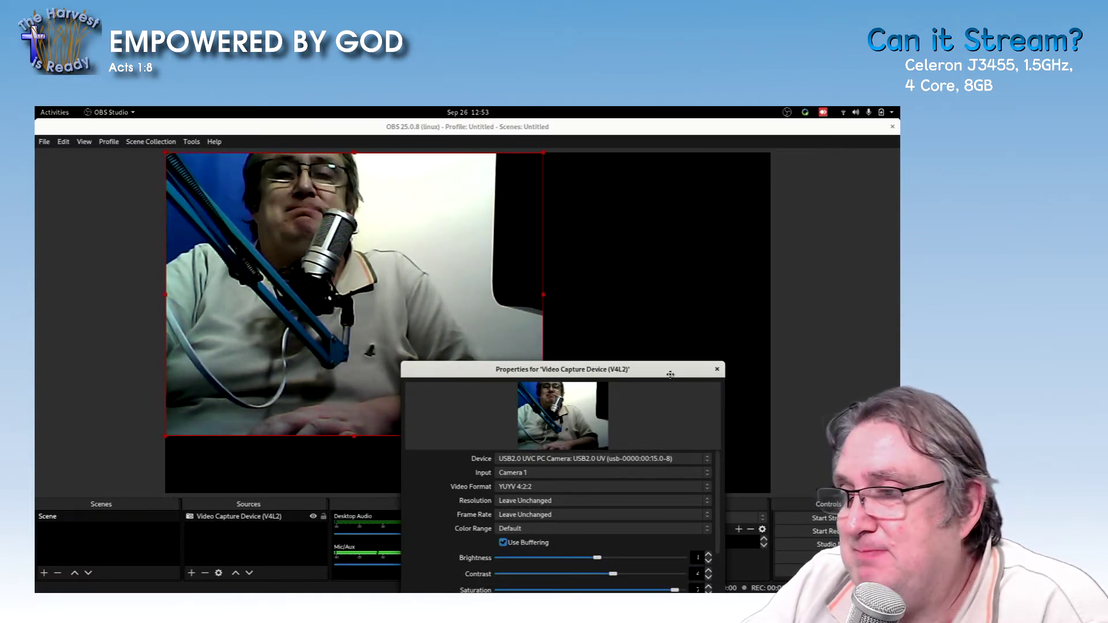
left_click(716, 370)
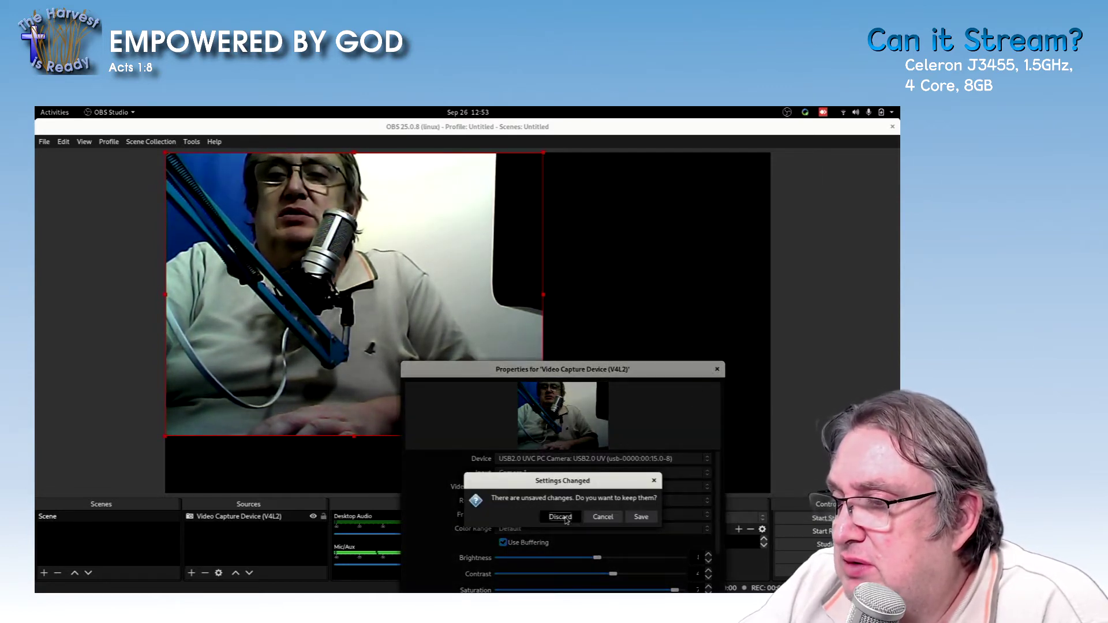
left_click(564, 518)
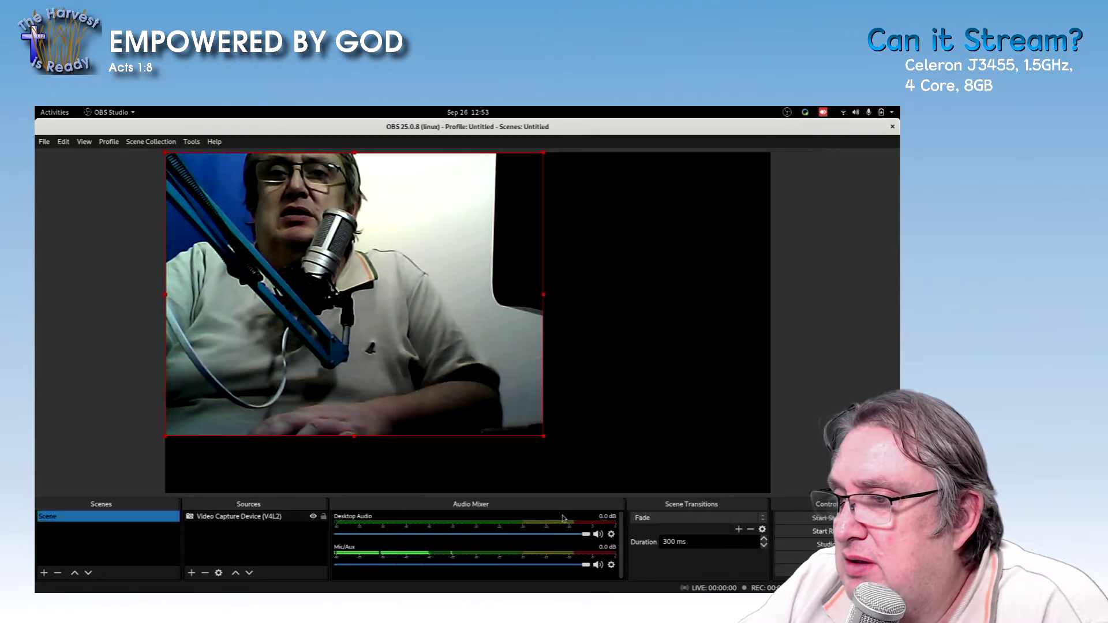
left_click(428, 334)
key("Delete")
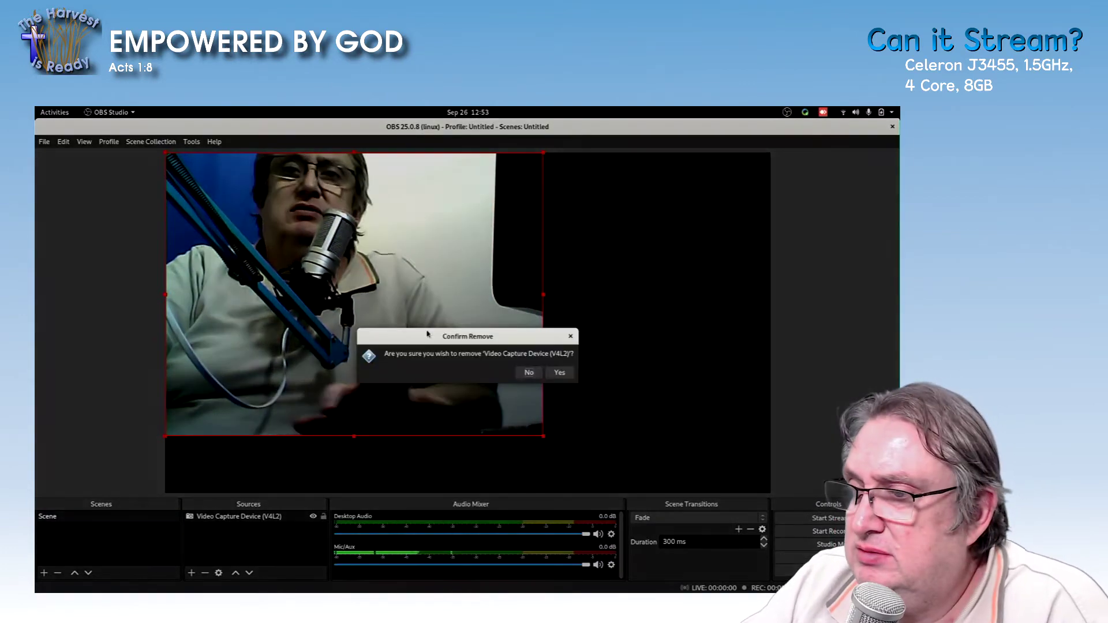
left_click(559, 372)
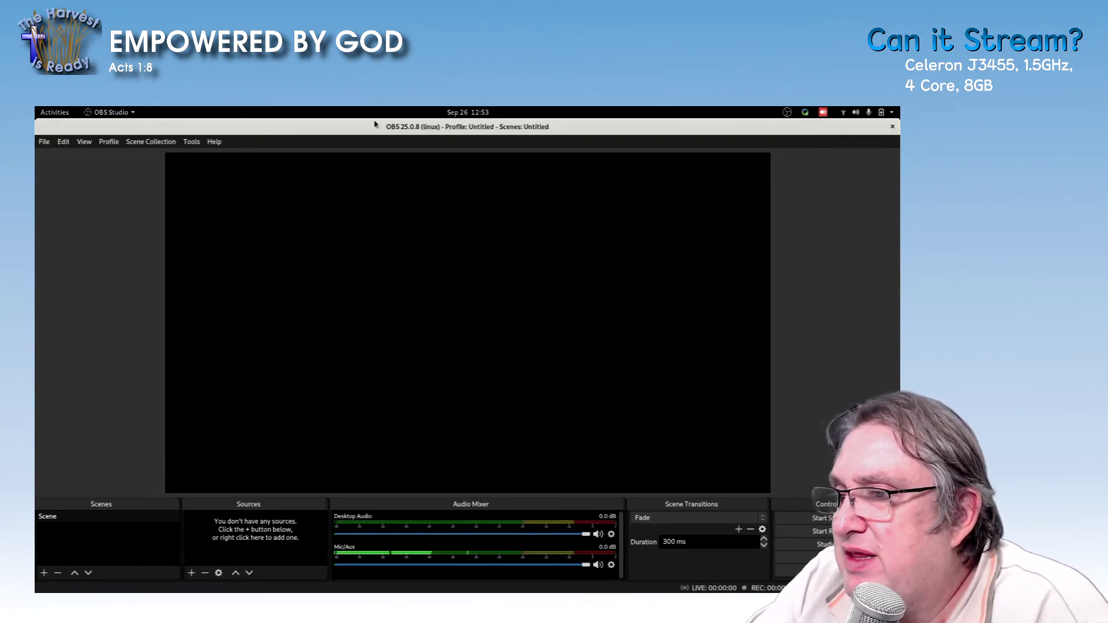
Step: Close OBS Studio and launch OpenLP by searching 'op' in Activities
left_click(891, 128)
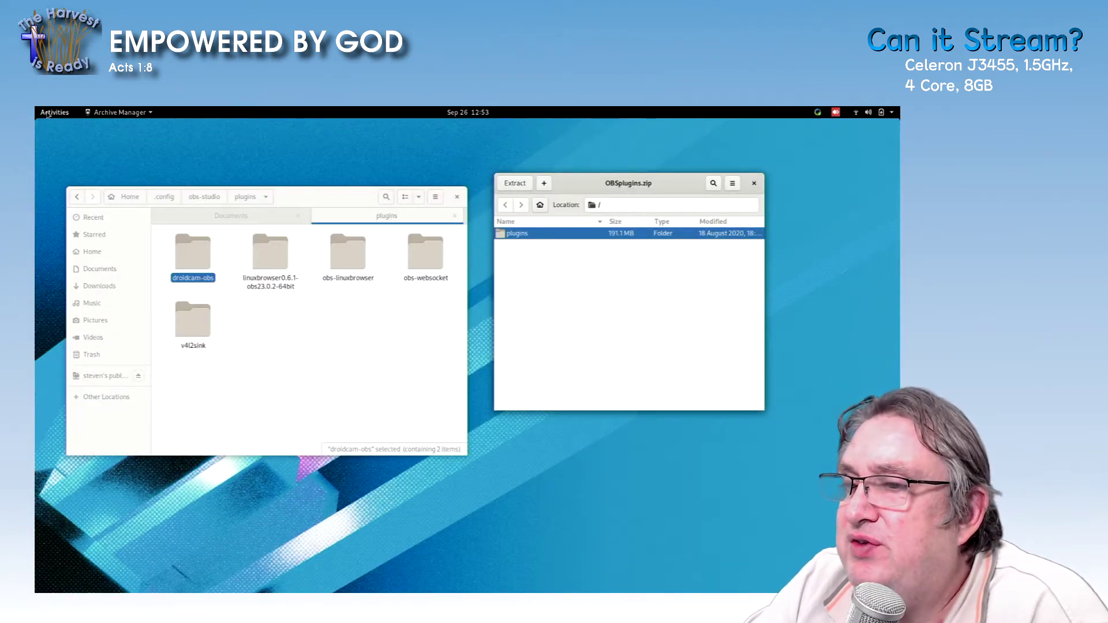
left_click(48, 113)
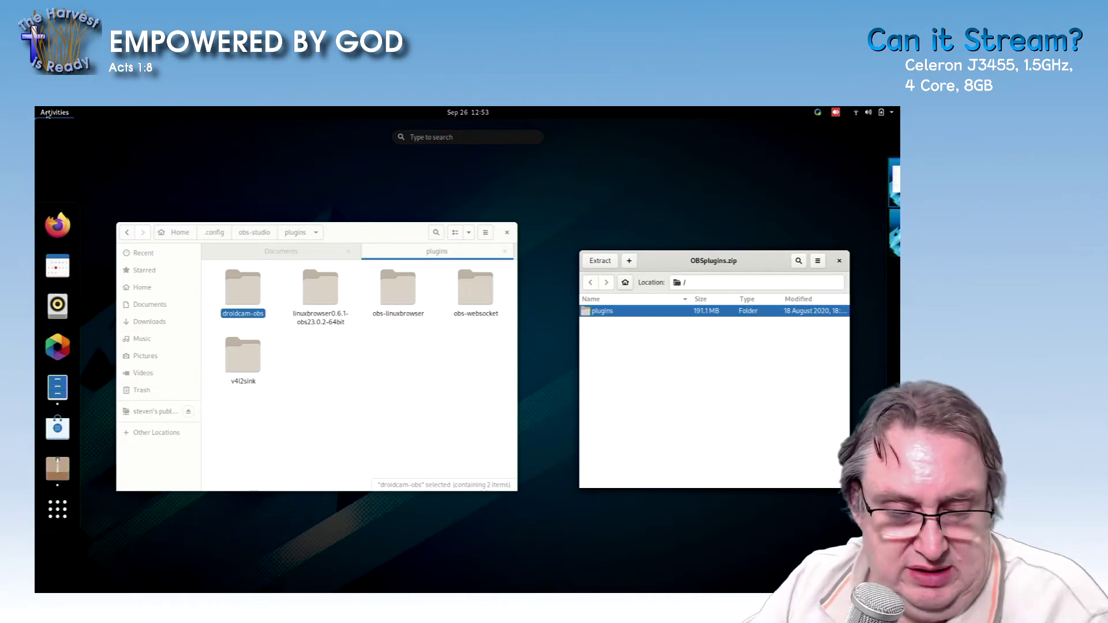
type("op")
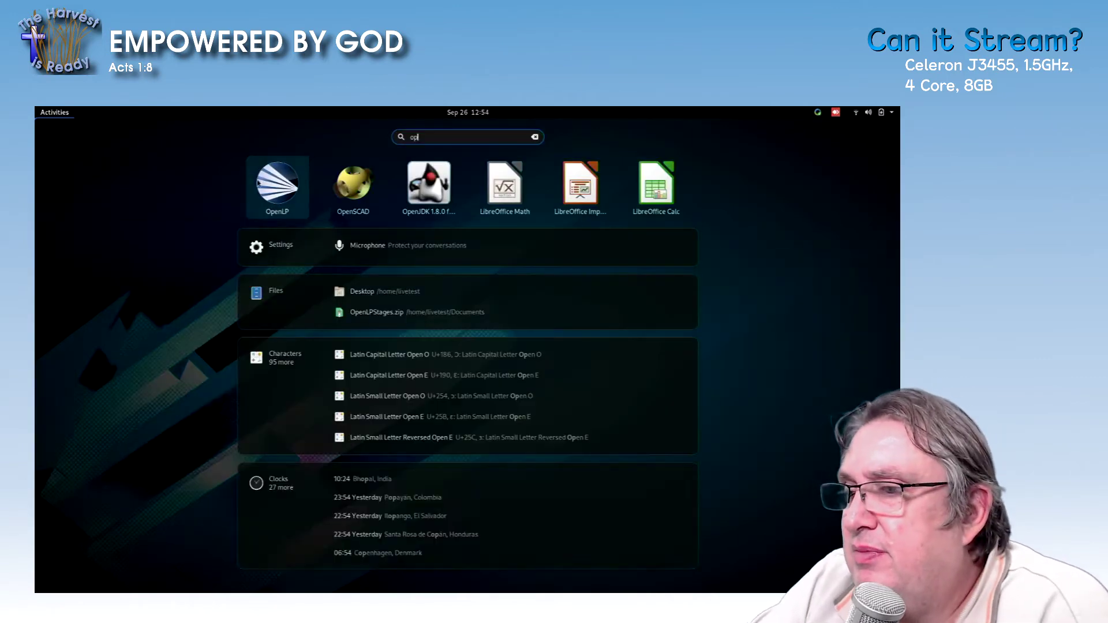
left_click(261, 191)
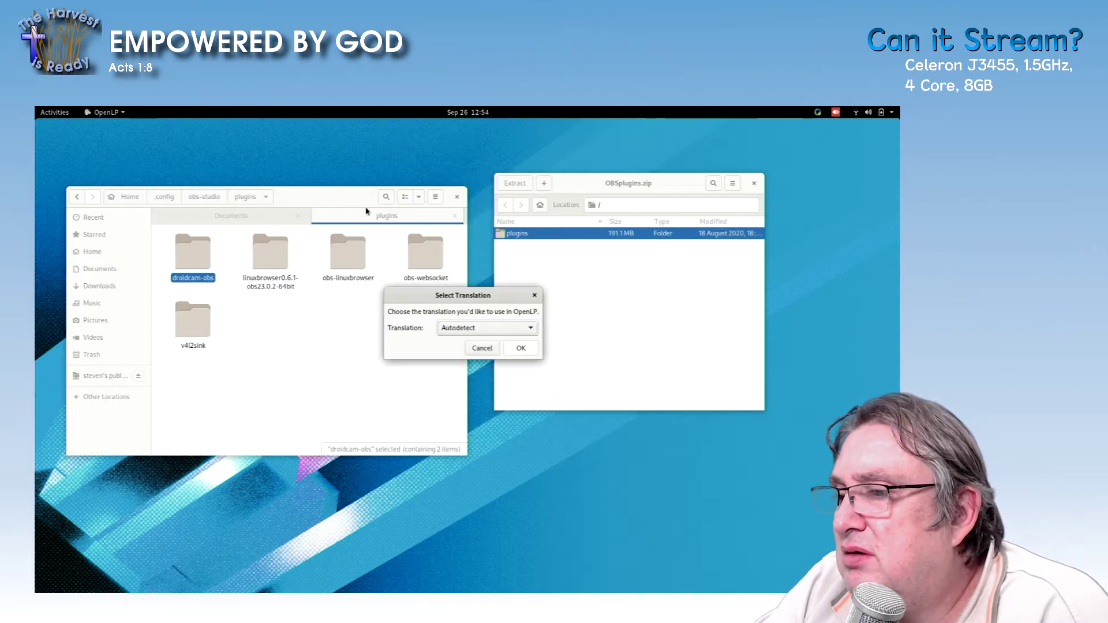
Step: Choose 7 English as the interface language and begin the First Time Wizard
left_click(515, 329)
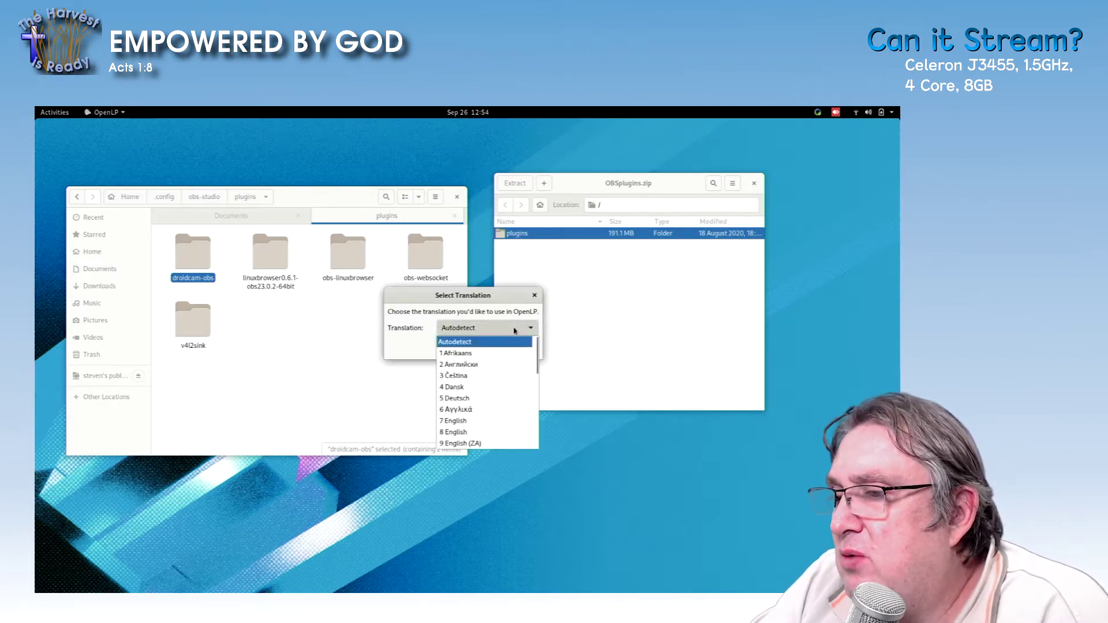
left_click(480, 418)
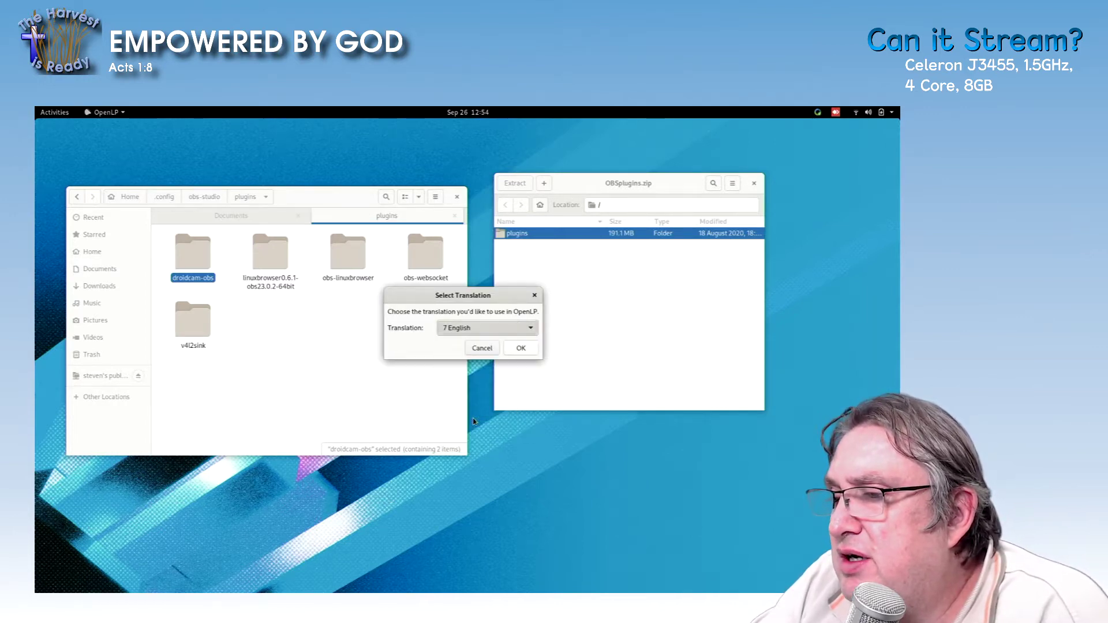
left_click(494, 332)
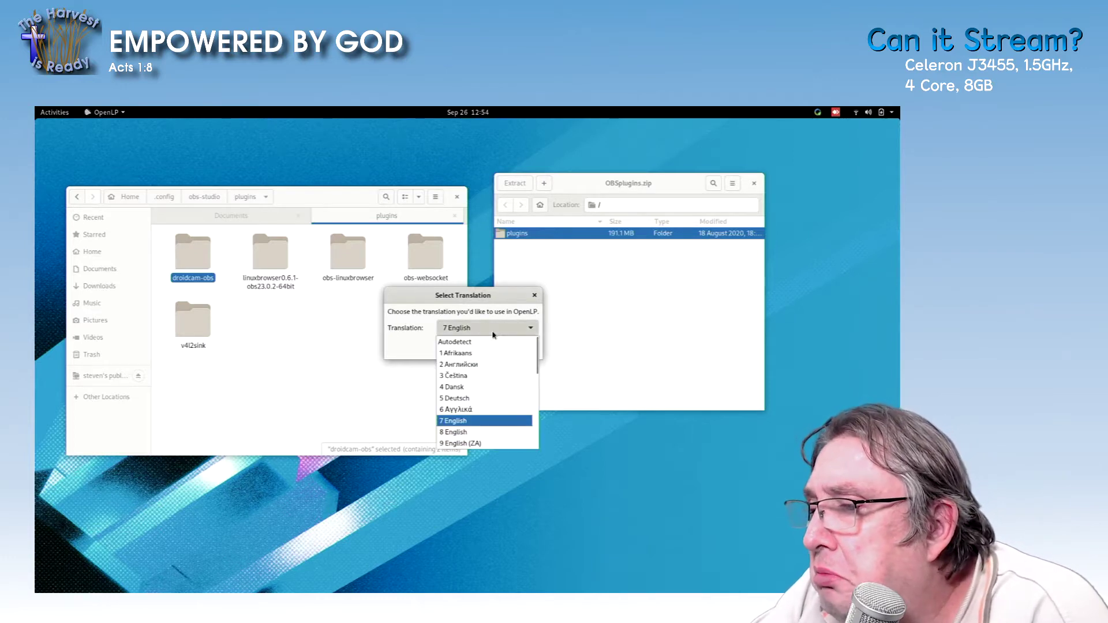
left_click(493, 334)
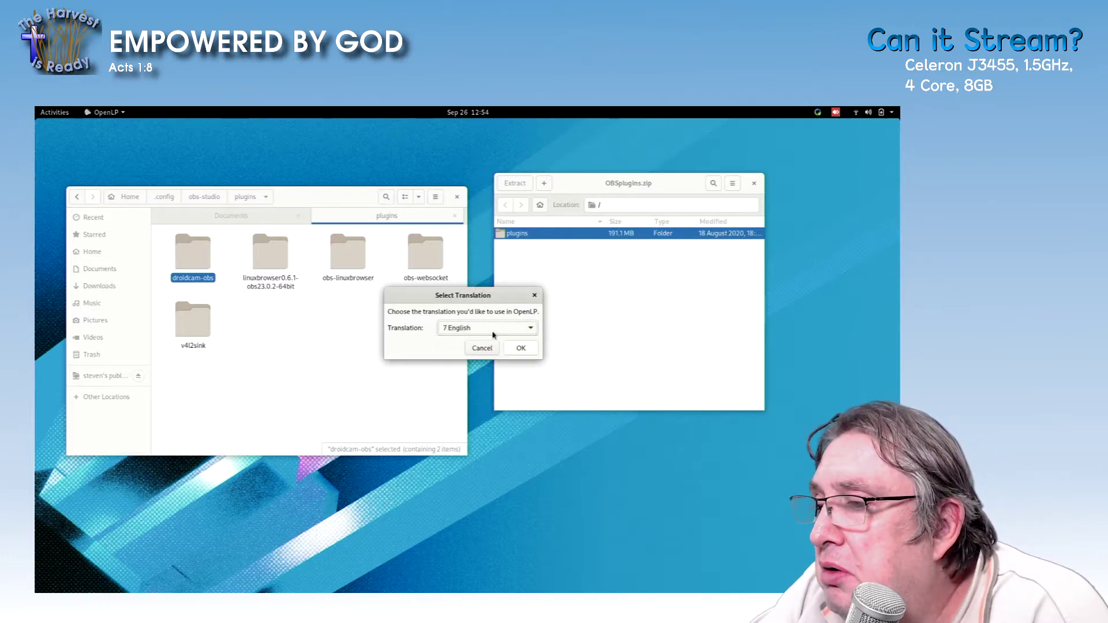
left_click(518, 348)
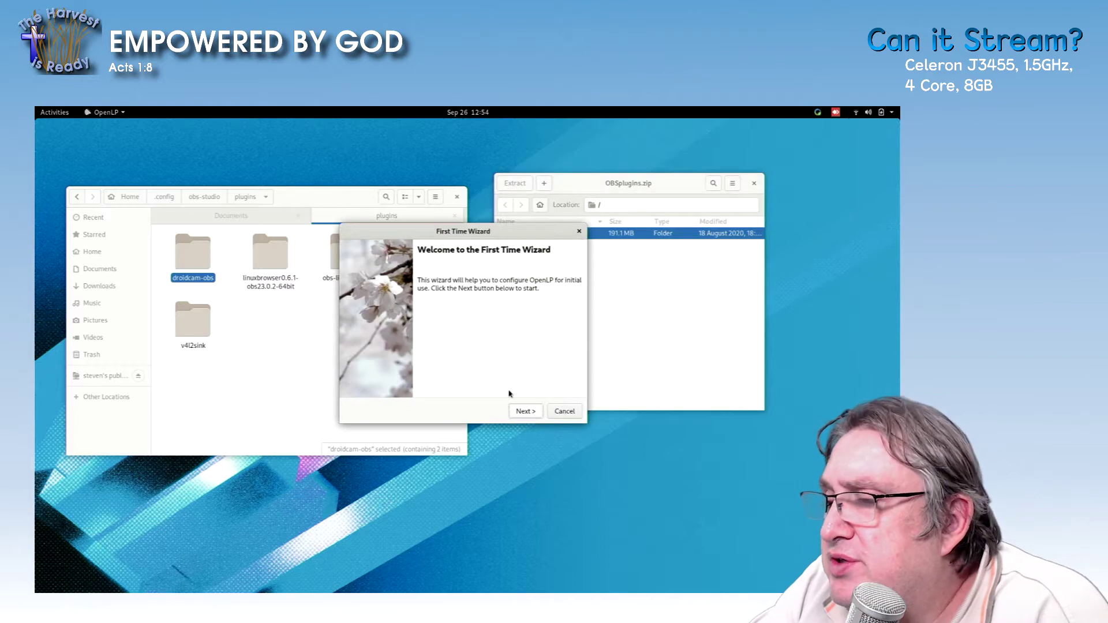
left_click(526, 411)
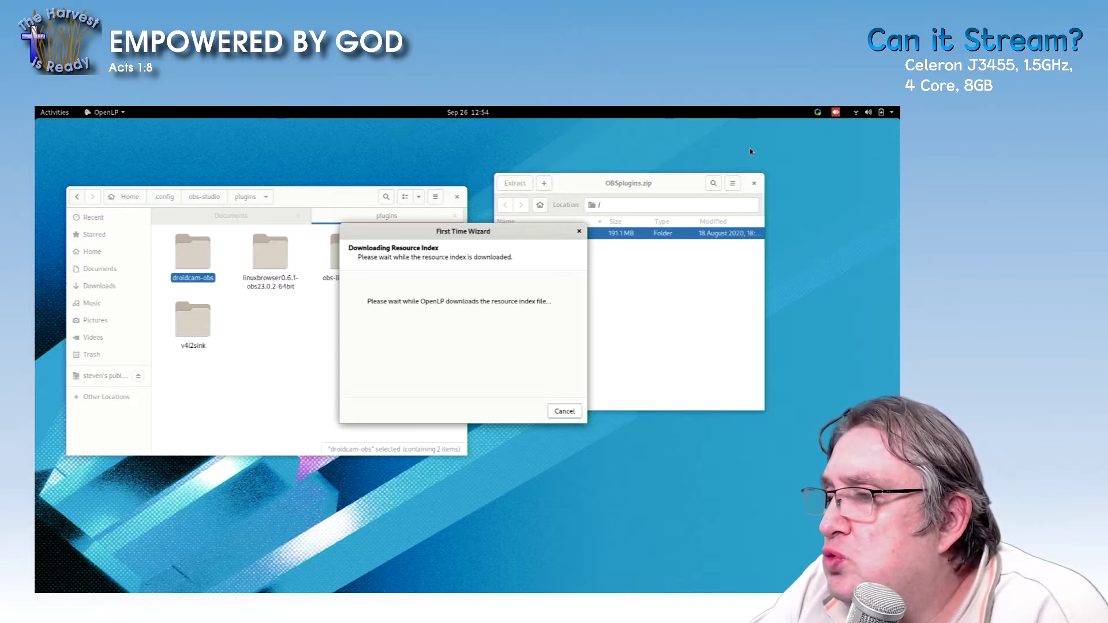
Step: Quit the tray app and move the wizard window toward the centre
left_click(836, 114)
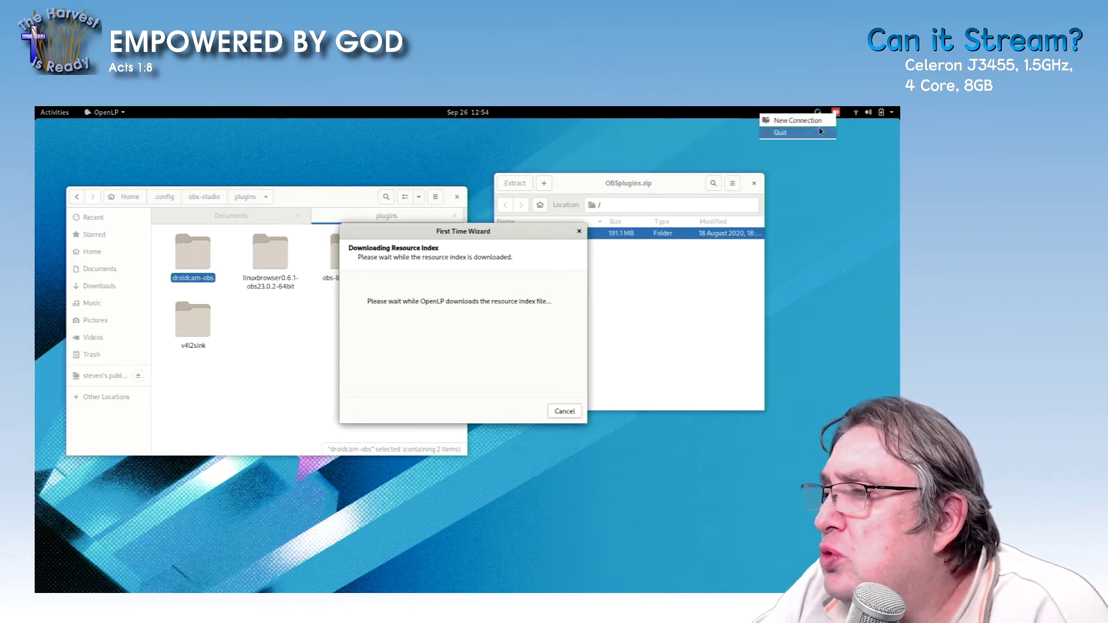
left_click(816, 133)
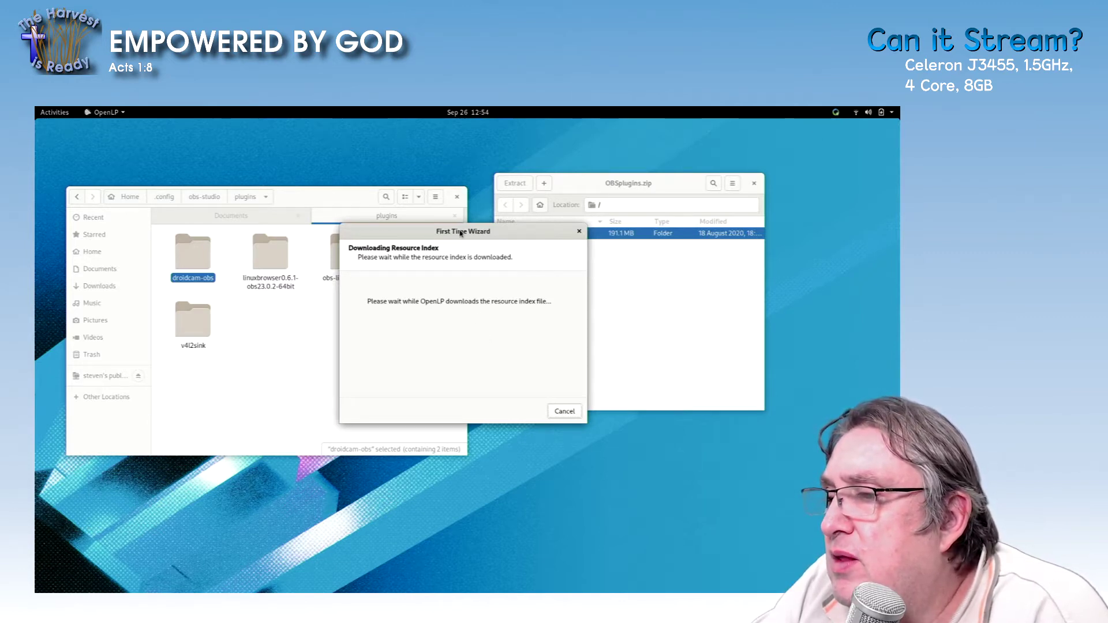
left_click_drag(460, 232, 389, 249)
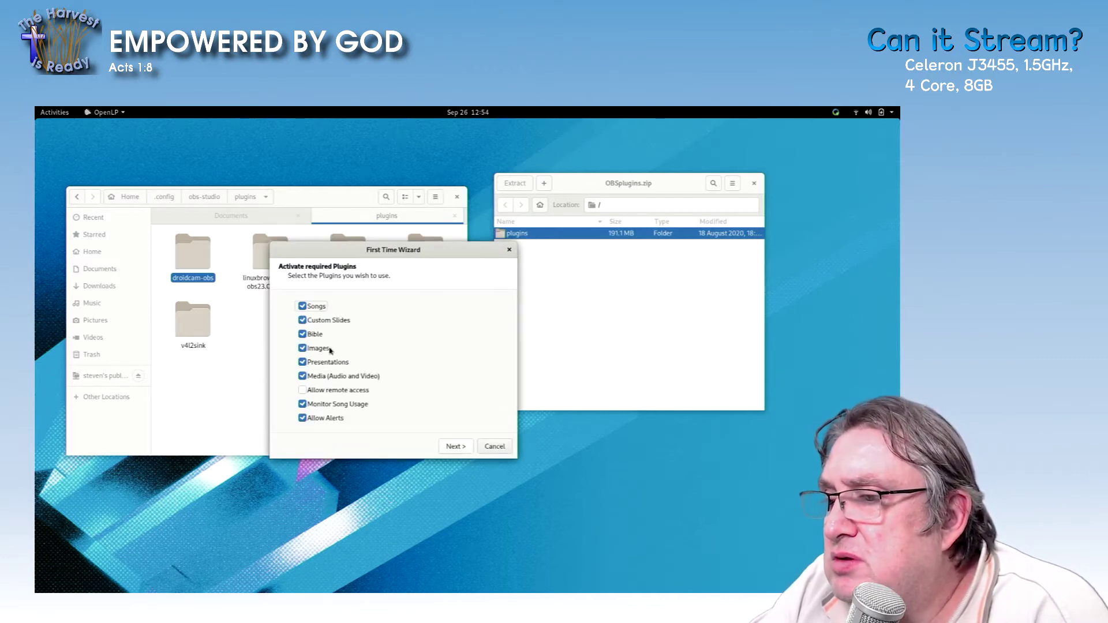
Step: Enable remote access and add the English sample songs and King James Version Bible
left_click(302, 390)
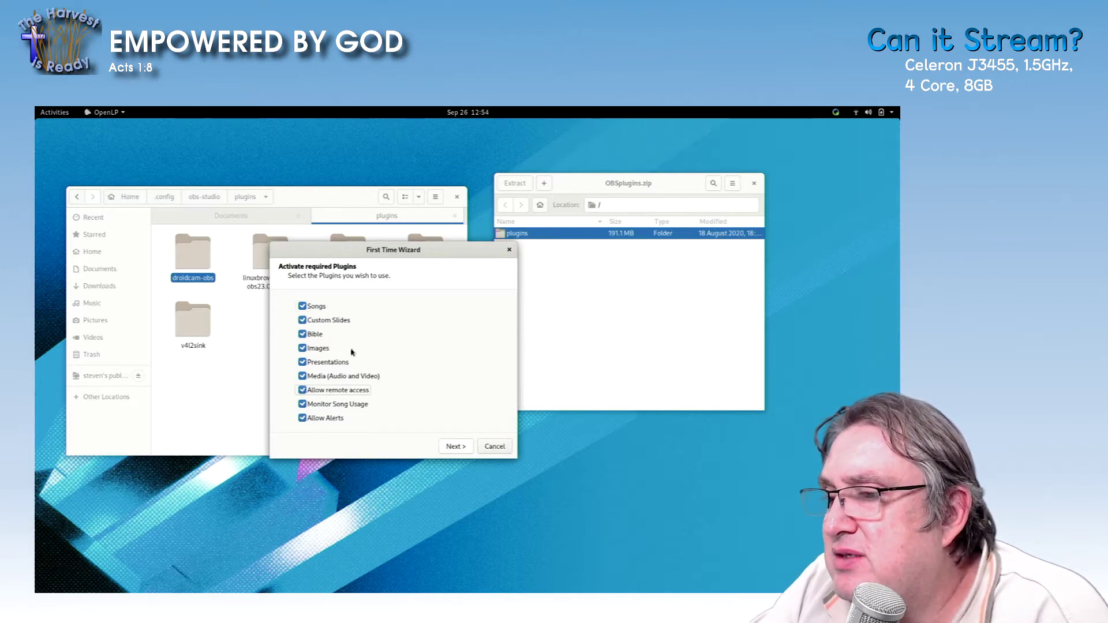
left_click(455, 446)
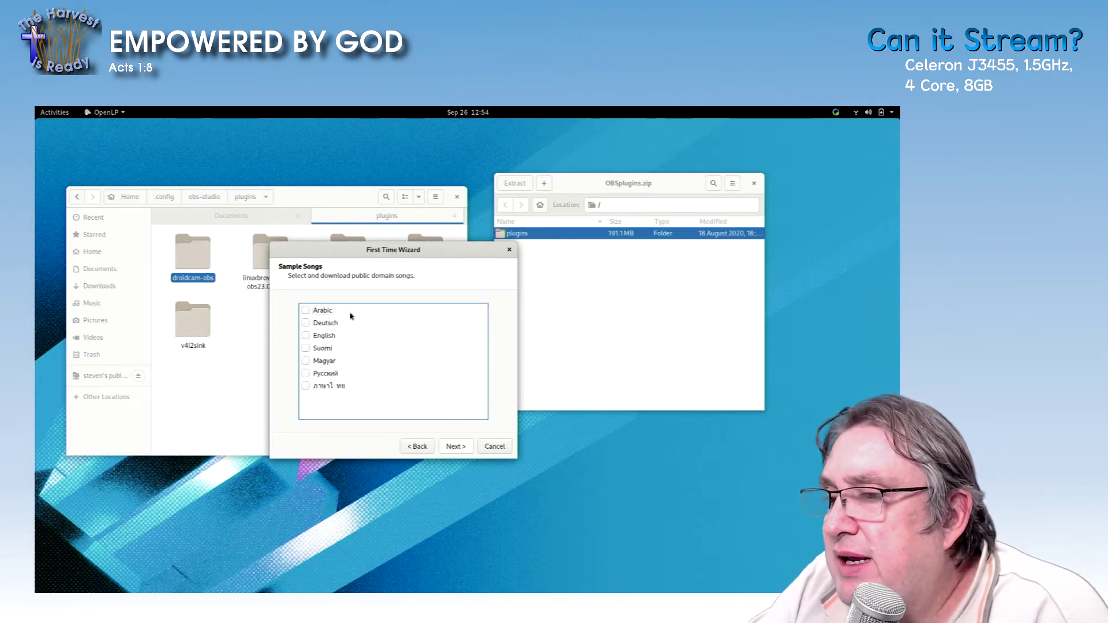
left_click(306, 335)
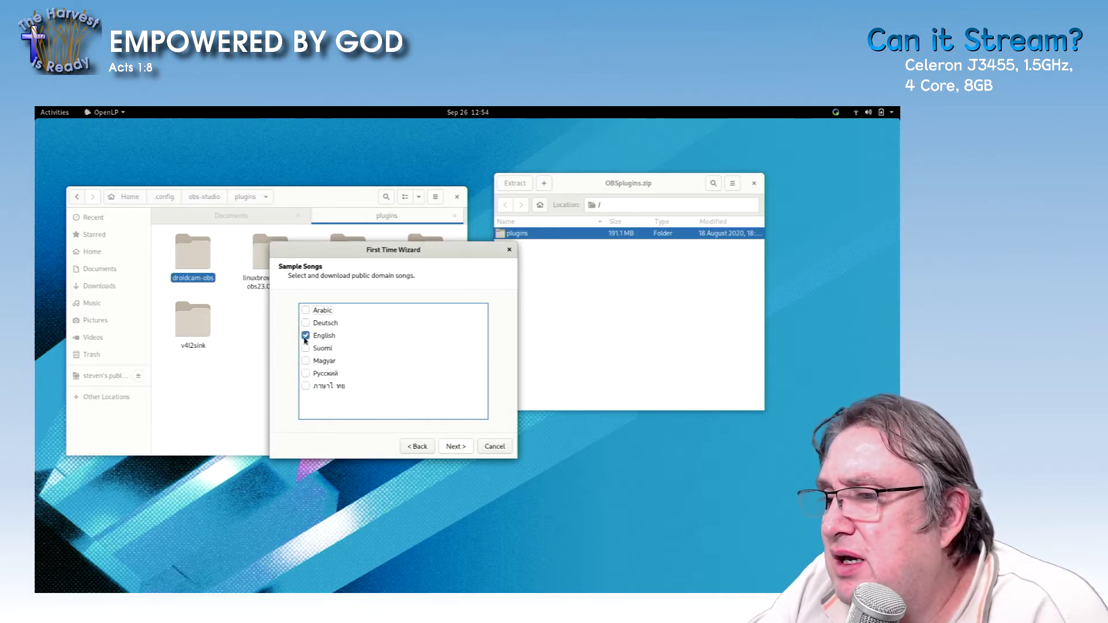
left_click(455, 446)
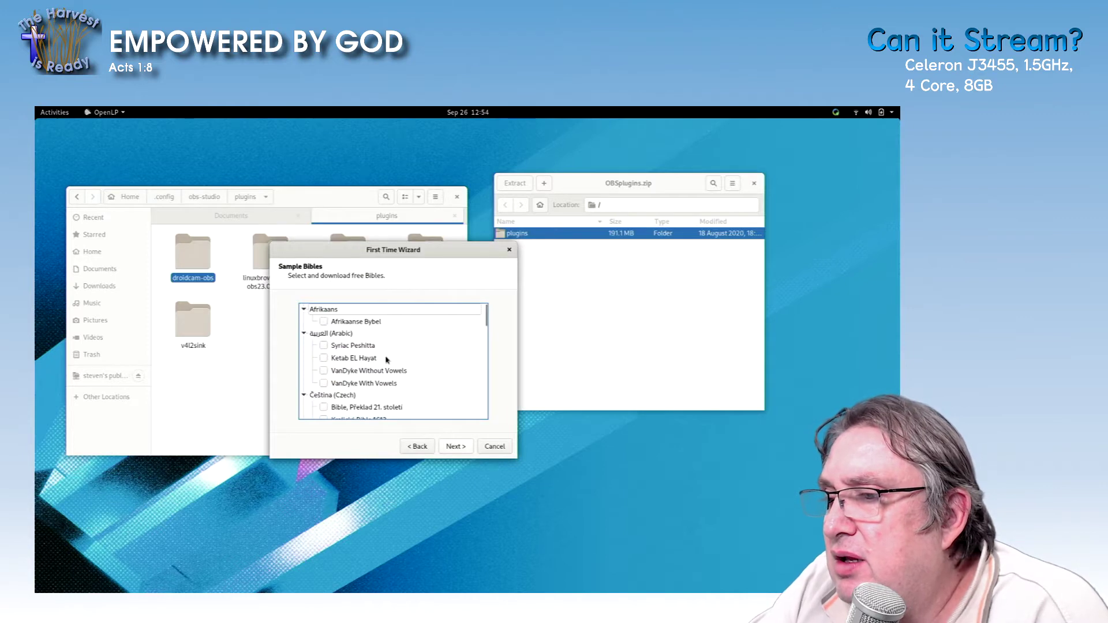
scroll(372, 338, "down", 5)
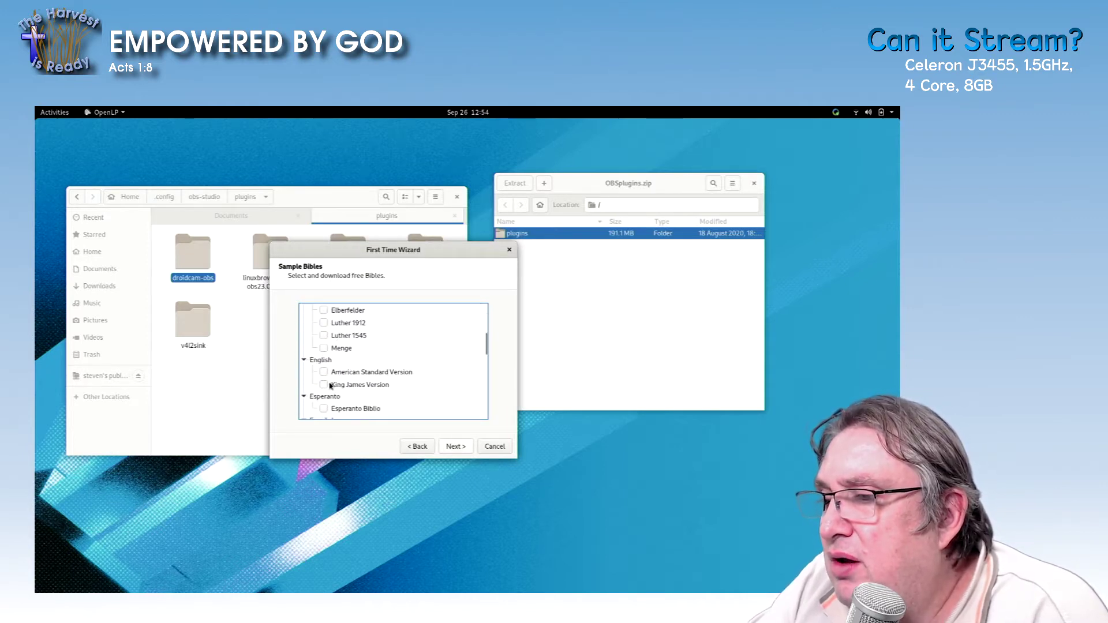
left_click(324, 384)
scroll(361, 376, "down", 10)
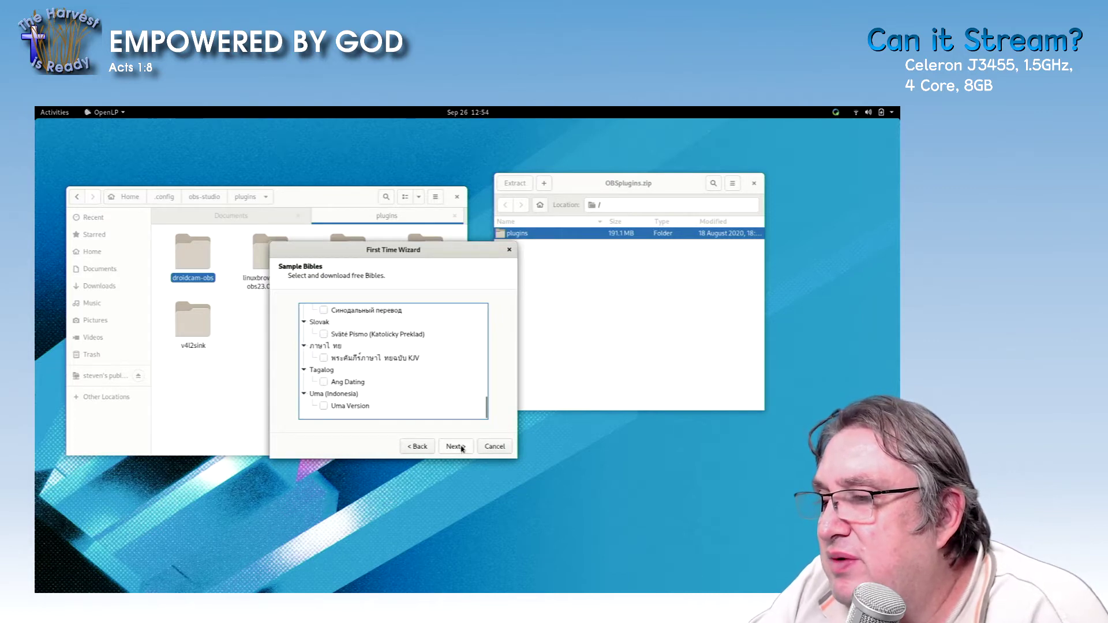
left_click(454, 447)
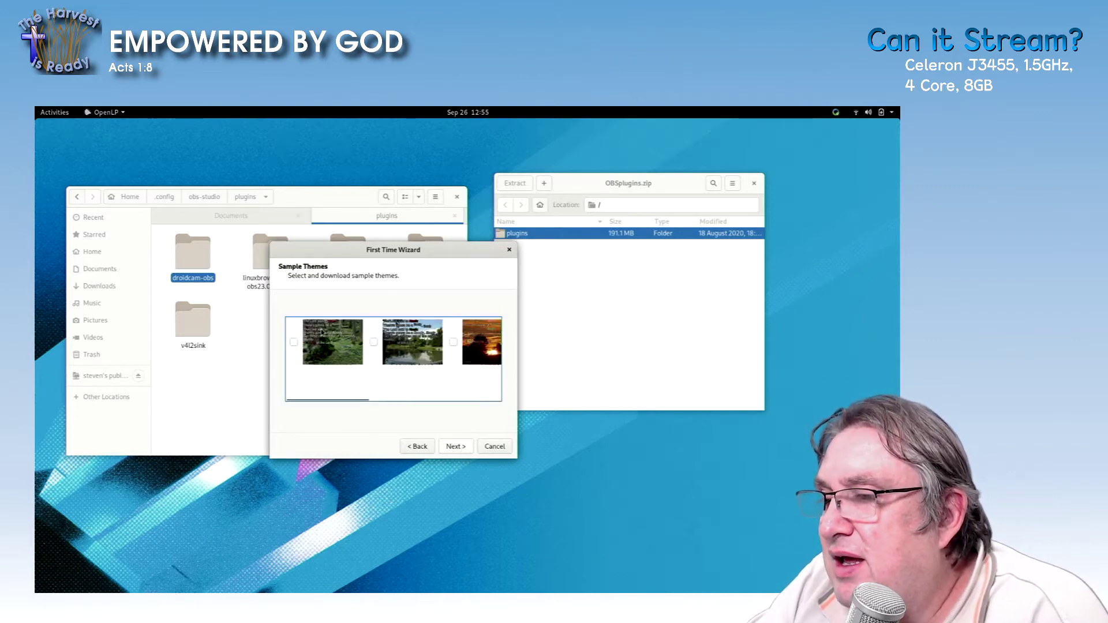
Step: Toggle the sample theme checkboxes, leaving only the third theme selected
left_click(295, 343)
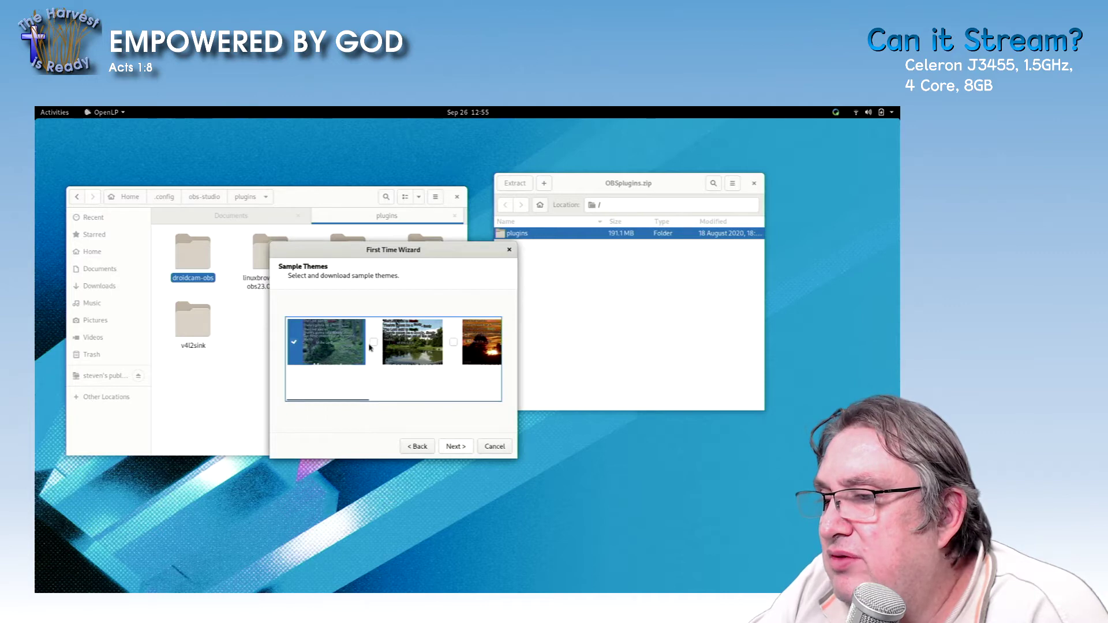
left_click_drag(351, 398, 416, 408)
left_click(369, 343)
left_click(448, 342)
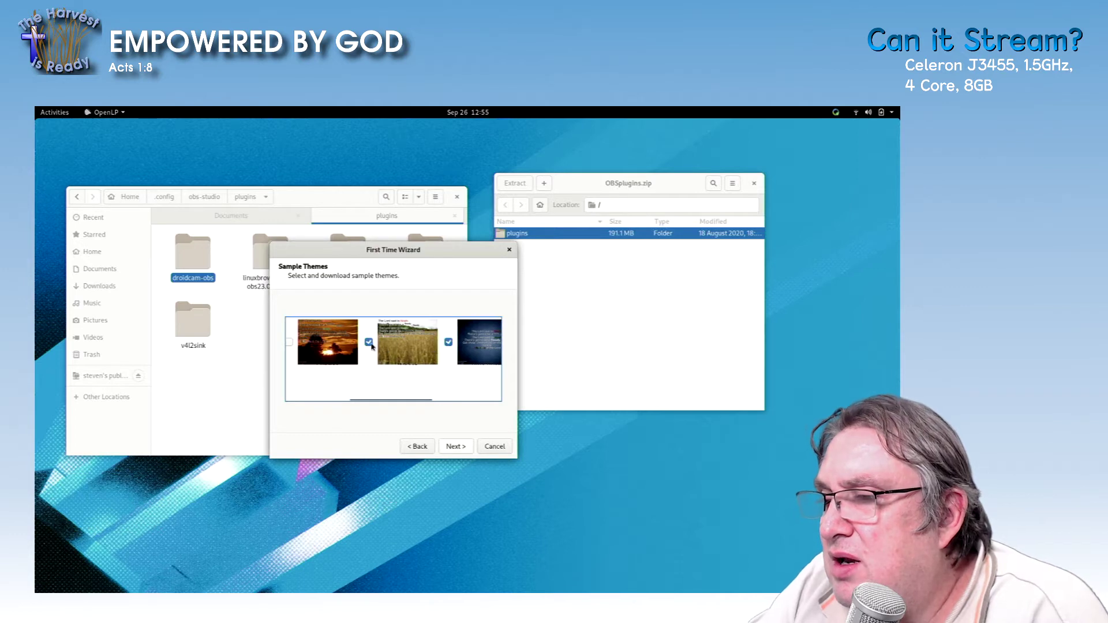
left_click(369, 343)
scroll(371, 399, "left", 3)
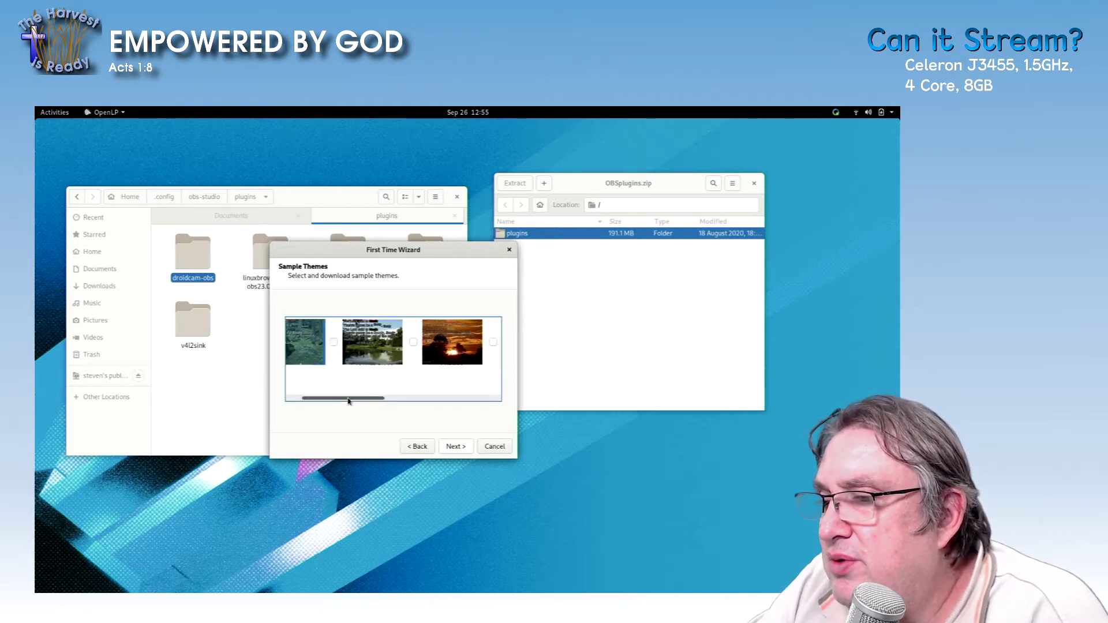
scroll(345, 397, "left", 2)
left_click(294, 344)
Step: Keep Screen 2 as output display and Blue Burst as theme, then start the download
left_click(454, 447)
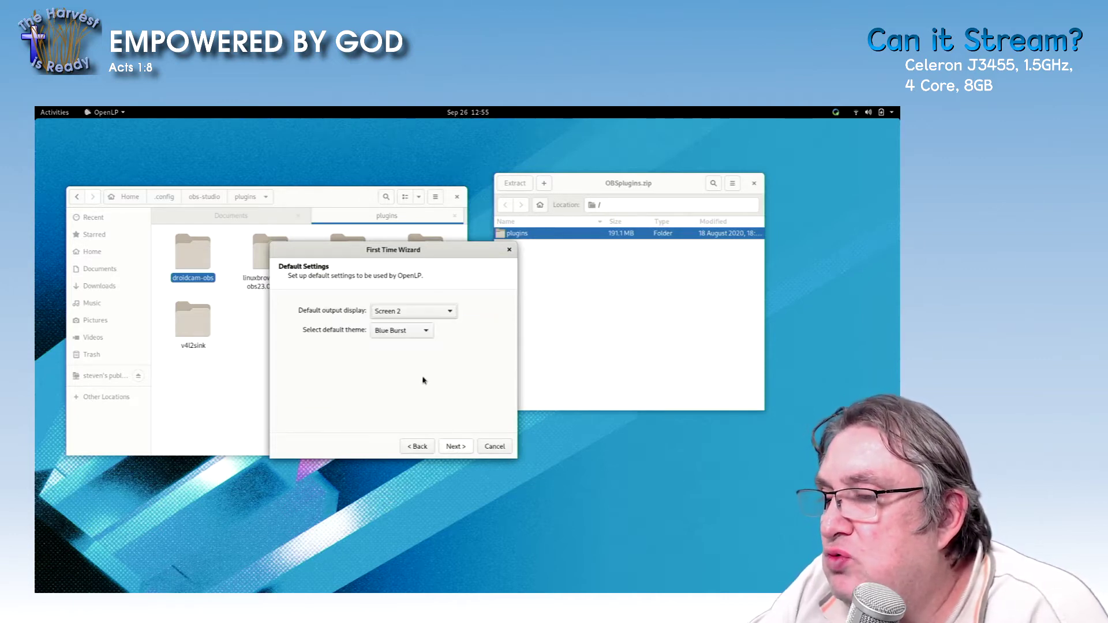
left_click(427, 312)
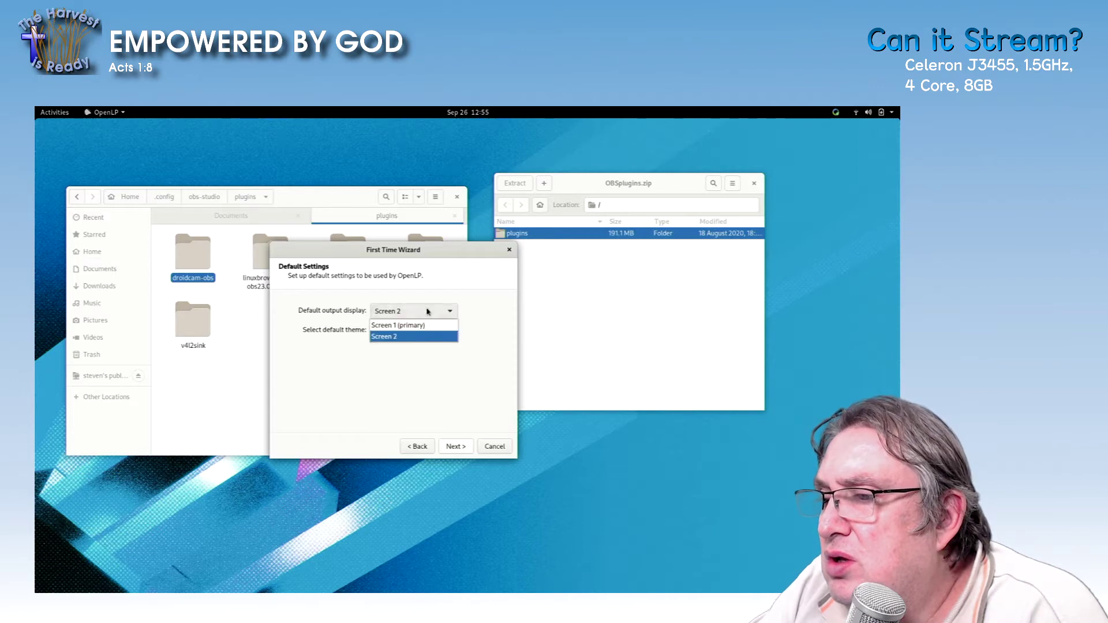
left_click(427, 311)
left_click(427, 312)
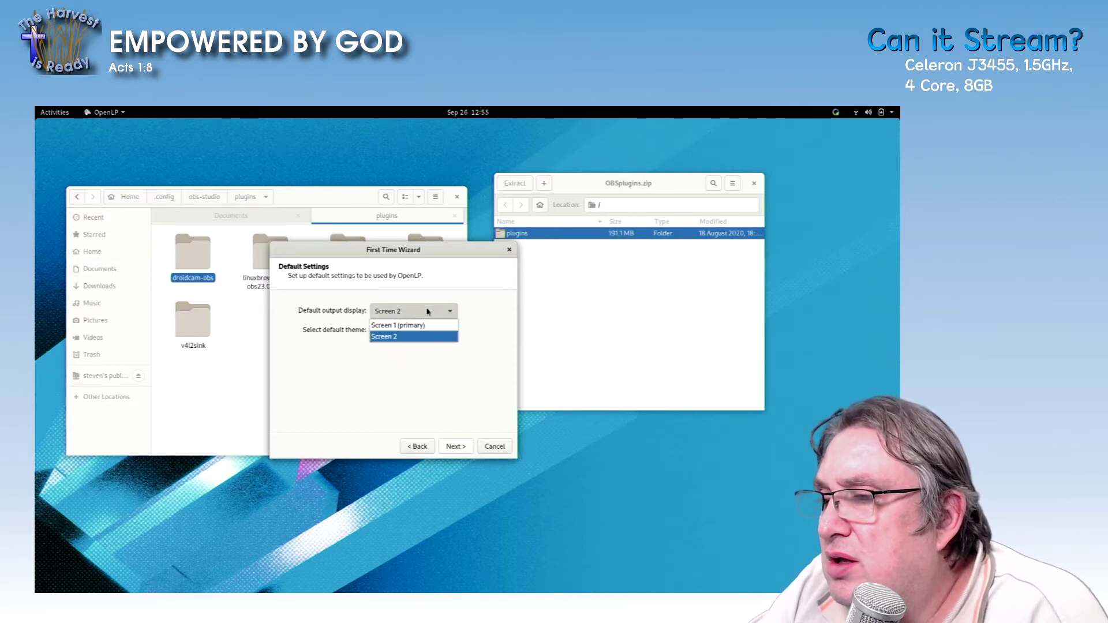
left_click(428, 312)
left_click(427, 312)
left_click(428, 311)
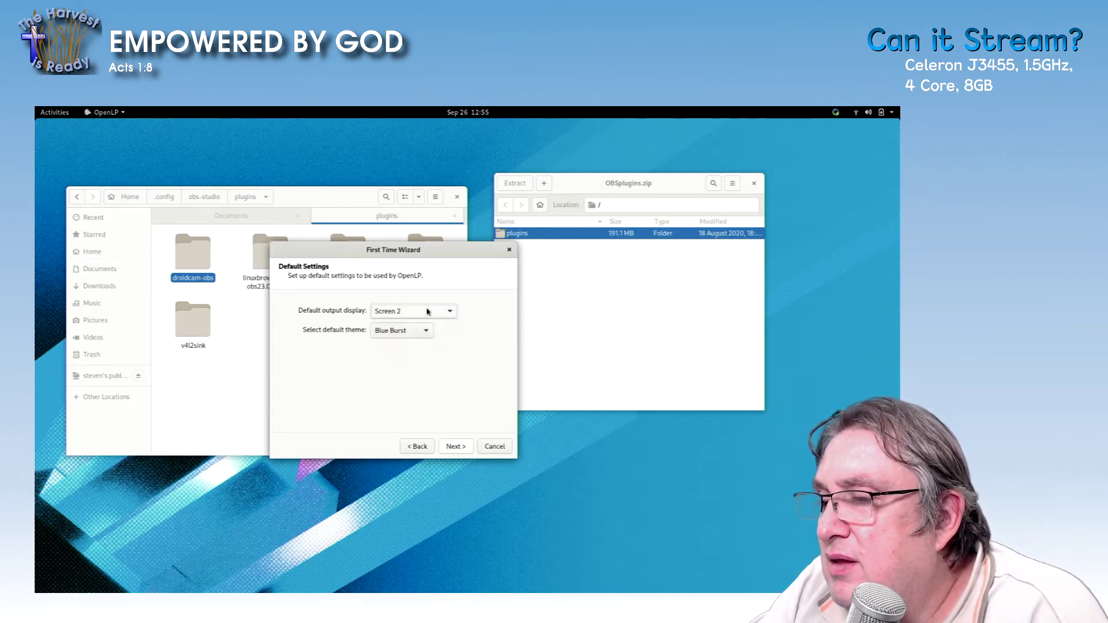
left_click(427, 311)
left_click(427, 312)
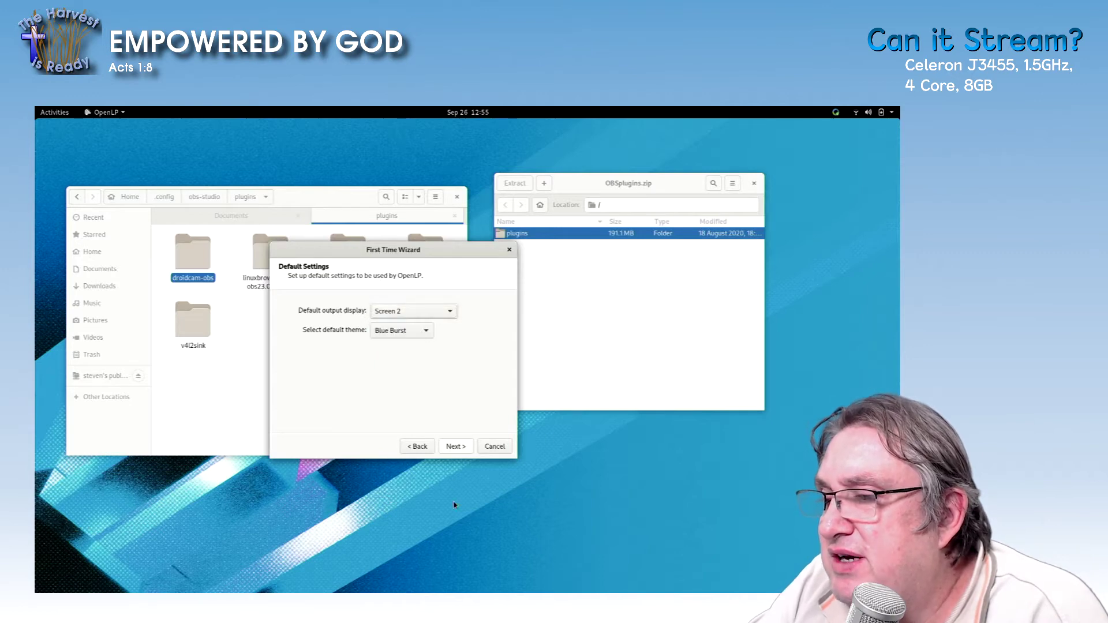
left_click(454, 447)
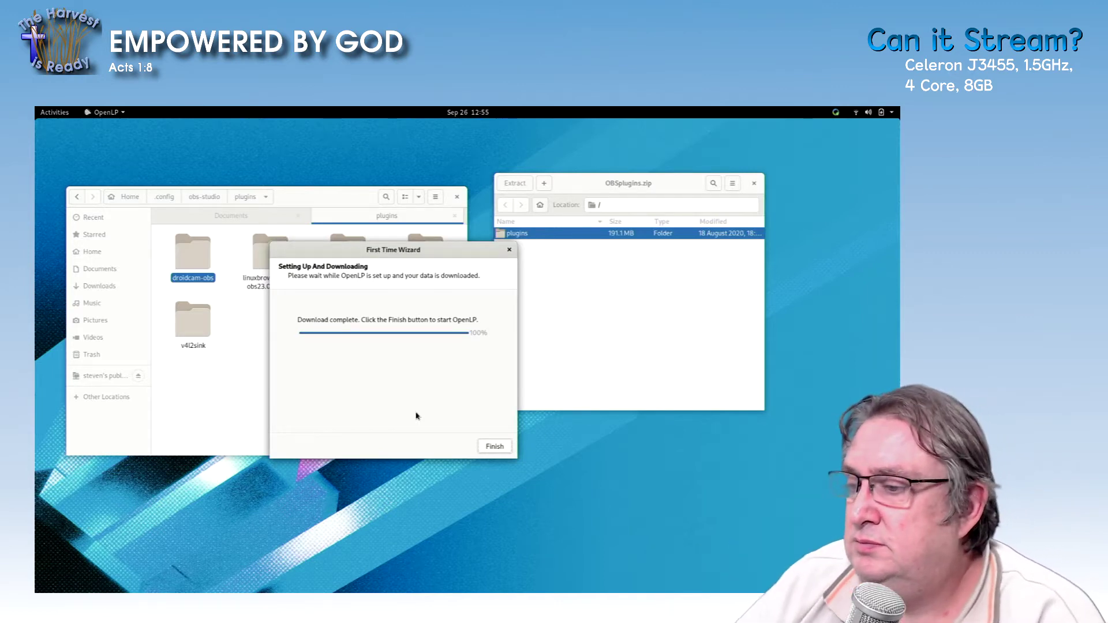
Step: Finish the First Time Wizard and close the Archive Manager so OpenLP imports the sample songs
left_click(491, 446)
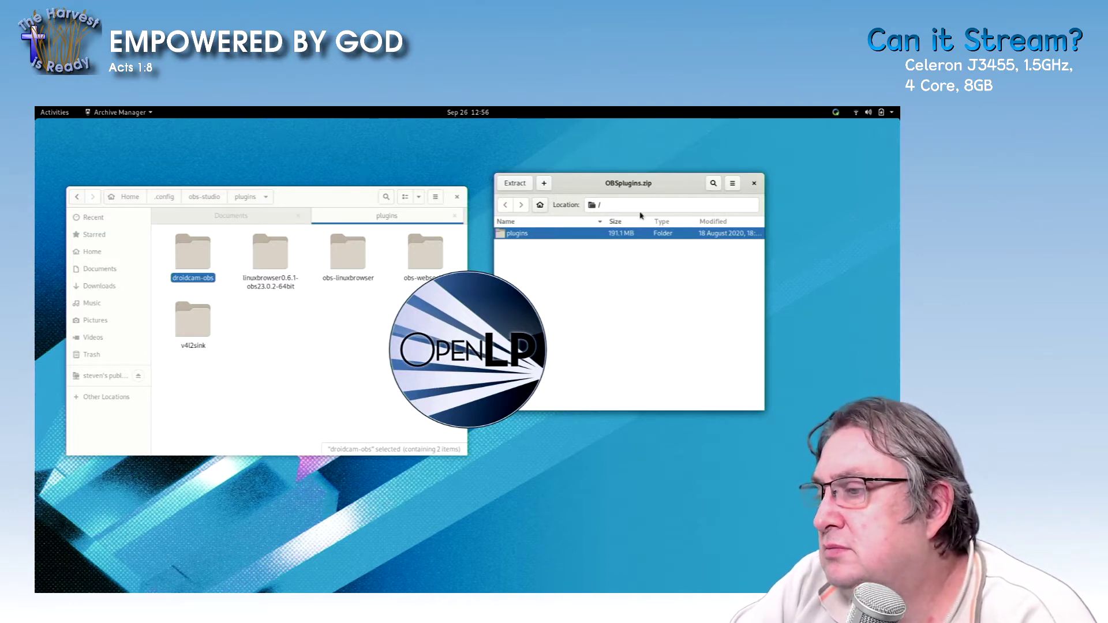
left_click(754, 183)
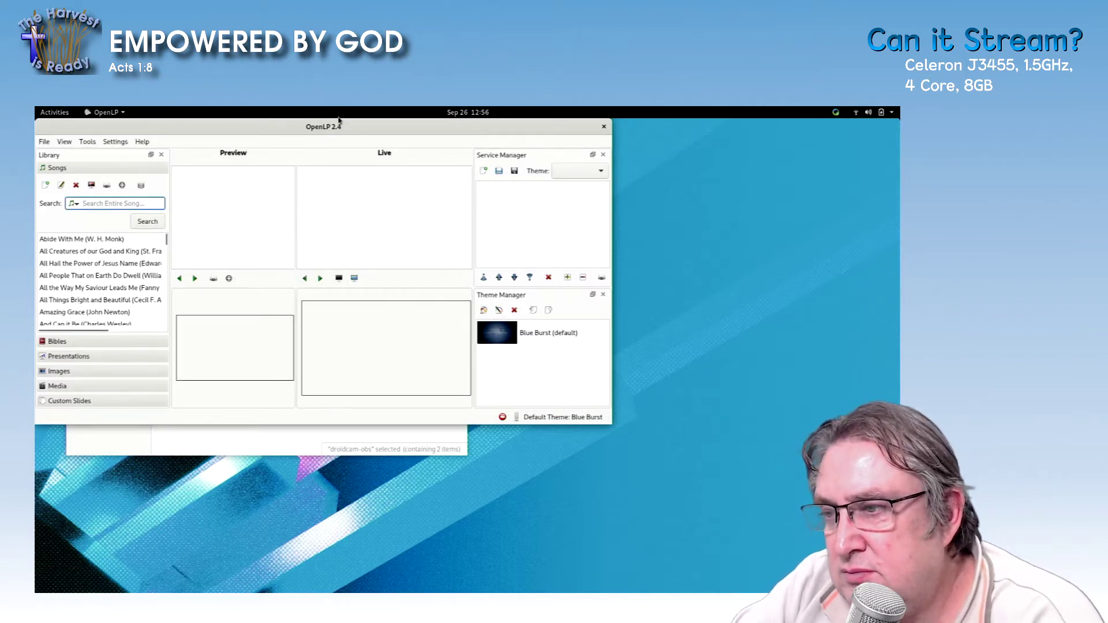
Step: Move the OpenLP window and maximise it to fill the screen
left_click_drag(340, 136, 462, 168)
double_click(462, 168)
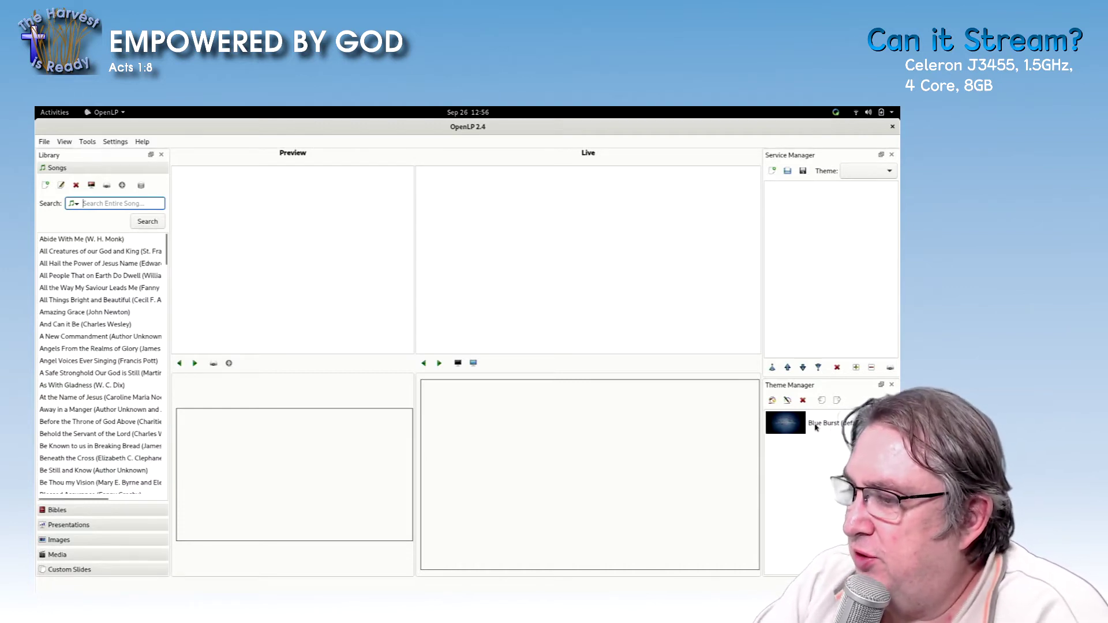
Step: Copy the Blue Burst theme and name the copy 'Blue Burst - lower'
right_click(814, 428)
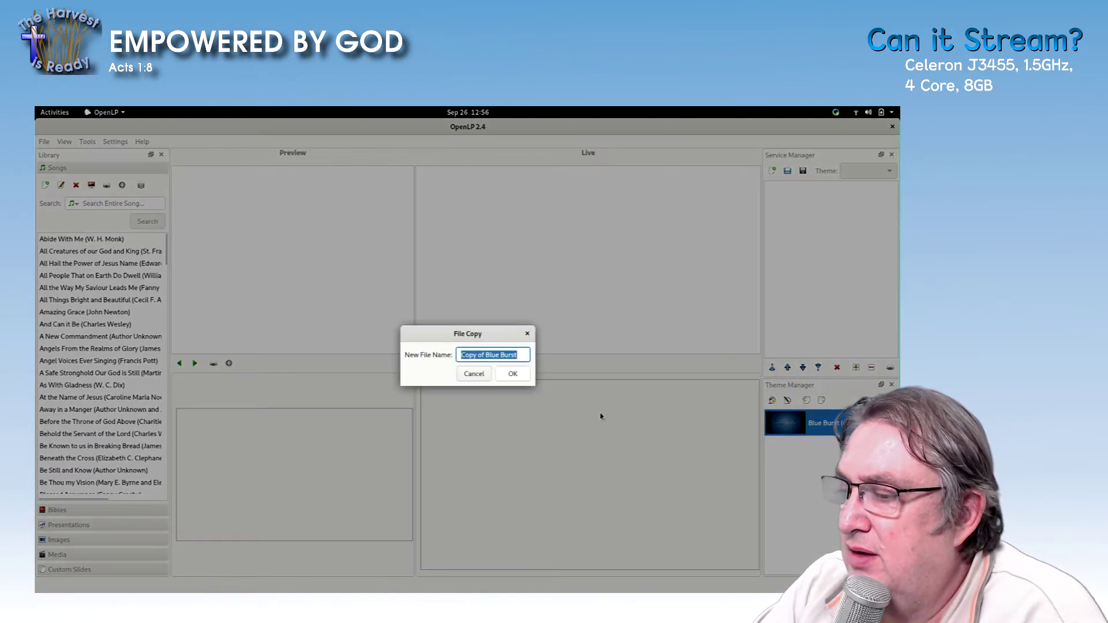
left_click(483, 353)
left_click_drag(485, 354, 519, 354)
key("shift+Home")
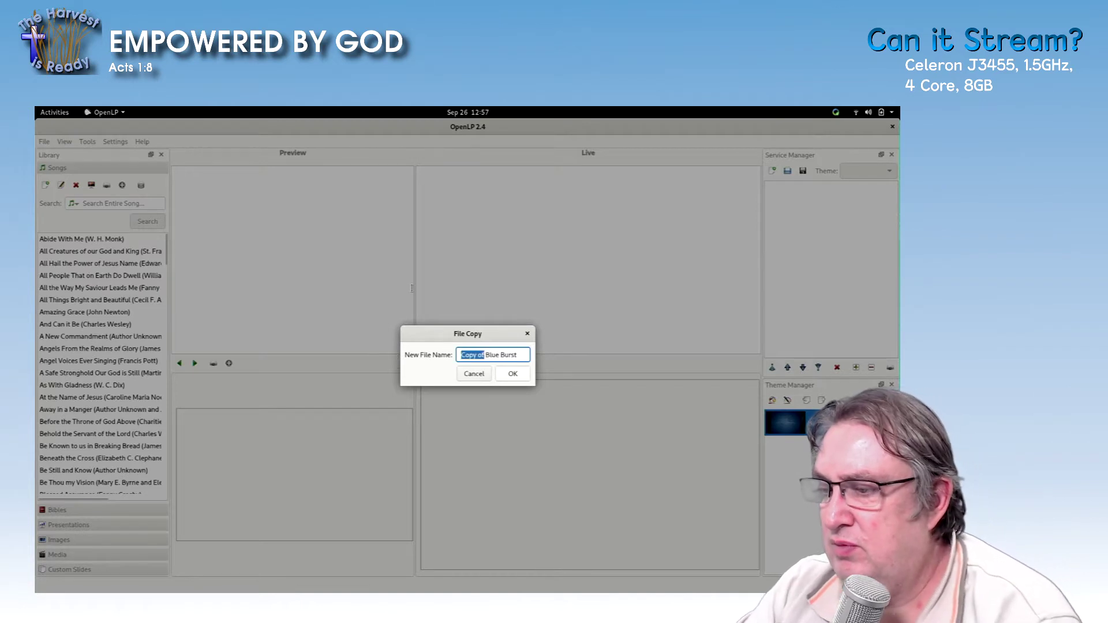
key("Delete")
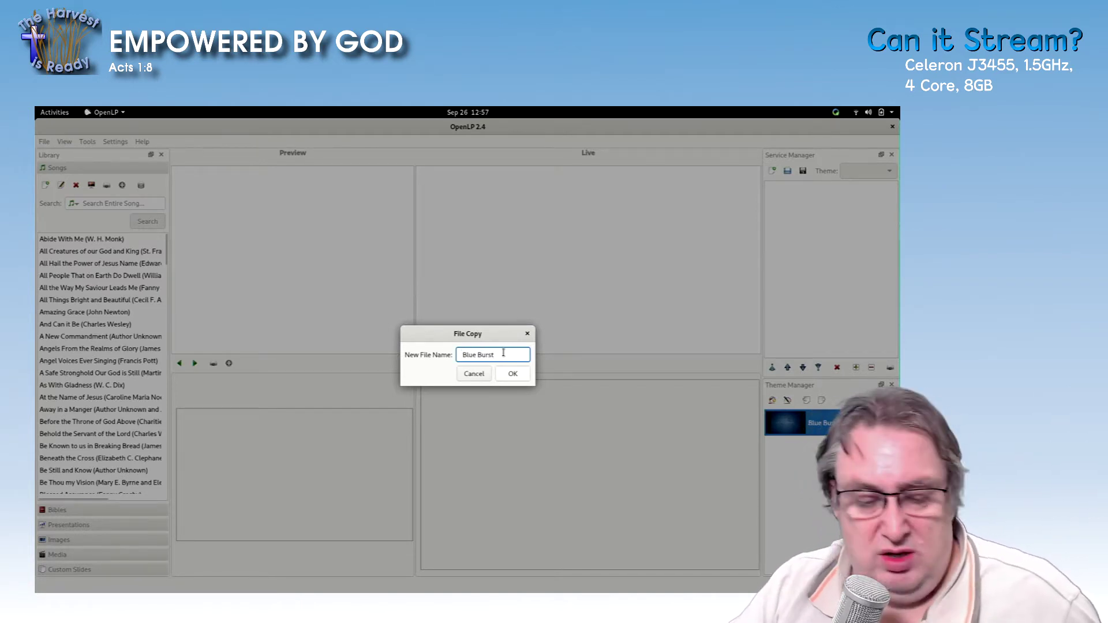
type("-")
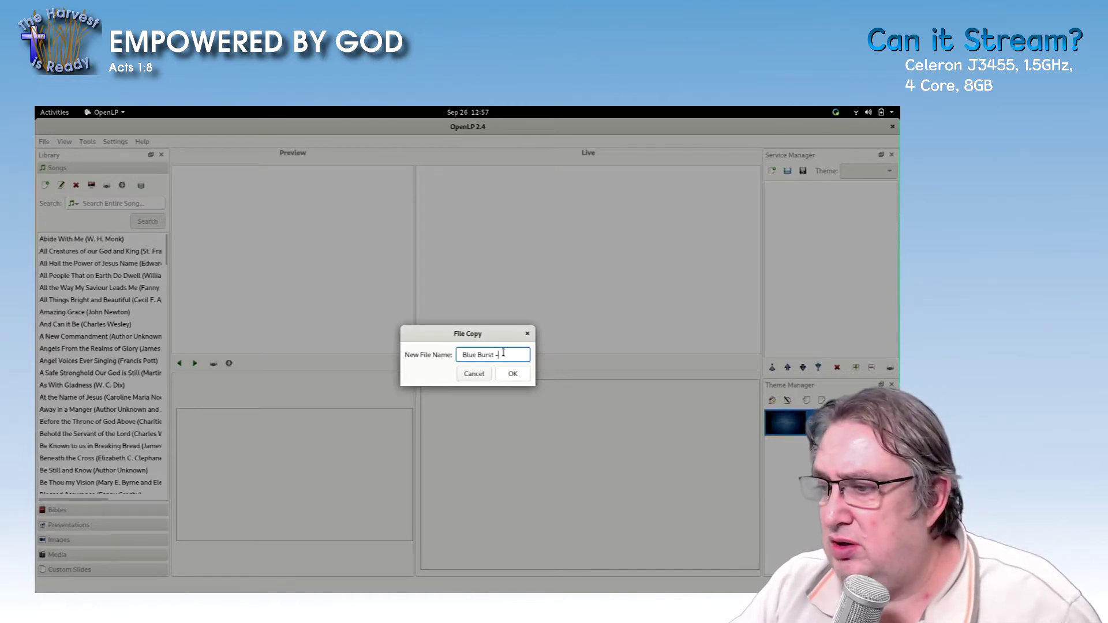
type(" lower")
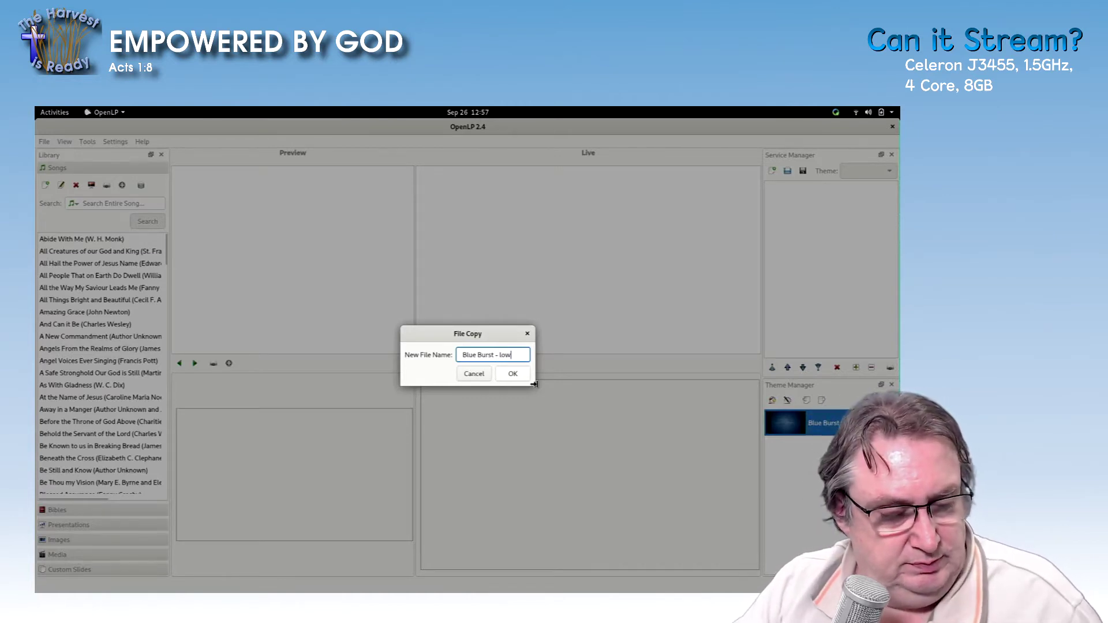
left_click(510, 374)
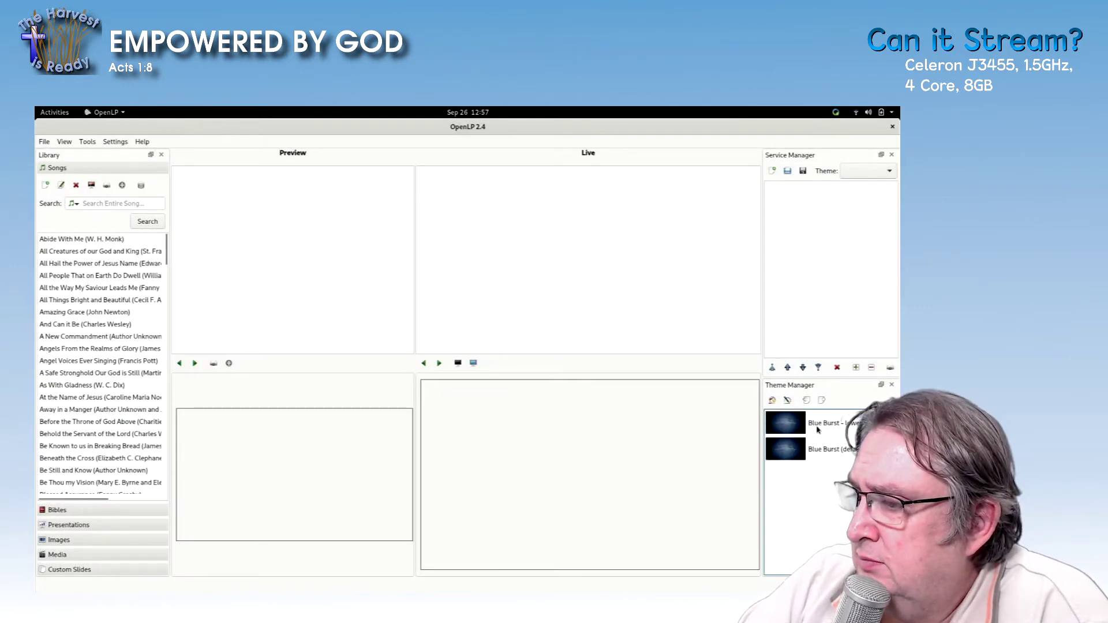
Step: Copy Blue Burst - lower as 'Copy of Blue Burst - bible', then reselect Blue Burst - lower for editing
left_click(817, 429)
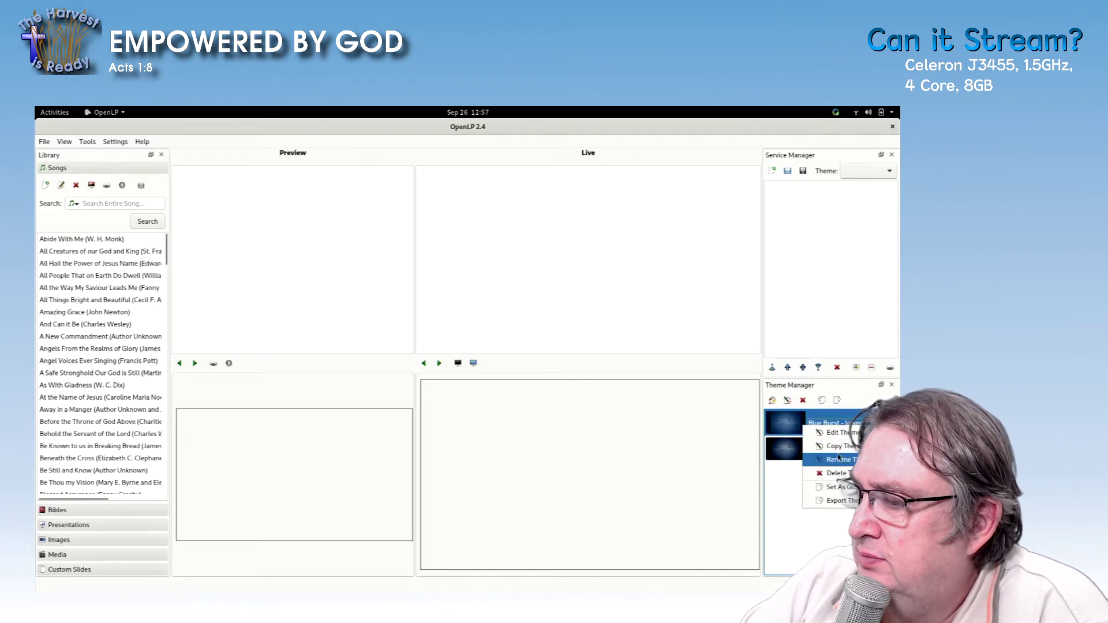
left_click(838, 446)
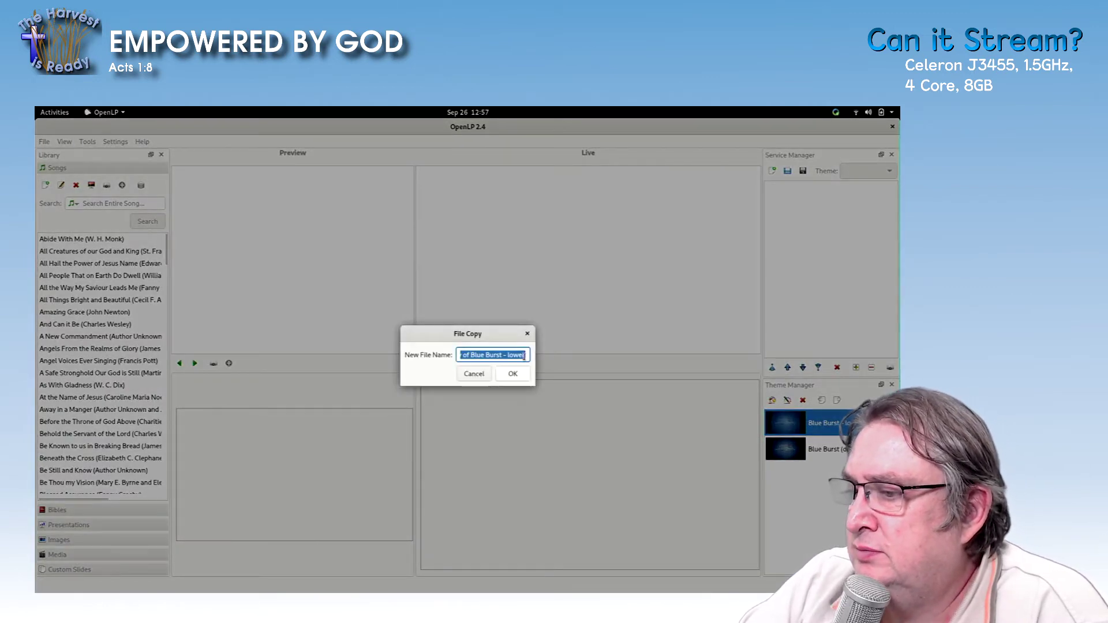
double_click(516, 354)
type("bible")
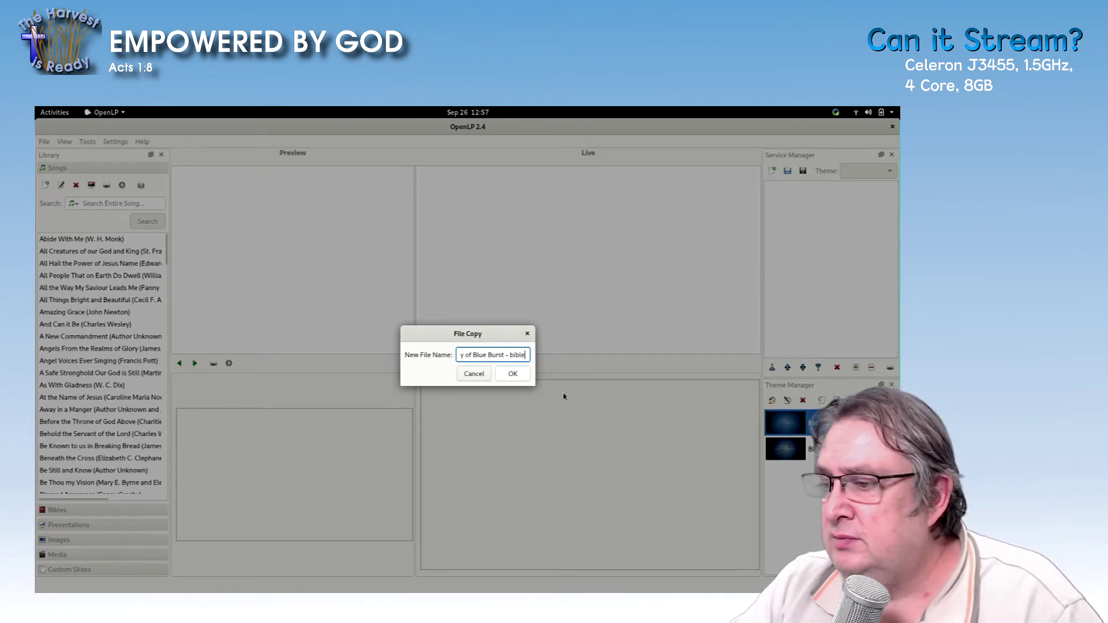
left_click(512, 373)
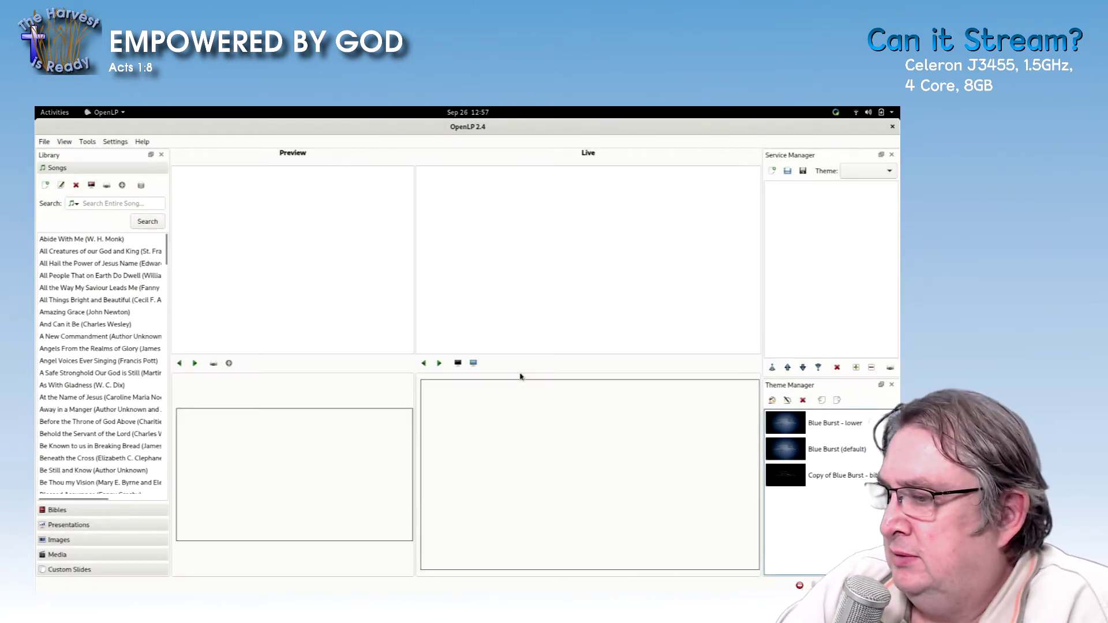
left_click(834, 427)
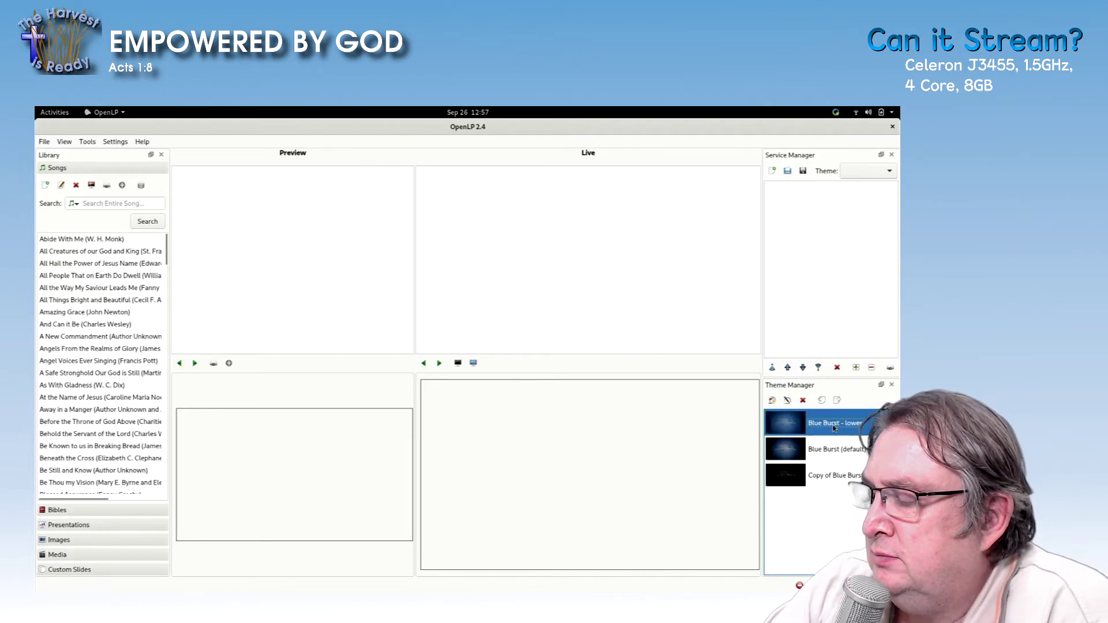
right_click(833, 427)
Step: Start editing Blue Burst - lower and move past the background page and its image warning
left_click(847, 434)
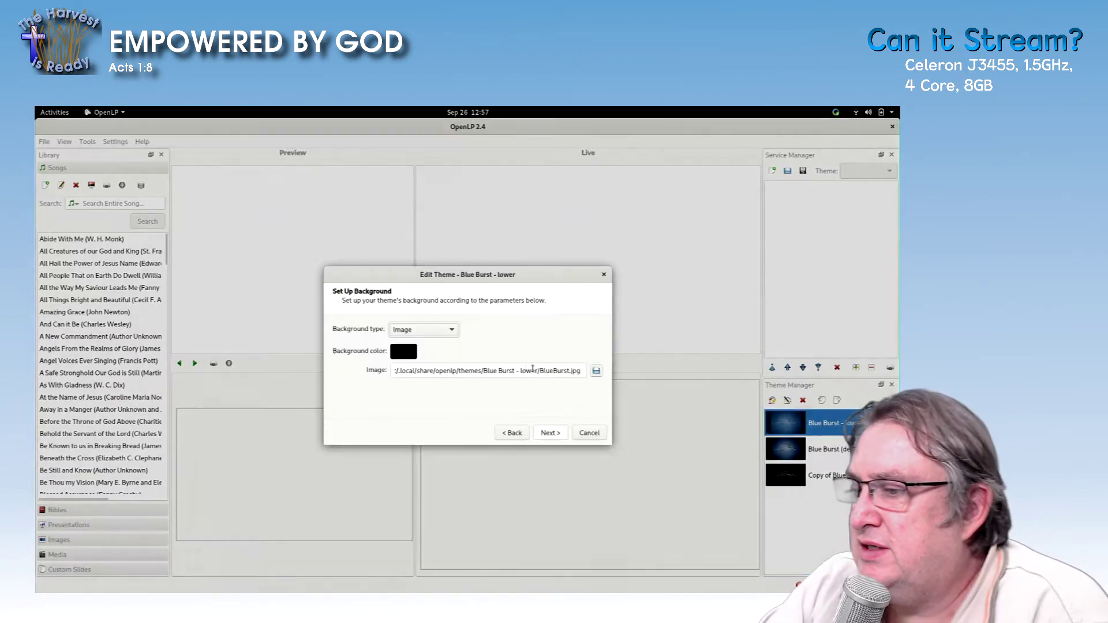
left_click(545, 434)
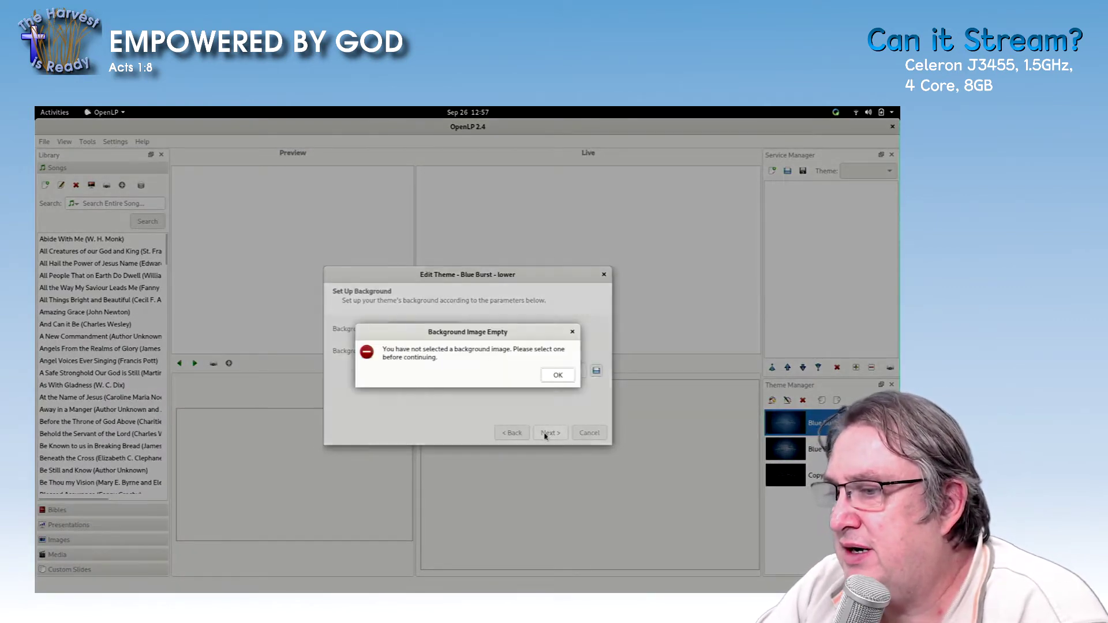
left_click(556, 374)
key("Return")
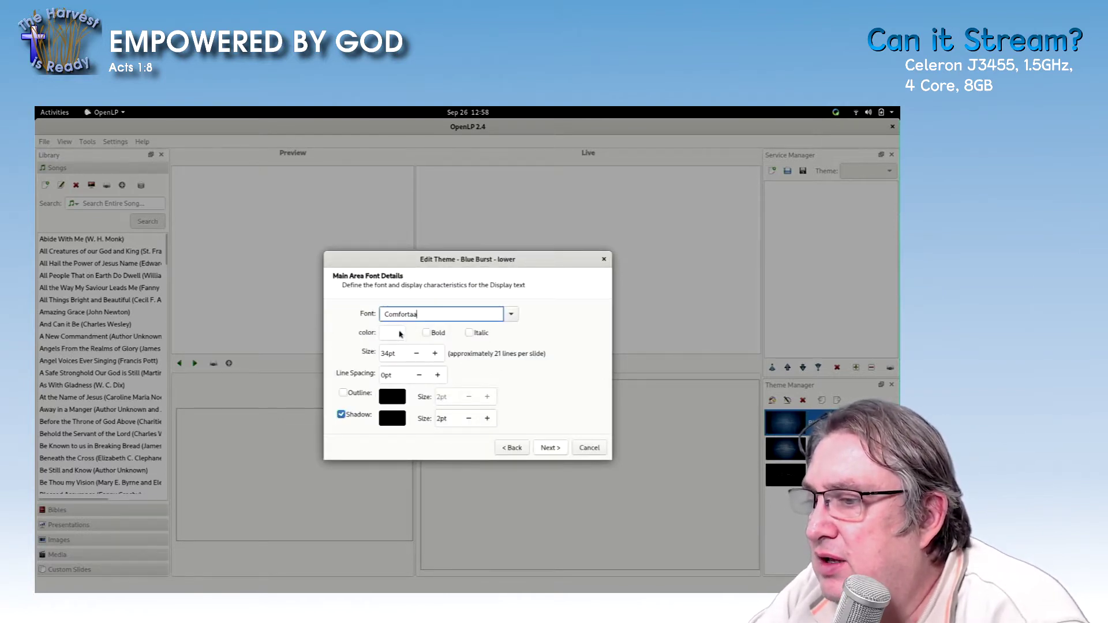
Step: Make the main text bold, raise its size to 45pt, and widen the line spacing
left_click(435, 334)
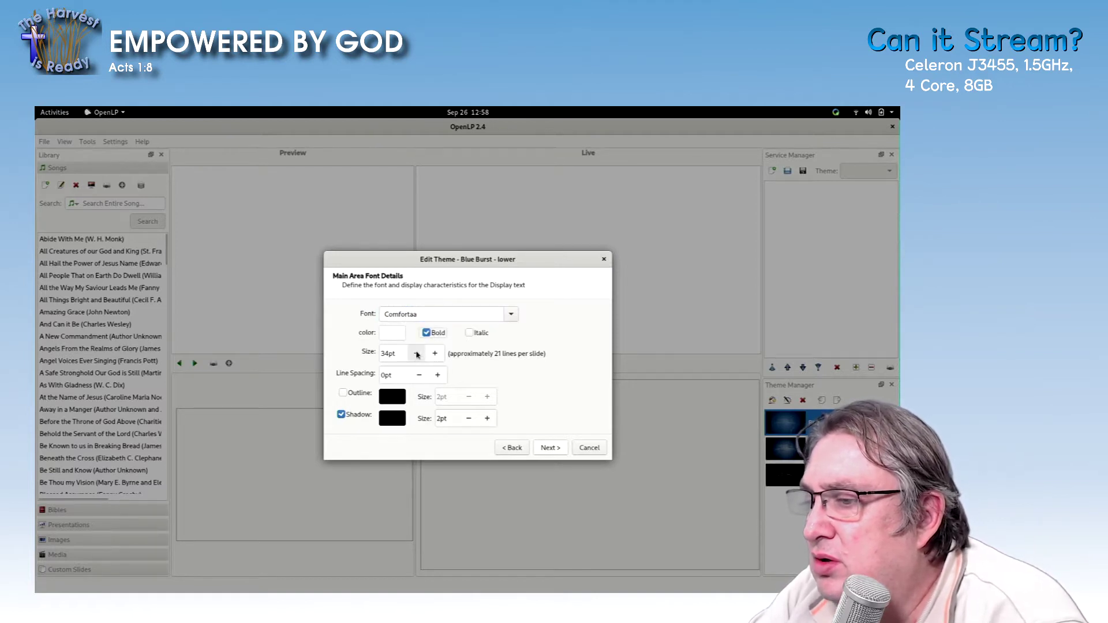
left_click(435, 354)
left_click(435, 354)
left_click(435, 354)
left_click(435, 354)
left_click(435, 353)
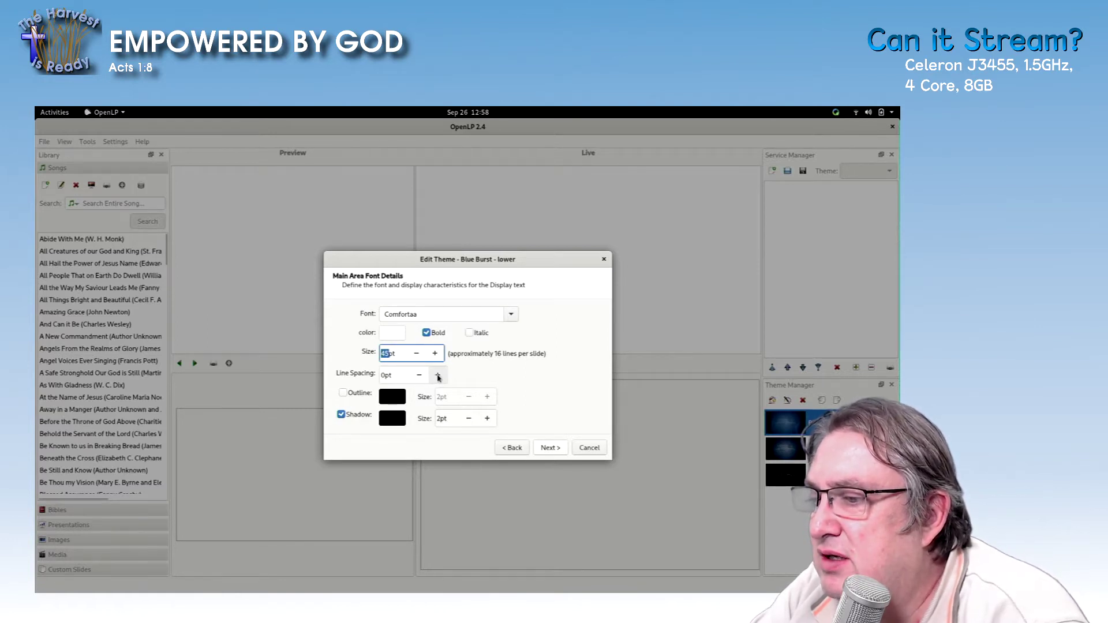
left_click(437, 376)
left_click(438, 376)
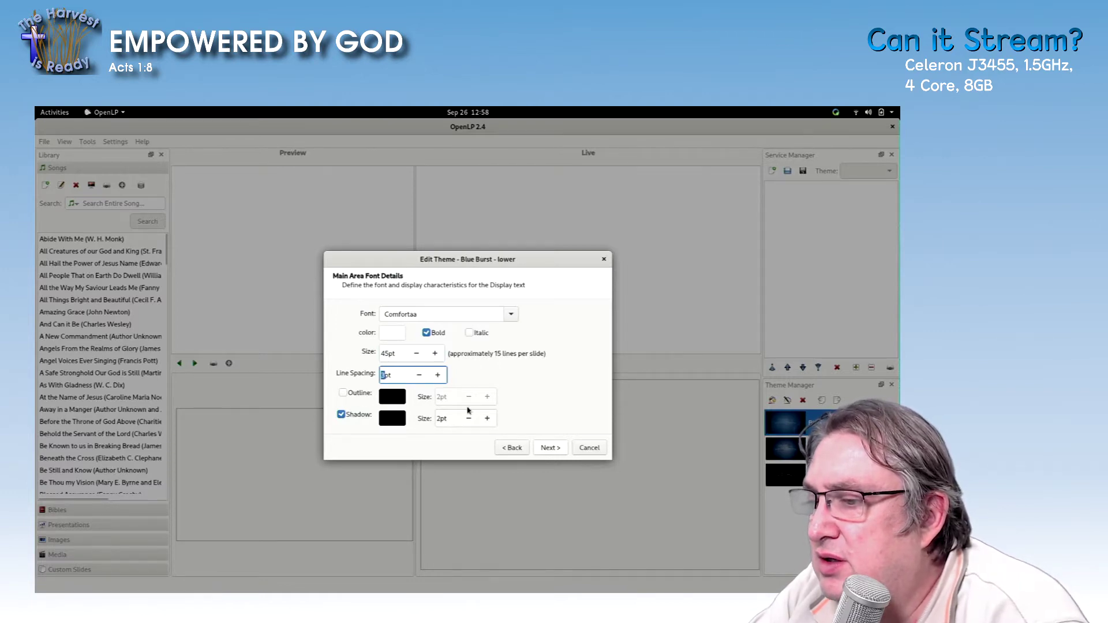
left_click(552, 449)
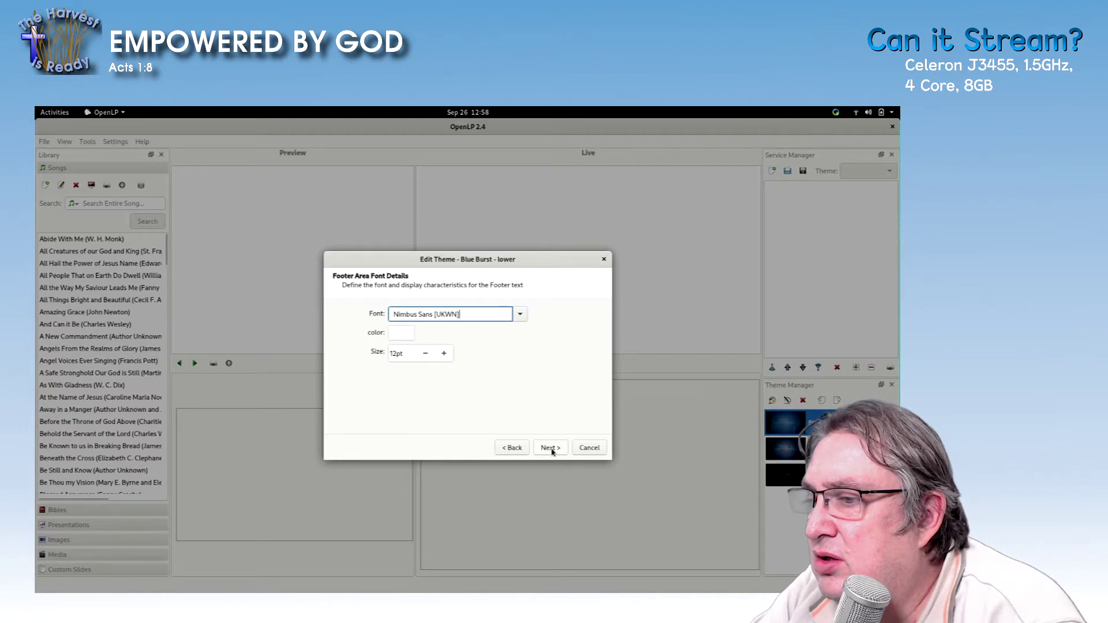
Step: Enable slide transitions, preview the theme, then return to Output Area Locations
left_click(550, 448)
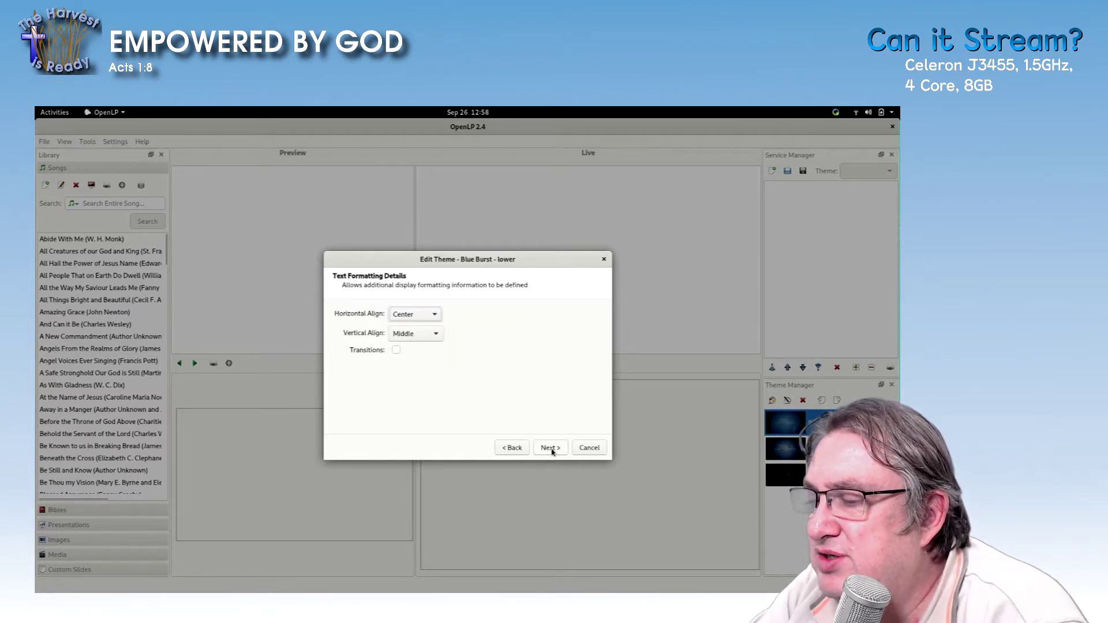
left_click(396, 350)
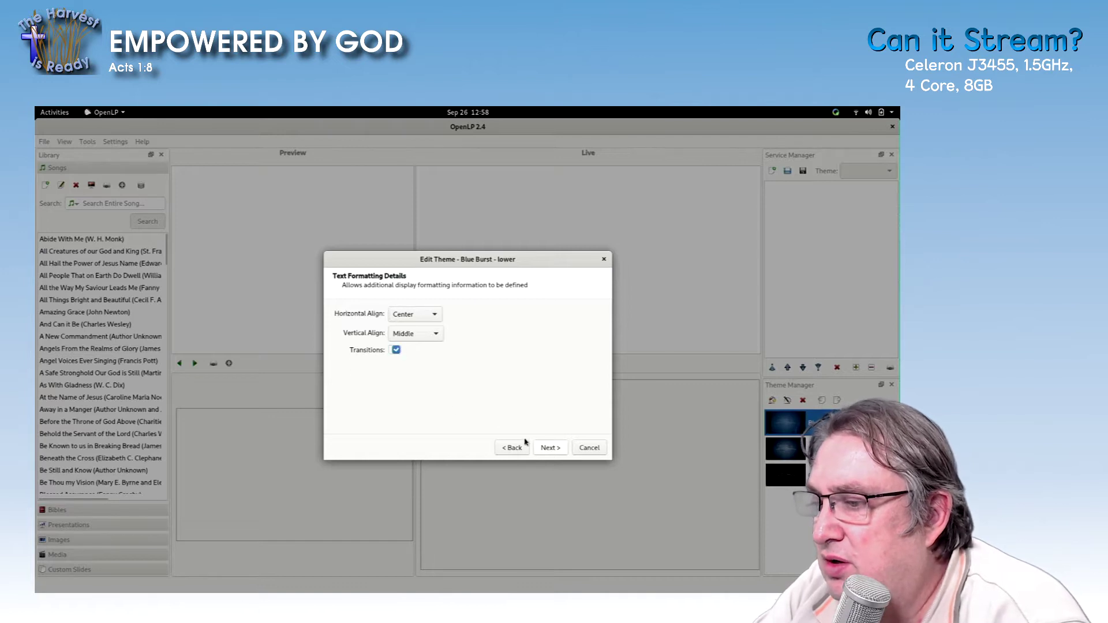
left_click(550, 447)
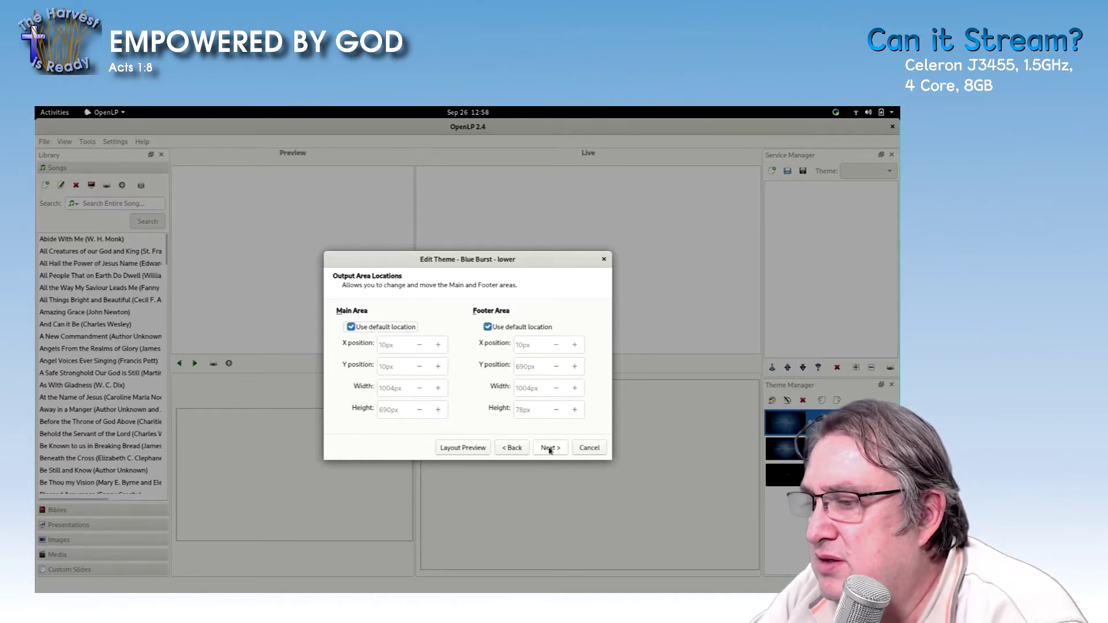
left_click(549, 449)
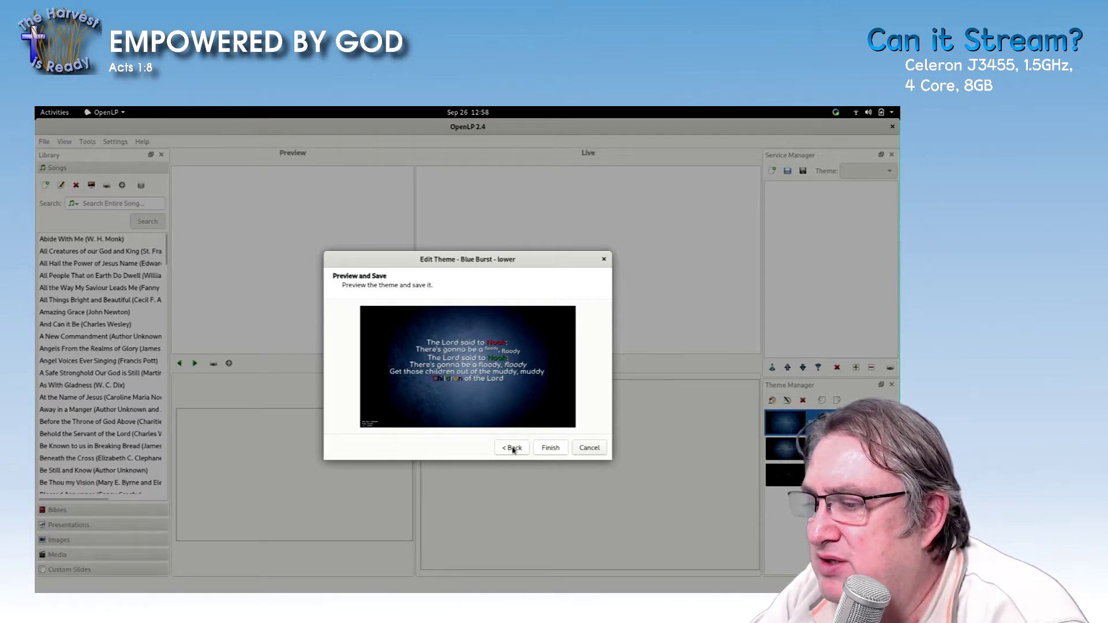
left_click(513, 449)
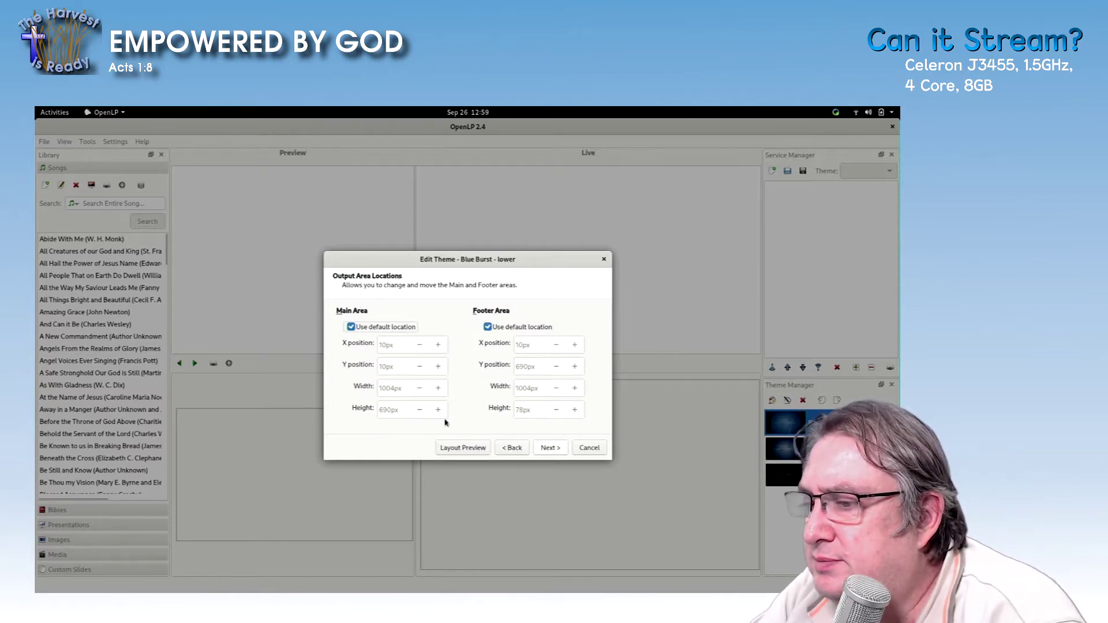
Step: Change the main text size from 45 to 60pt and preview the larger lyrics
left_click(511, 448)
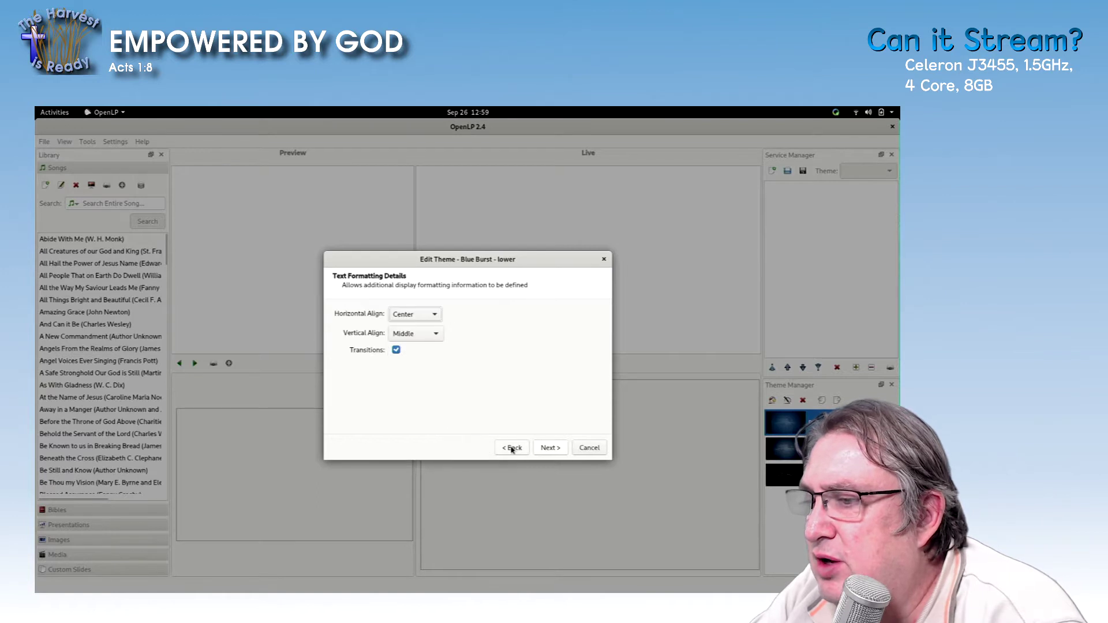
left_click(512, 448)
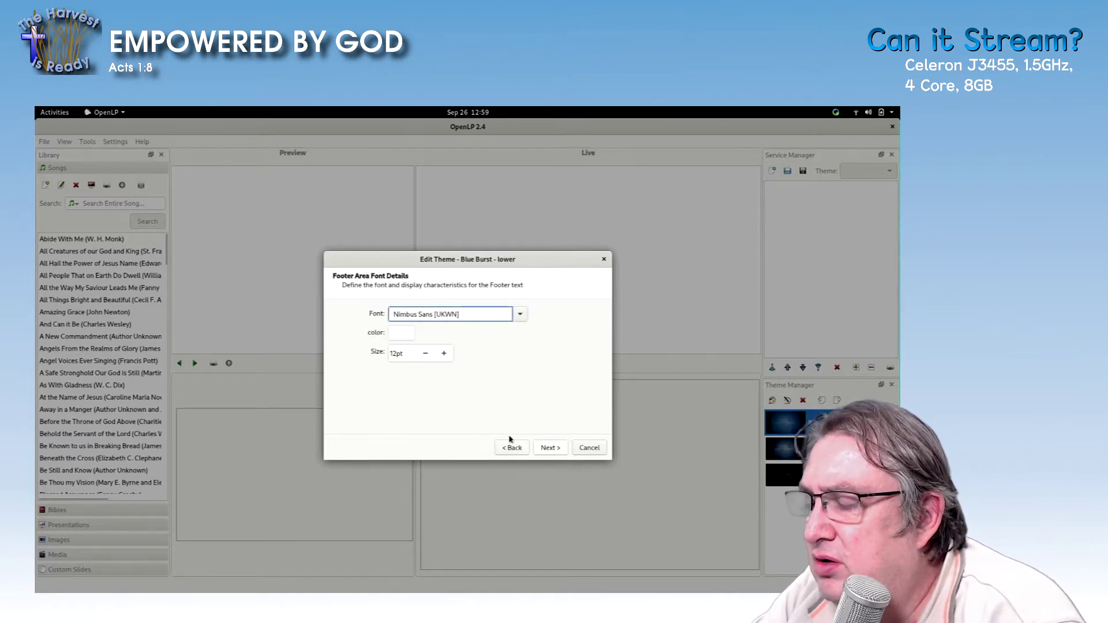
left_click(511, 448)
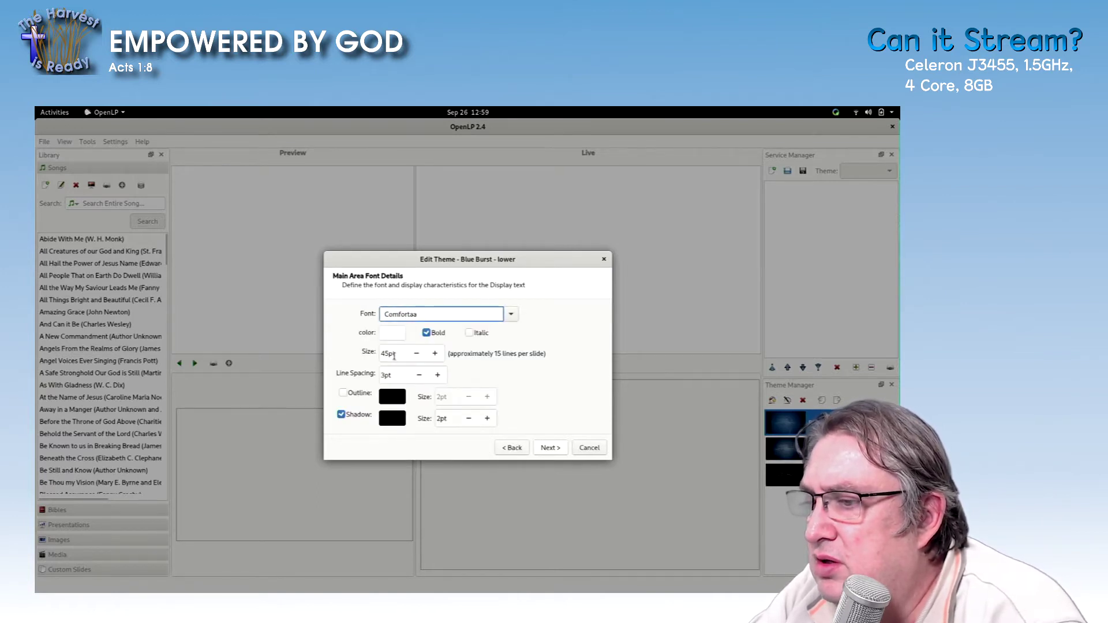
left_click(386, 353)
double_click(385, 353)
type("60")
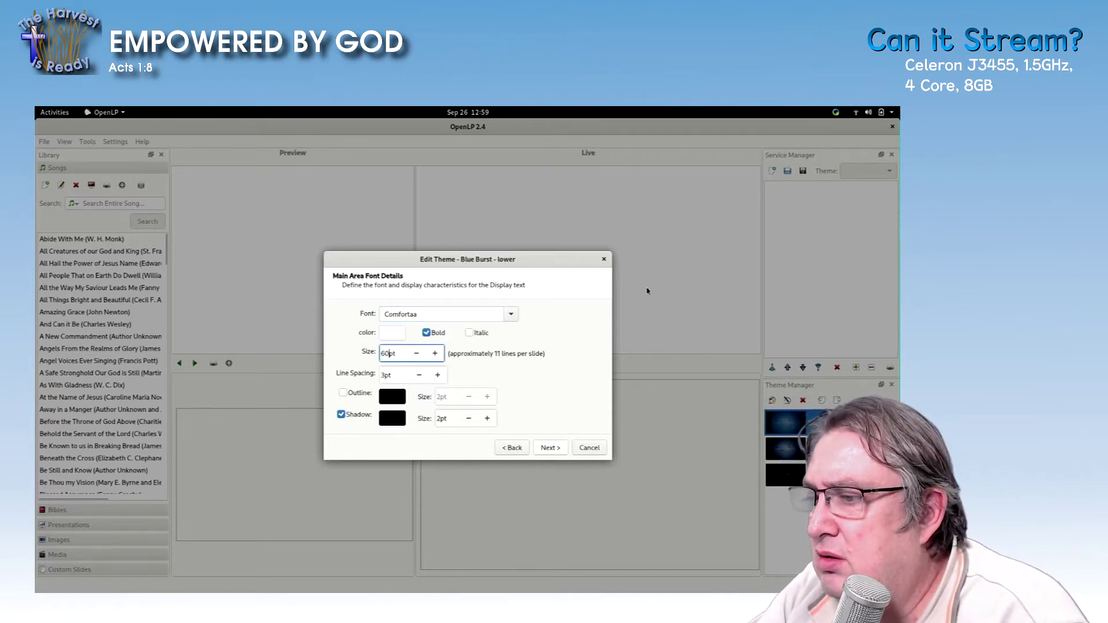
left_click(549, 447)
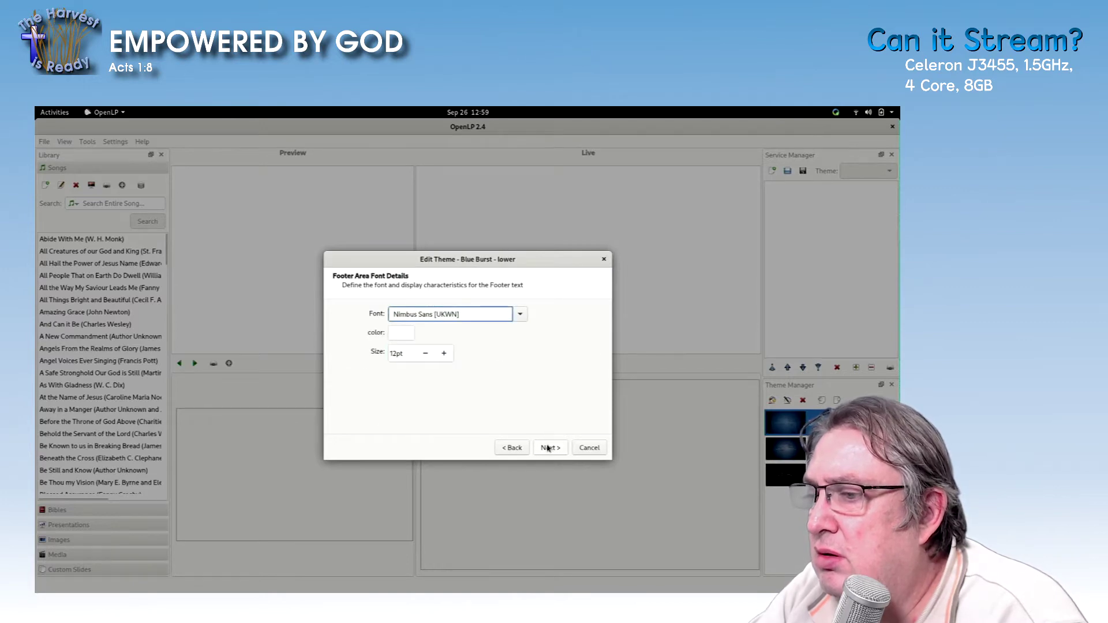
left_click(548, 448)
left_click(548, 448)
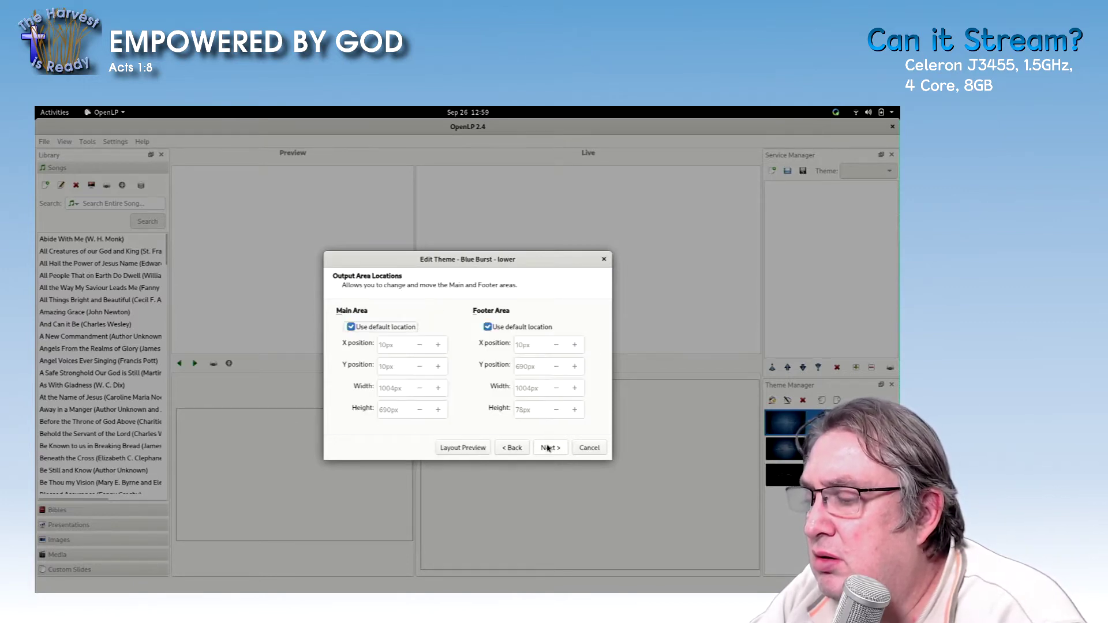
left_click(549, 448)
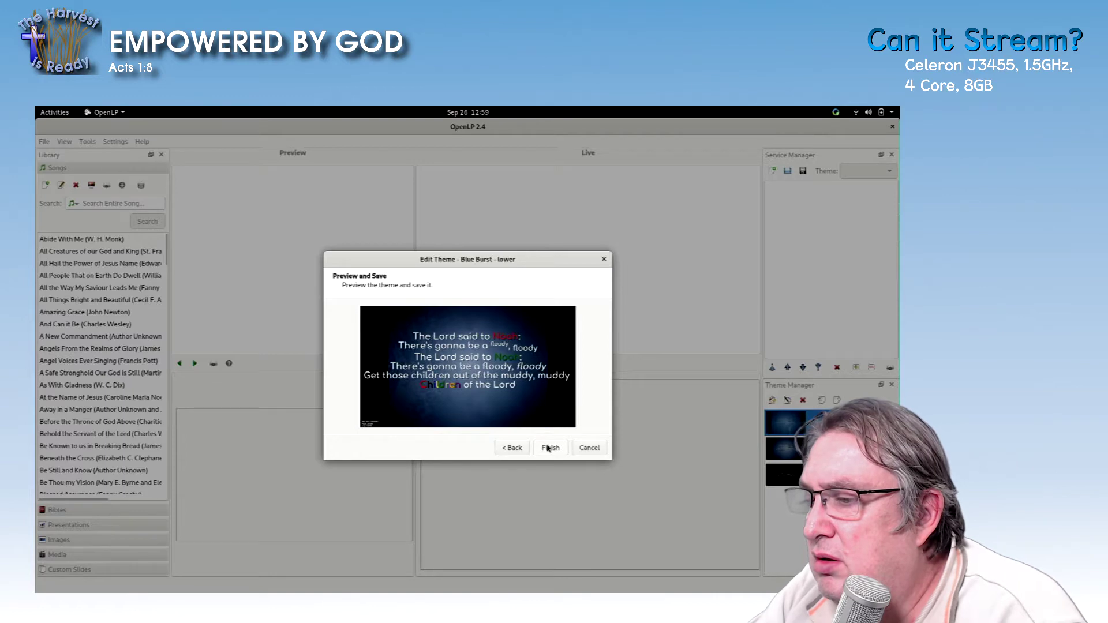
left_click(509, 449)
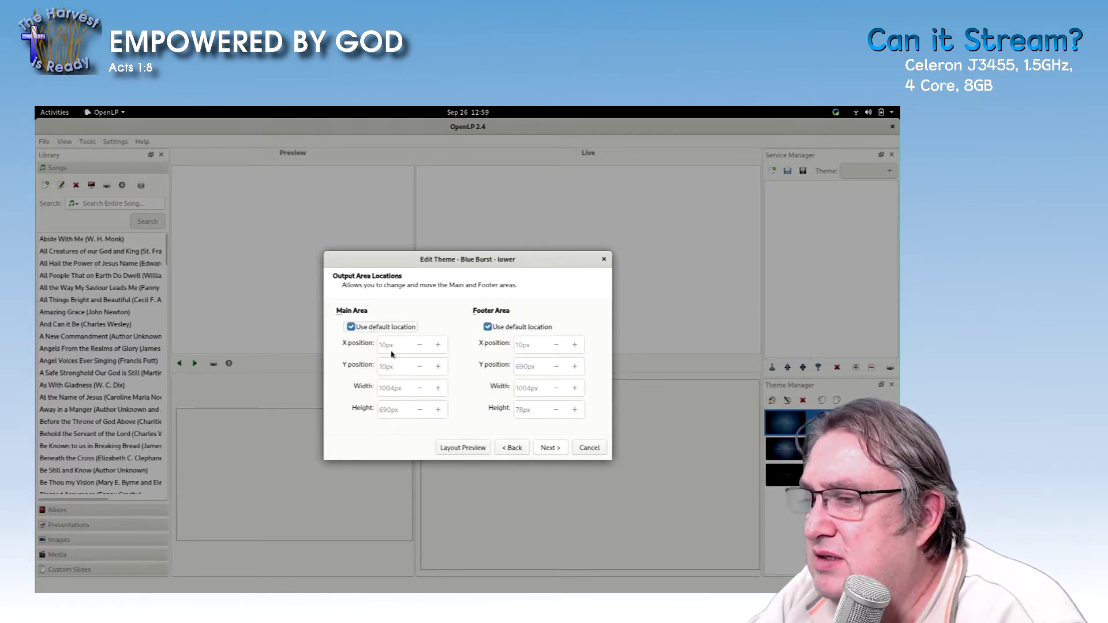
Step: Give the main area a custom location with height 300 and Y 200, then preview it
left_click(351, 327)
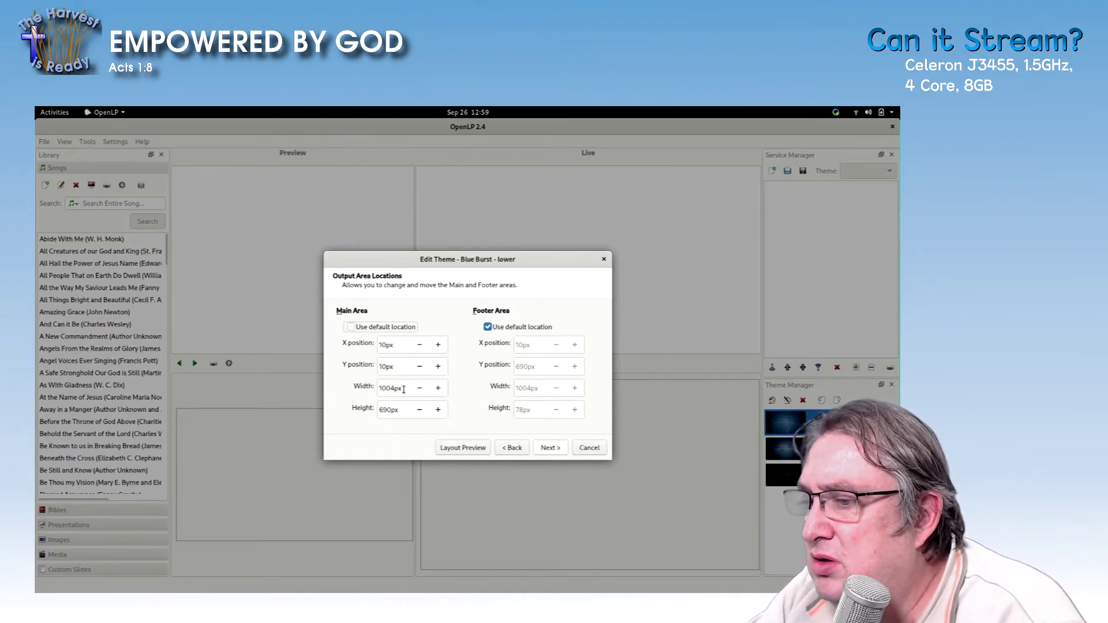
left_click_drag(403, 387, 356, 386)
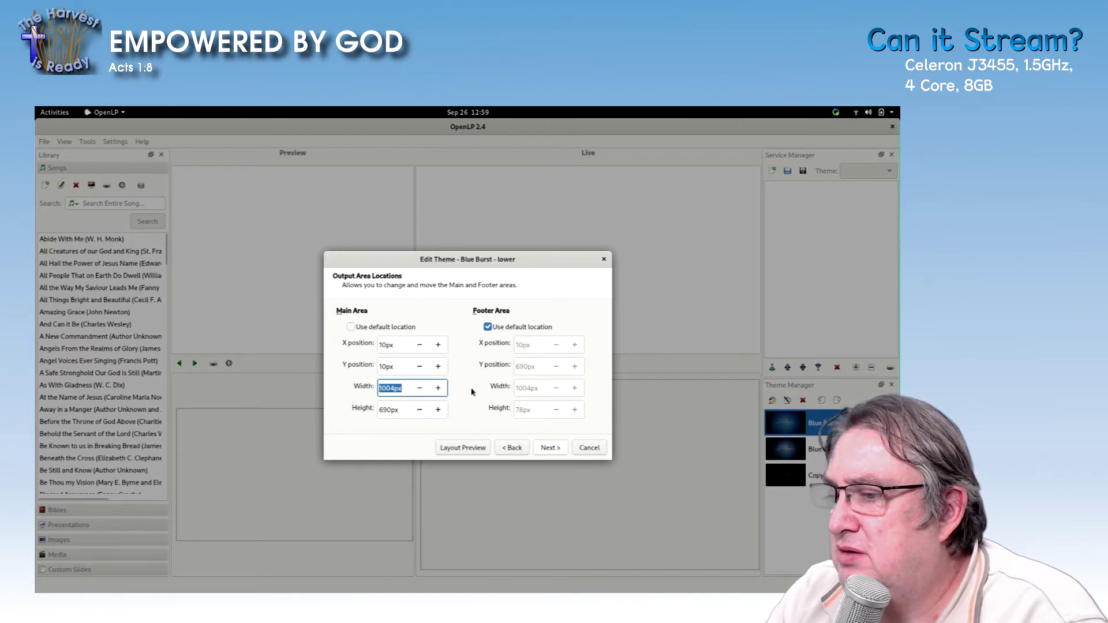
double_click(383, 405)
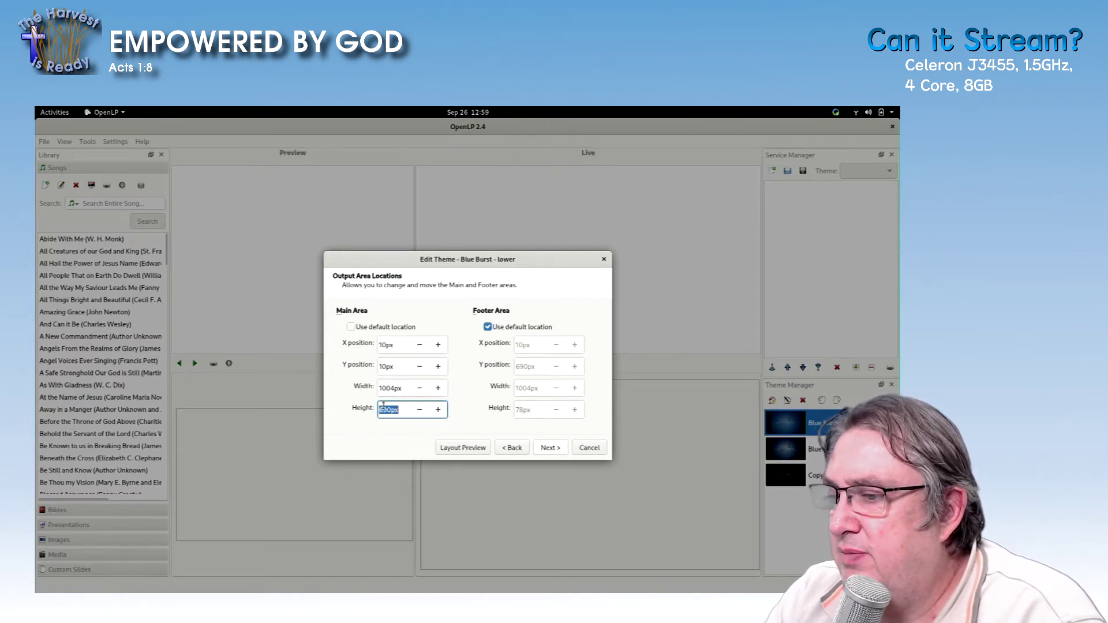
left_click(389, 407)
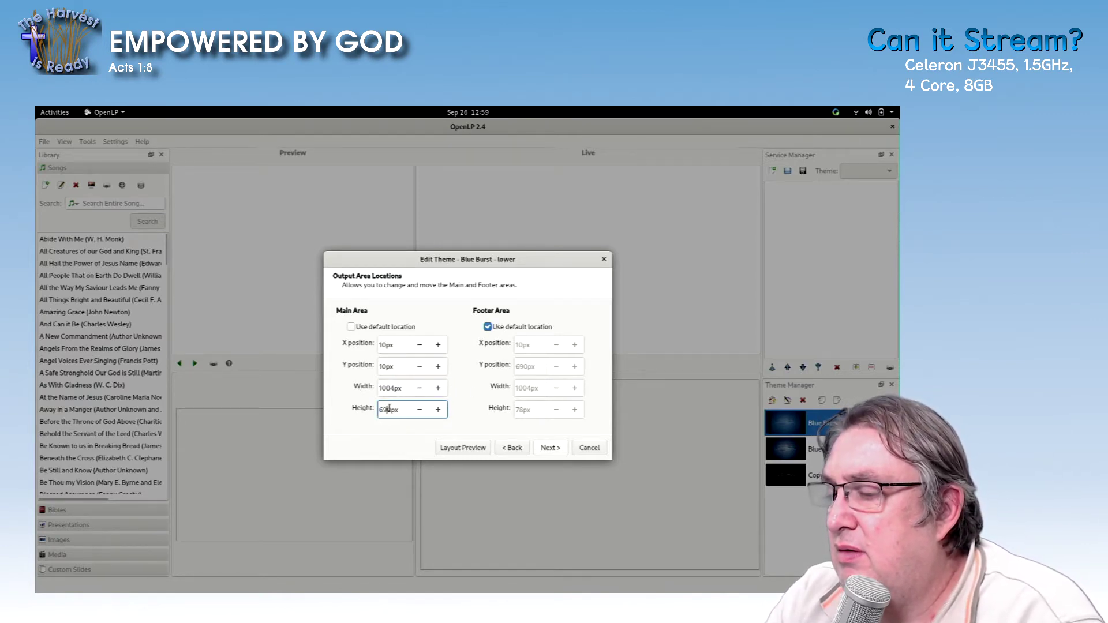
left_click_drag(392, 409, 378, 409)
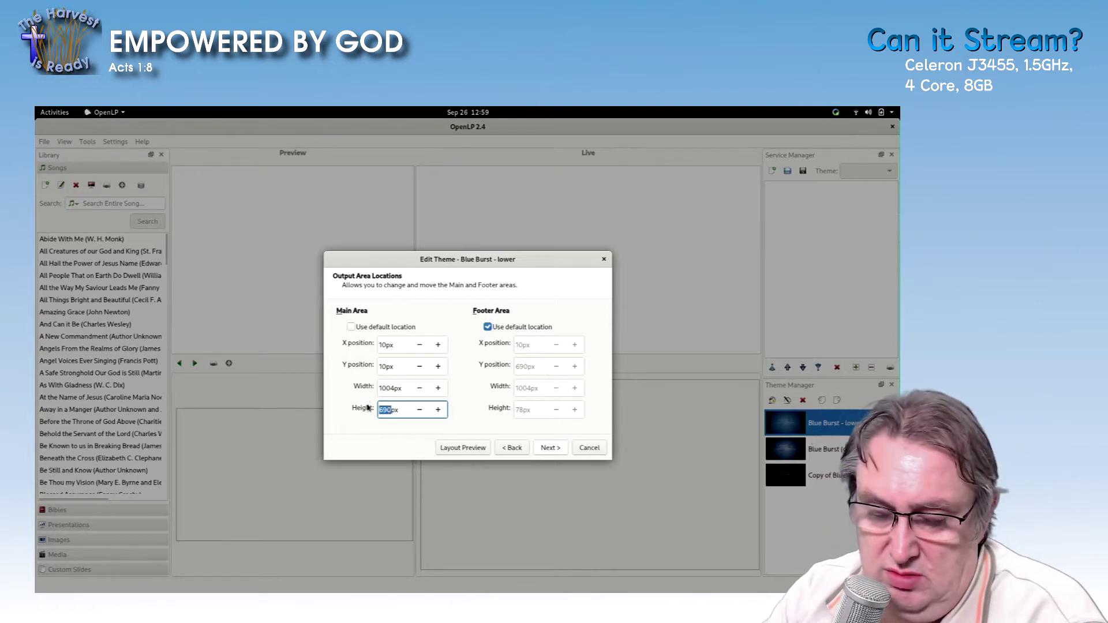
type("300")
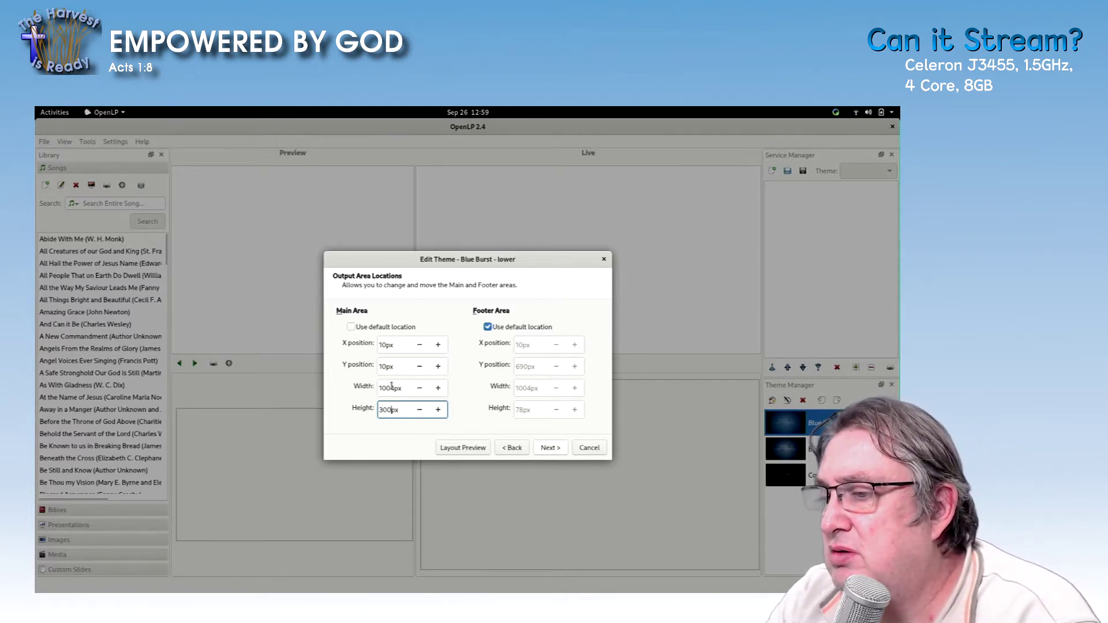
left_click(386, 364)
left_click_drag(386, 364, 376, 365)
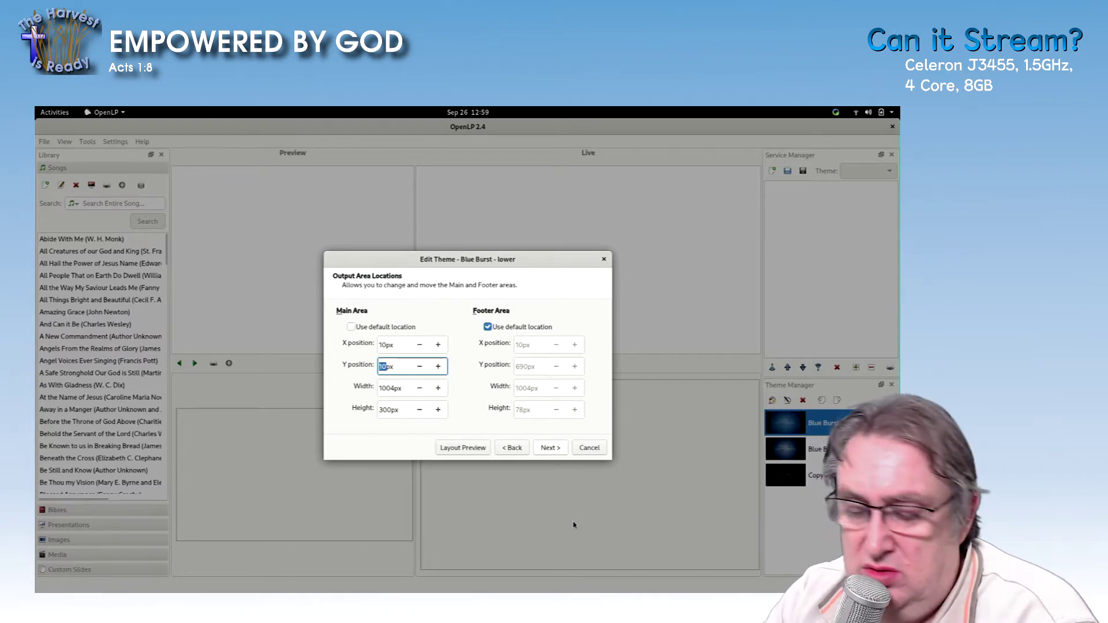
type("200")
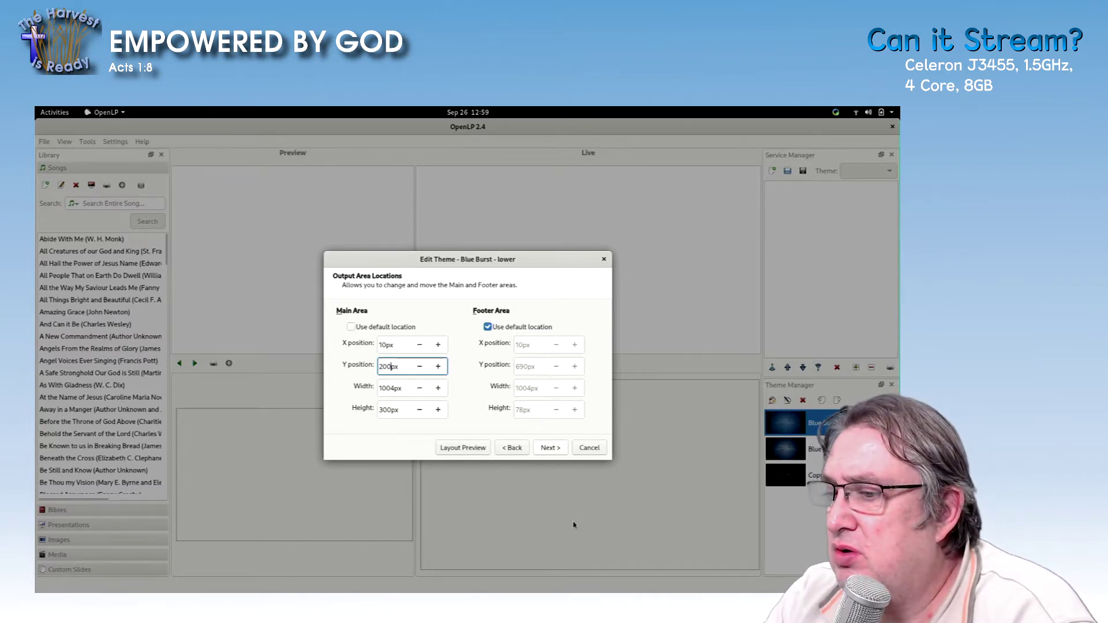
left_click(550, 448)
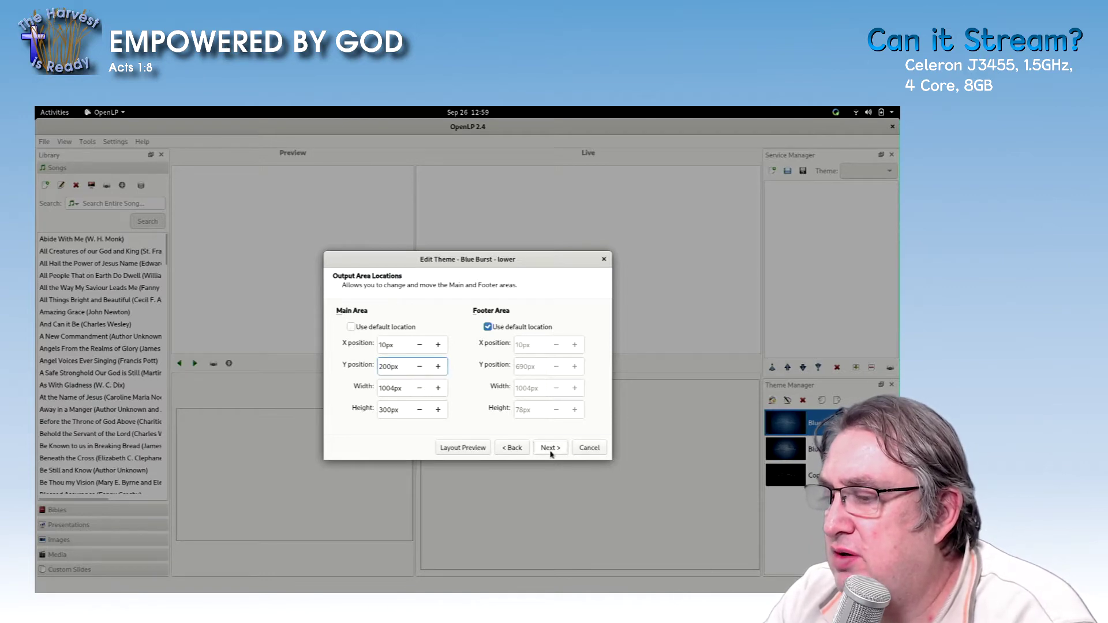
Step: Set the main area X position to 200 and preview the moved text
left_click(511, 449)
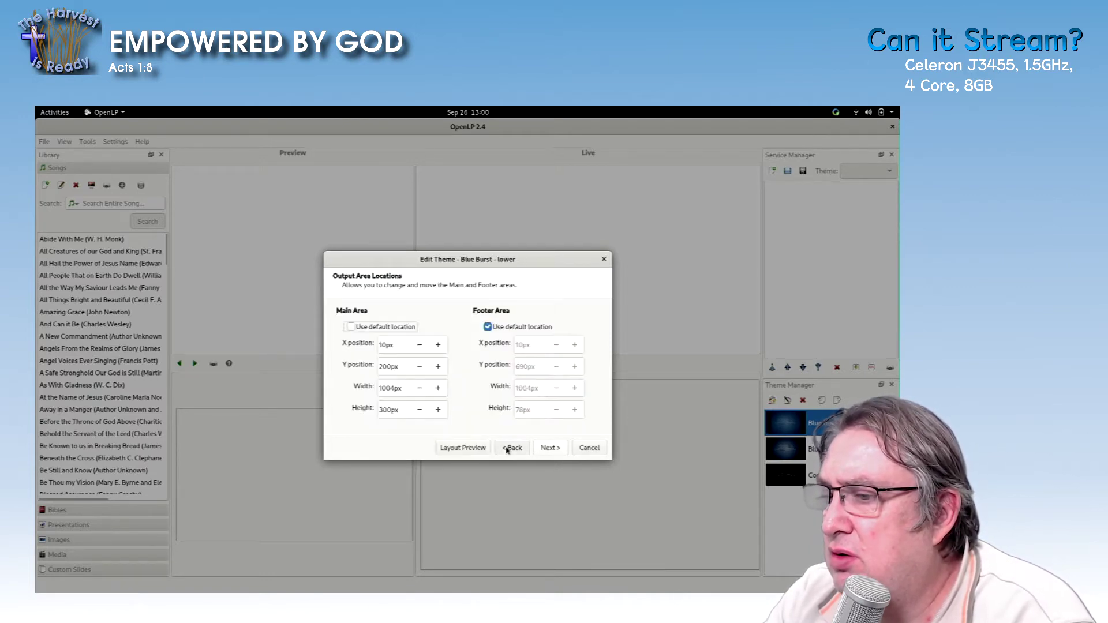
double_click(386, 345)
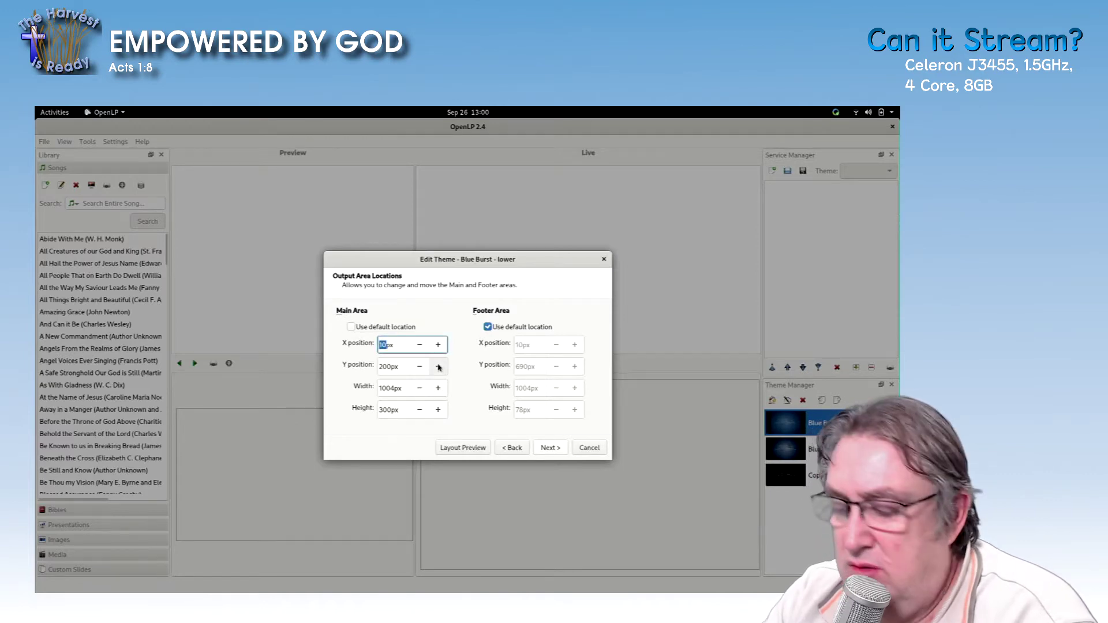
type("20")
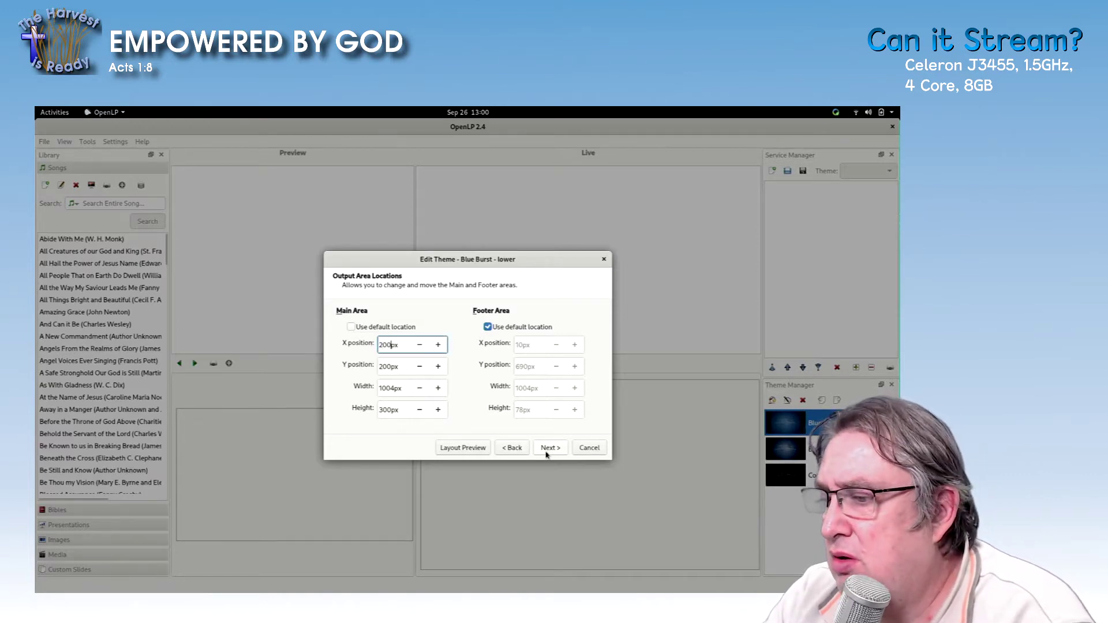
left_click(548, 449)
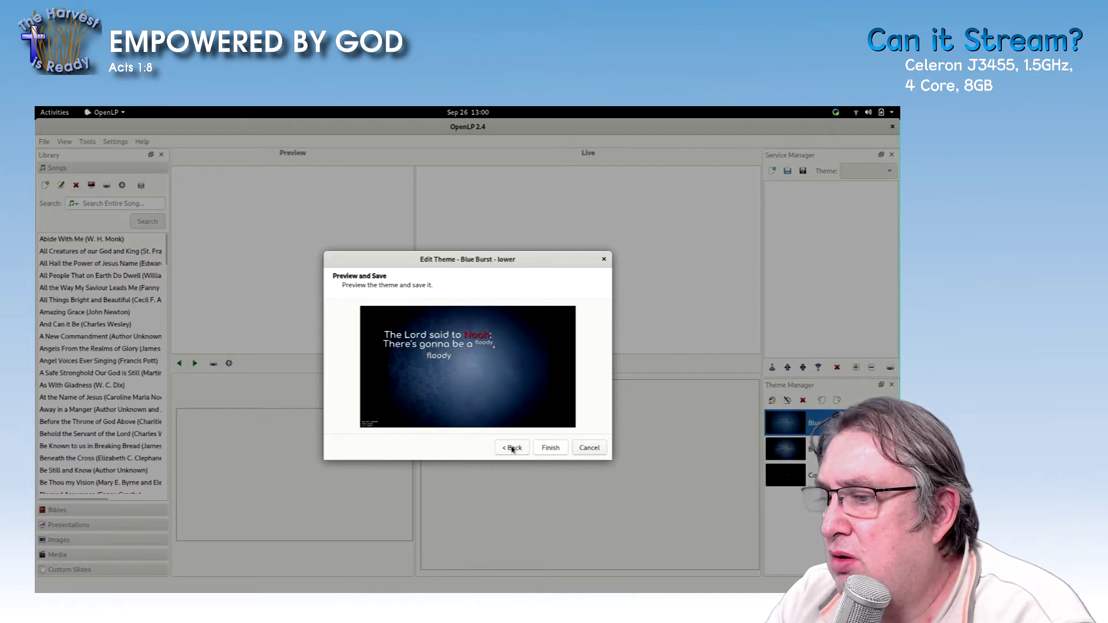
left_click(500, 449)
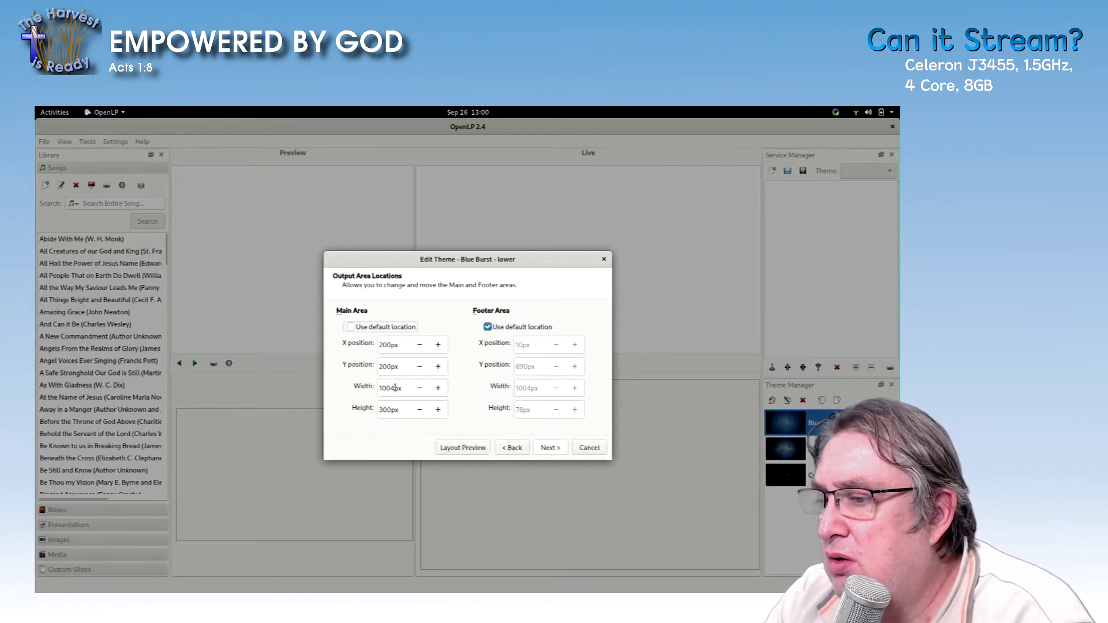
Step: Widen the main area to 1600px and preview the final lower-third layout
left_click_drag(395, 387, 370, 391)
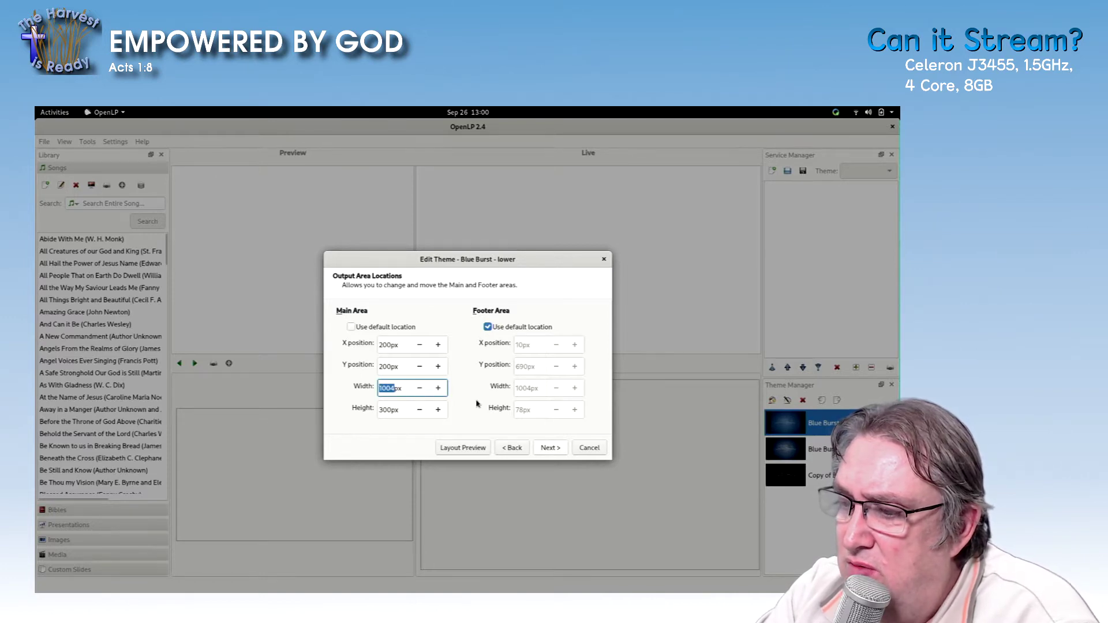
type("1")
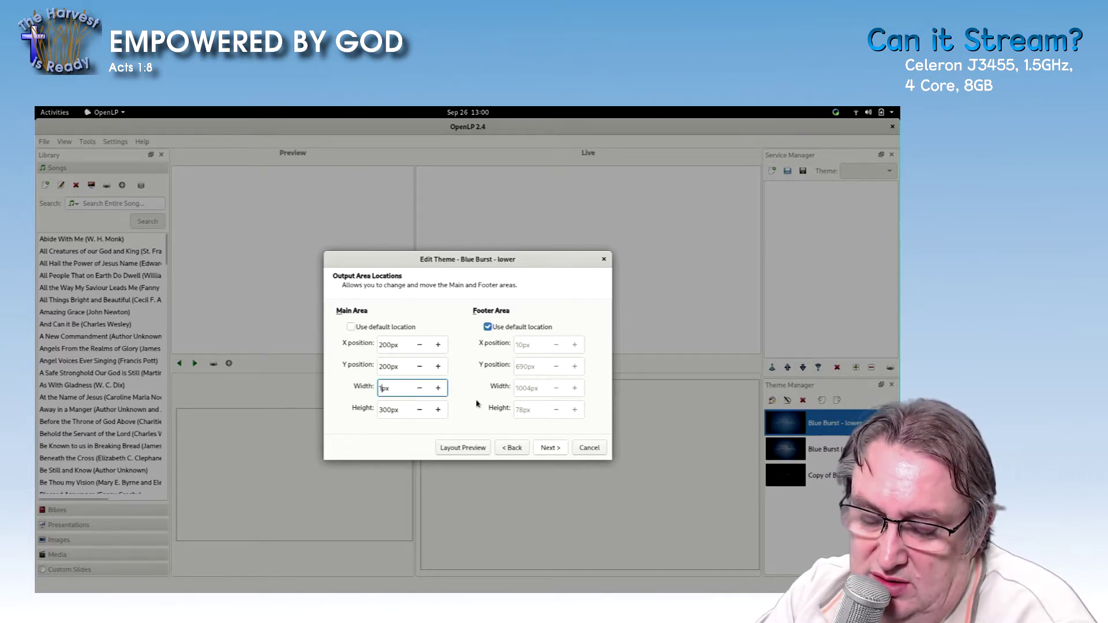
type("5")
key("BackSpace")
type("600")
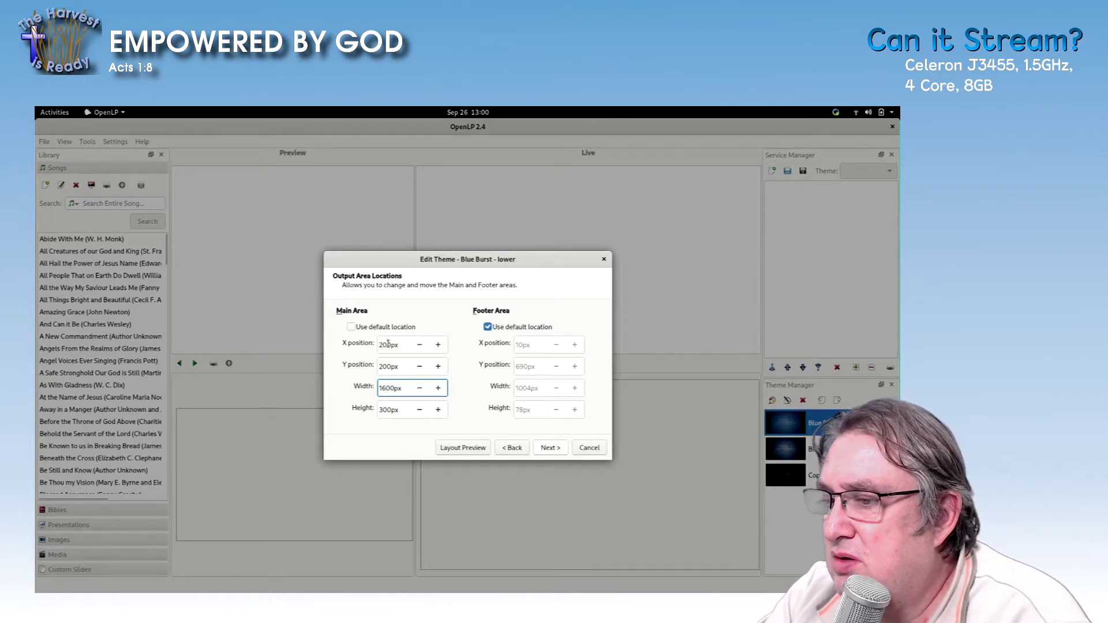
left_click(382, 389)
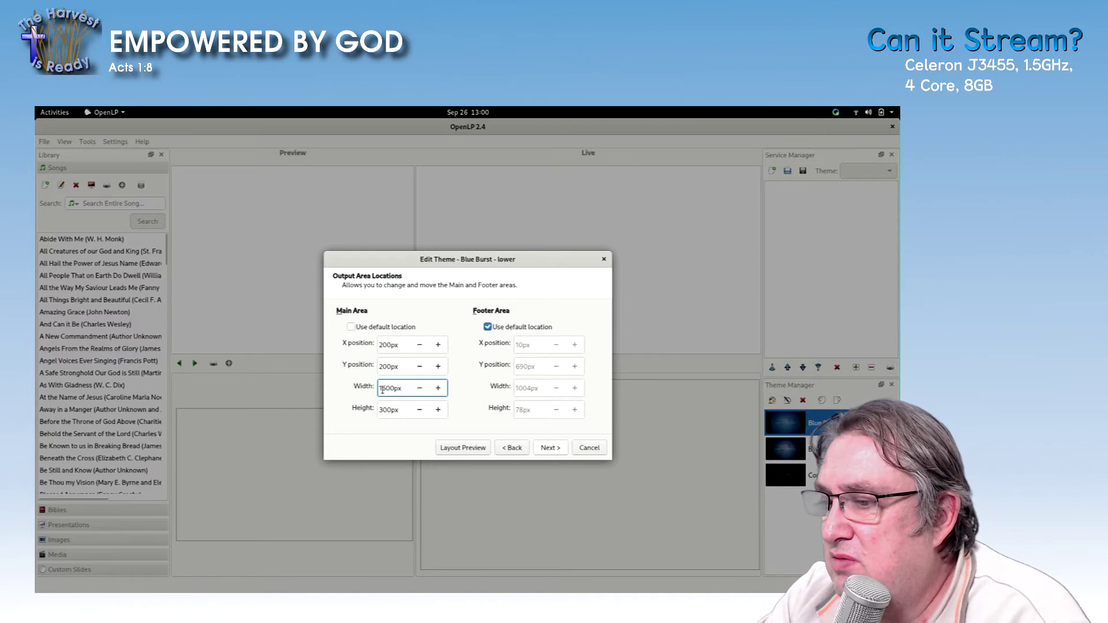
left_click(542, 448)
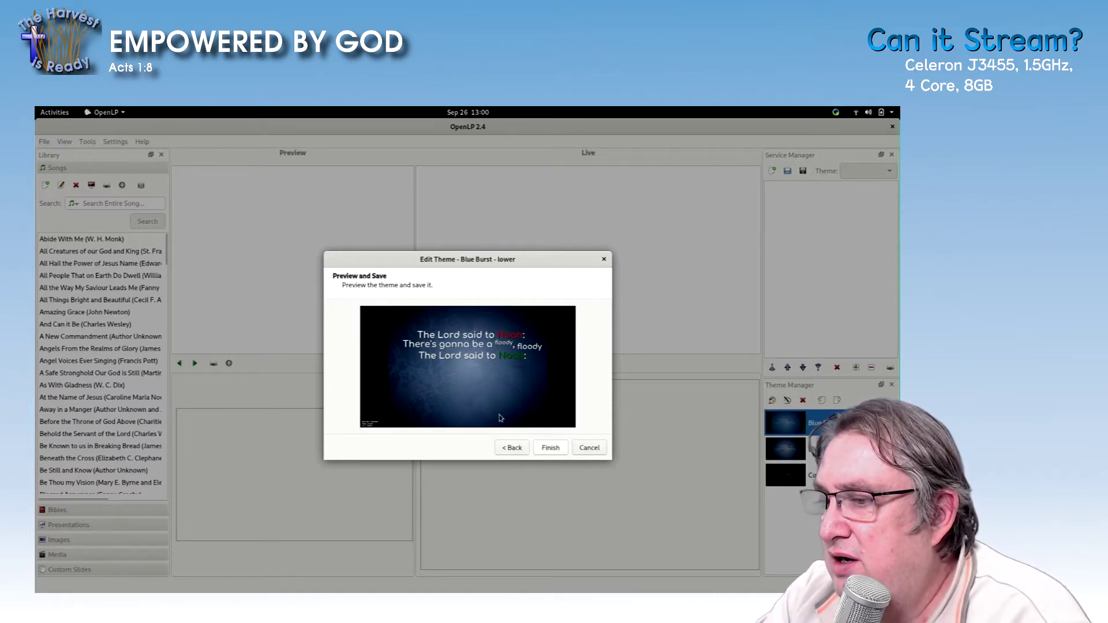
left_click(509, 447)
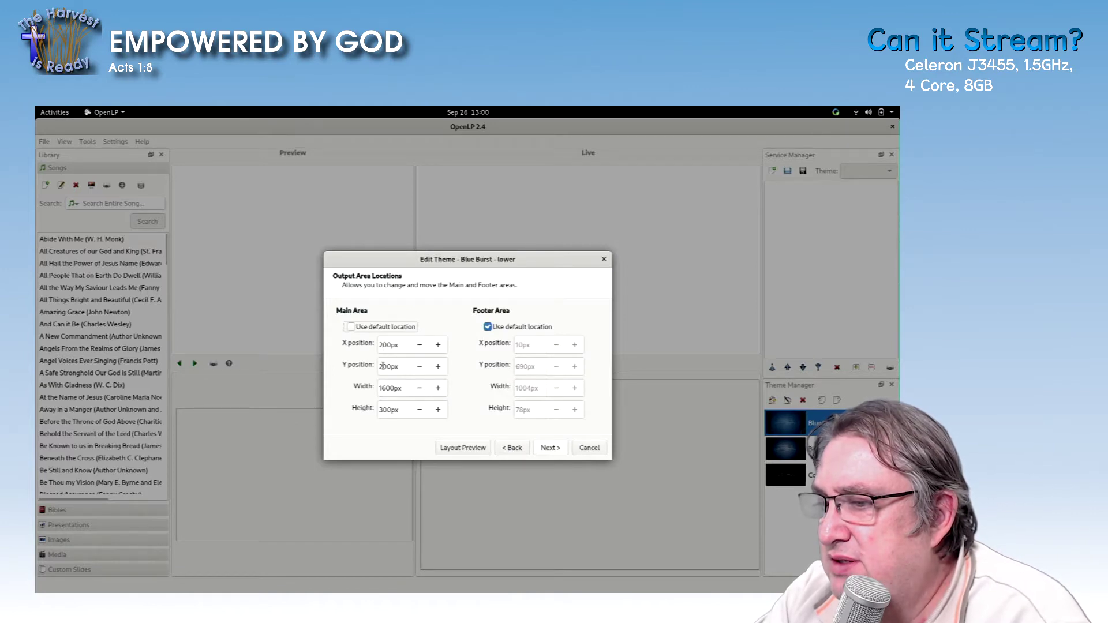
left_click(381, 366)
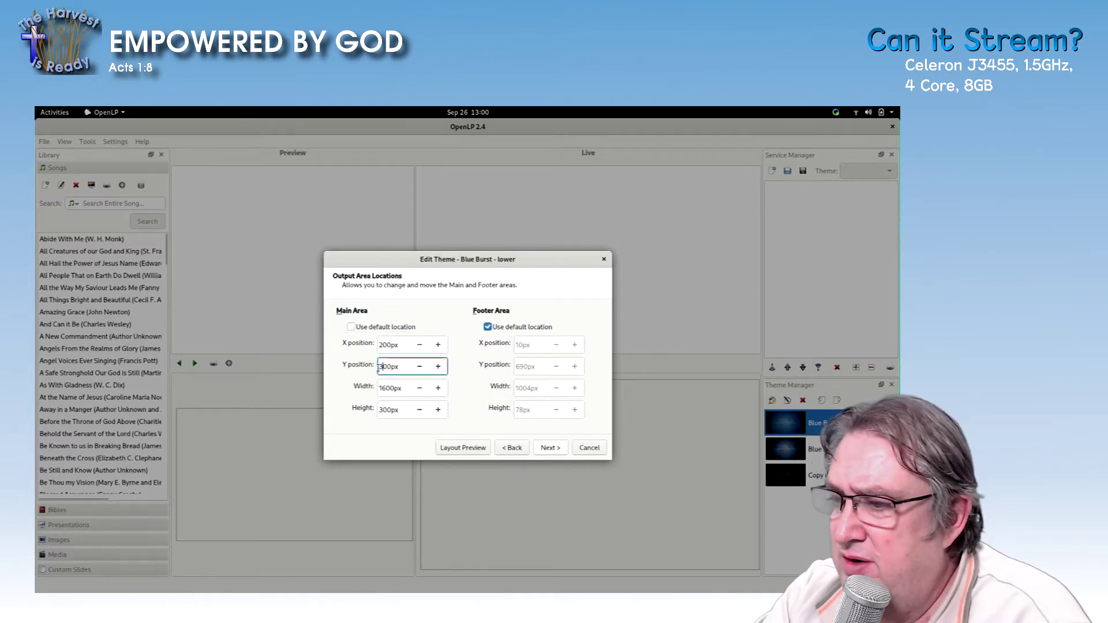
left_click(544, 449)
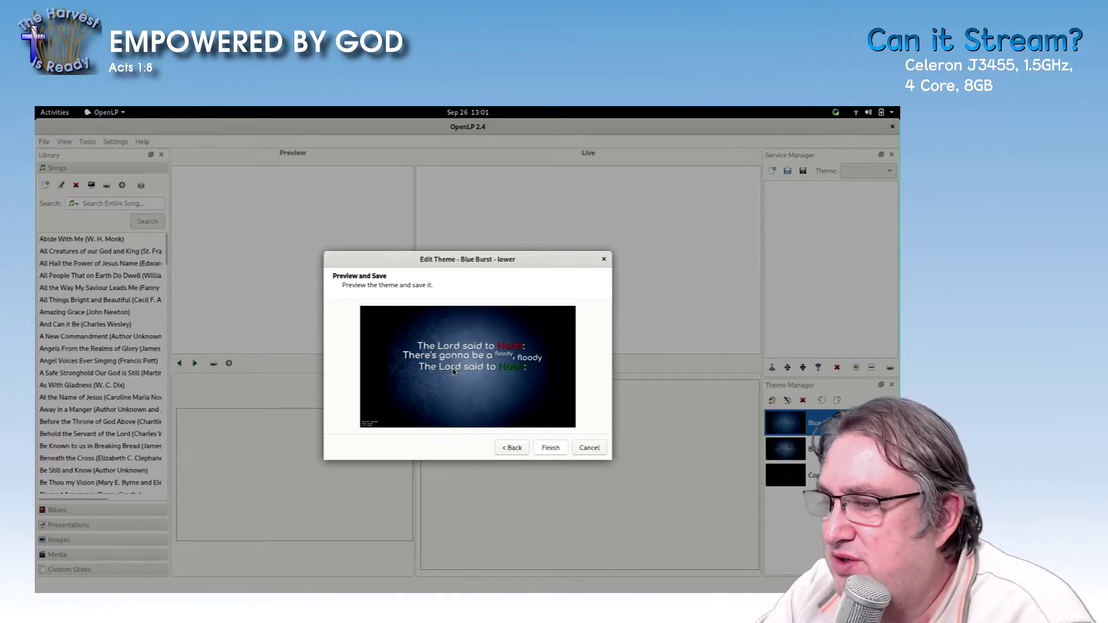
Step: Save the Blue Burst - lower theme and select the Copy of Blue Burst - bible theme
left_click(558, 450)
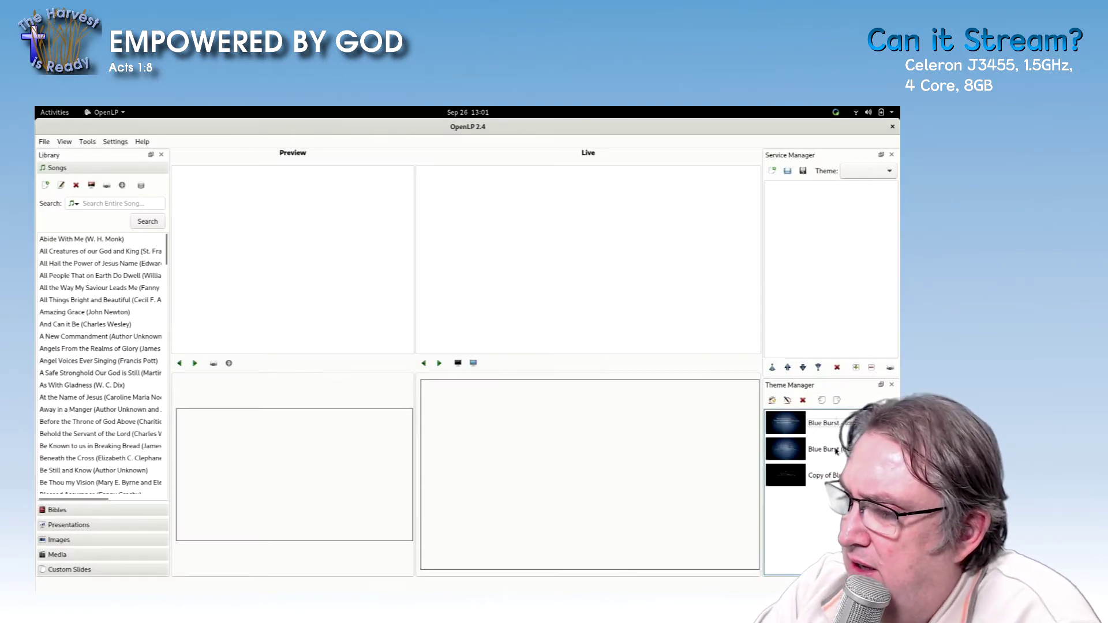
left_click(836, 451)
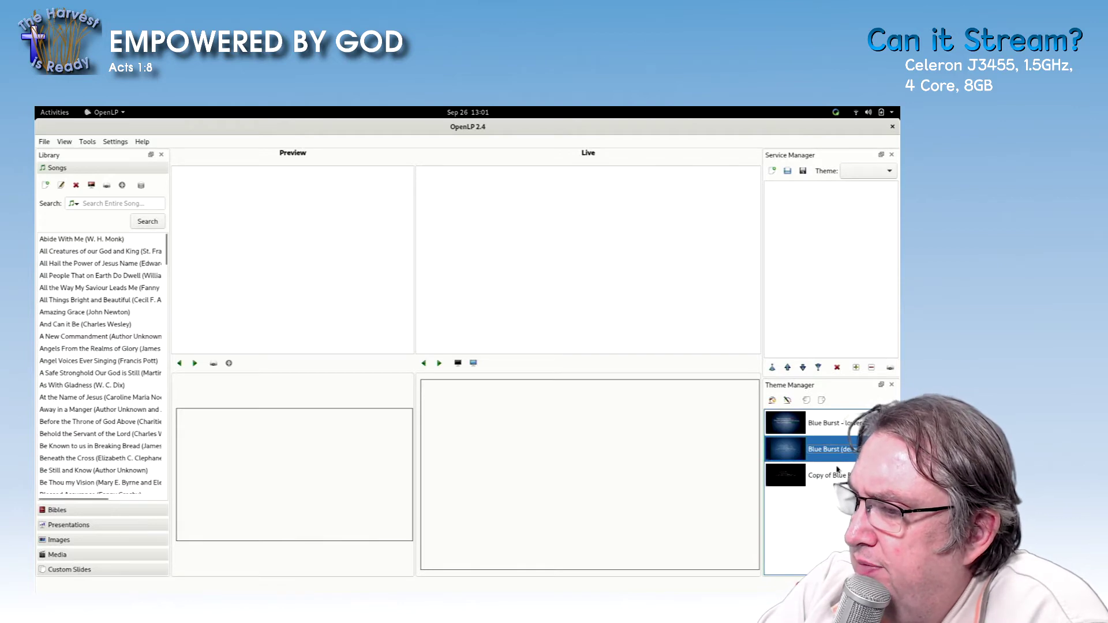
left_click(838, 482)
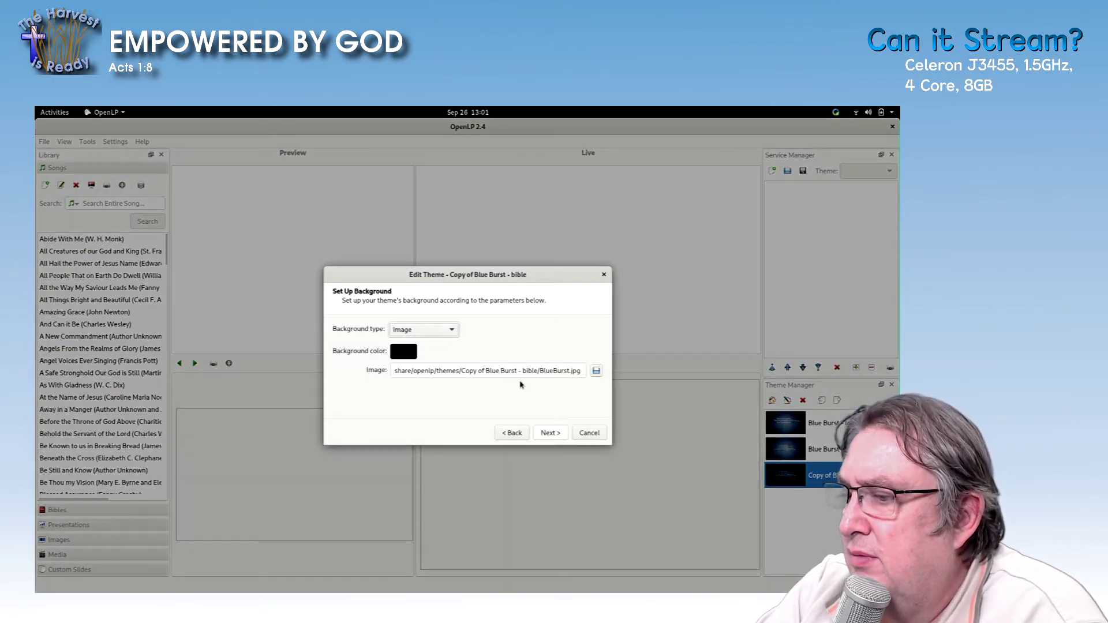
Step: Set the bible theme's background image to Blue Burst.png from the themes folder
left_click(596, 370)
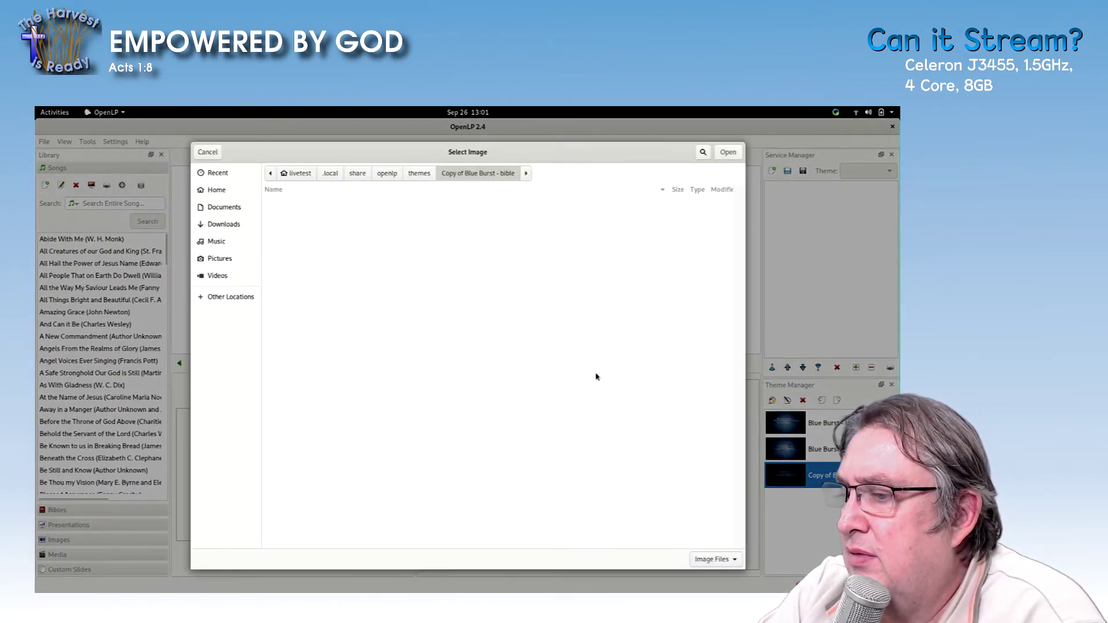
left_click(419, 173)
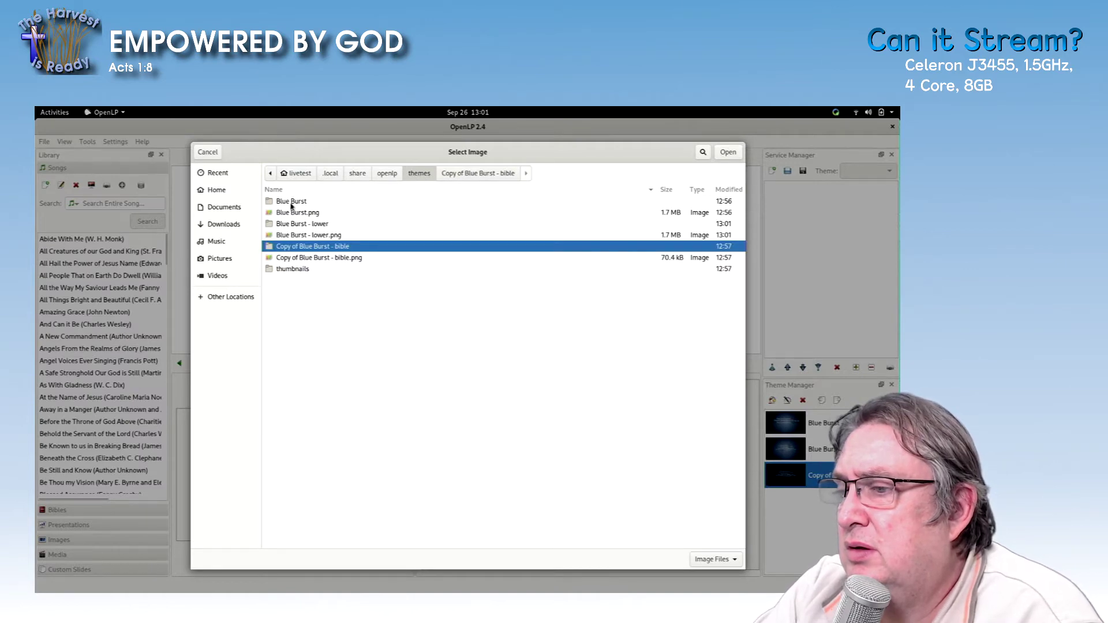
left_click(292, 202)
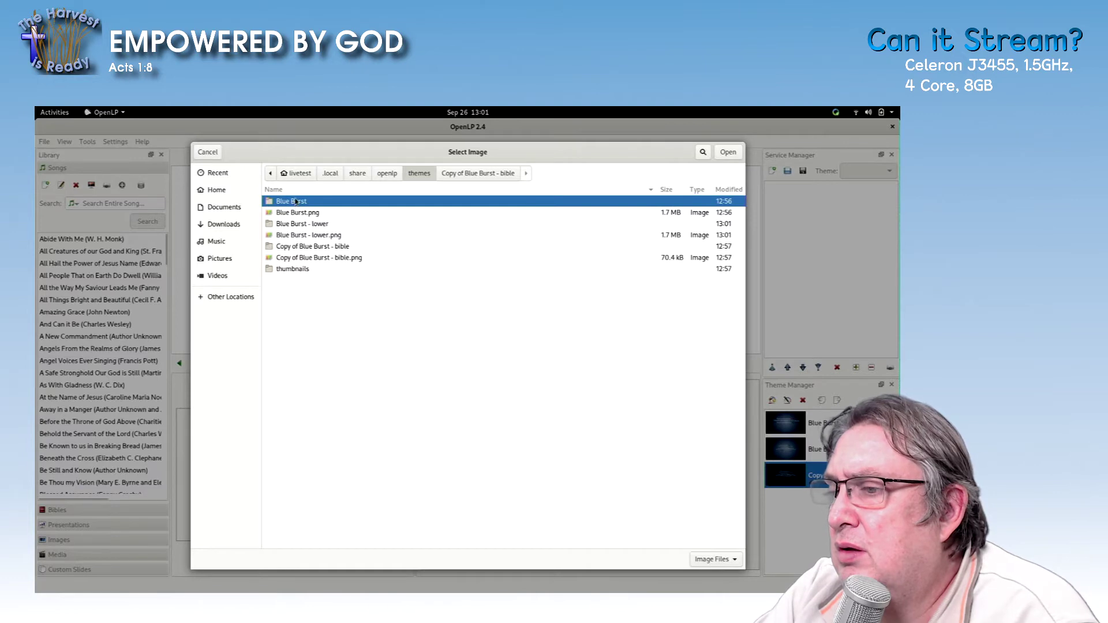
left_click(306, 213)
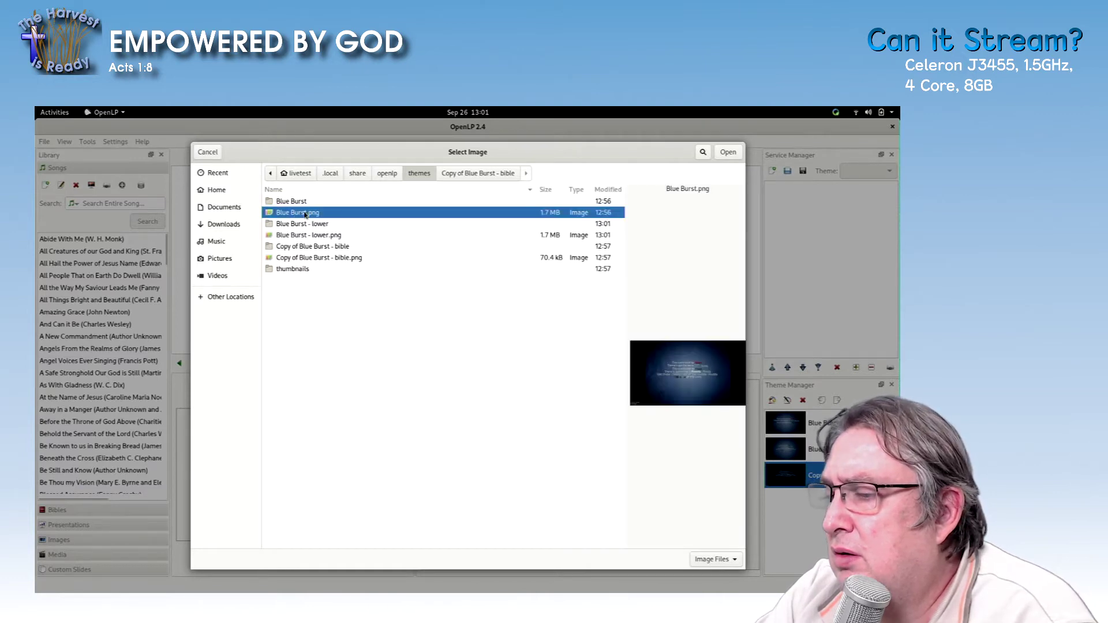
double_click(306, 214)
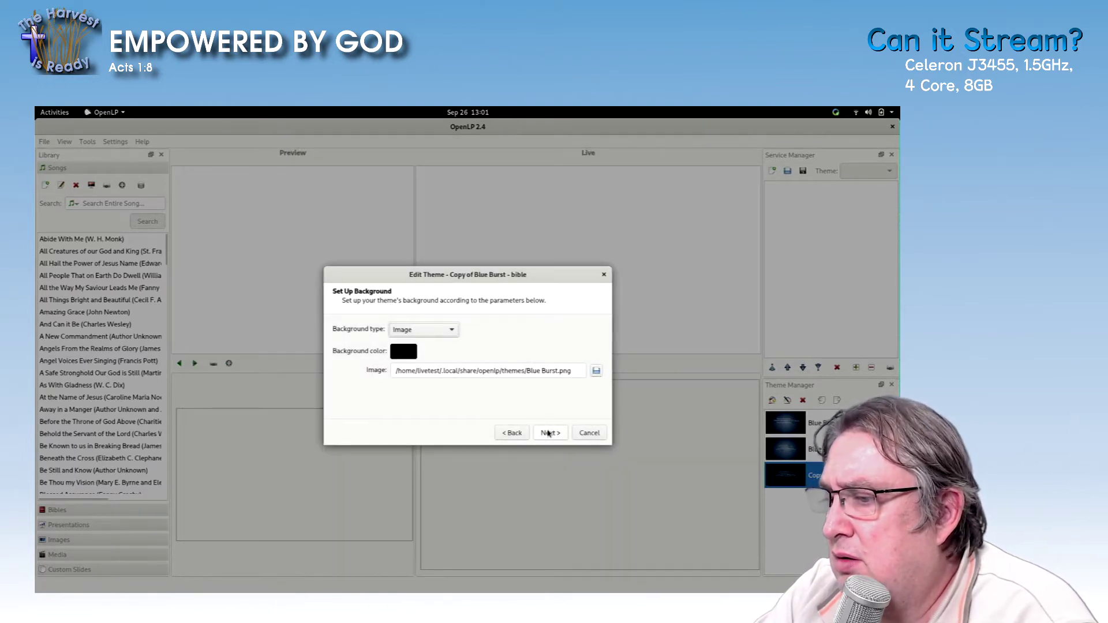
Step: Set the main text font to Comfortaa at 45pt
left_click(549, 433)
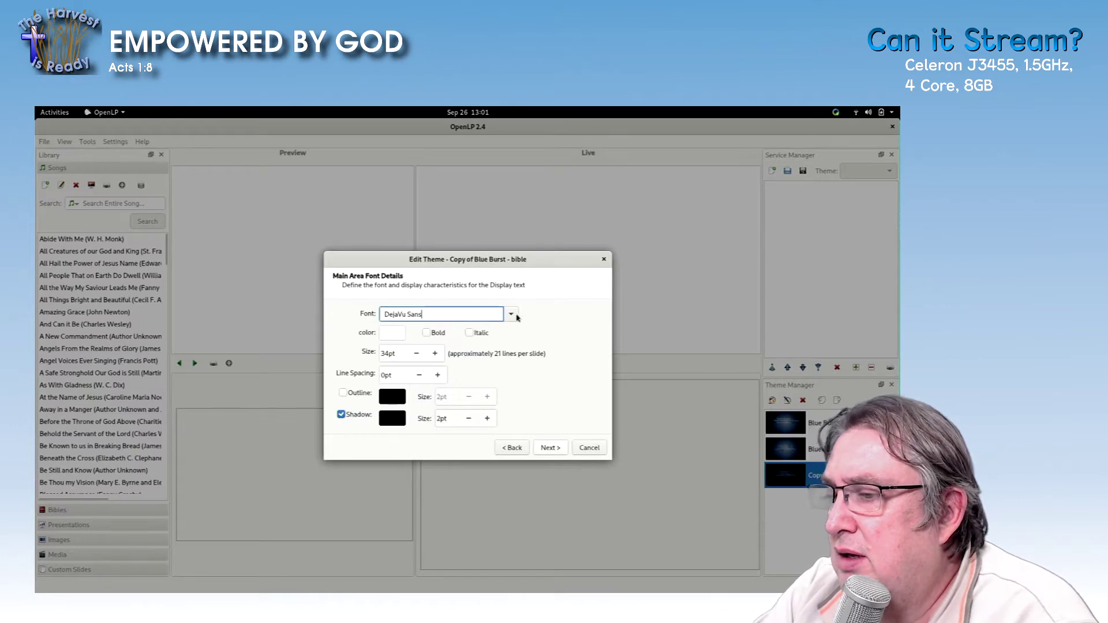
left_click(512, 314)
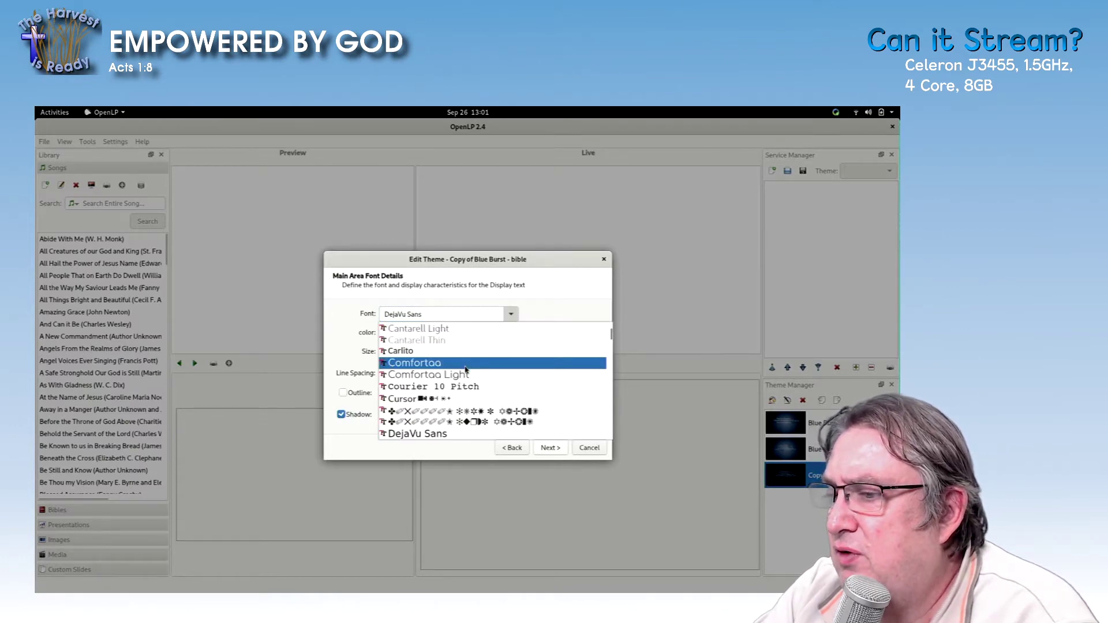
left_click(465, 368)
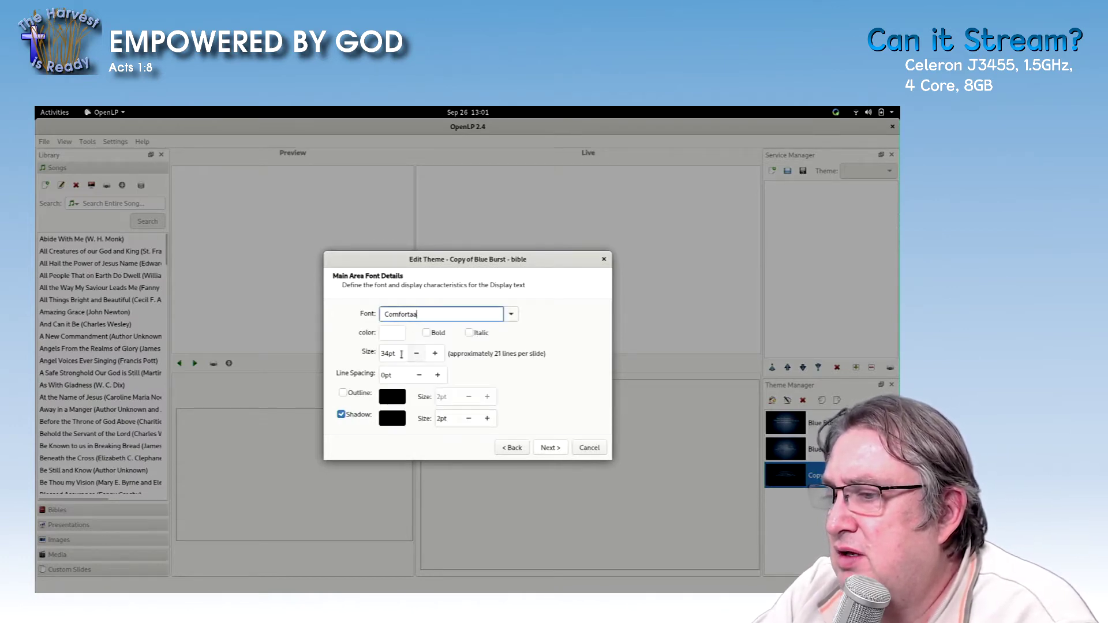
double_click(382, 354)
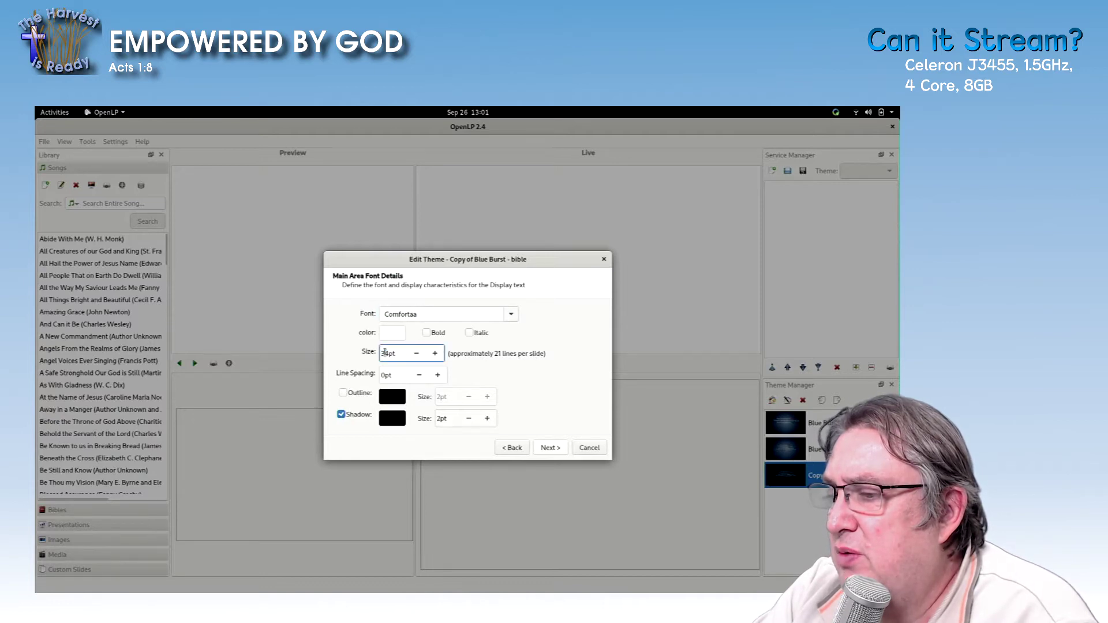
left_click_drag(385, 353, 380, 353)
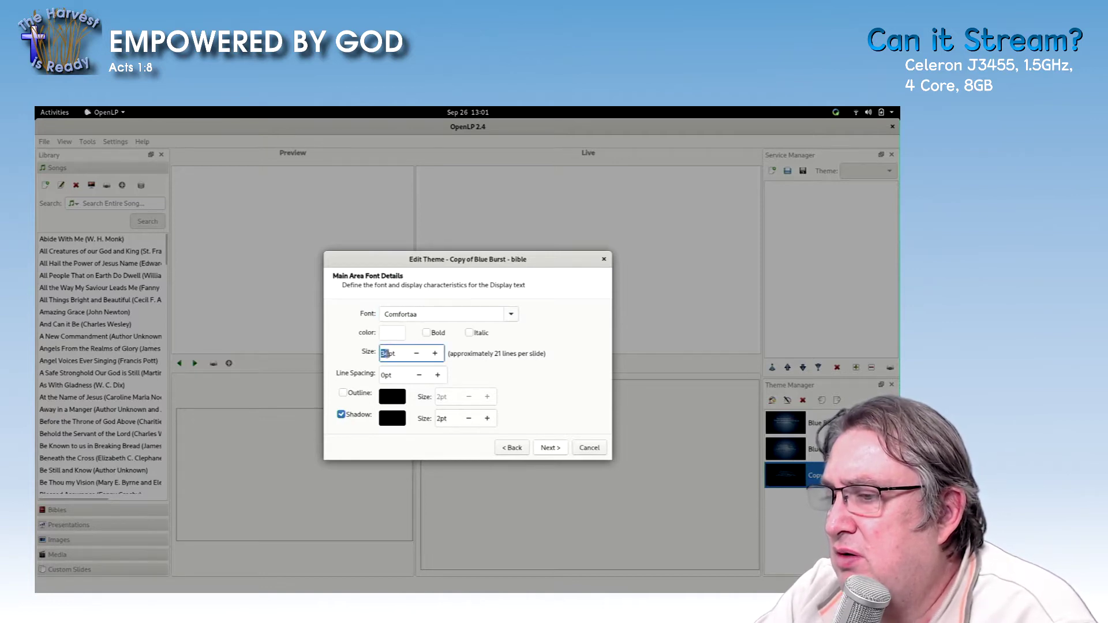
key("BackSpace")
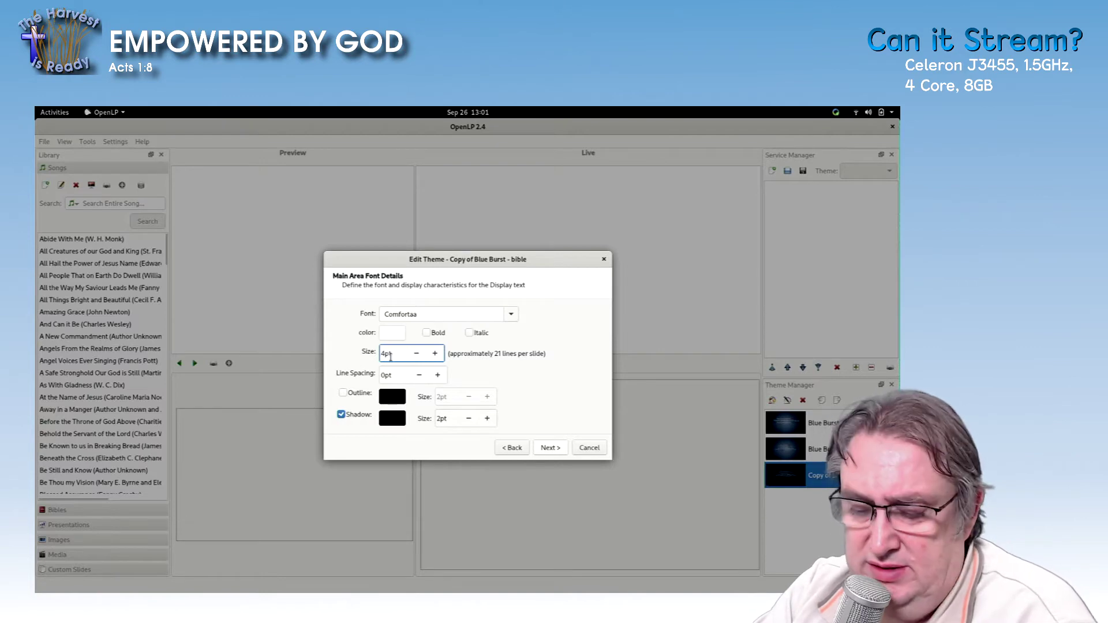
type("5")
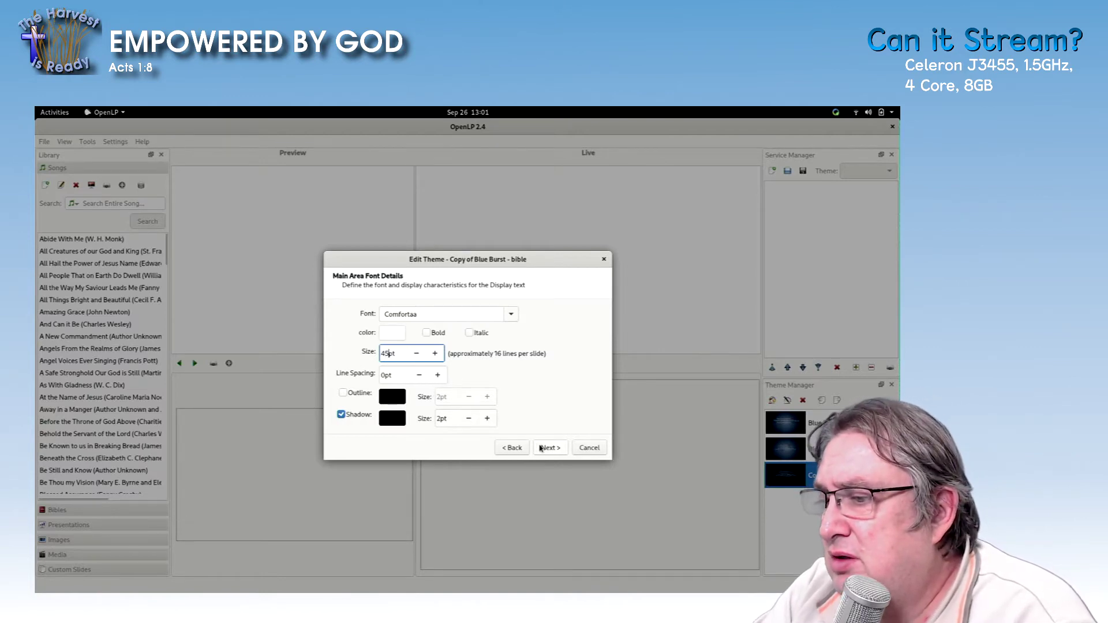
left_click(438, 375)
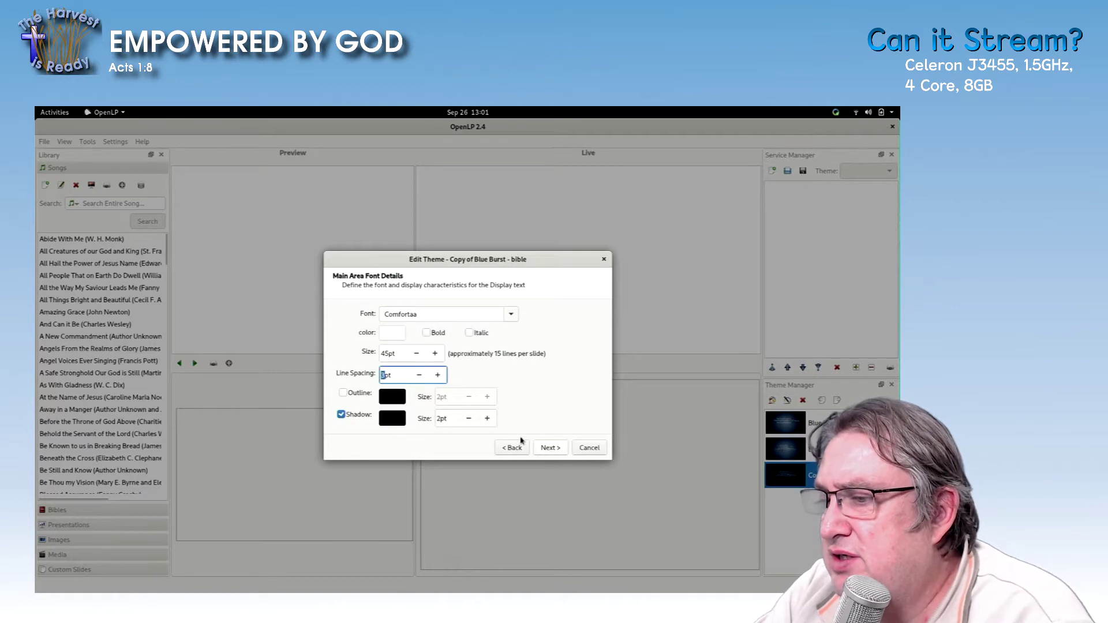
Step: Advance to text formatting and turn on slide transitions
left_click(553, 449)
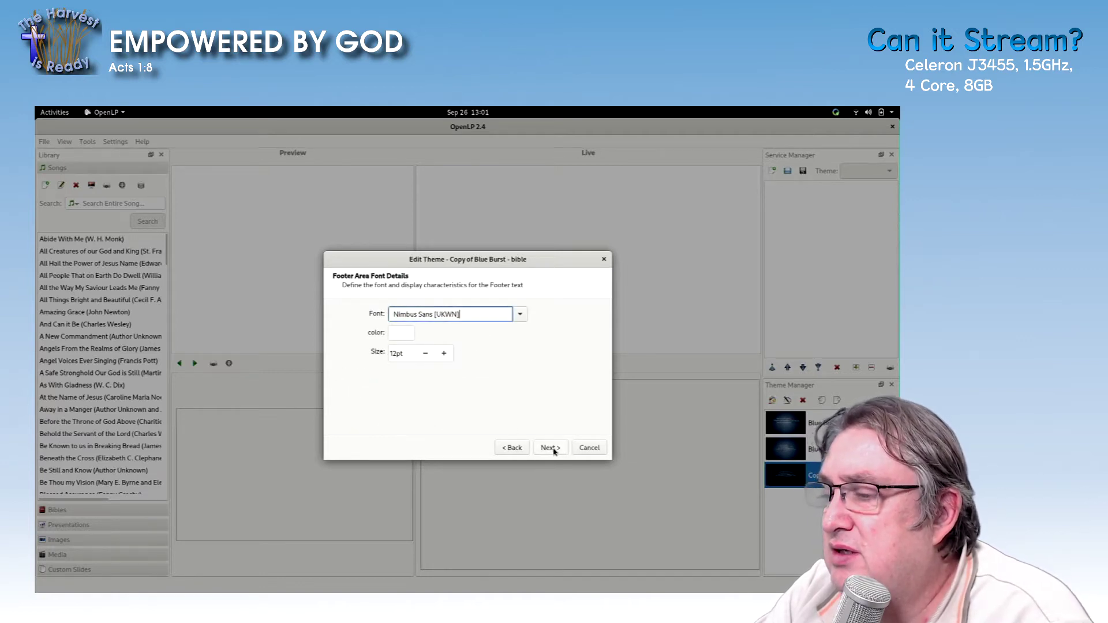
left_click(551, 448)
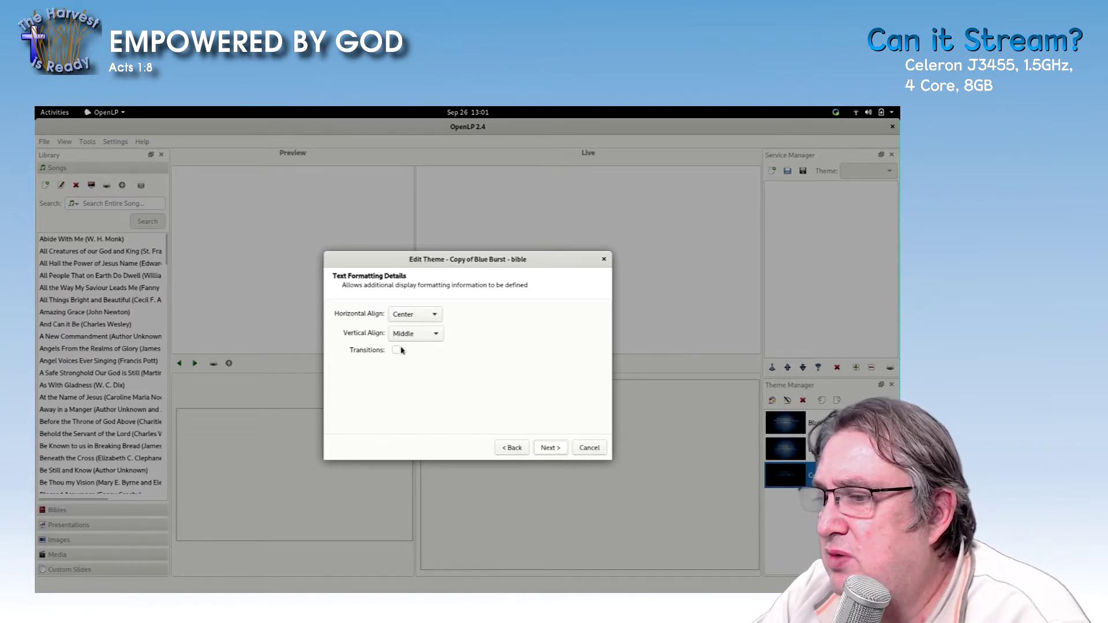
left_click(395, 353)
Step: Give the main area a custom location: width 1600, X 200, Y 300, then preview it
left_click(549, 447)
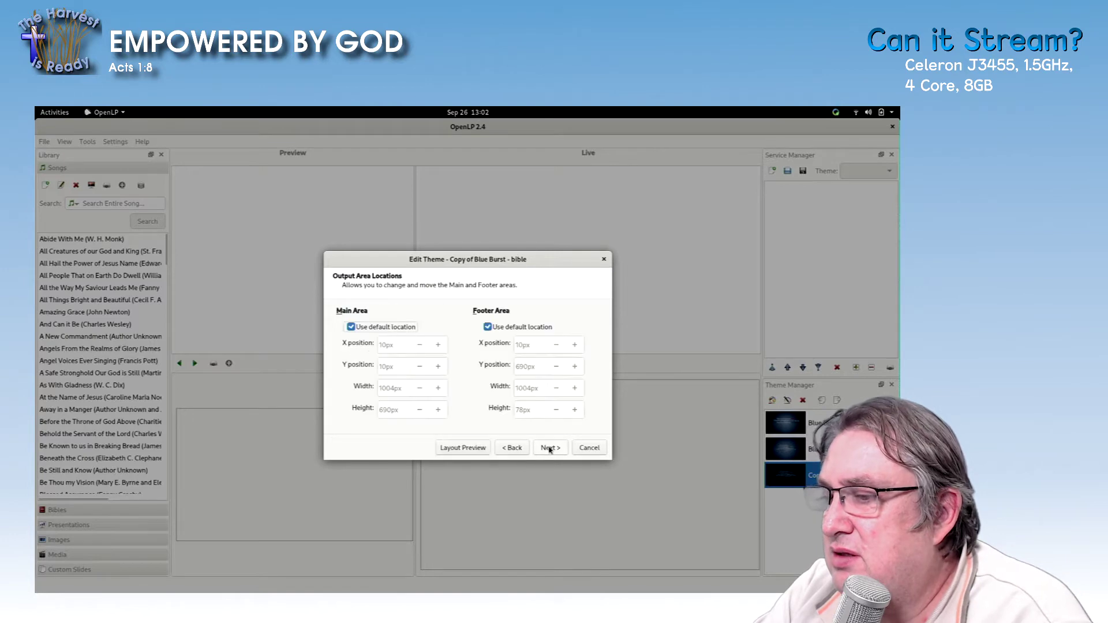
left_click(381, 328)
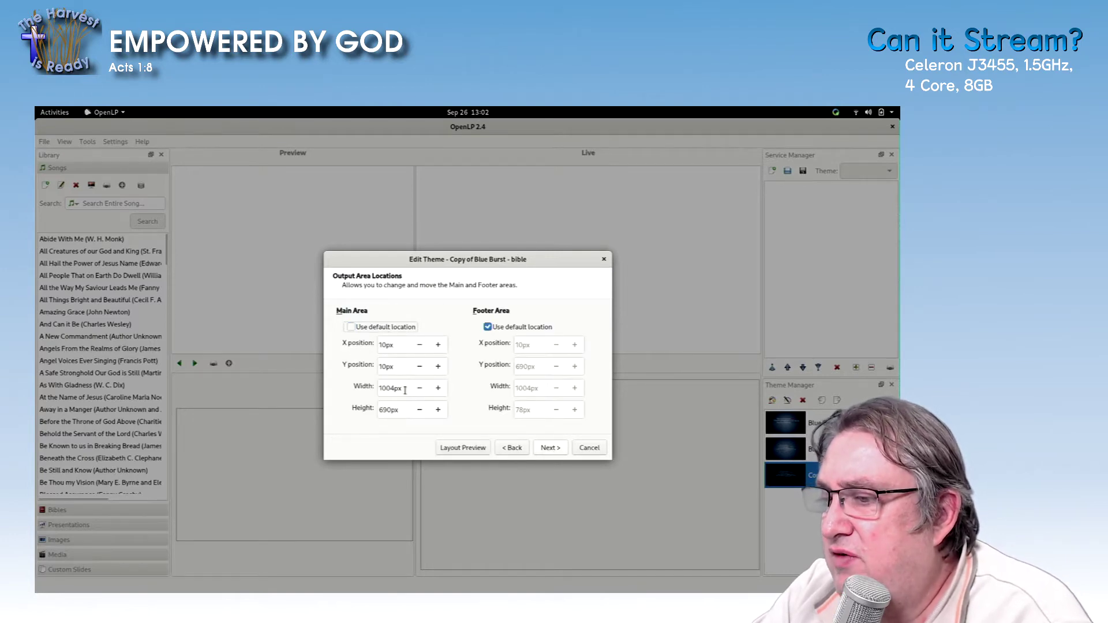
double_click(405, 390)
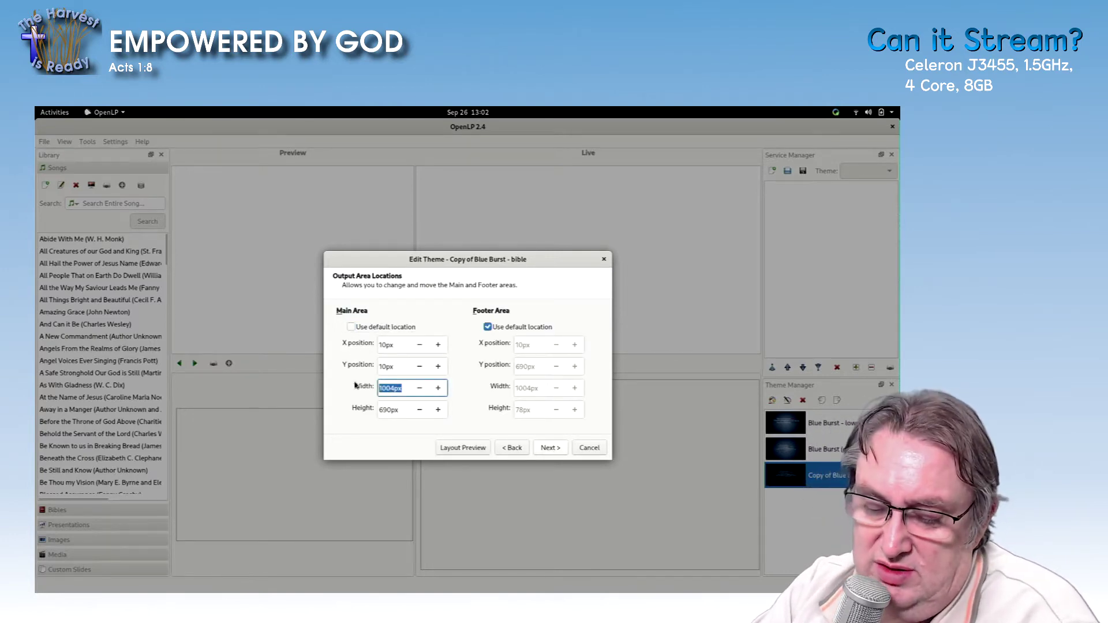
type("1600")
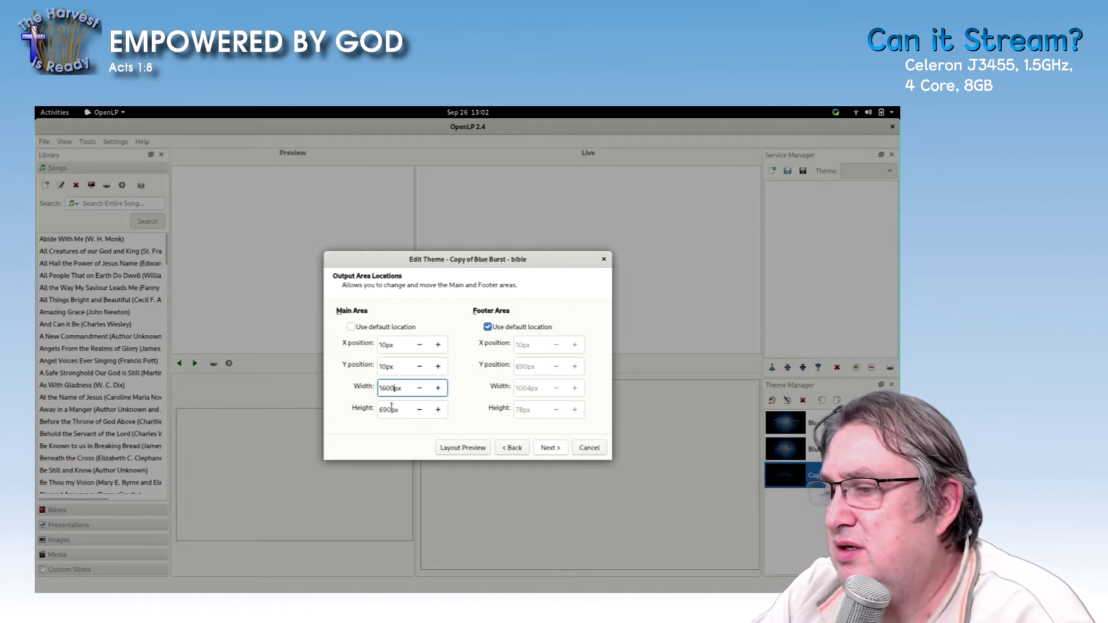
double_click(382, 345)
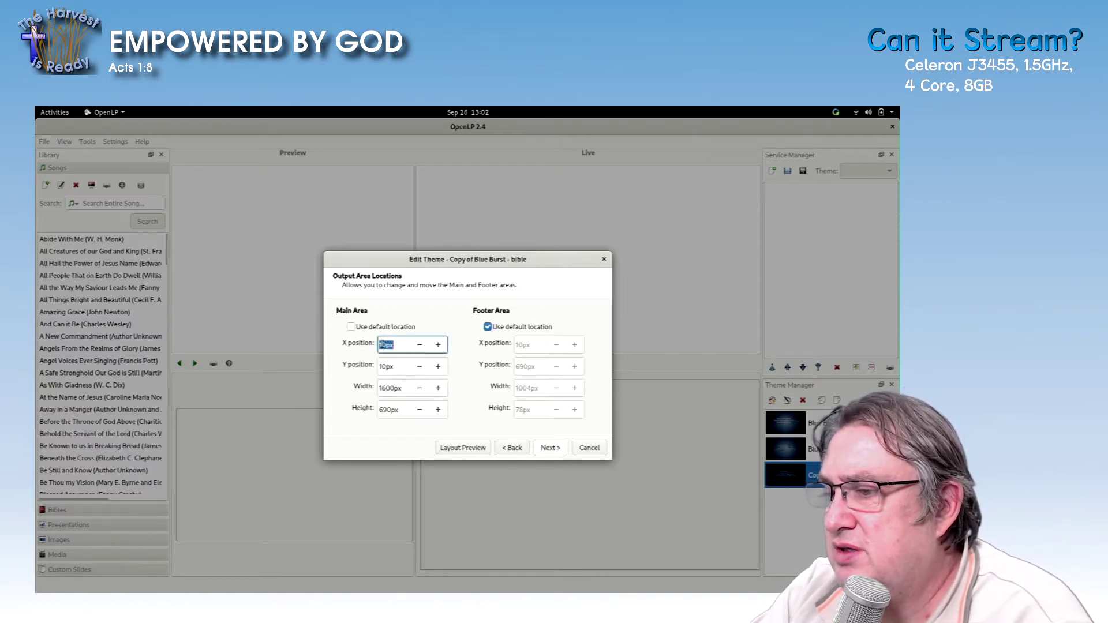
type("200")
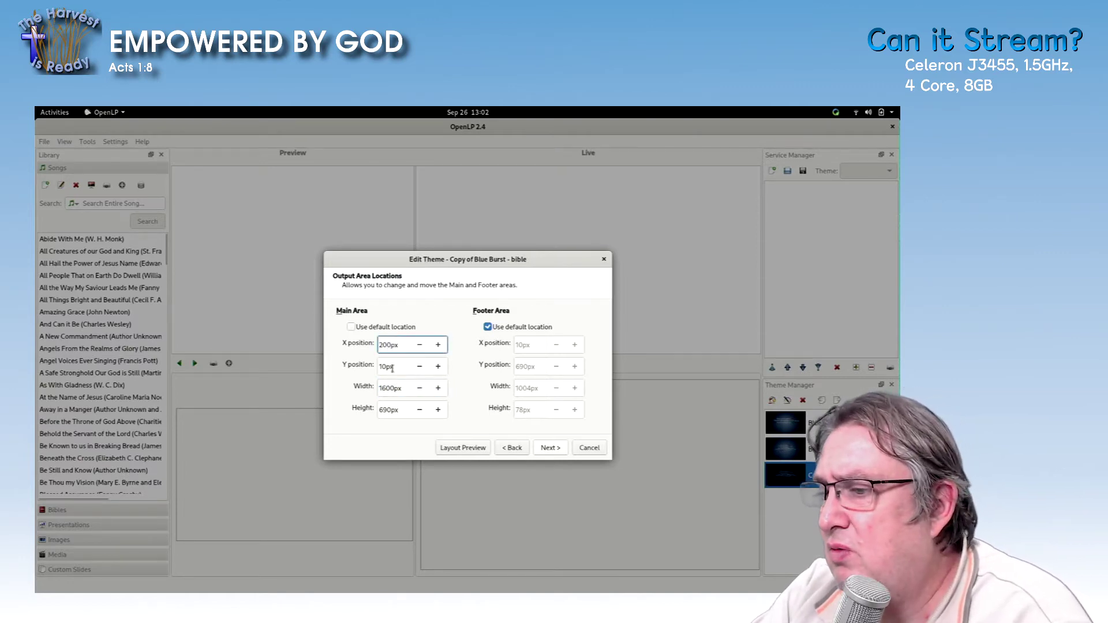
double_click(387, 366)
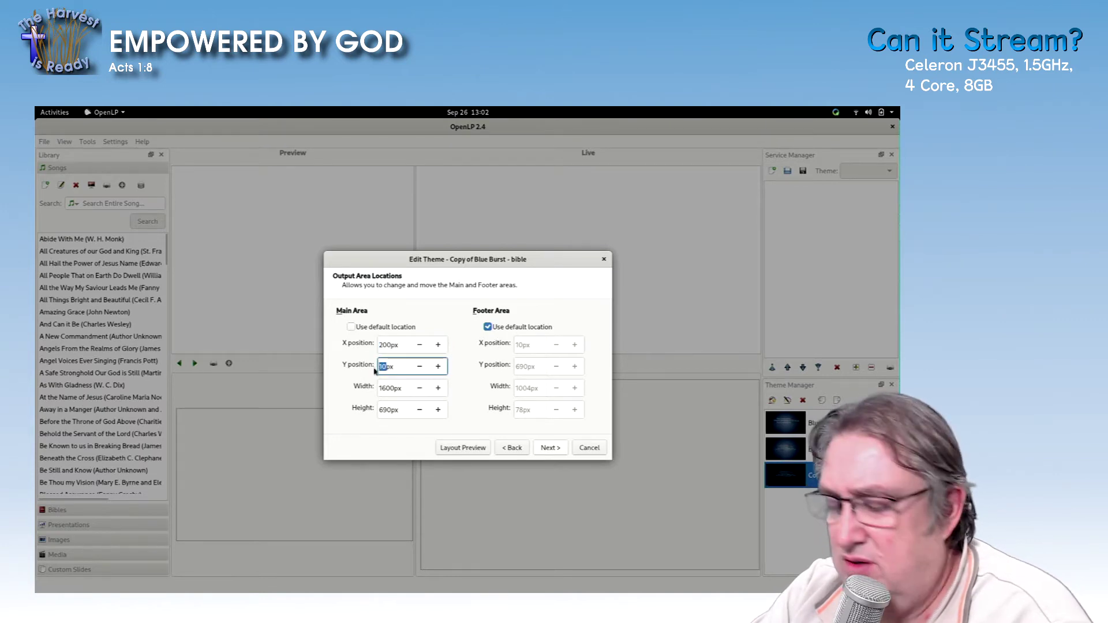
type("300")
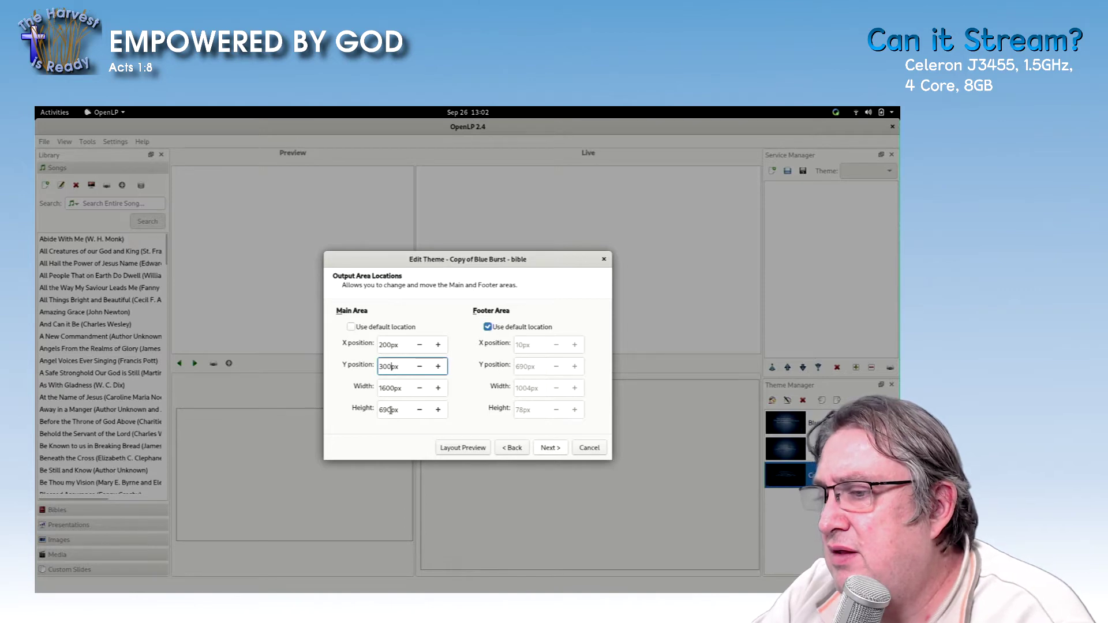
double_click(391, 410)
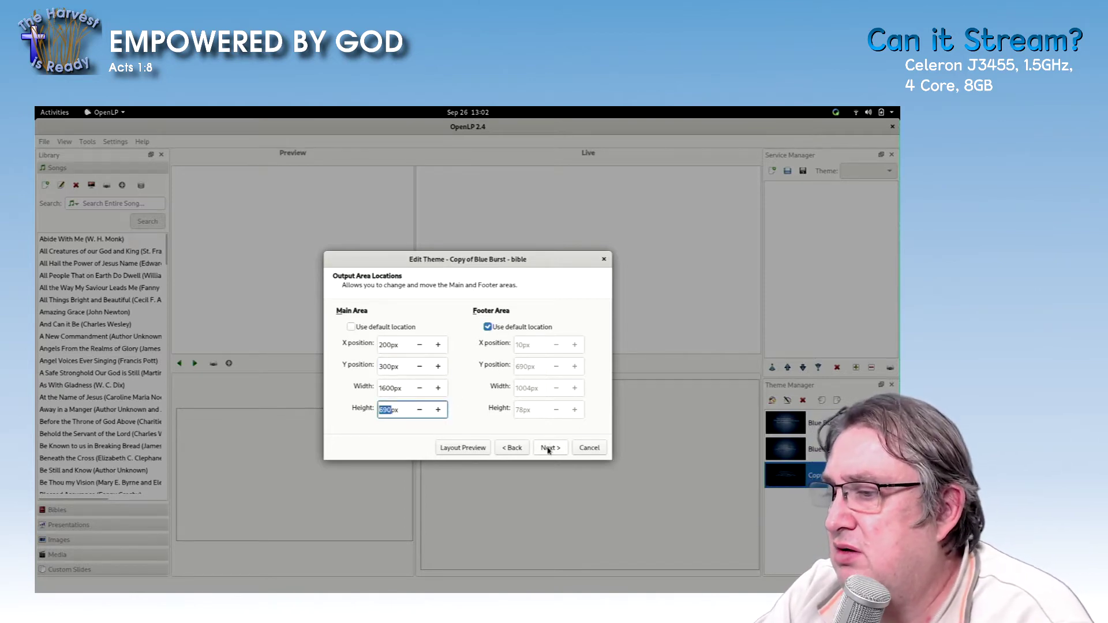
left_click(548, 449)
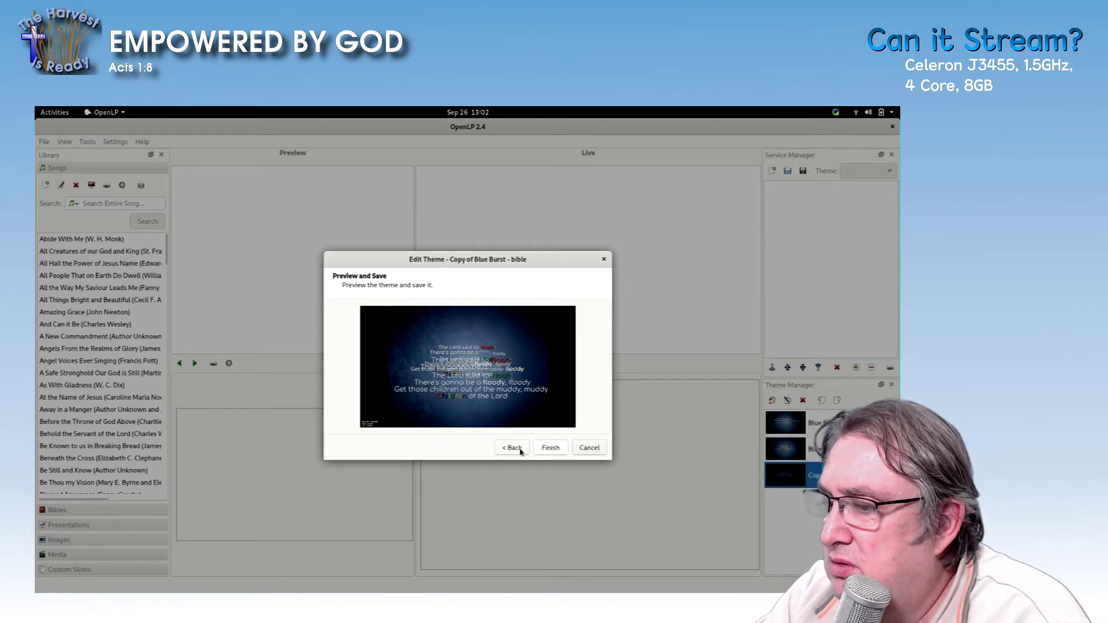
Step: Change the theme background image to BlueBurst.jpg from the Blue Burst folder
left_click(519, 449)
left_click(518, 449)
left_click(518, 448)
left_click(518, 448)
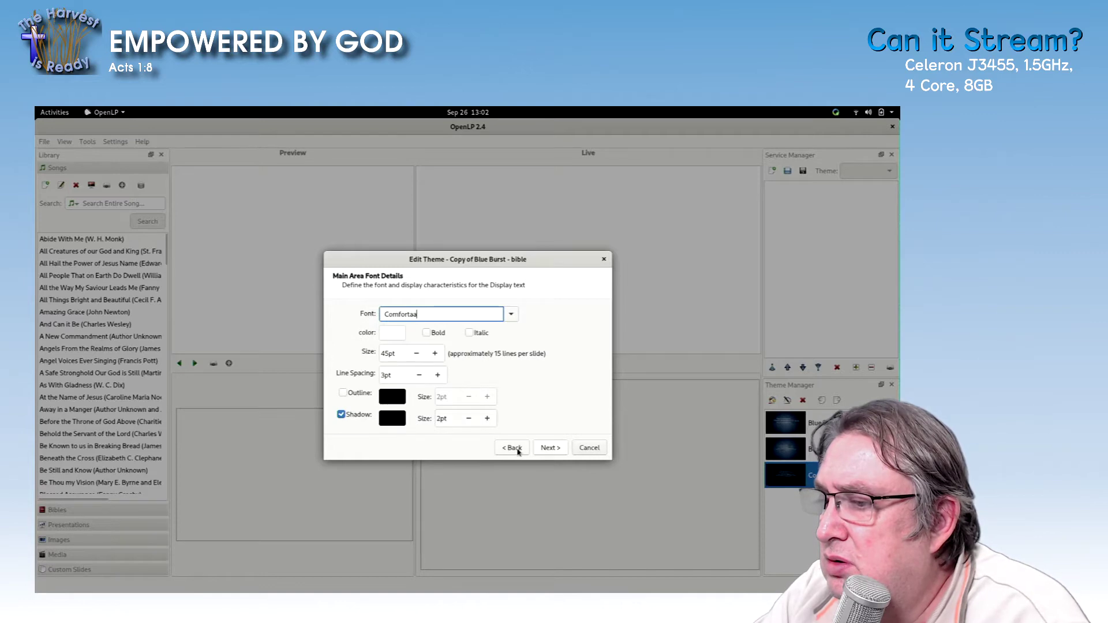
left_click(518, 448)
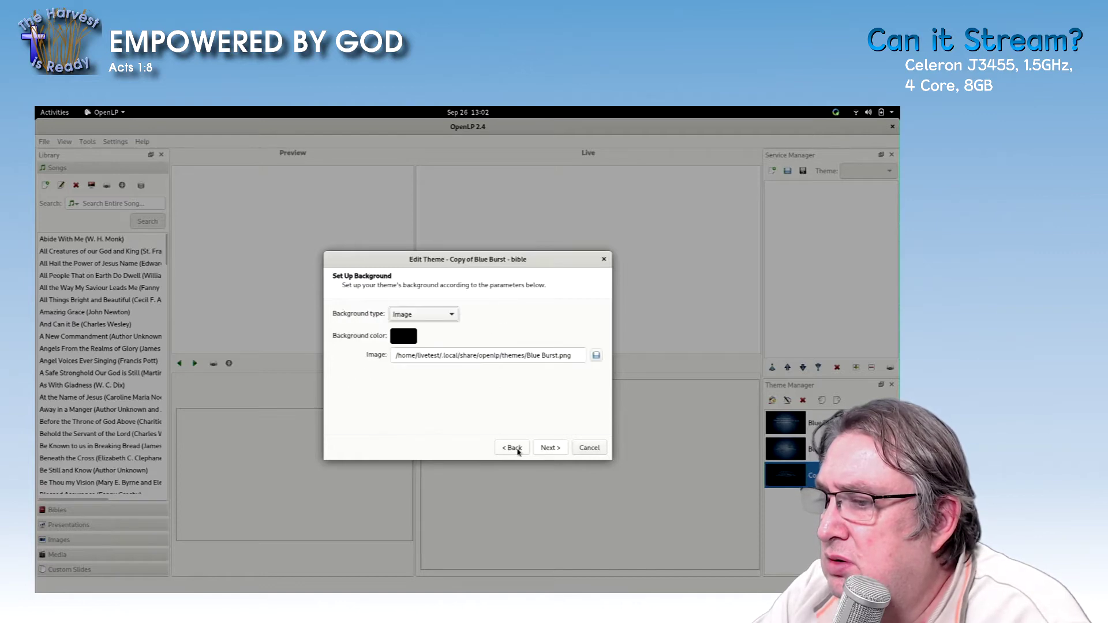
left_click(595, 355)
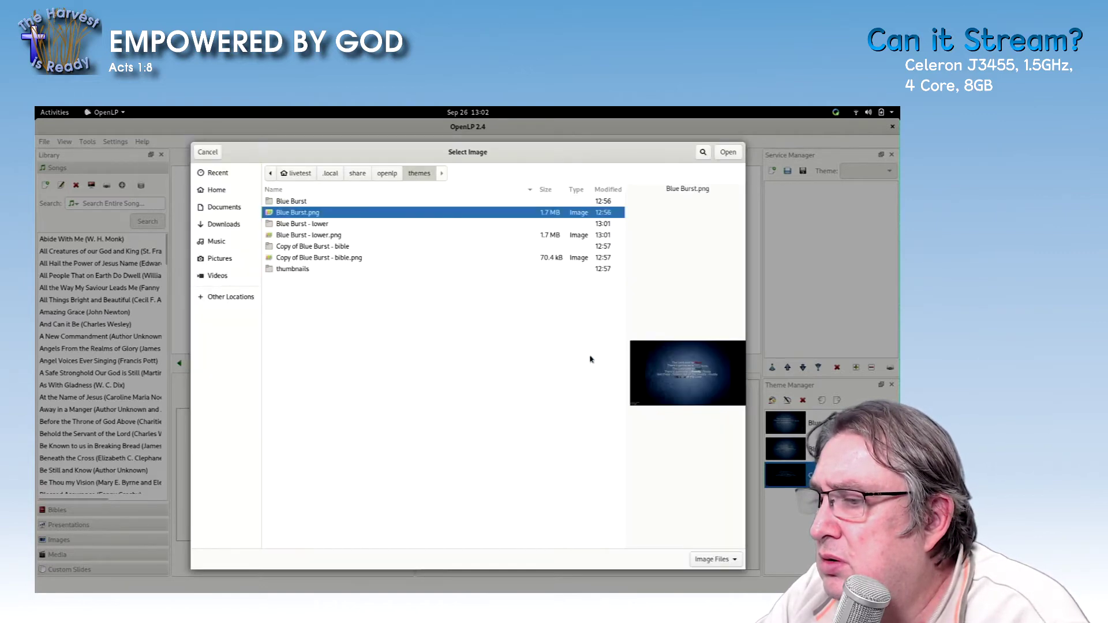
double_click(327, 201)
double_click(326, 203)
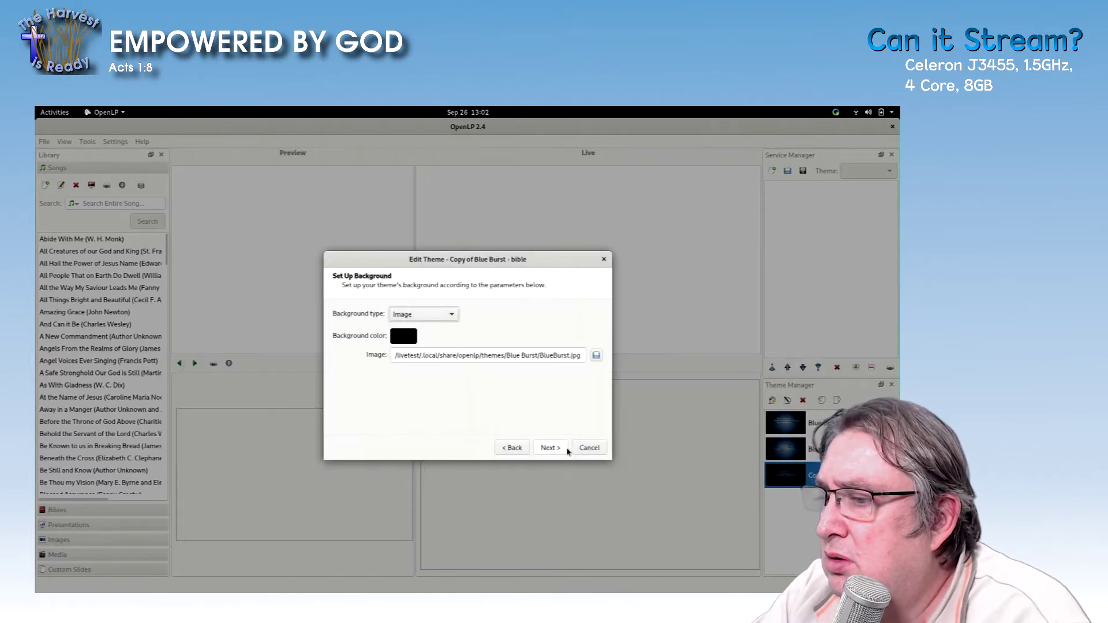
left_click(557, 448)
left_click(557, 448)
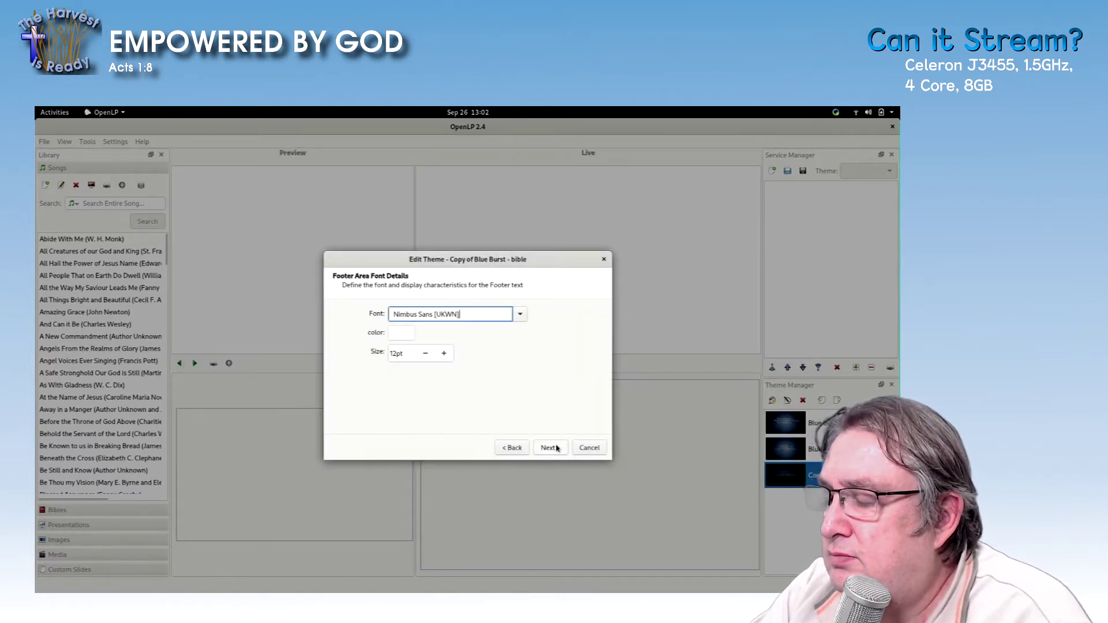
Step: Change the main area Y position's first digit to 2, giving 200px, in Output Area Locations
left_click(557, 448)
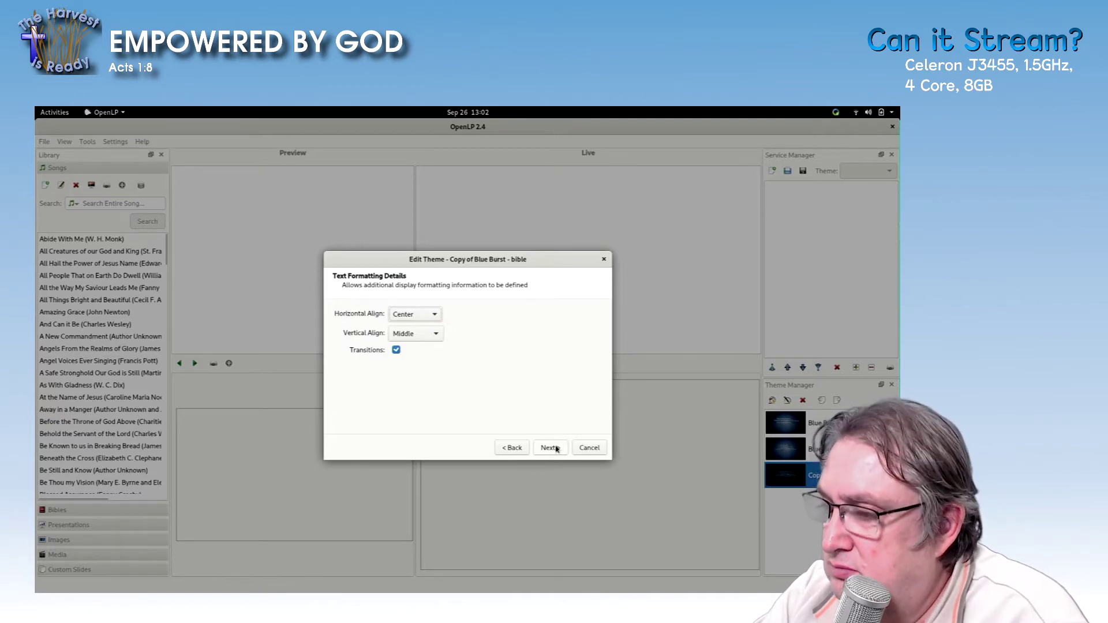
left_click(556, 448)
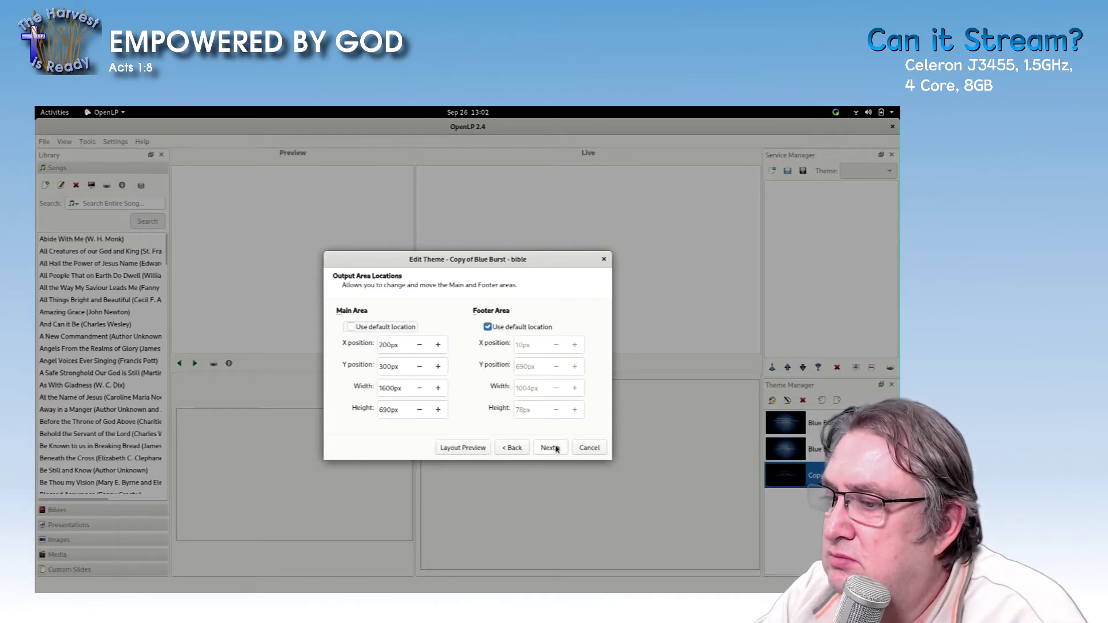
left_click(557, 449)
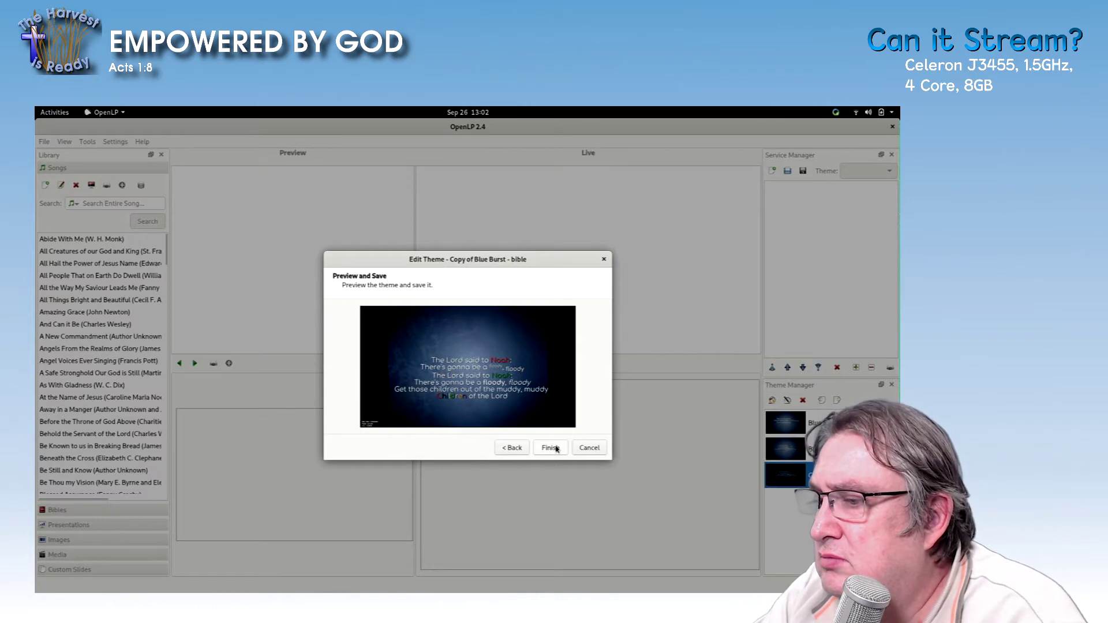
left_click(515, 449)
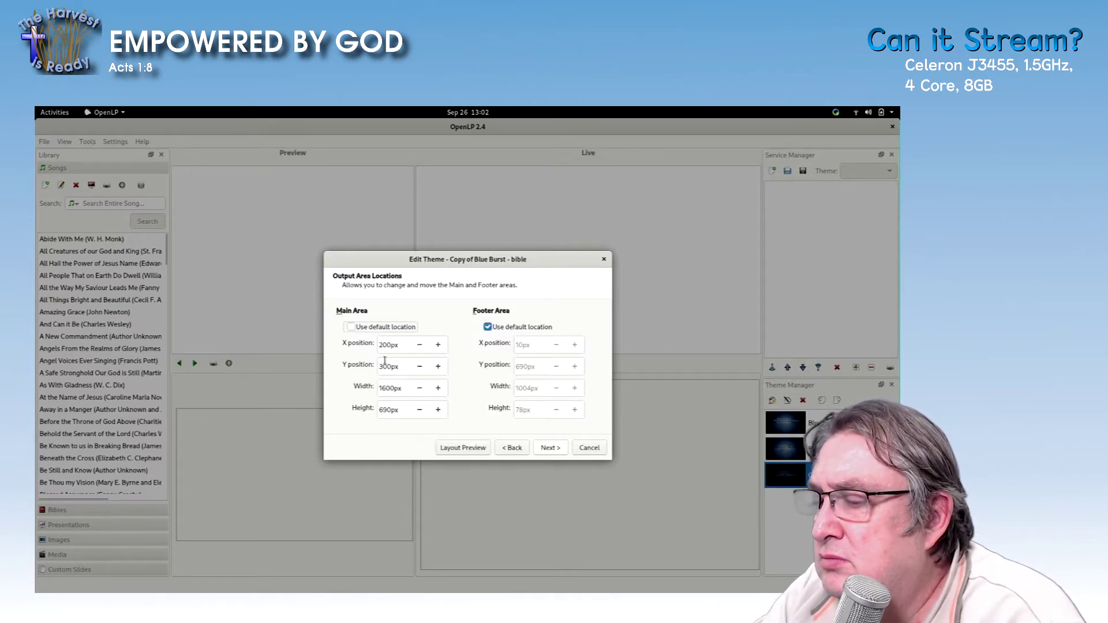
left_click_drag(383, 368, 380, 367)
type("2")
left_click(542, 448)
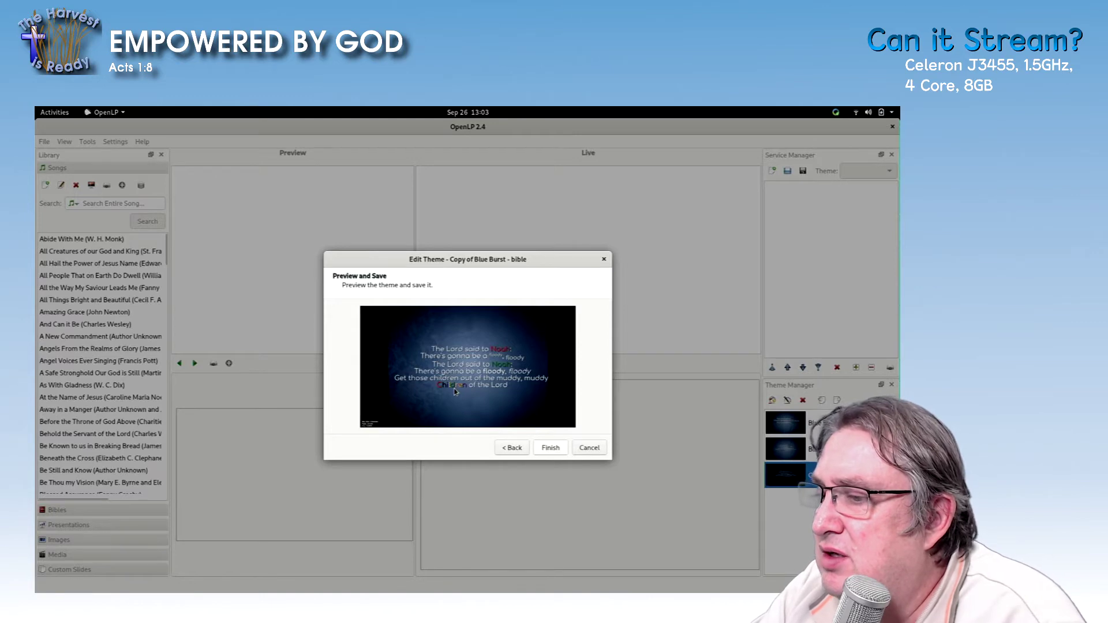
Step: Review the Text Formatting Details, then return to Output Area Locations
left_click(518, 453)
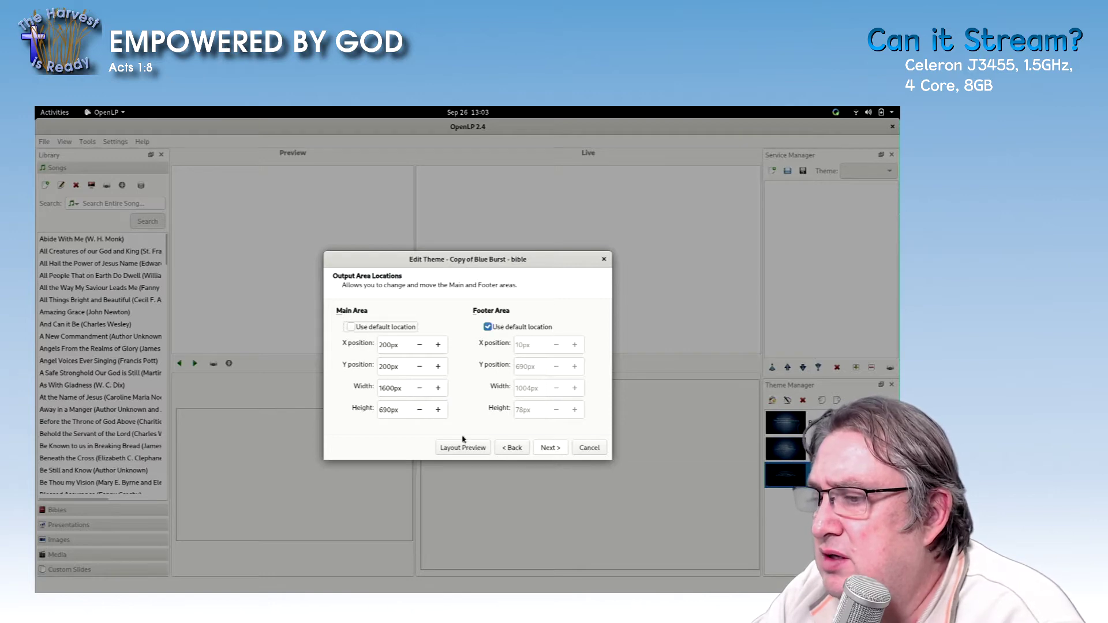
left_click(515, 449)
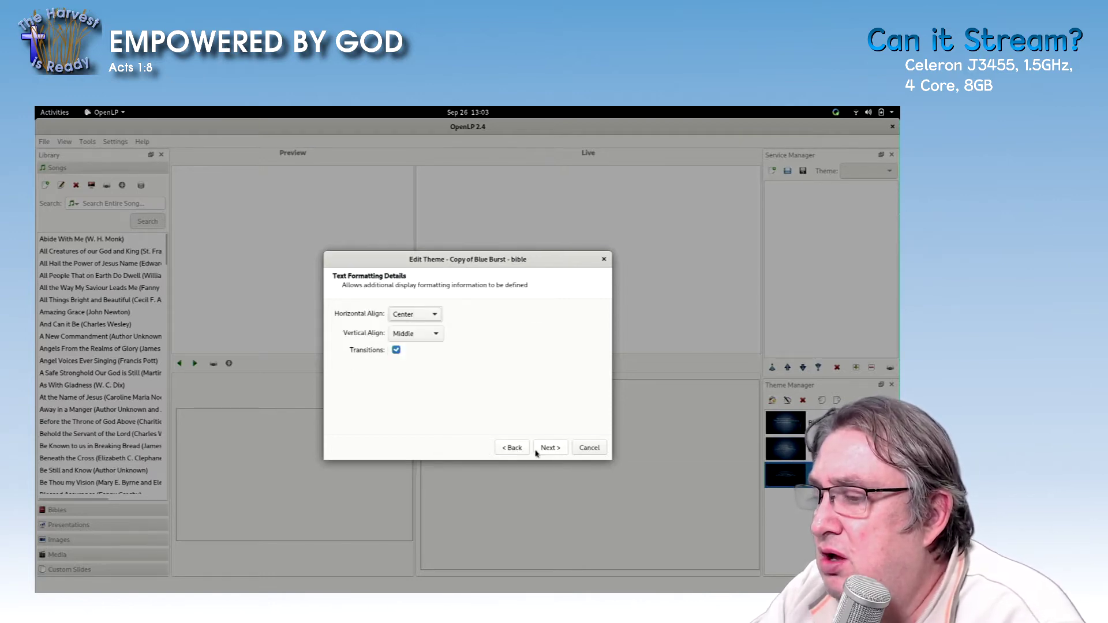
left_click(542, 449)
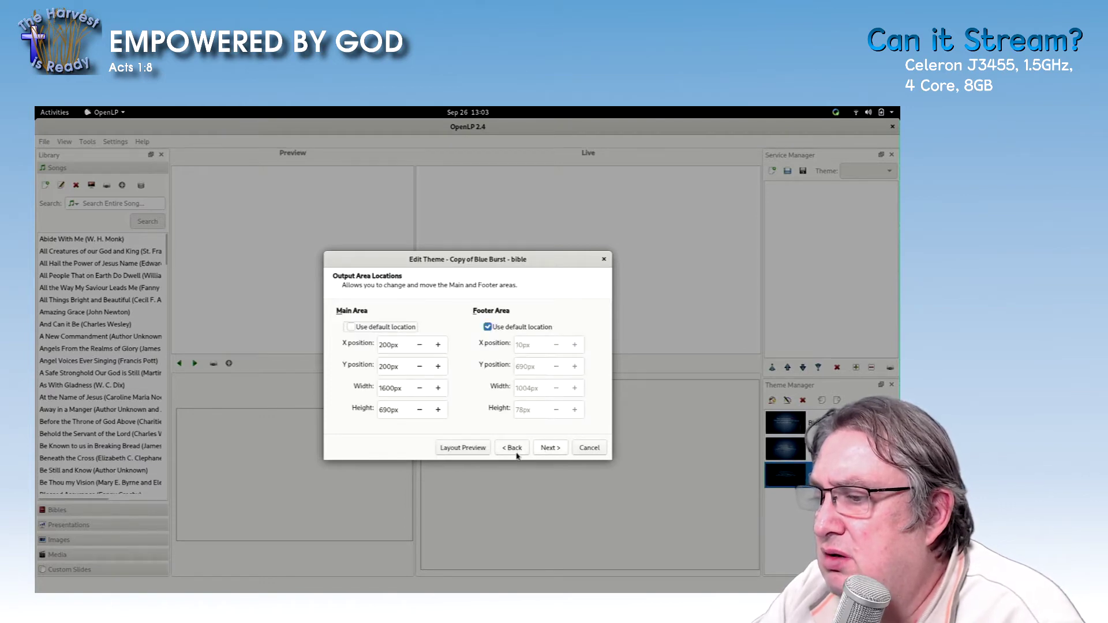
Step: Reduce the main area font size by three steps and preview the result
left_click(515, 450)
left_click(515, 449)
left_click(515, 449)
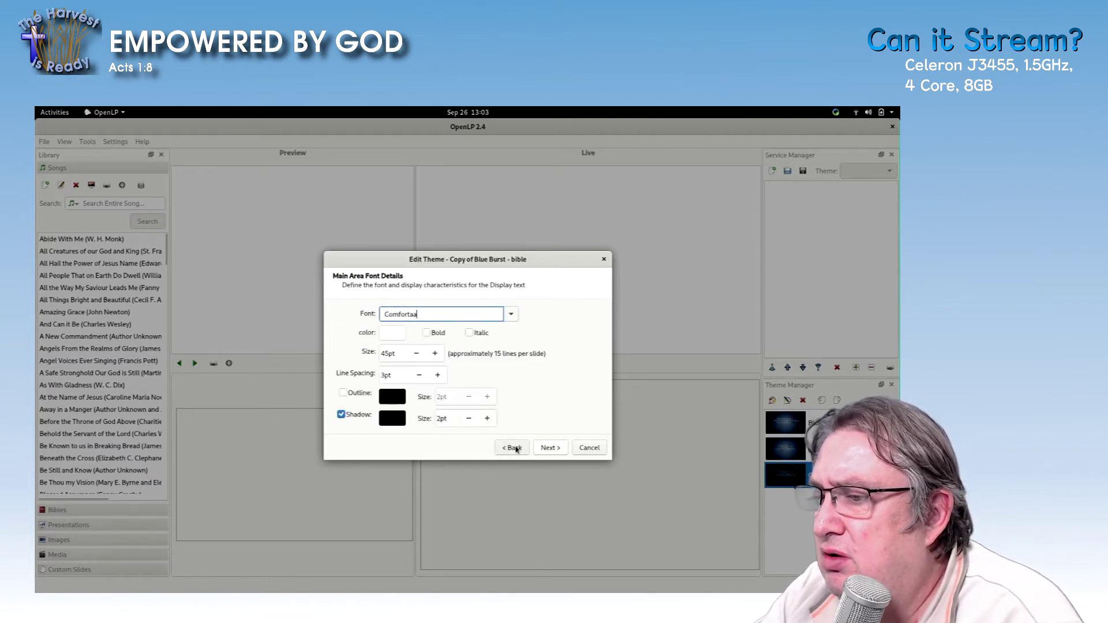
left_click(416, 353)
left_click(416, 354)
left_click(416, 354)
left_click(417, 353)
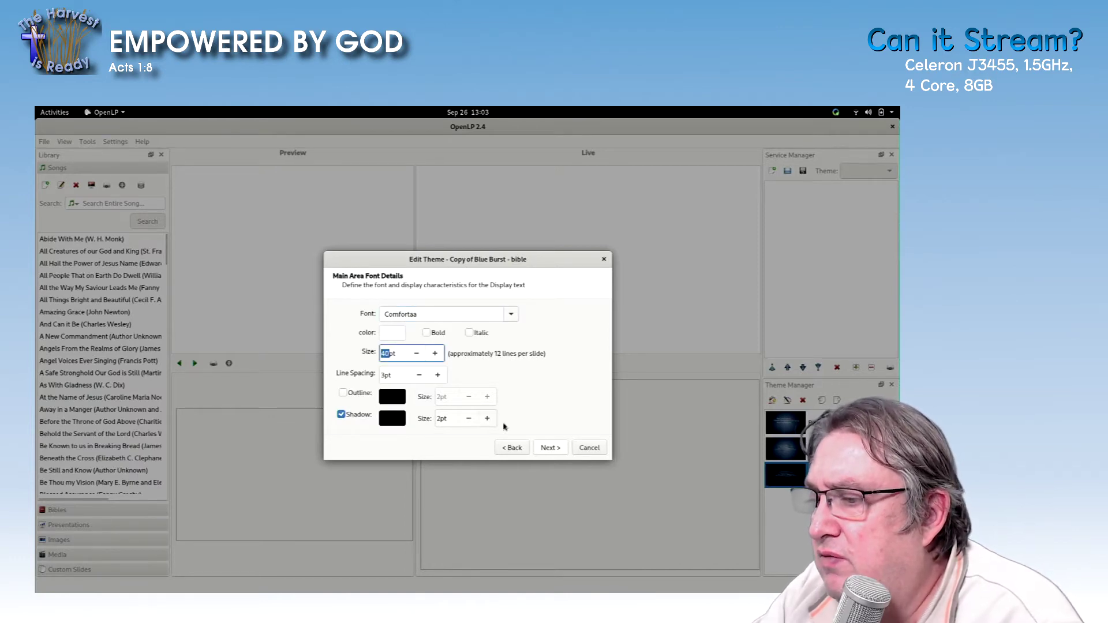
left_click(548, 449)
left_click(548, 448)
left_click(548, 448)
left_click(548, 448)
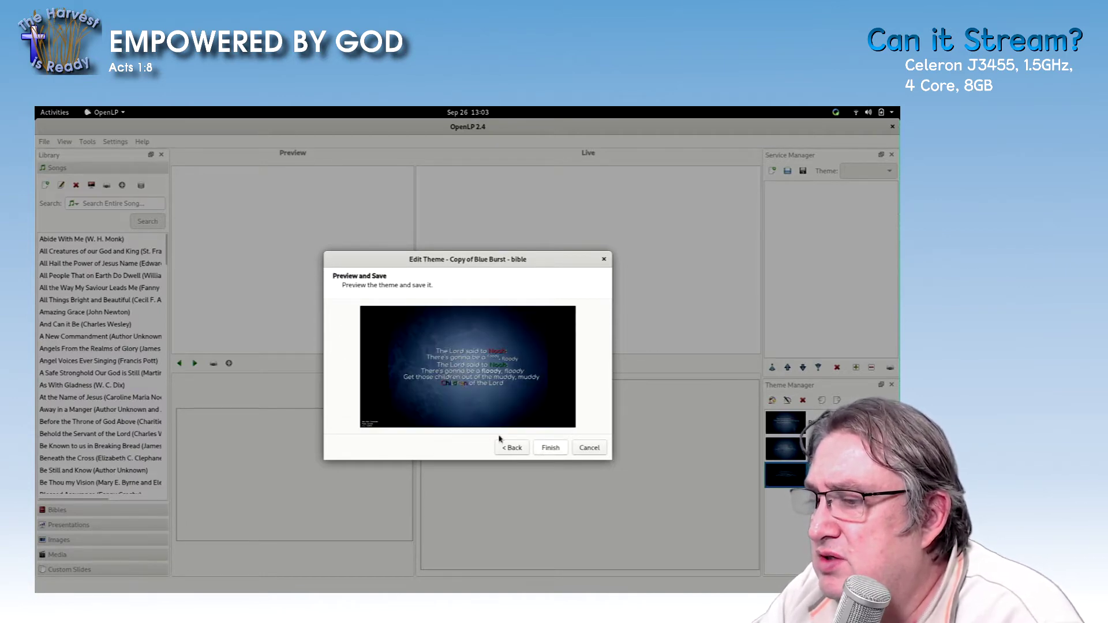
Step: Raise the main font size back to 45pt, fitting about 11 lines per slide
left_click(509, 449)
left_click(509, 449)
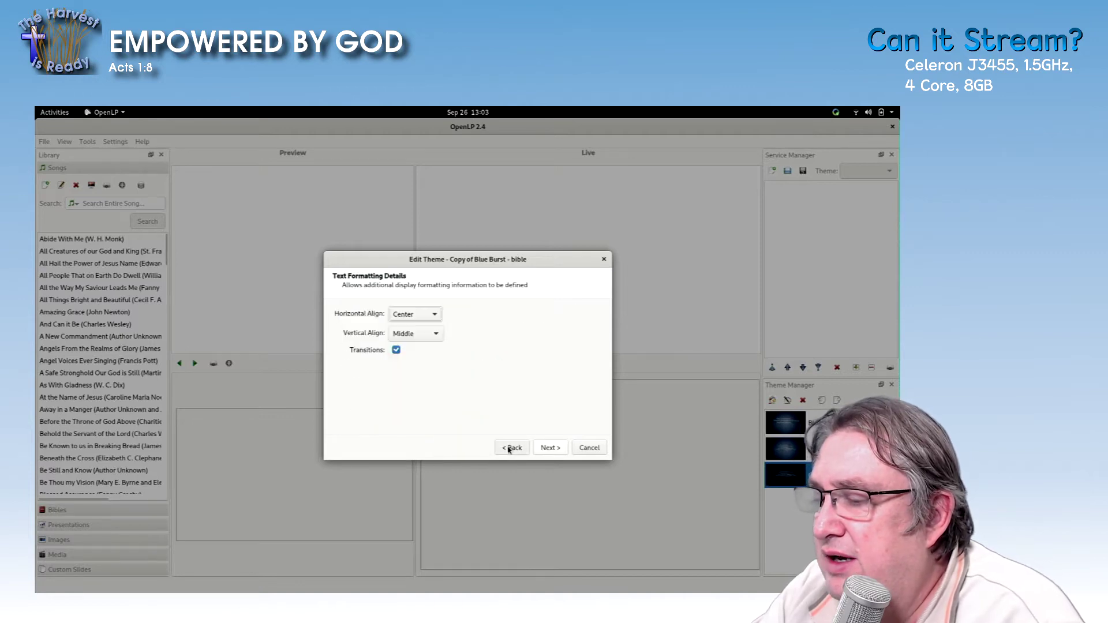
left_click(509, 448)
left_click(509, 448)
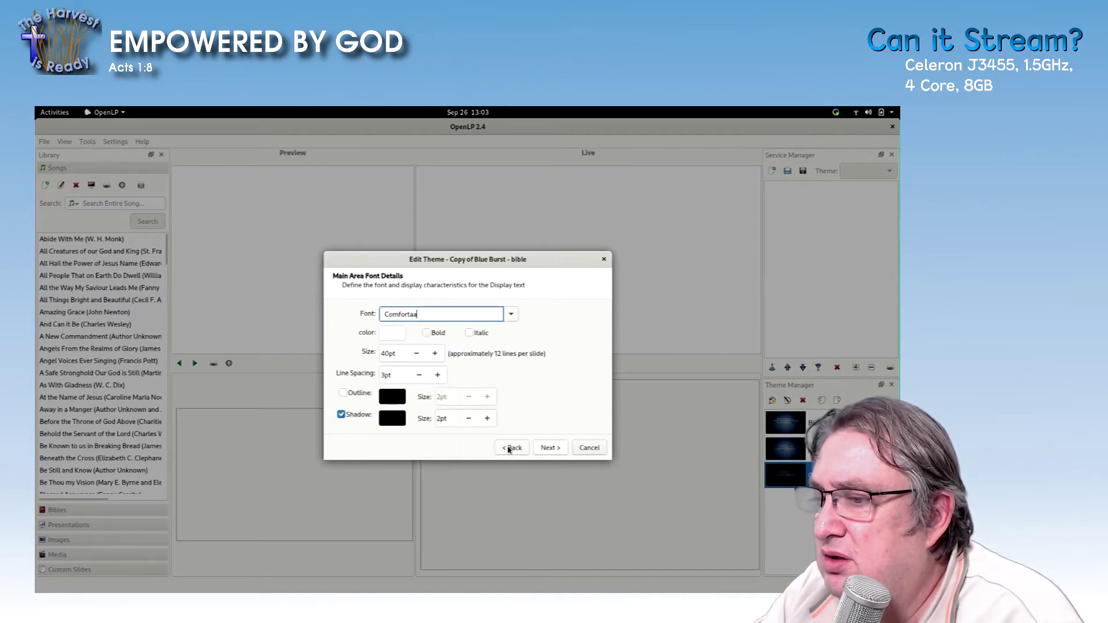
left_click(435, 353)
left_click(434, 353)
left_click(434, 354)
left_click(434, 353)
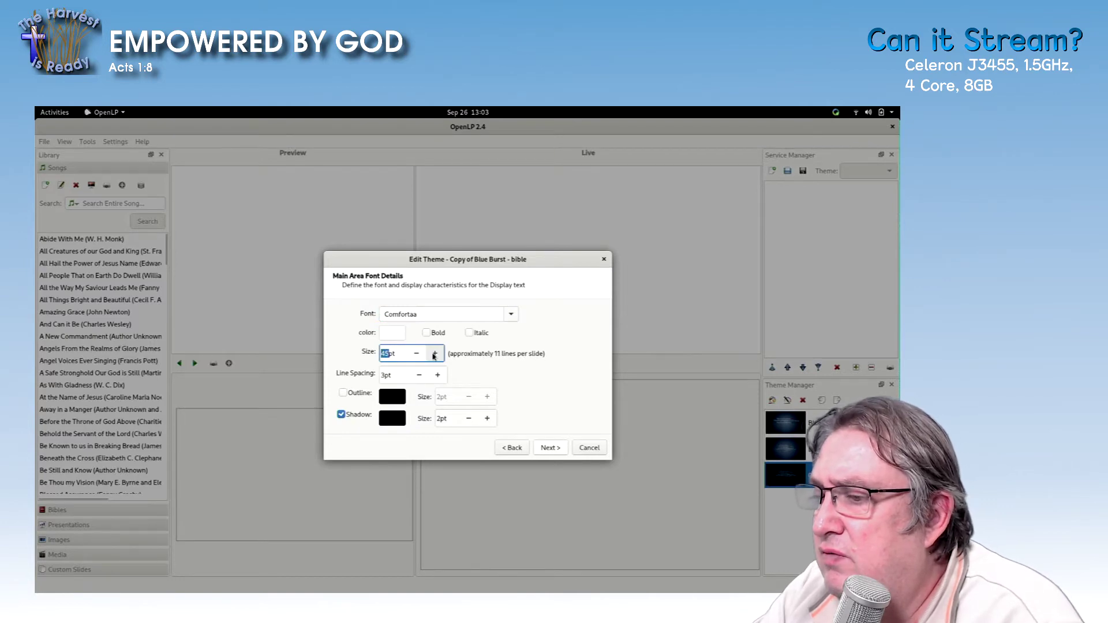
left_click(545, 447)
Step: Set the main area height to 850px and preview the theme
left_click(546, 448)
left_click(547, 448)
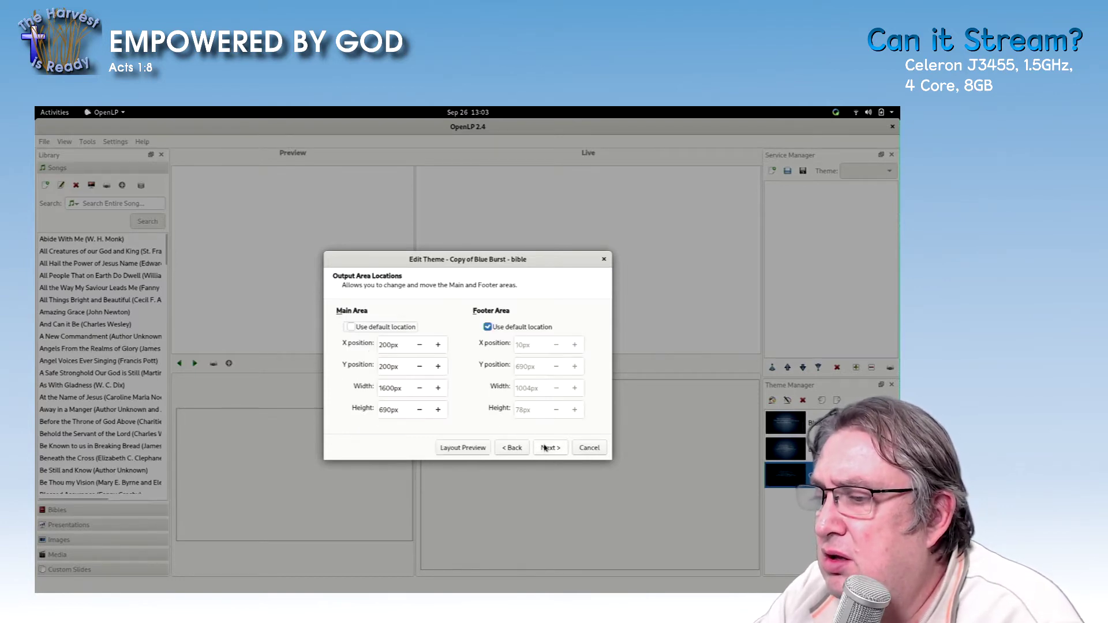
left_click(385, 408)
double_click(388, 409)
left_click(392, 410)
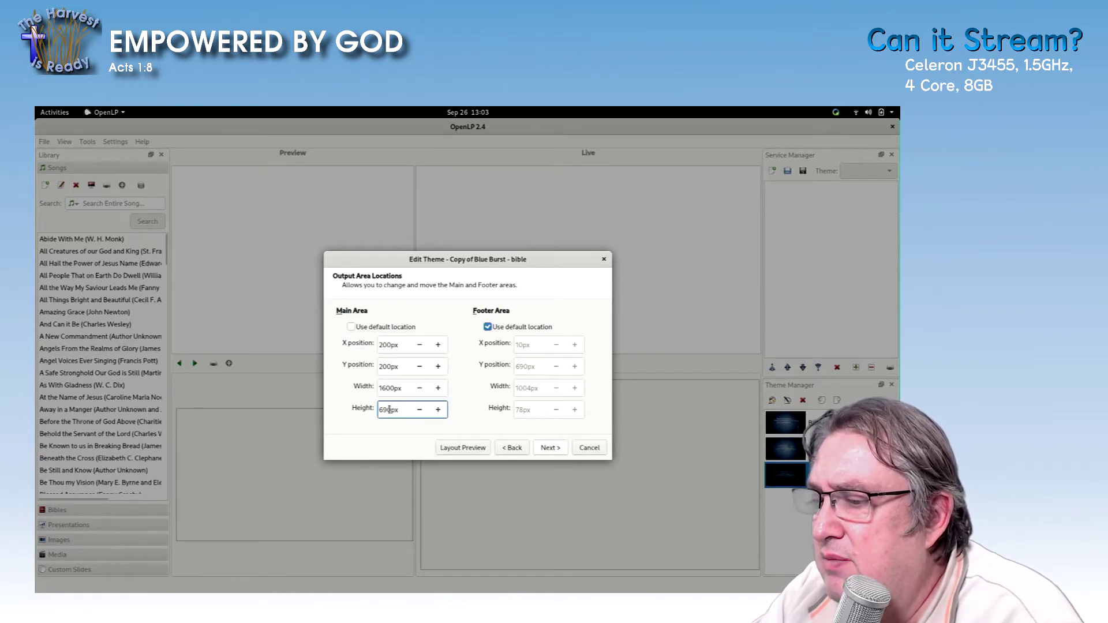
left_click_drag(389, 409, 370, 411)
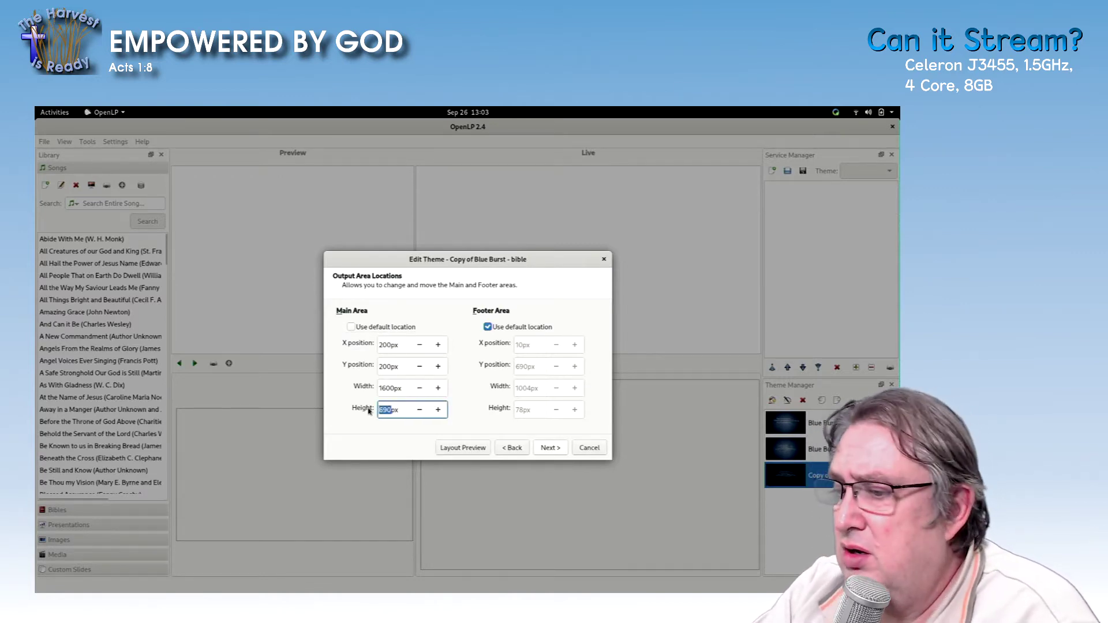
type("850")
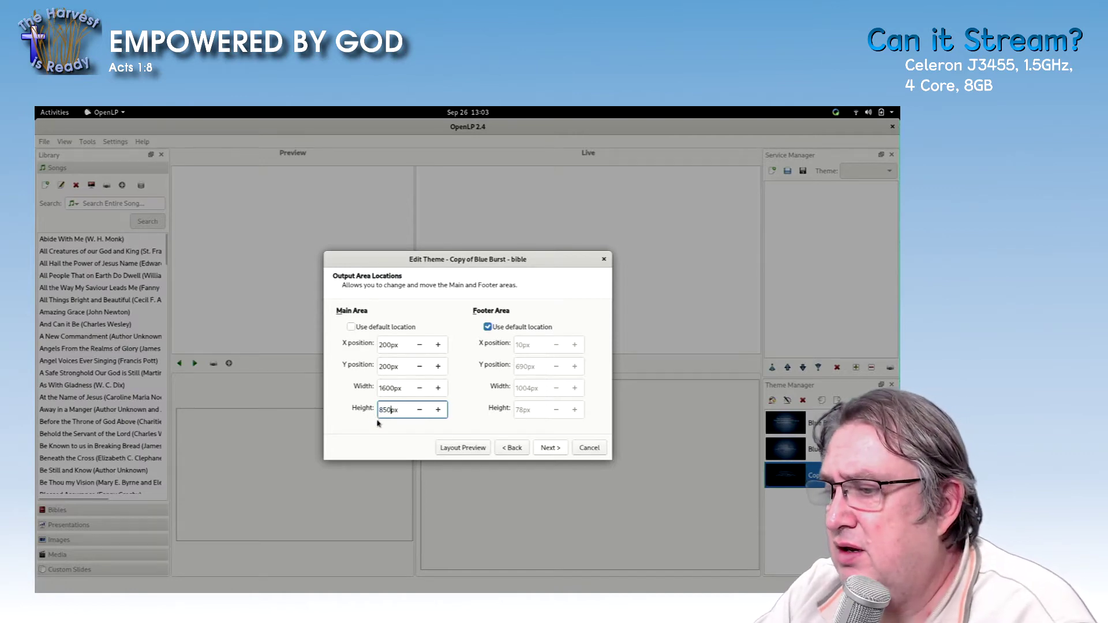
left_click(546, 448)
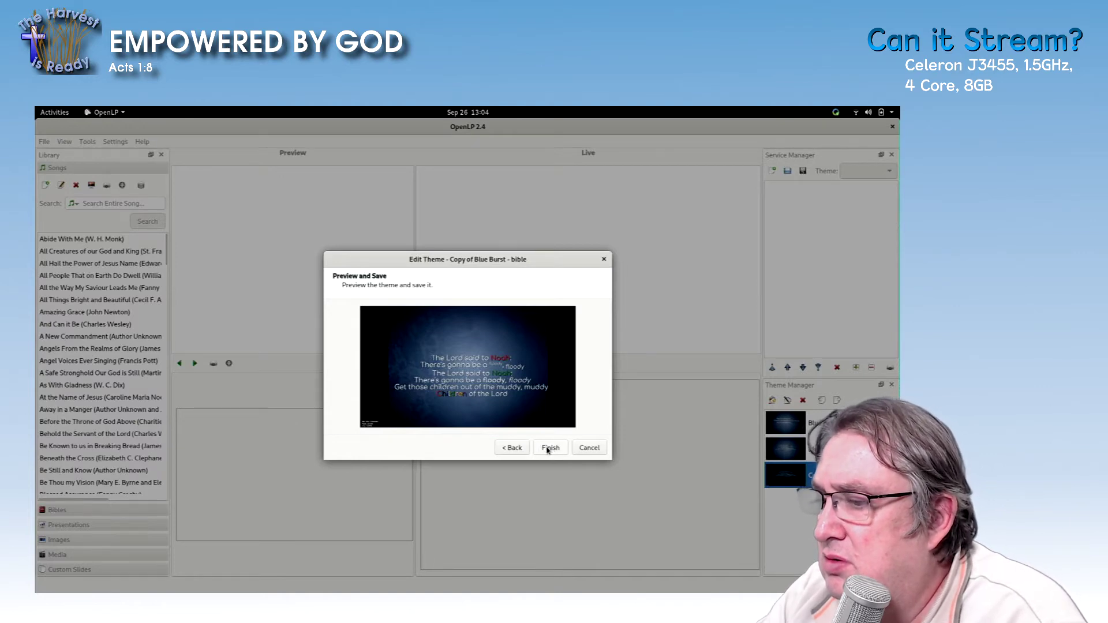
Step: Change the main area height to 780px and Y position to 150px, then save the theme
left_click(511, 447)
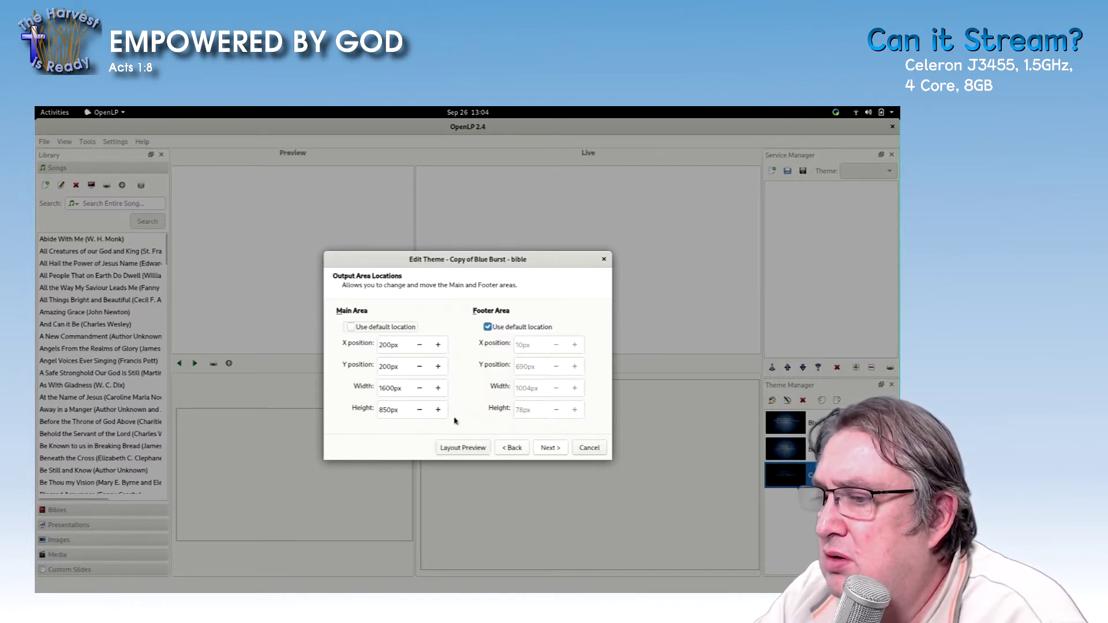
left_click(383, 365)
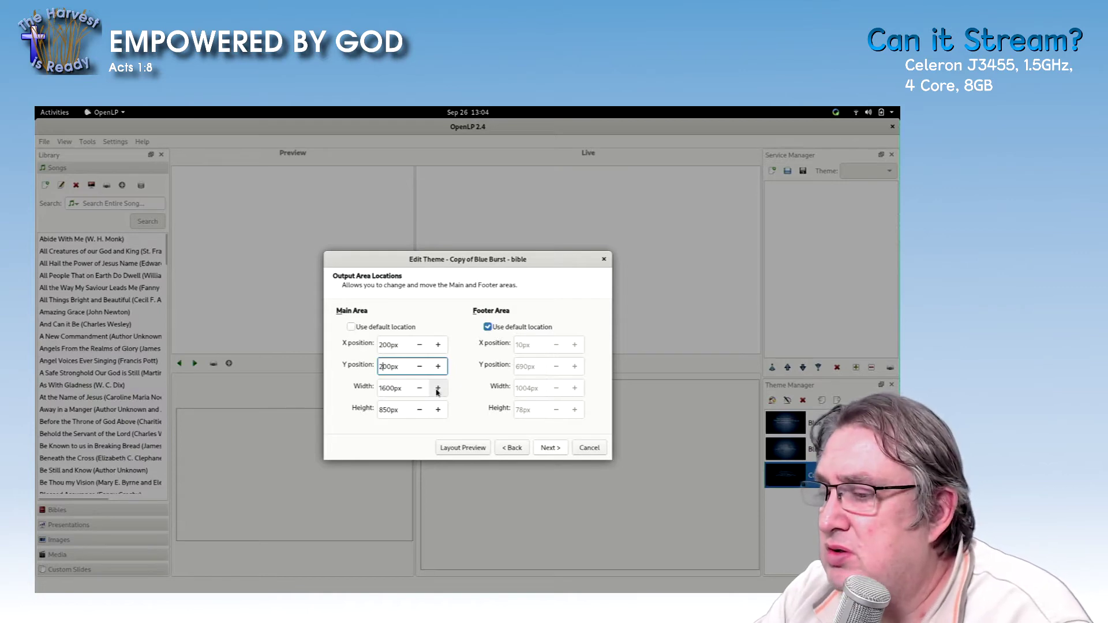
left_click(386, 409)
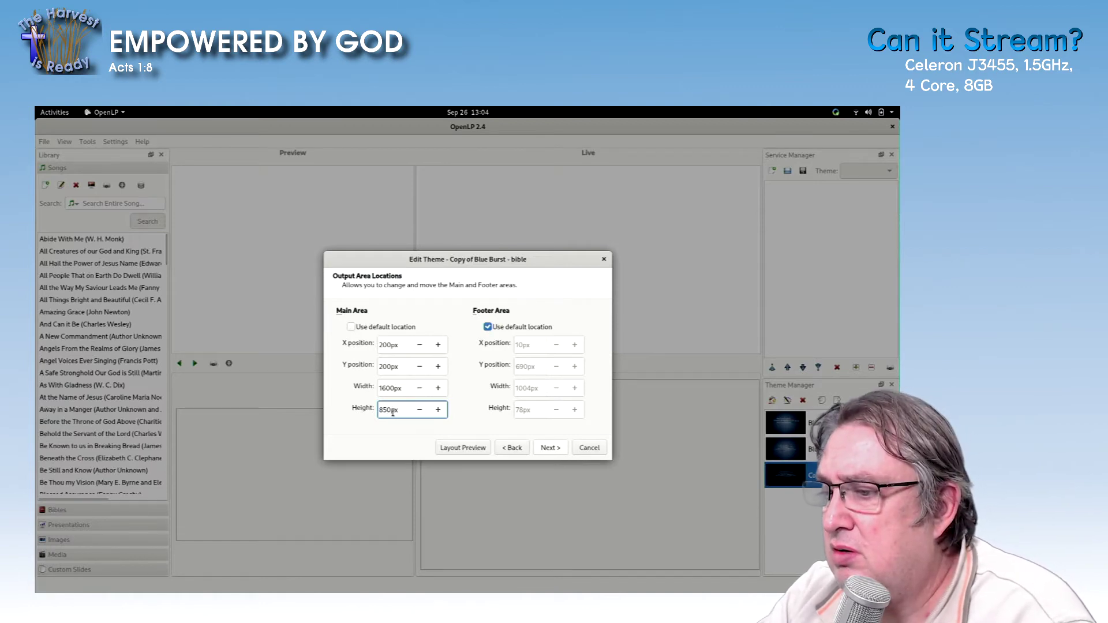
key("BackSpace")
key("BackSpace")
key("BackSpace")
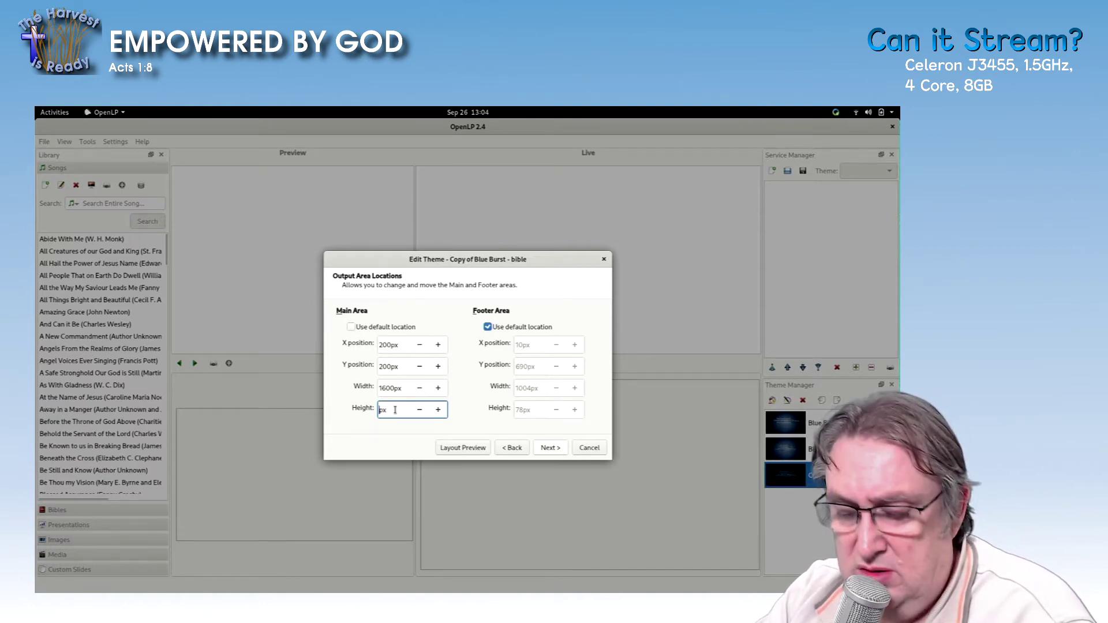
type("8")
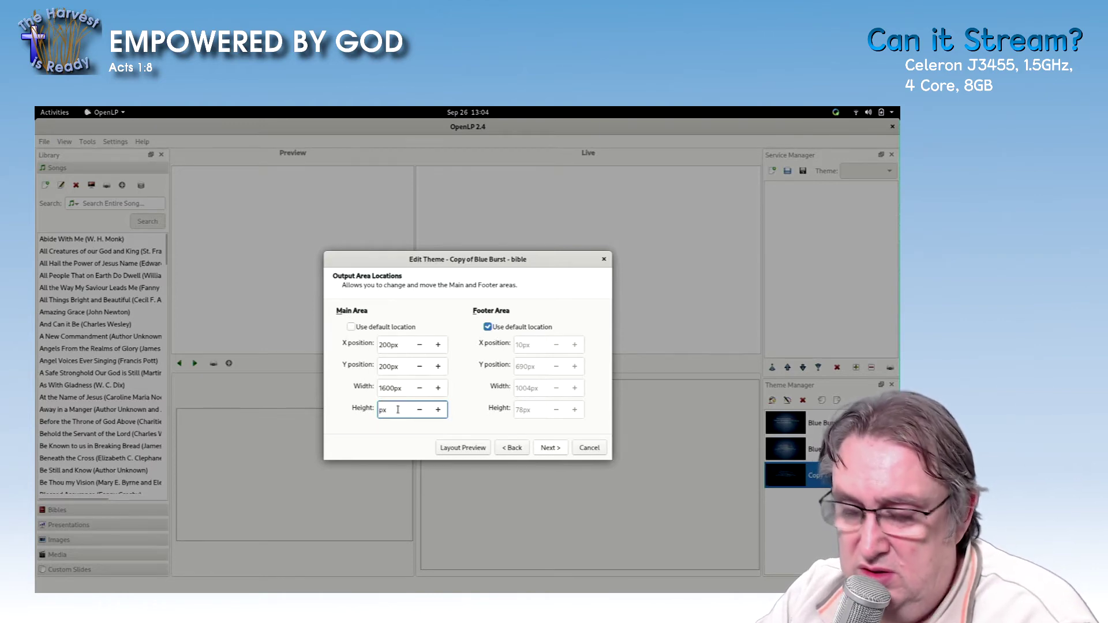
type("780")
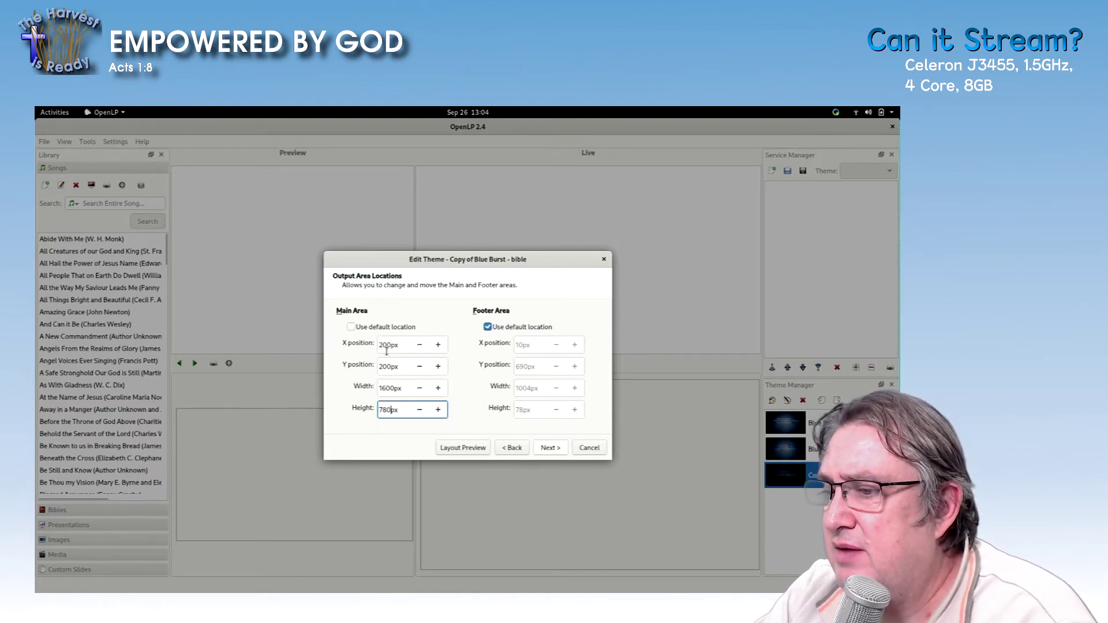
double_click(383, 366)
type("150")
left_click(550, 448)
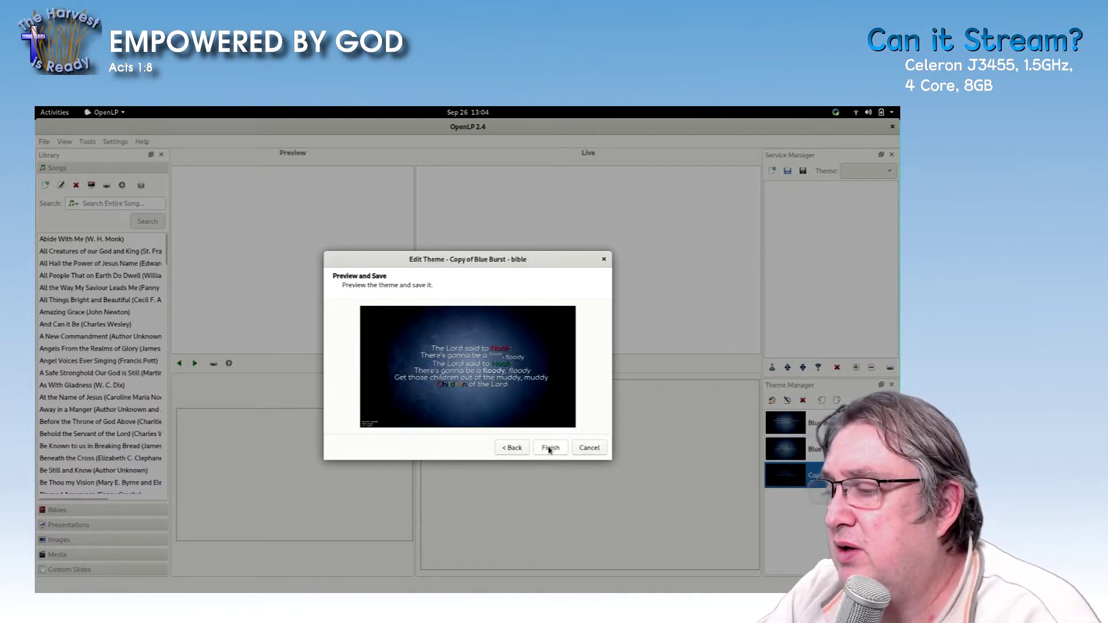
left_click(549, 450)
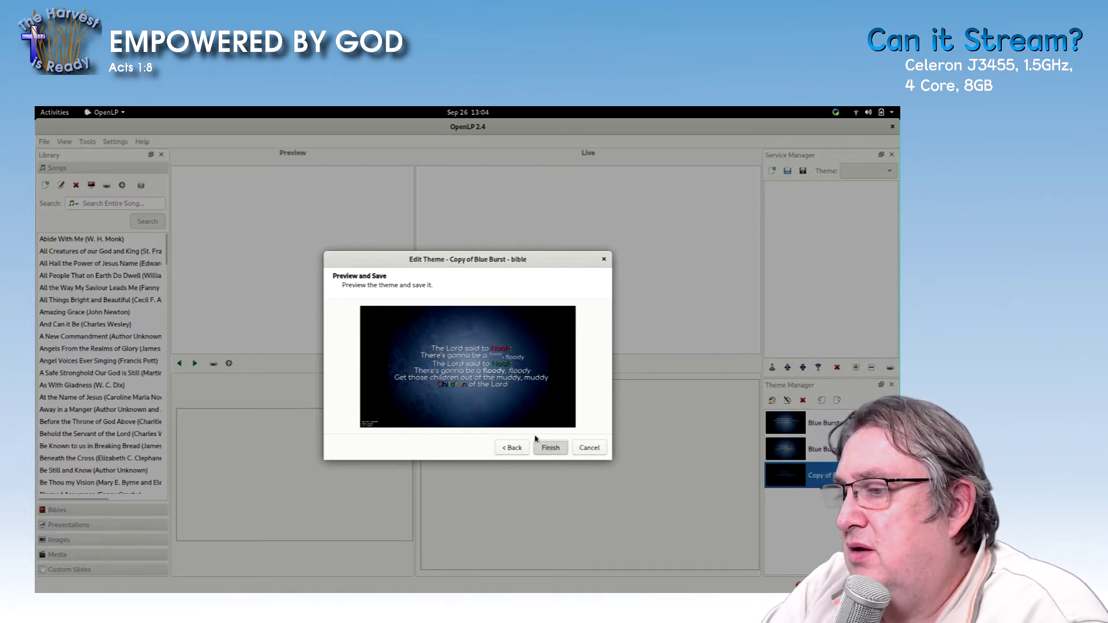
Step: Search the Bibles for 'Rom 3:23', add it to the service and show it live
scroll(94, 426, "down", 2)
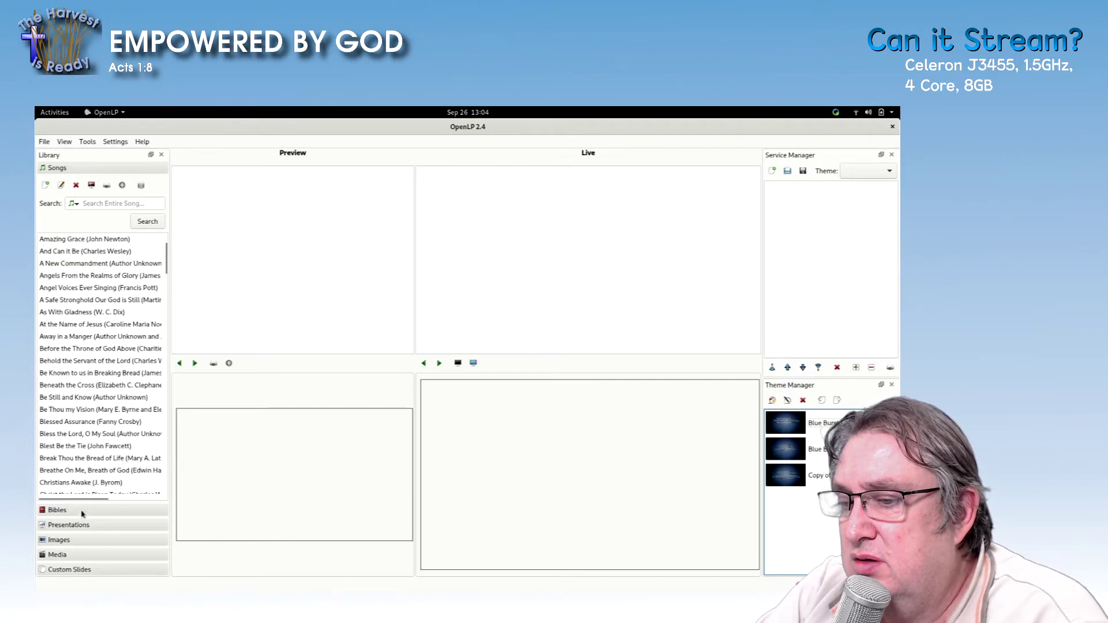
left_click(57, 510)
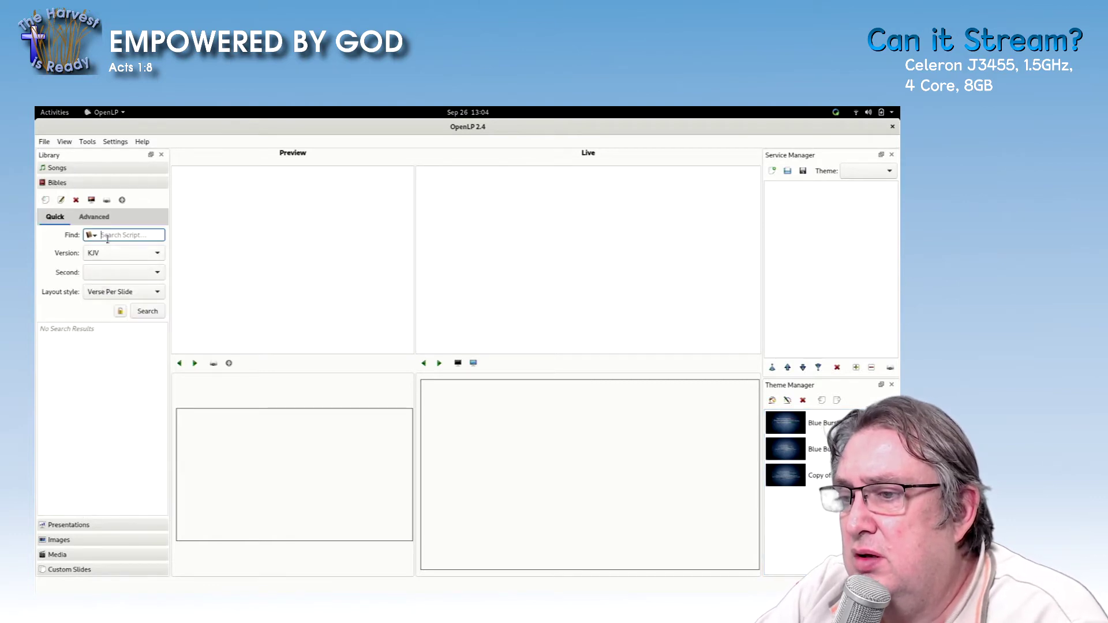
type("Rom 3:")
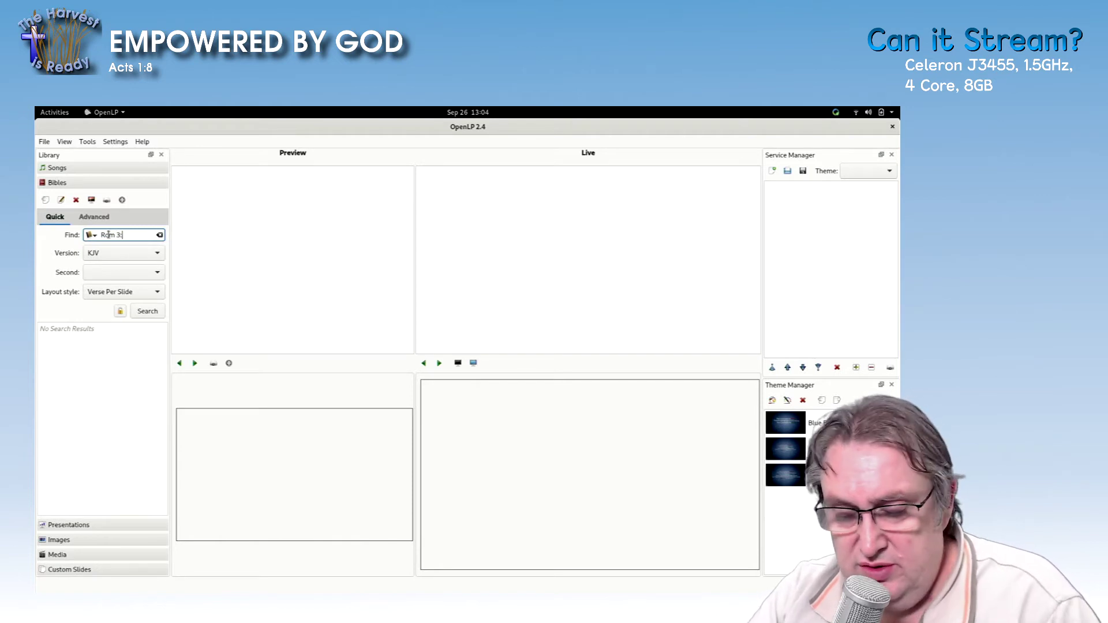
type("23")
key("Return")
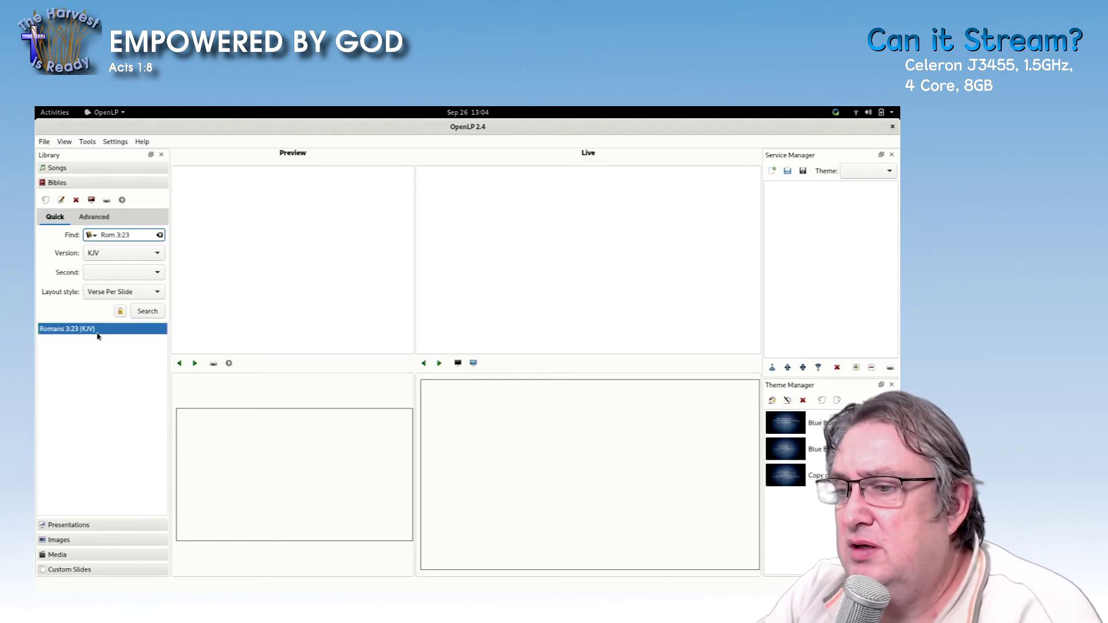
left_click_drag(97, 336, 821, 194)
double_click(821, 193)
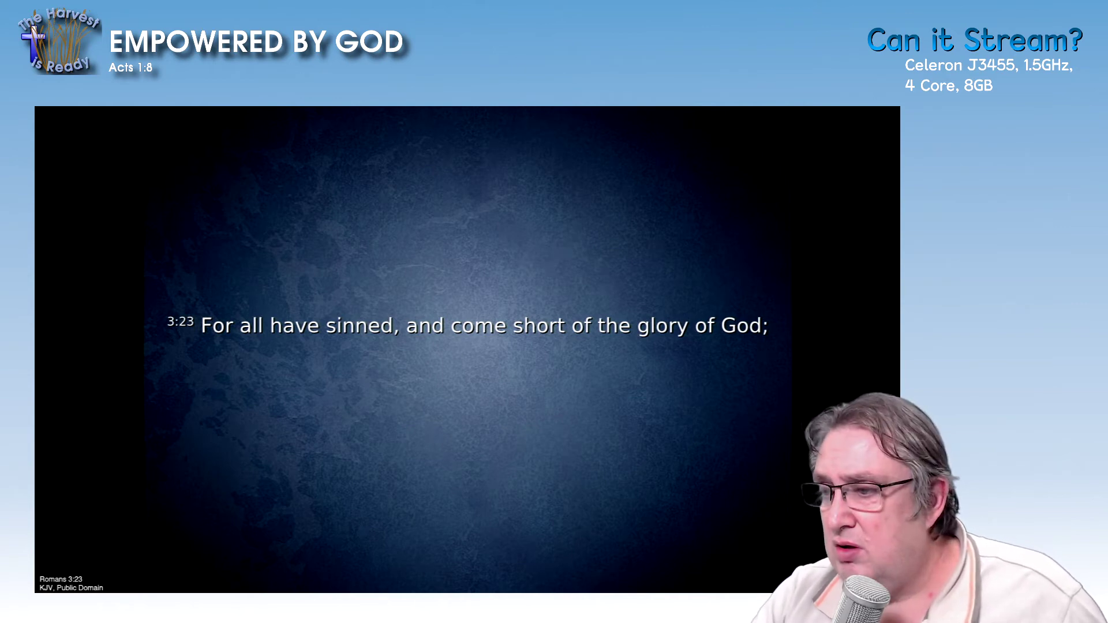
key("Escape")
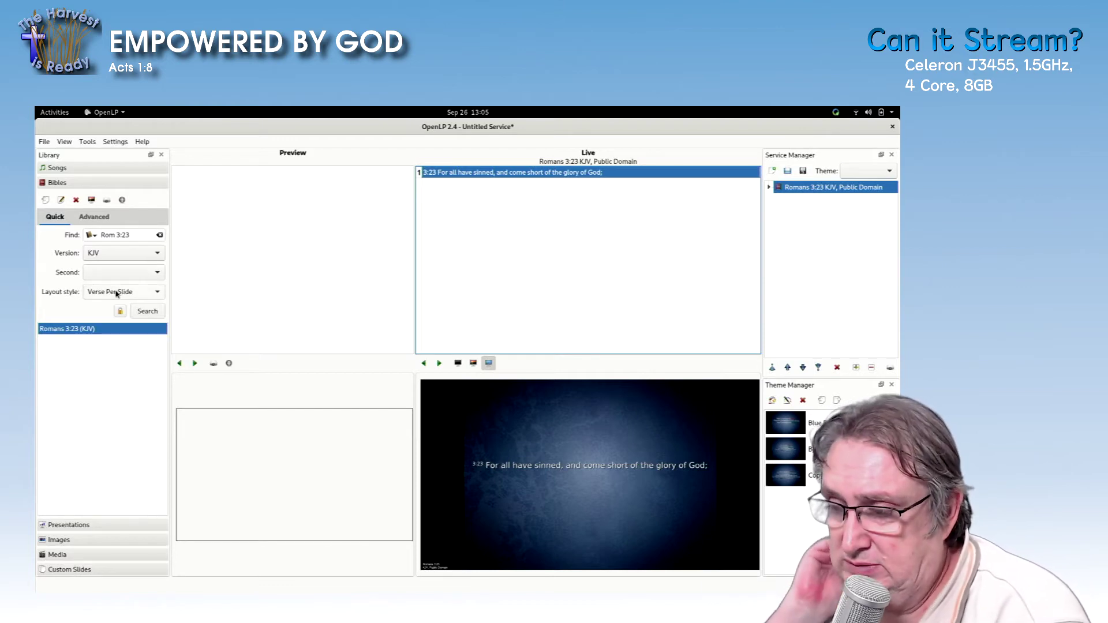
Step: Add Romans 3:1-31 KJV to the service and expand it to verse 3:1
left_click(135, 234)
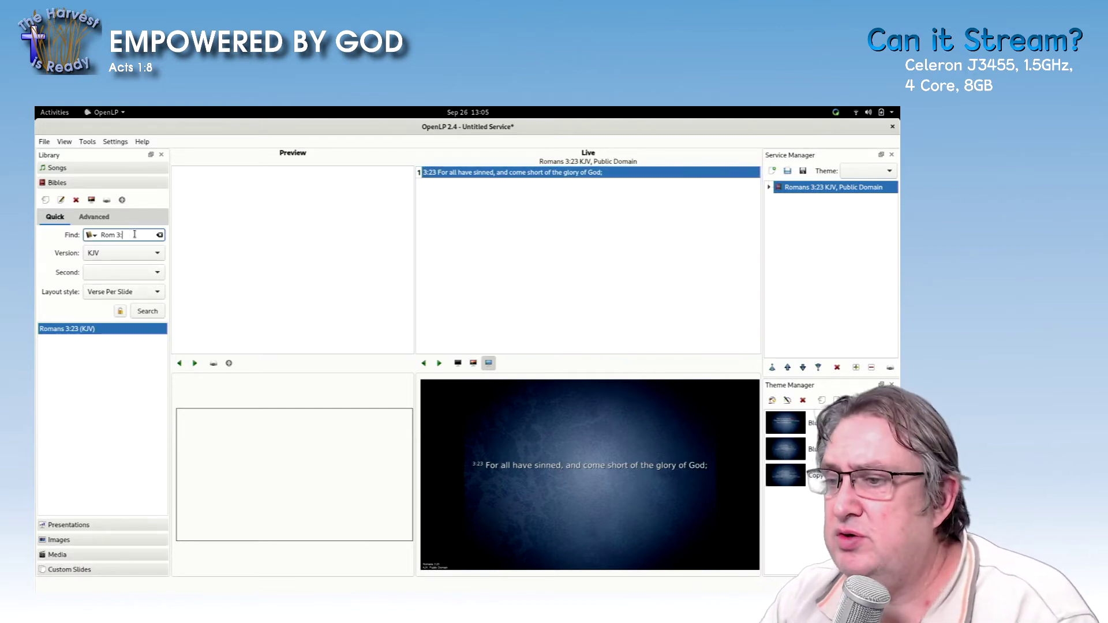
key("Return")
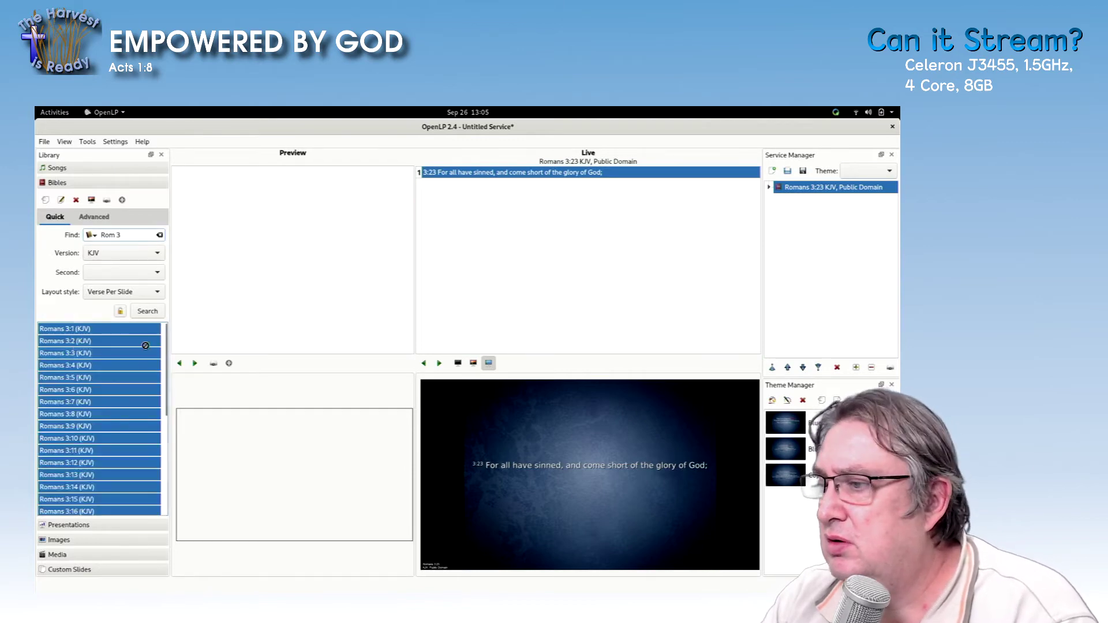
left_click_drag(814, 248, 813, 248)
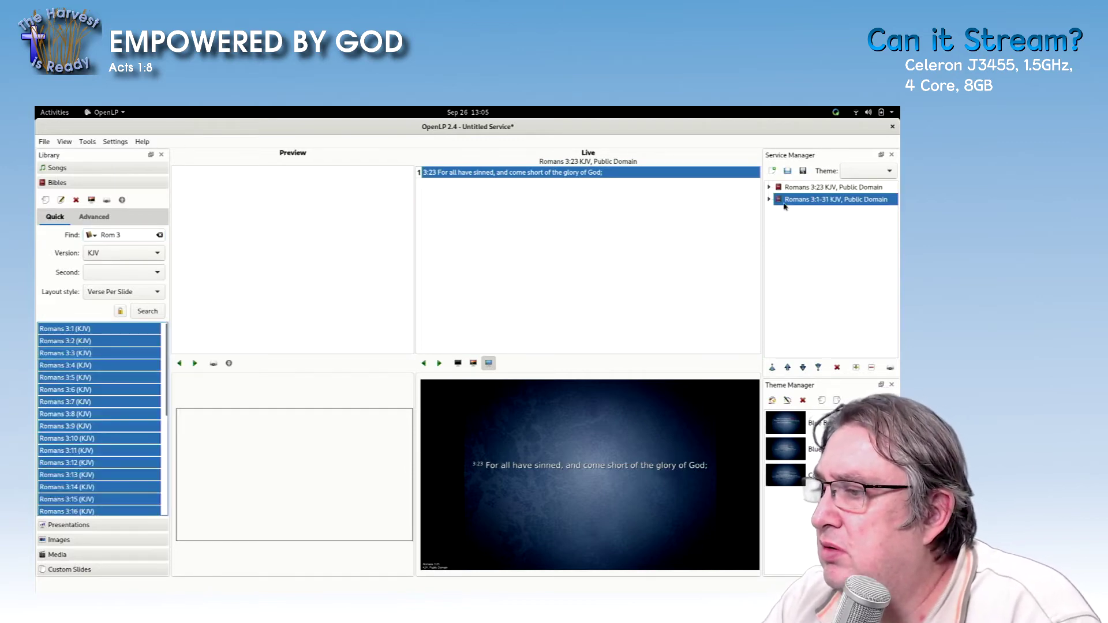
left_click(769, 199)
left_click(815, 212)
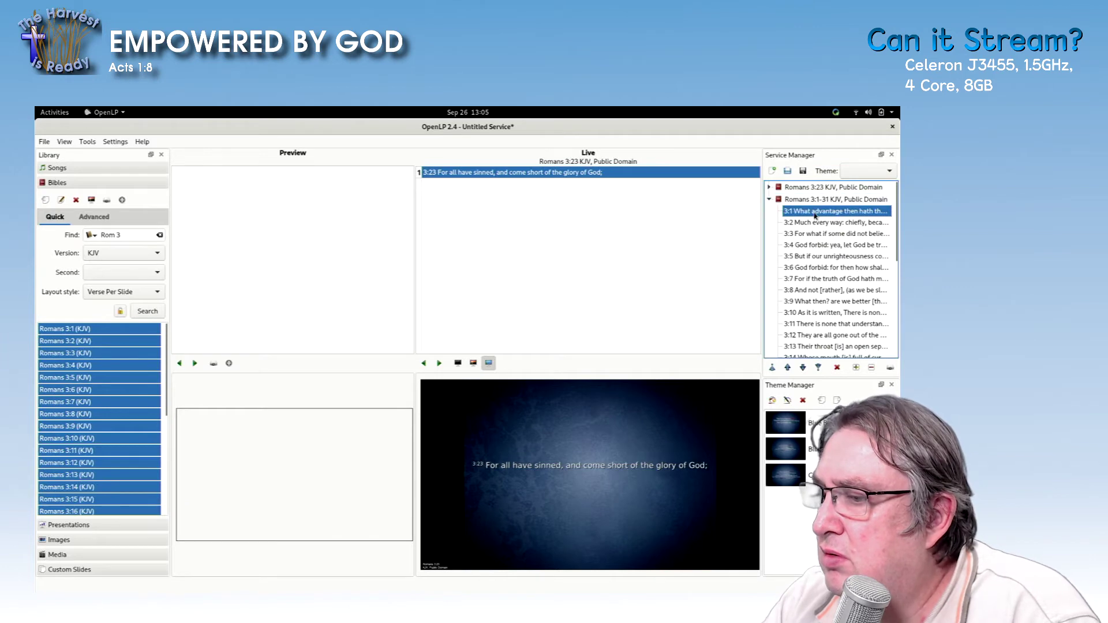
Step: Set Bible layout to Continuous, theme 'Copy of Blue Burst - bible', showing only new chapter numbers
left_click(113, 142)
left_click(138, 212)
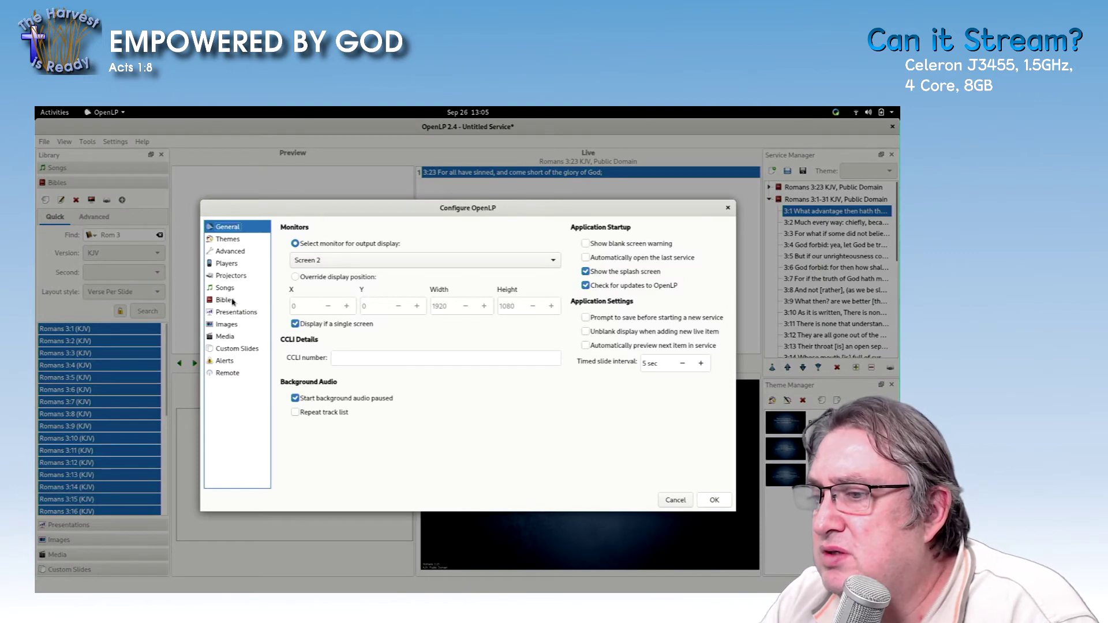
left_click(225, 300)
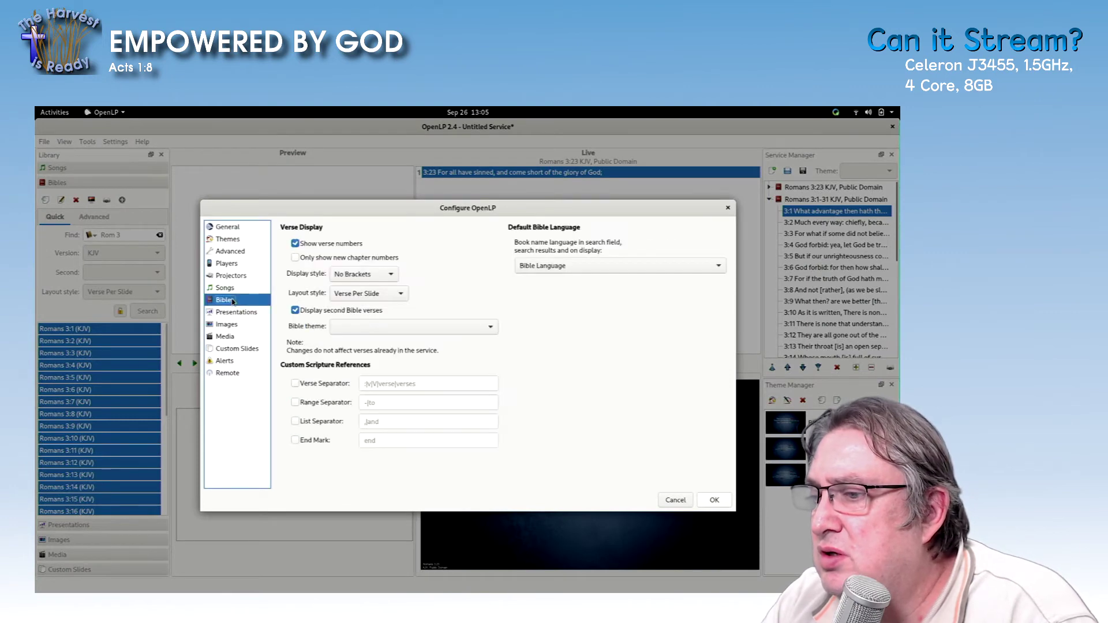
left_click(371, 293)
left_click(363, 331)
left_click(367, 328)
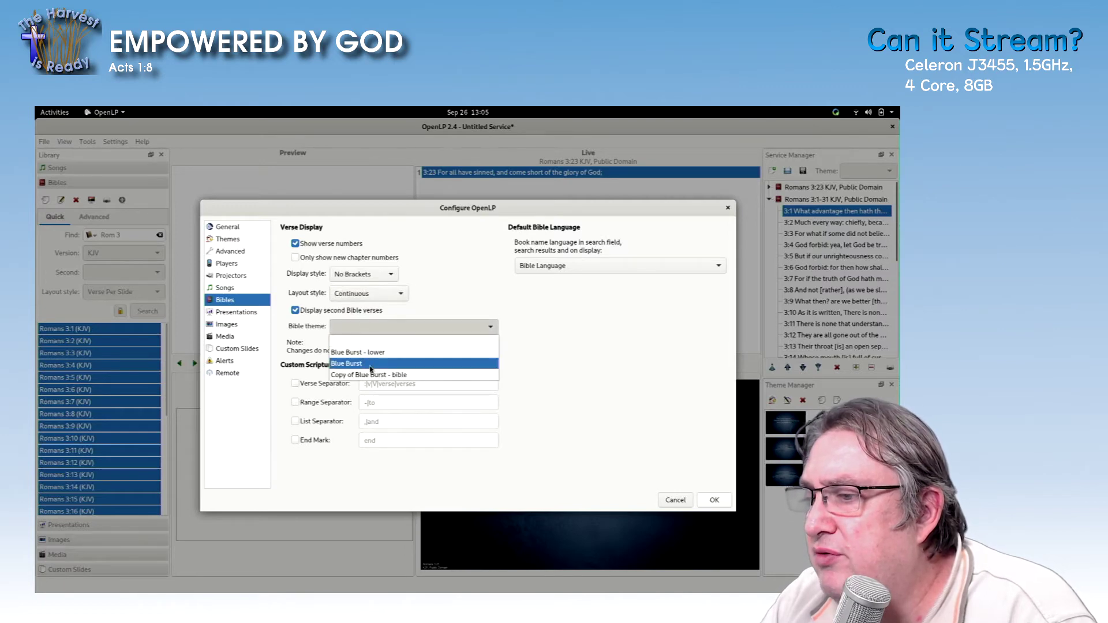
left_click(384, 376)
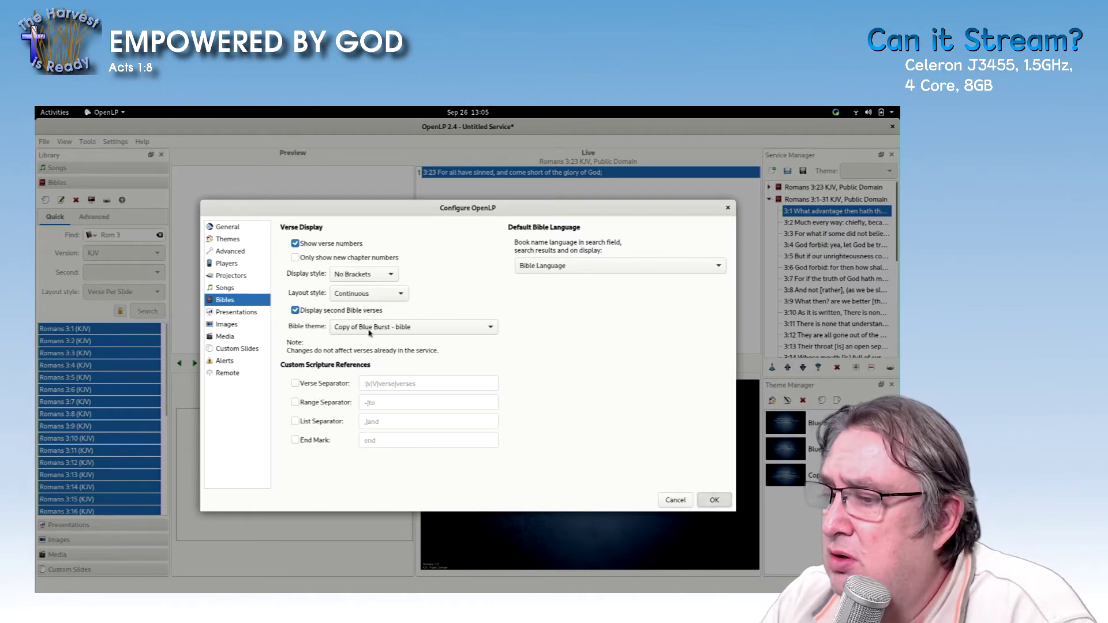
left_click(299, 263)
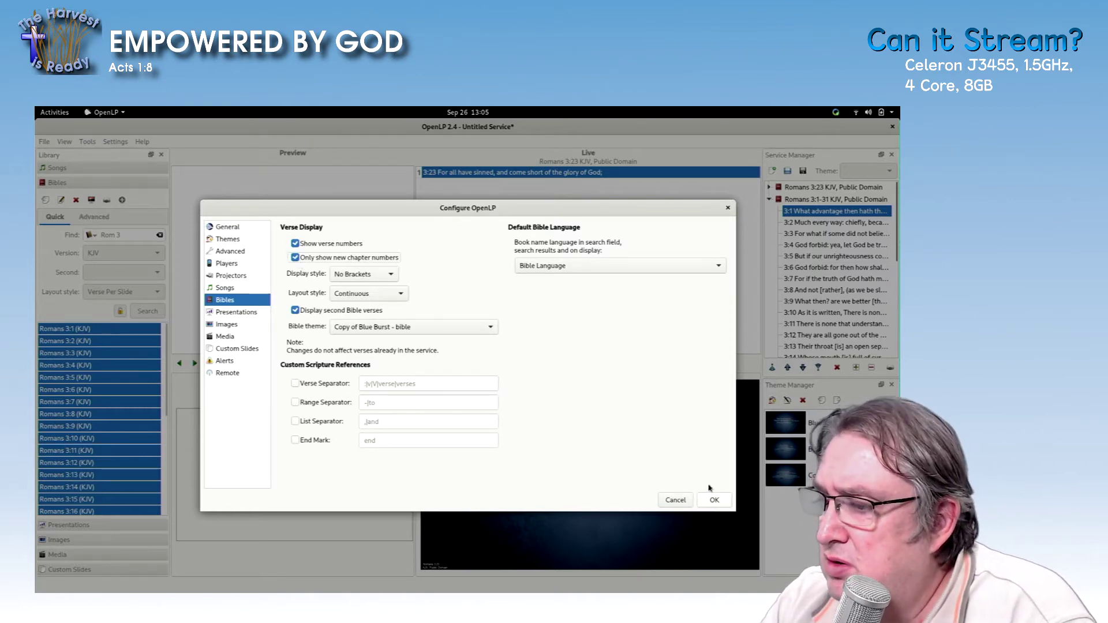
left_click(716, 501)
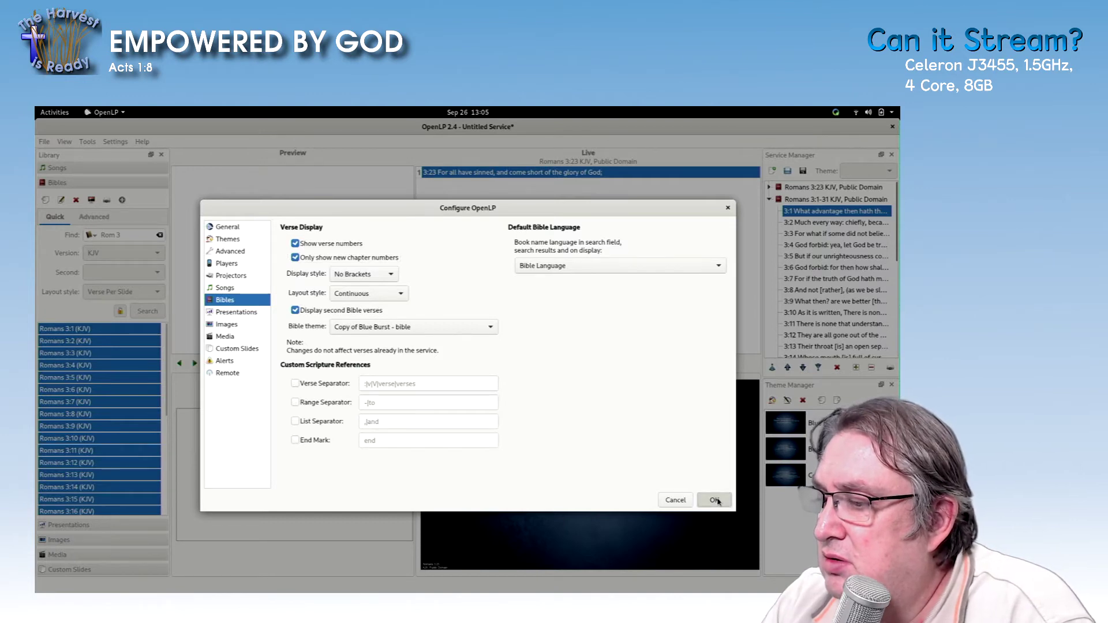
left_click(714, 500)
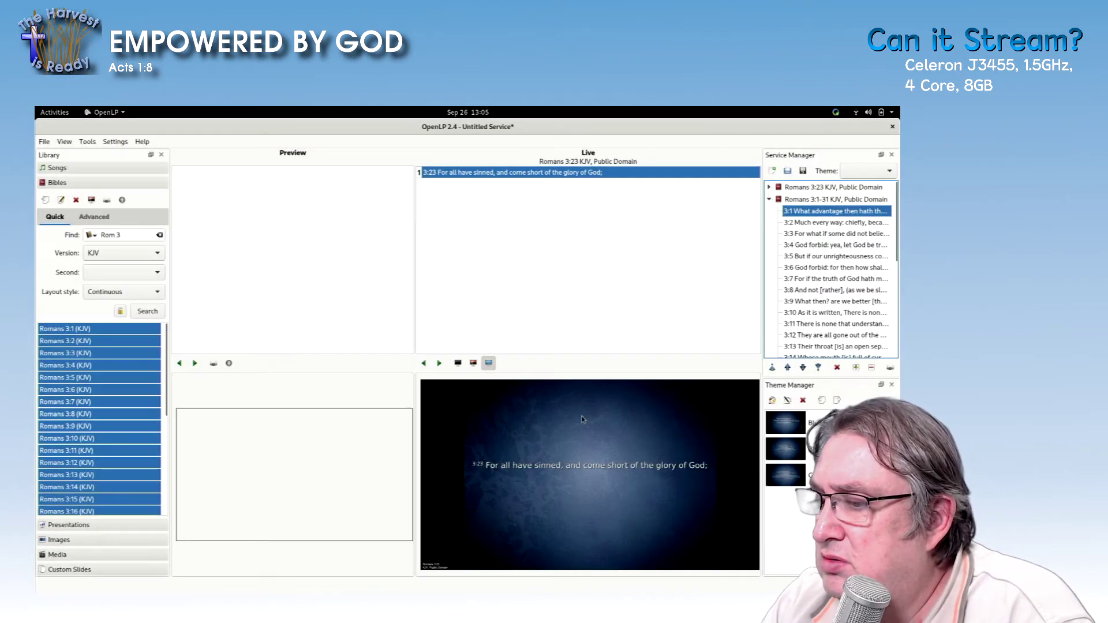
Step: Replace the service items with a fresh Romans 3:1-31 KJV item and expand it
left_click(801, 201)
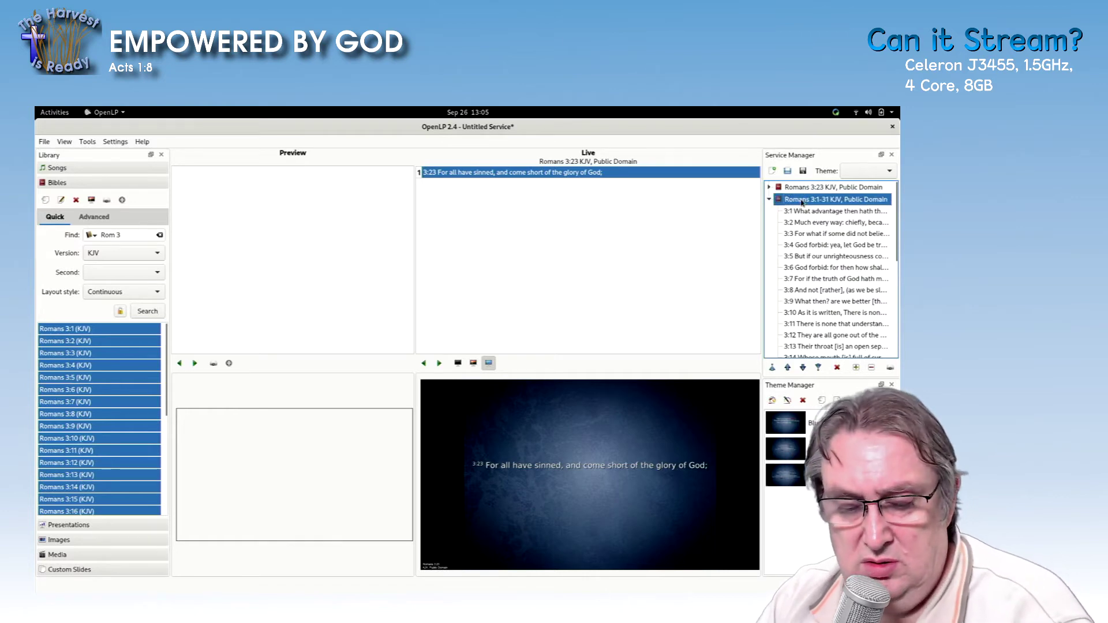
key("Delete")
key("Delete")
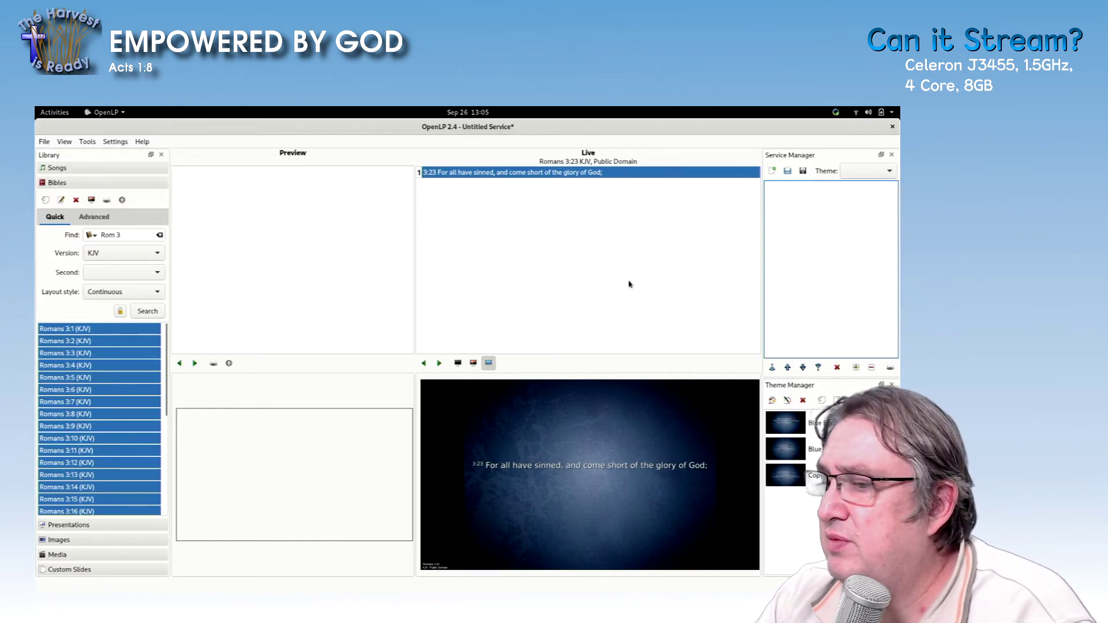
left_click_drag(159, 329, 791, 195)
left_click(776, 189)
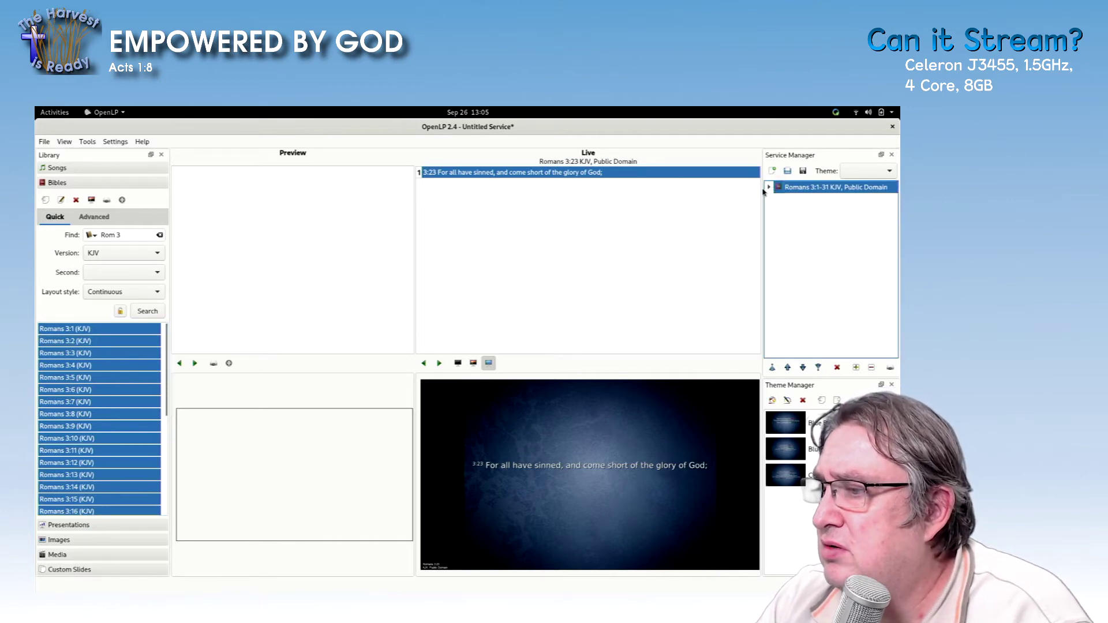
left_click(771, 186)
left_click(802, 198)
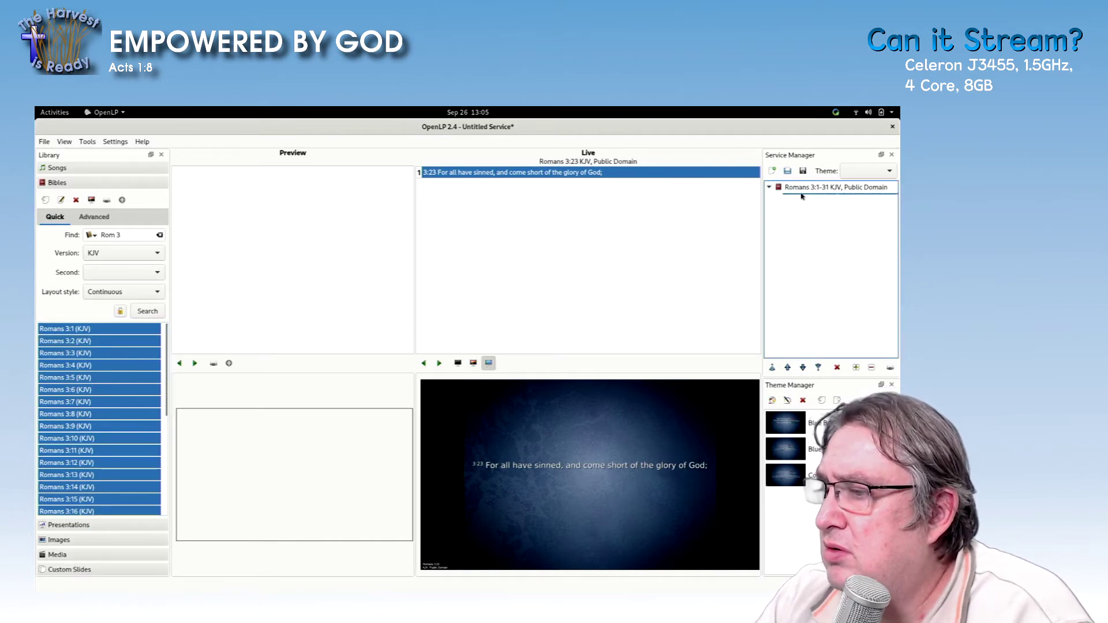
Step: Send Romans 3:1-31 live and step through to the verses 9–13 slide
double_click(804, 203)
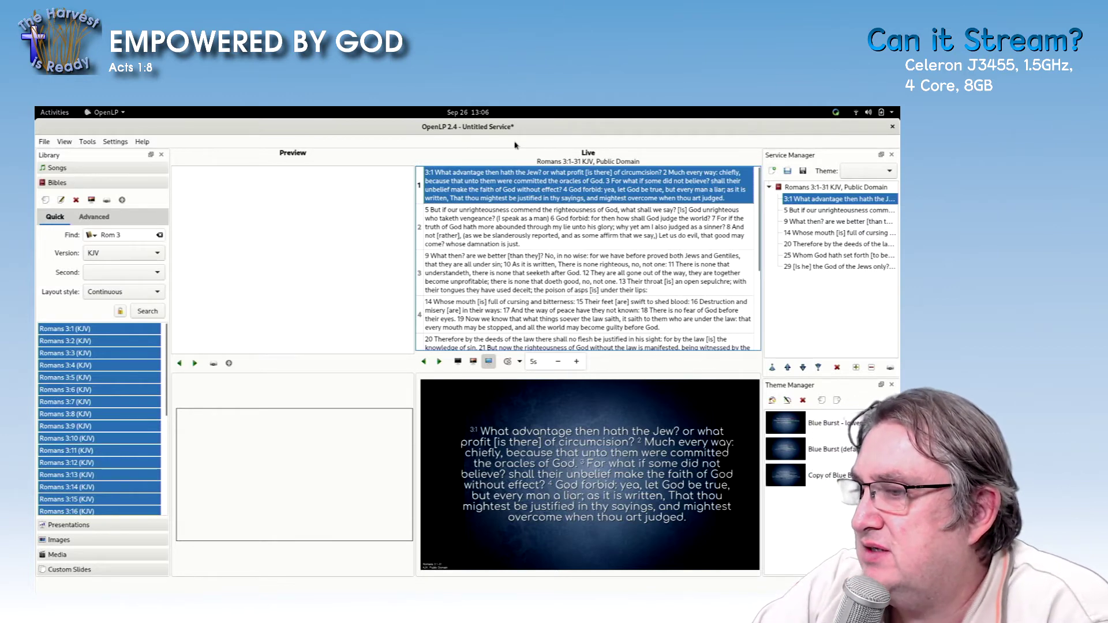
left_click(503, 230)
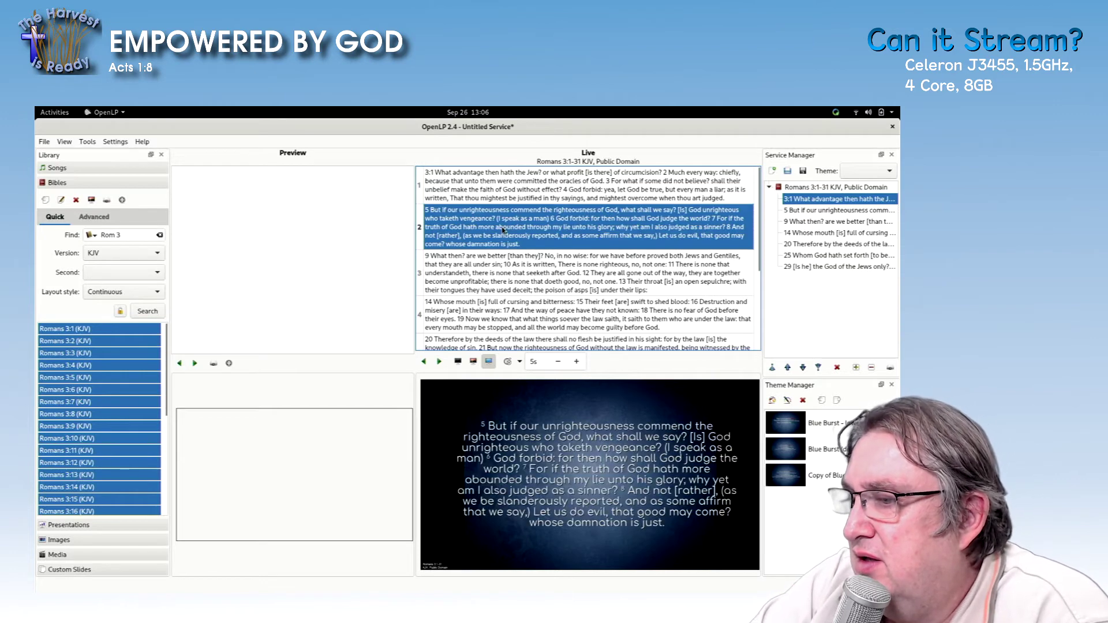
key("Down")
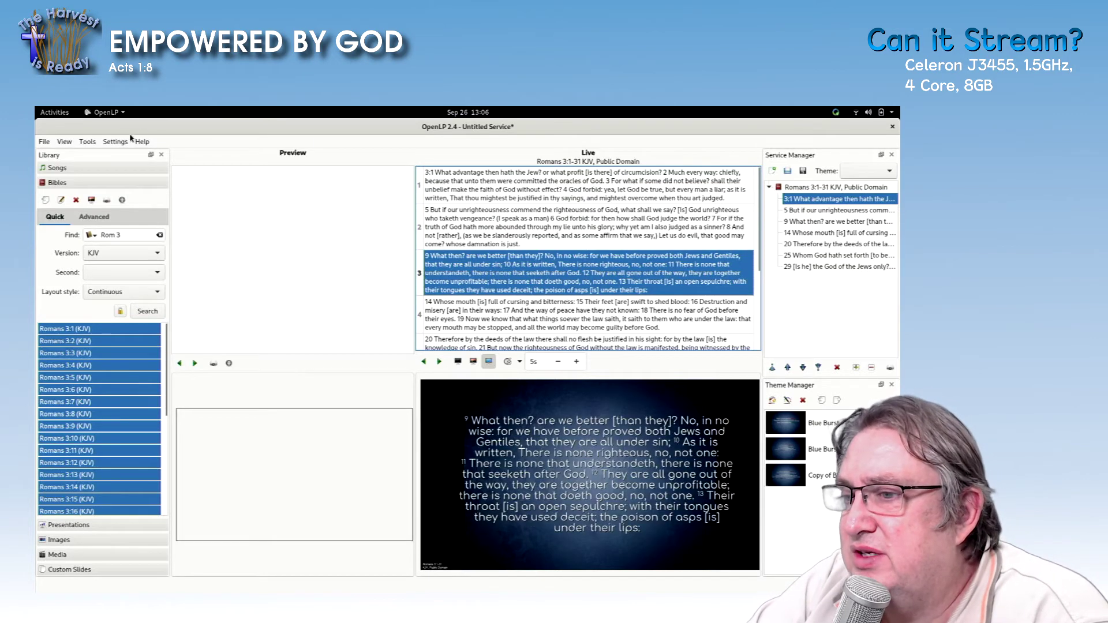
Step: Override the output display position to X 0, Y -1080 at 1920×1080
left_click(116, 142)
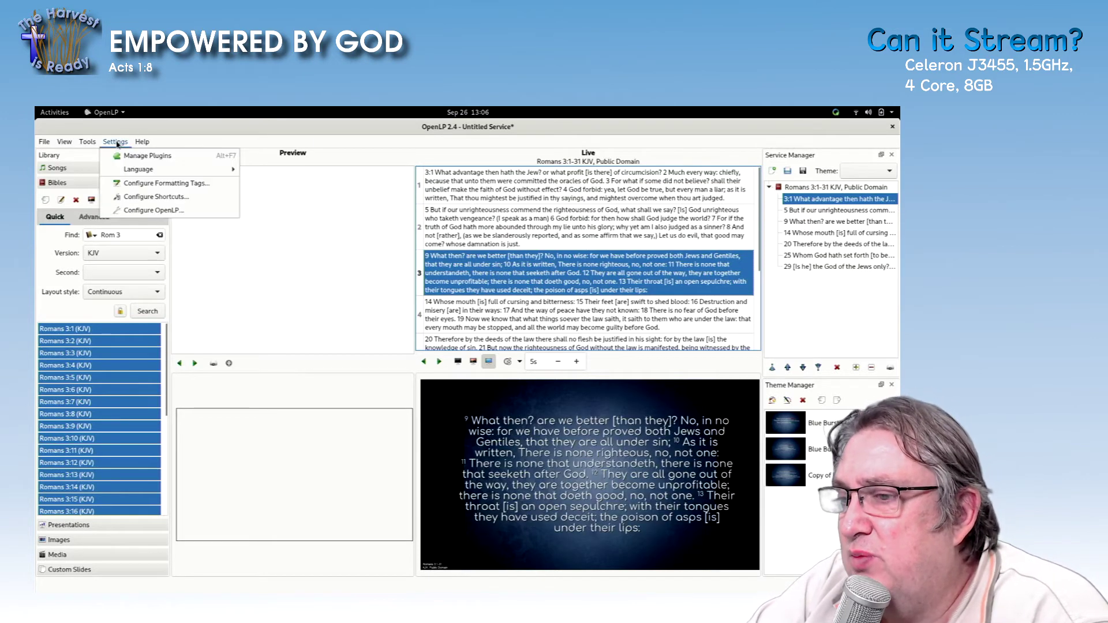
left_click(141, 211)
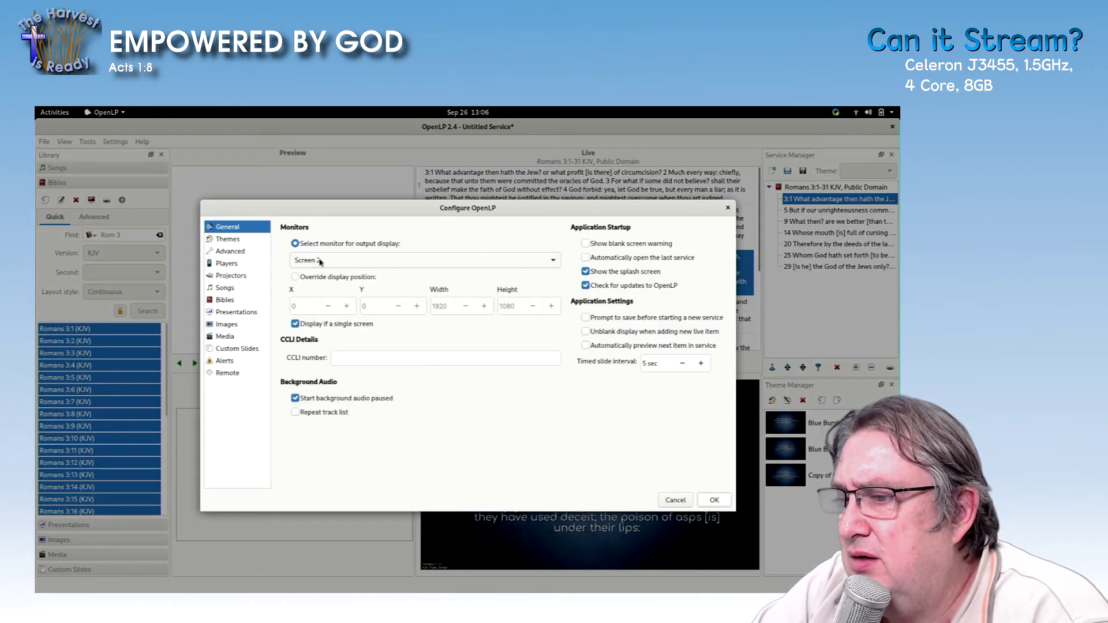
left_click(304, 277)
left_click(298, 306)
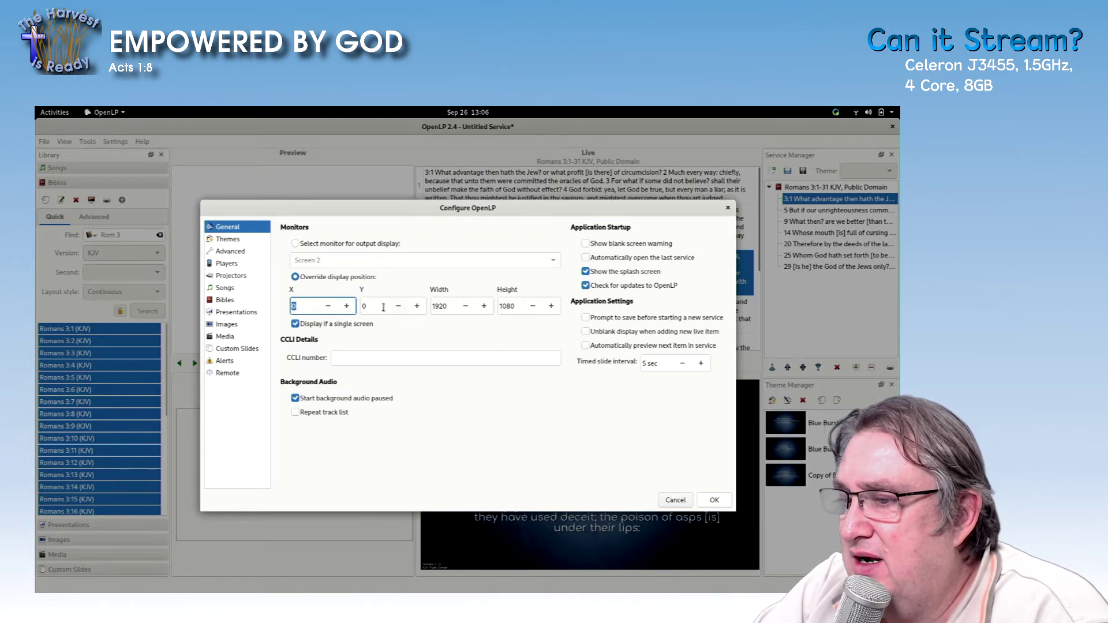
key("Tab")
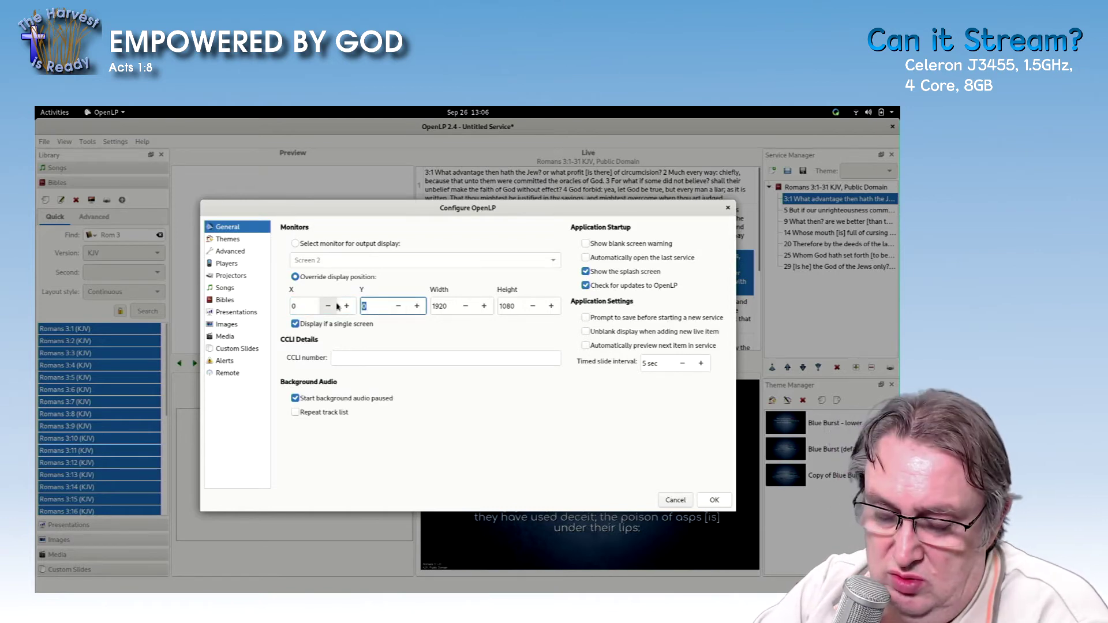
type("1080")
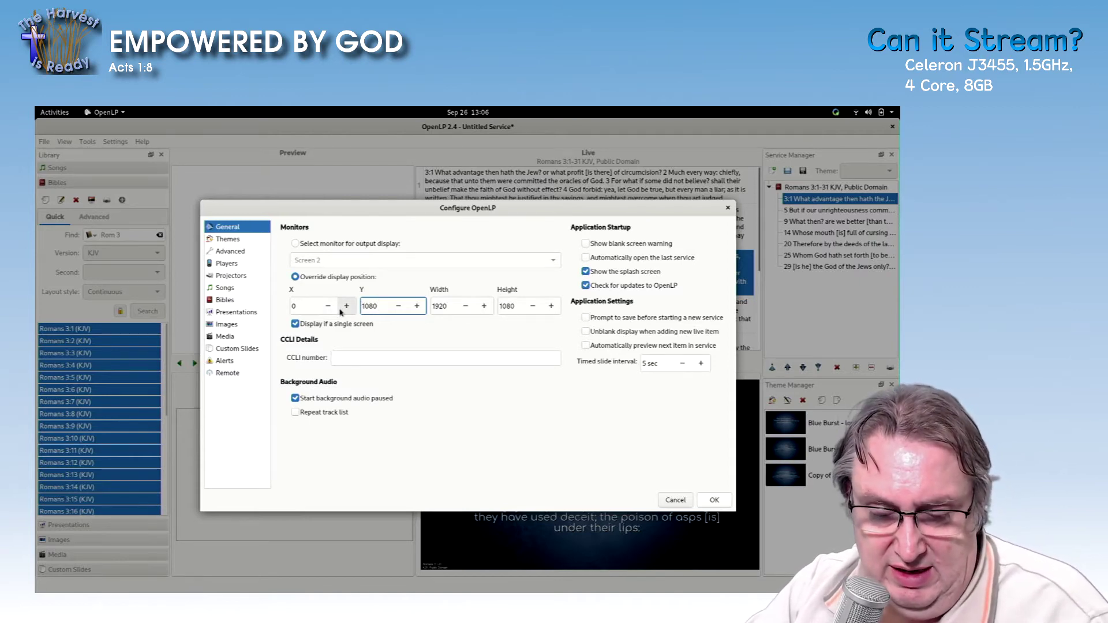
key("Home")
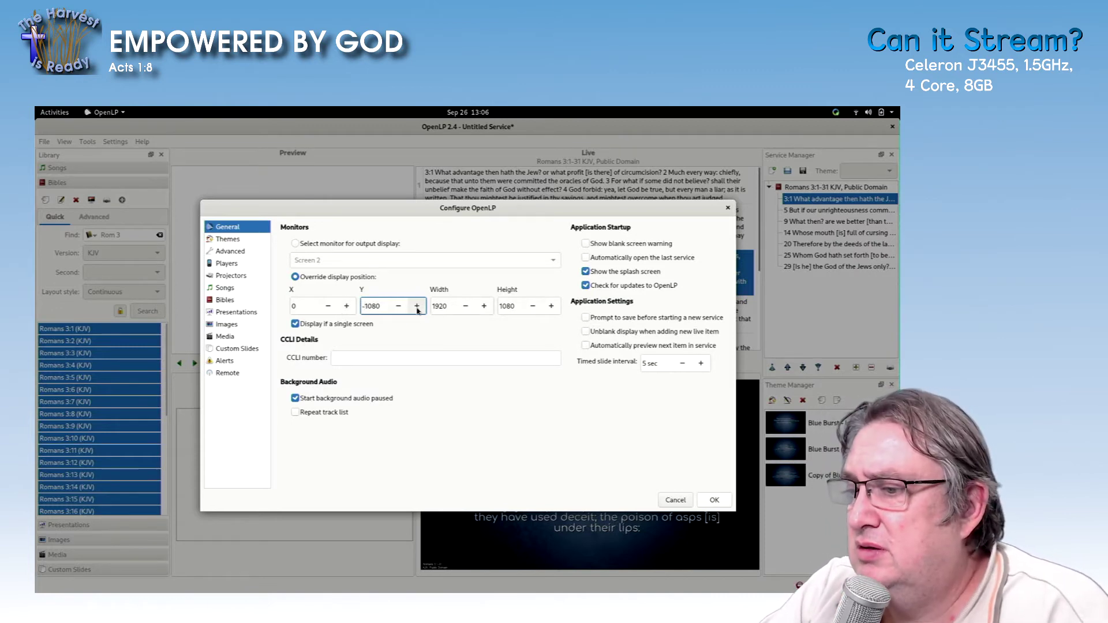
left_click(716, 503)
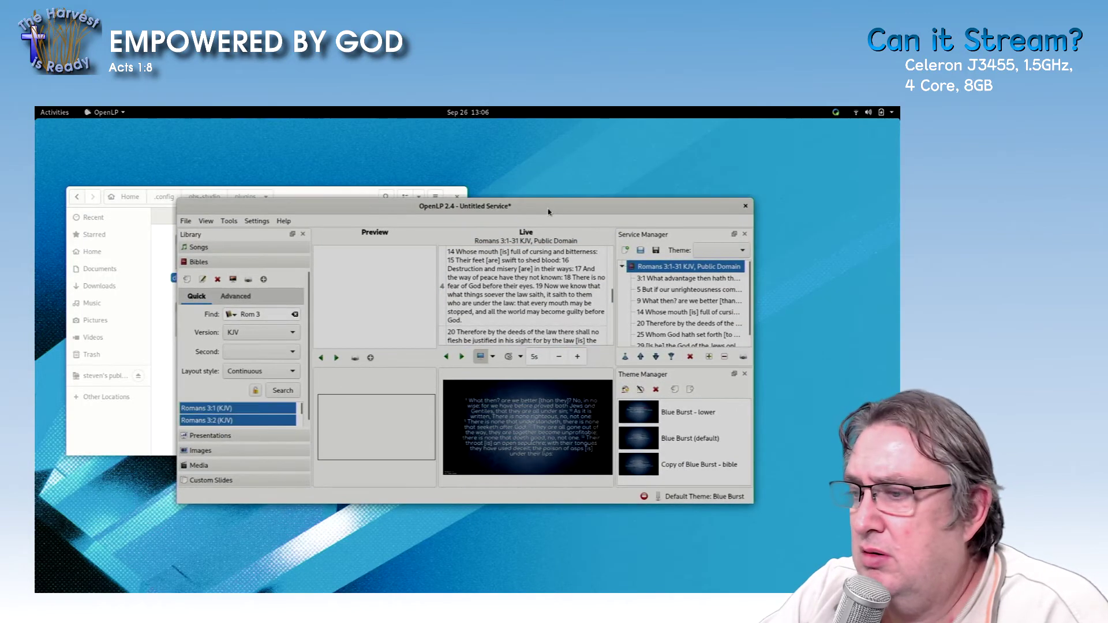
Step: Maximize OpenLP and show the verses 14-19 and 20-24 slides live
double_click(513, 206)
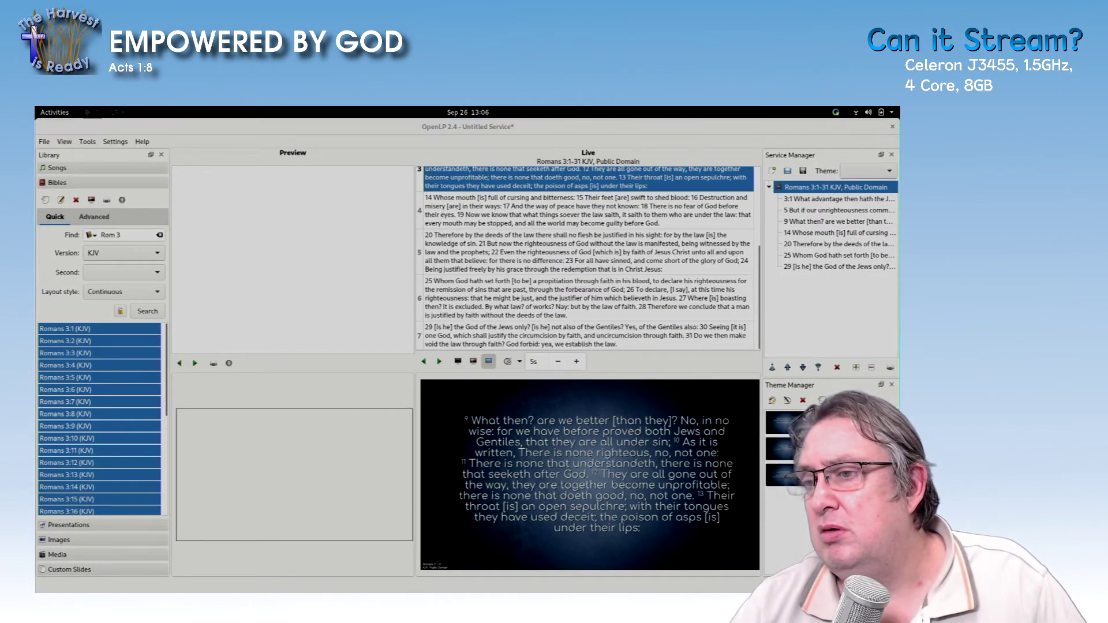
left_click(511, 220)
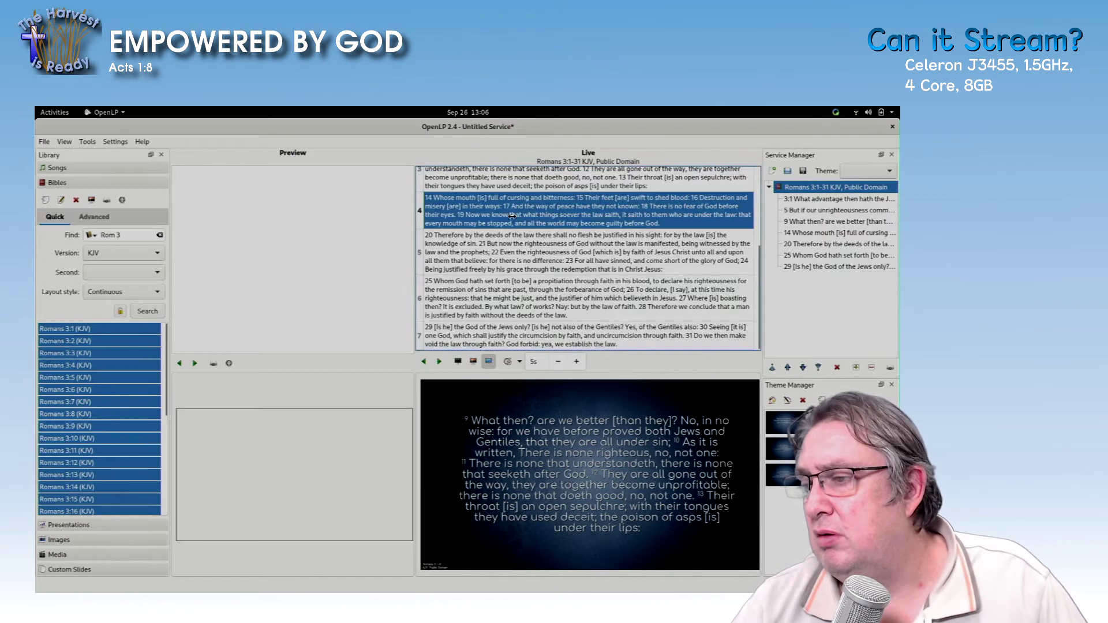
left_click(524, 254)
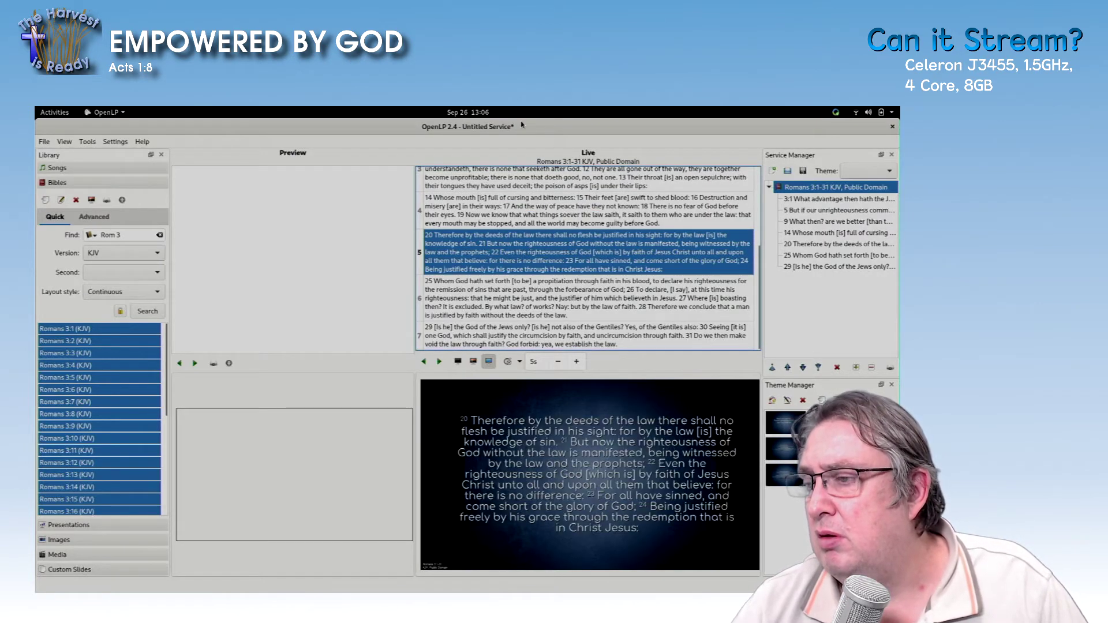
Step: Close OpenLP discarding the unsaved service, then relaunch it via the 'opl' search
left_click_drag(521, 125, 484, 206)
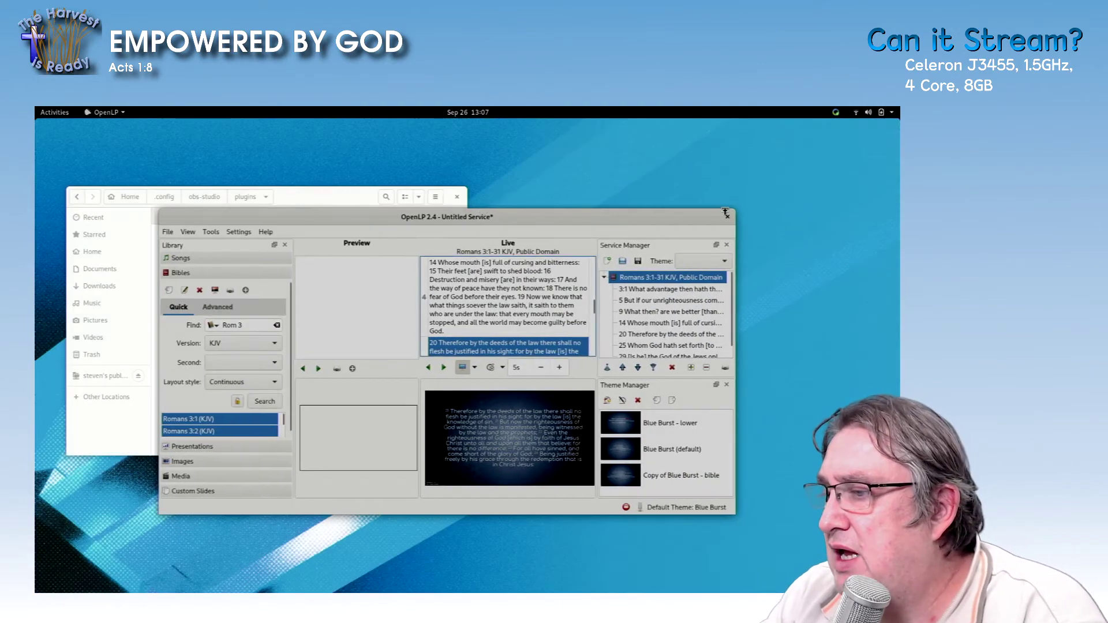
left_click(726, 216)
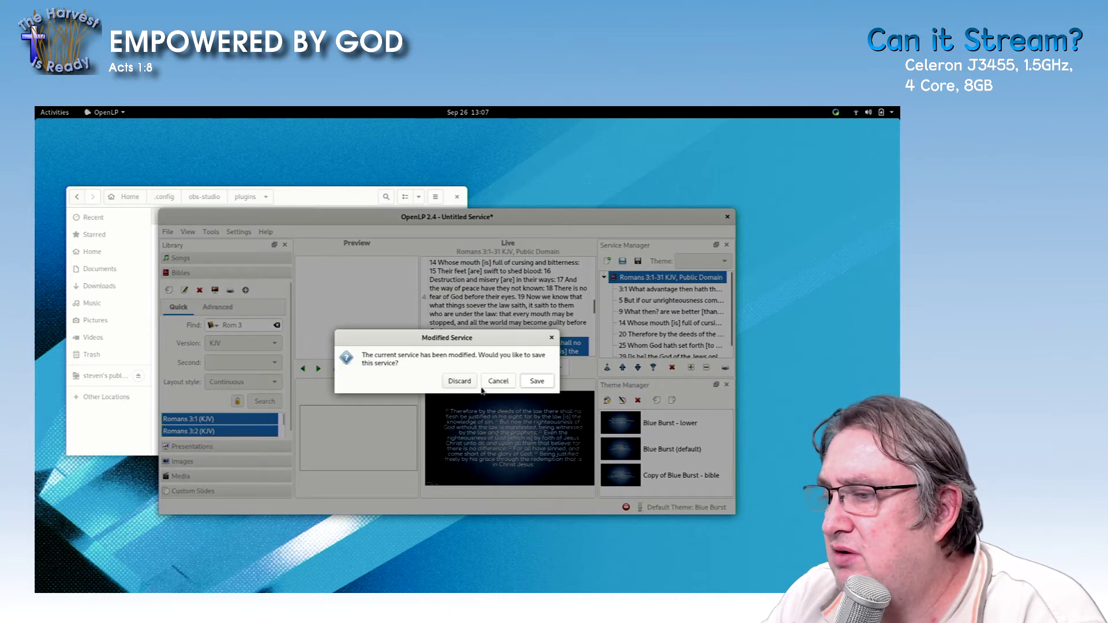
left_click(465, 383)
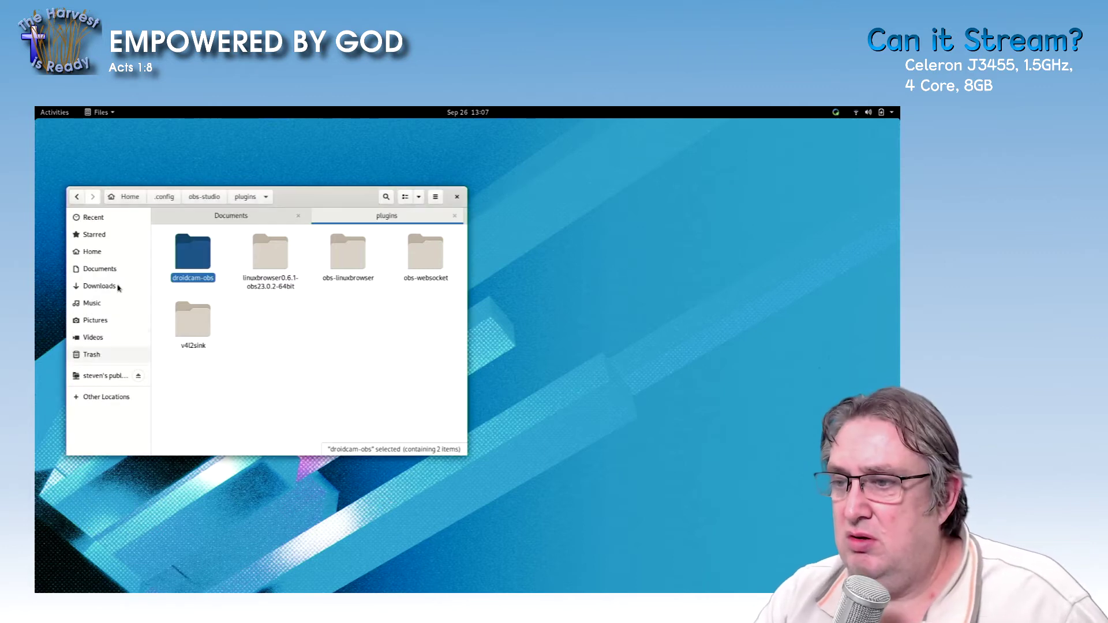
left_click(62, 115)
type("opl")
left_click(276, 200)
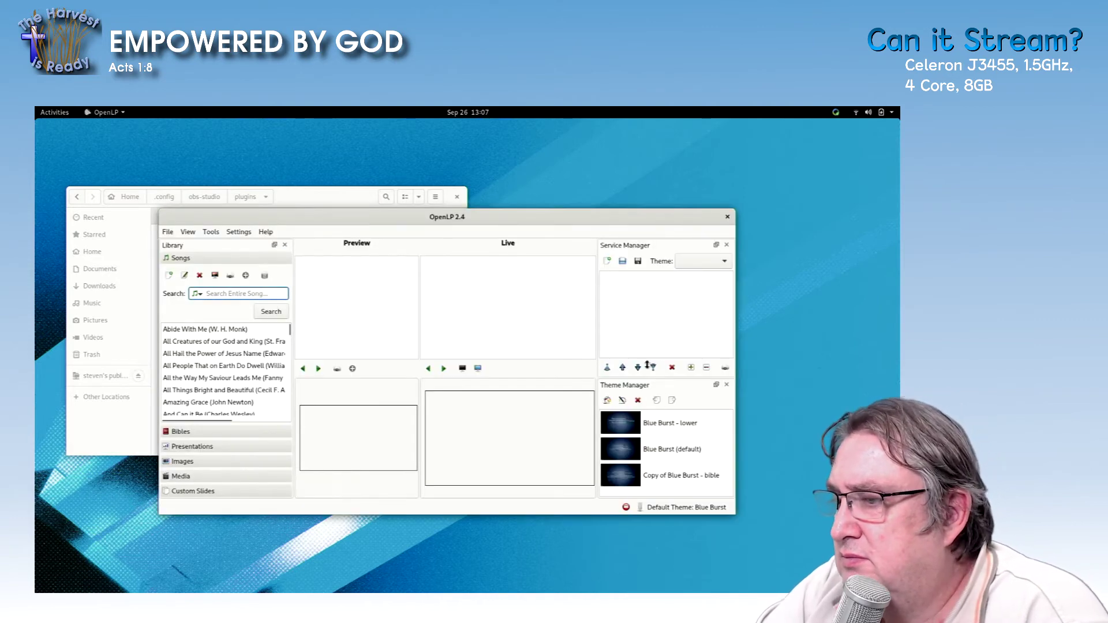
Step: Add the hymn All Creatures of our God and King to the service and expand its verses
left_click(194, 341)
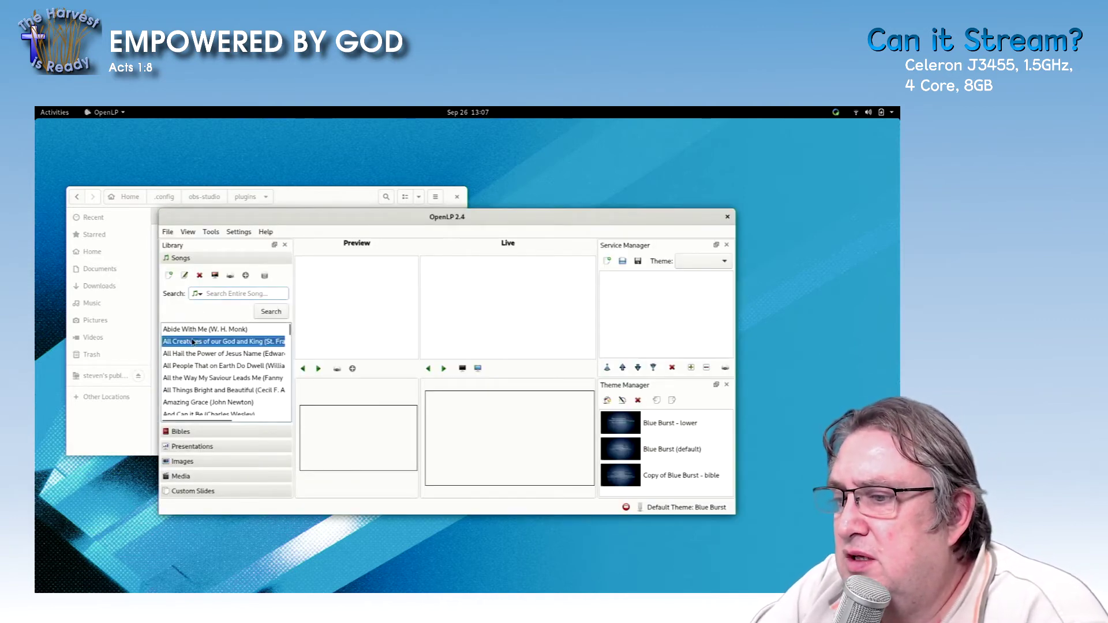
left_click_drag(206, 345, 617, 319)
left_click(602, 278)
left_click(630, 292)
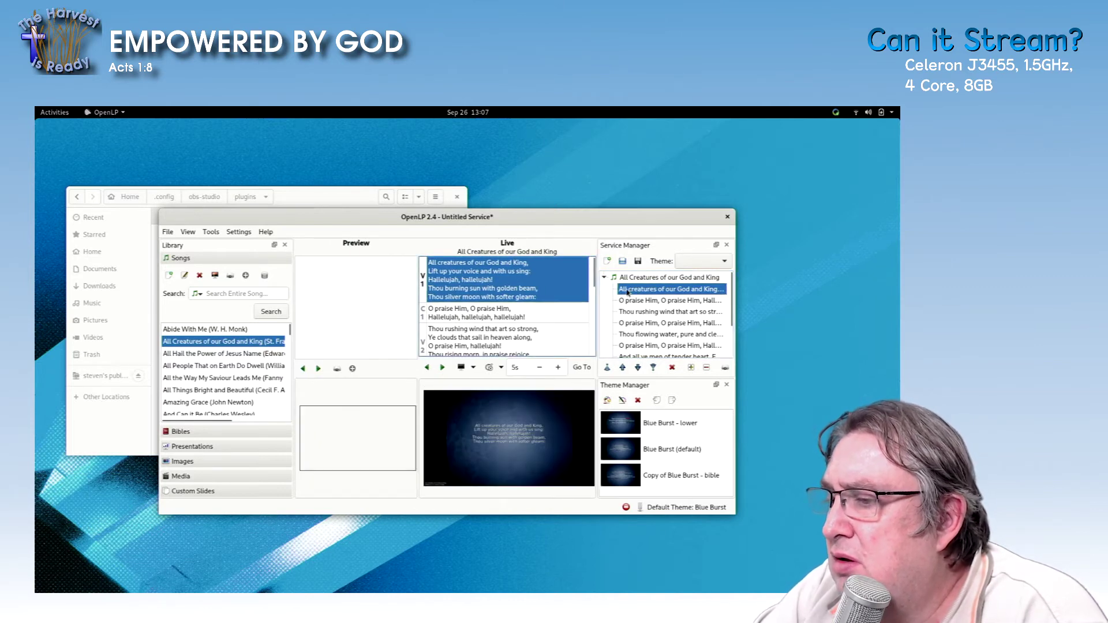
left_click(629, 303)
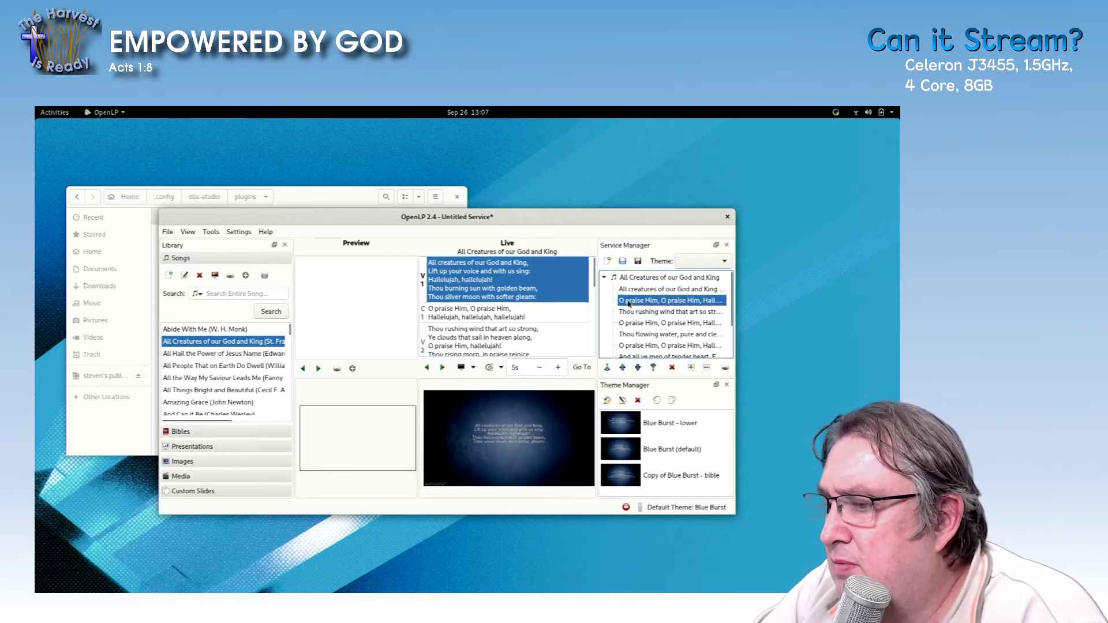
Step: Put the hymn live and check the Service Manager theme list without changing it
double_click(630, 304)
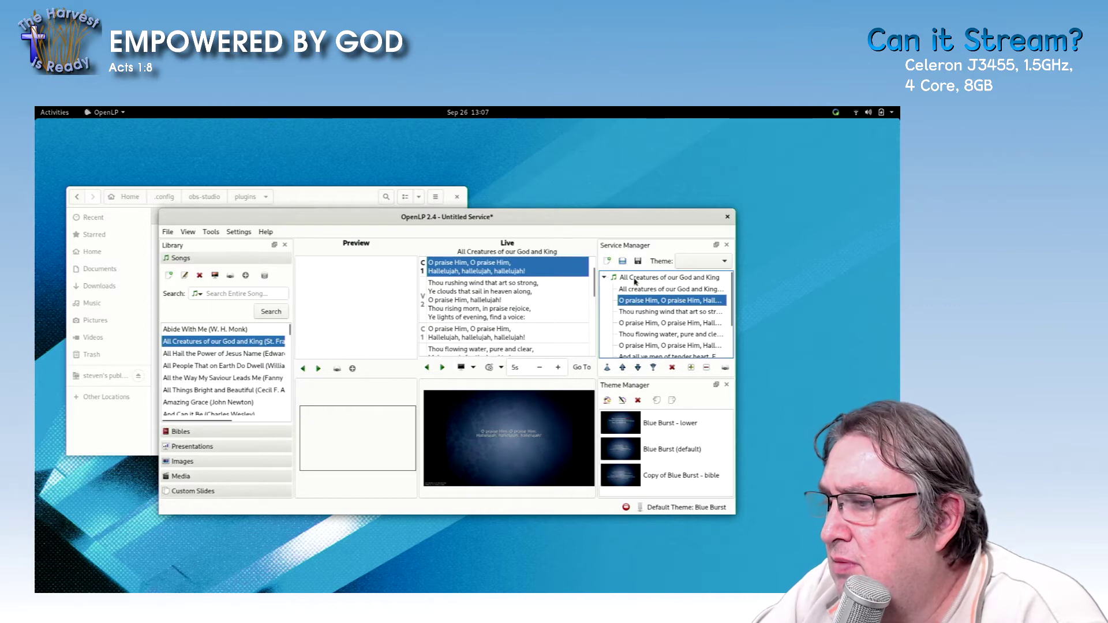
double_click(634, 280)
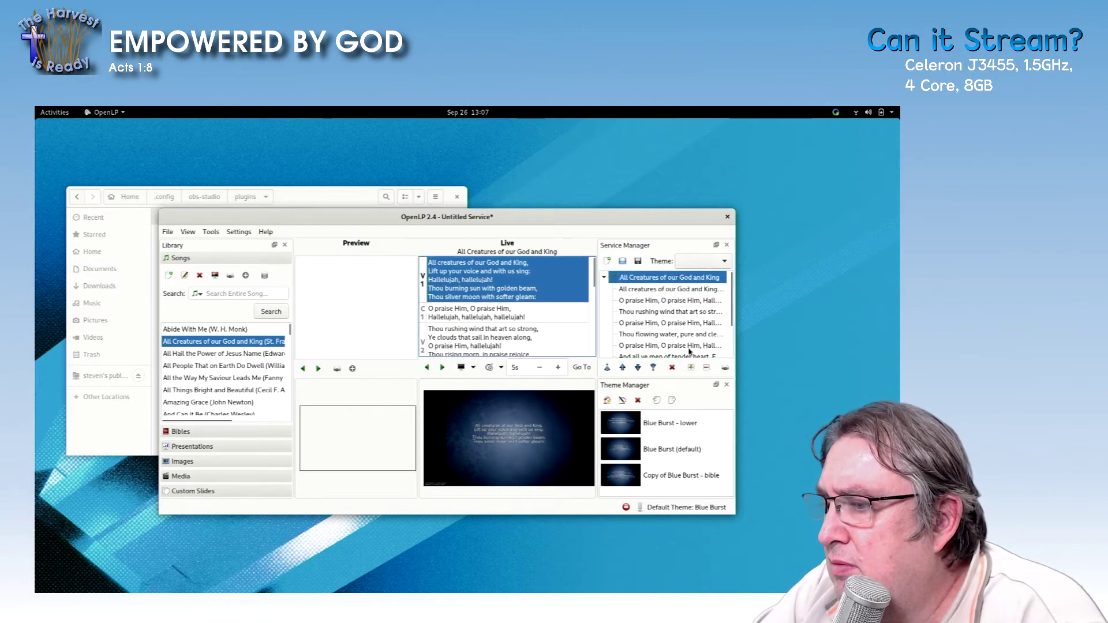
left_click(723, 263)
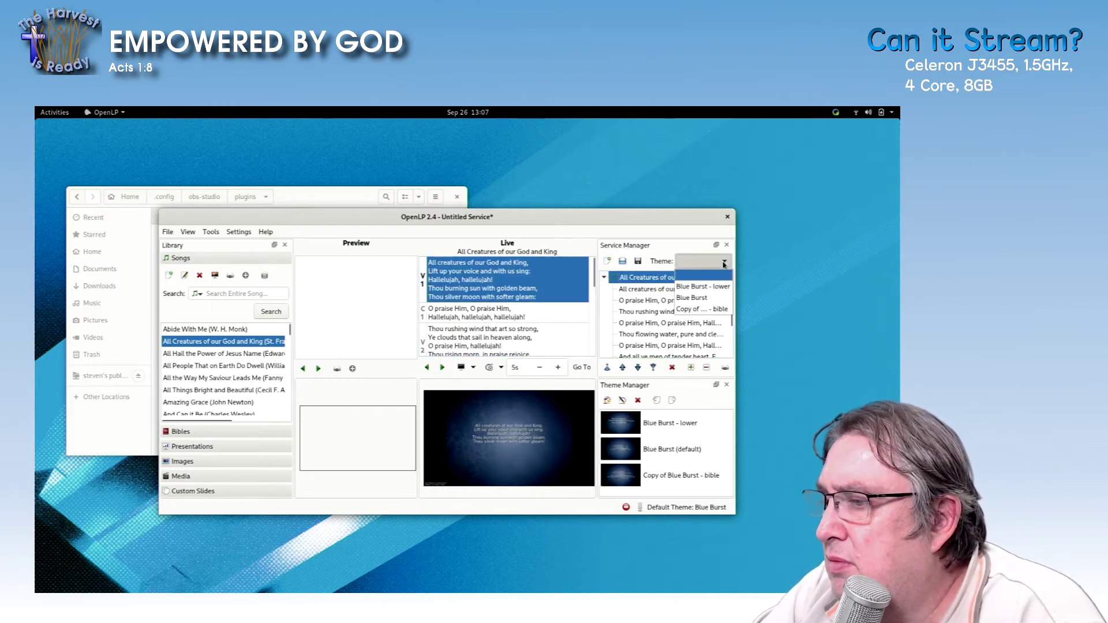
left_click(723, 264)
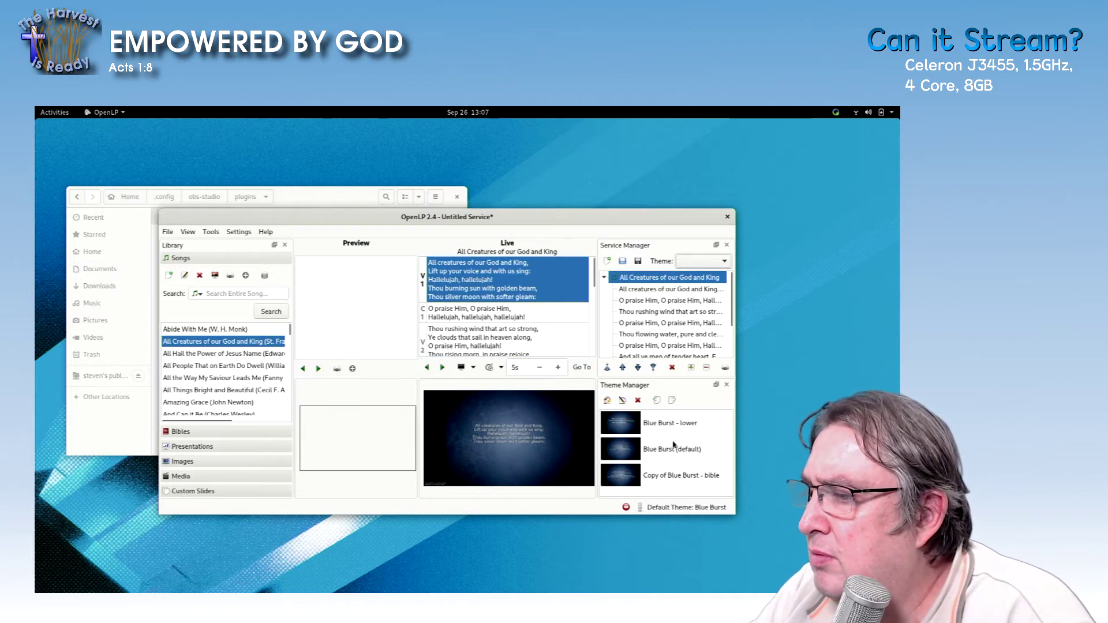
Step: Make Blue Burst - lower the global default theme and the hymn's item theme
left_click(680, 423)
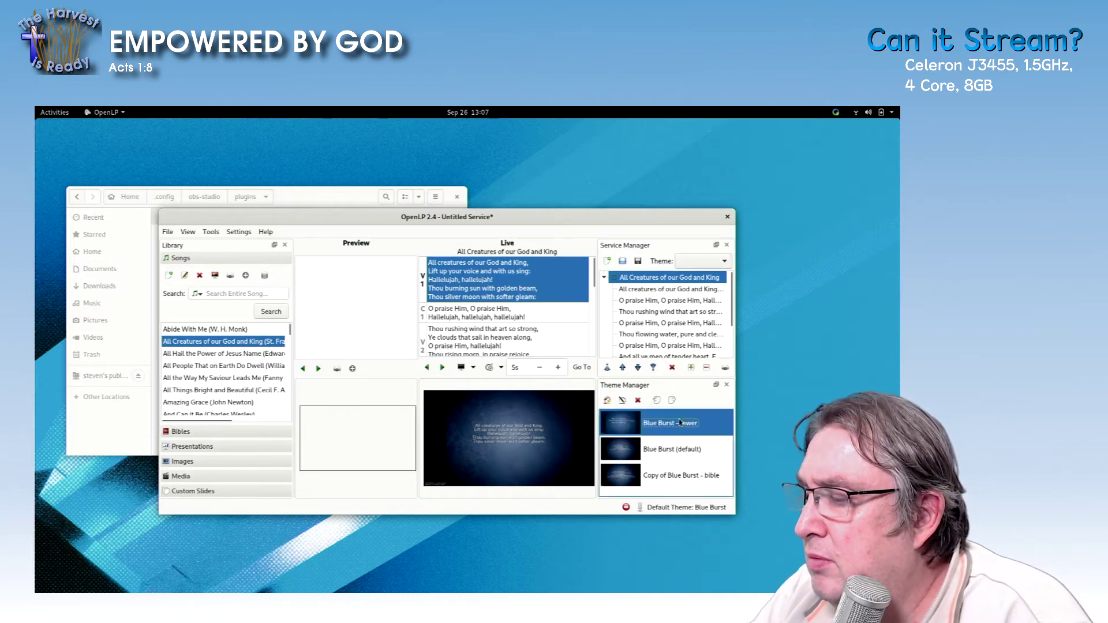
right_click(680, 422)
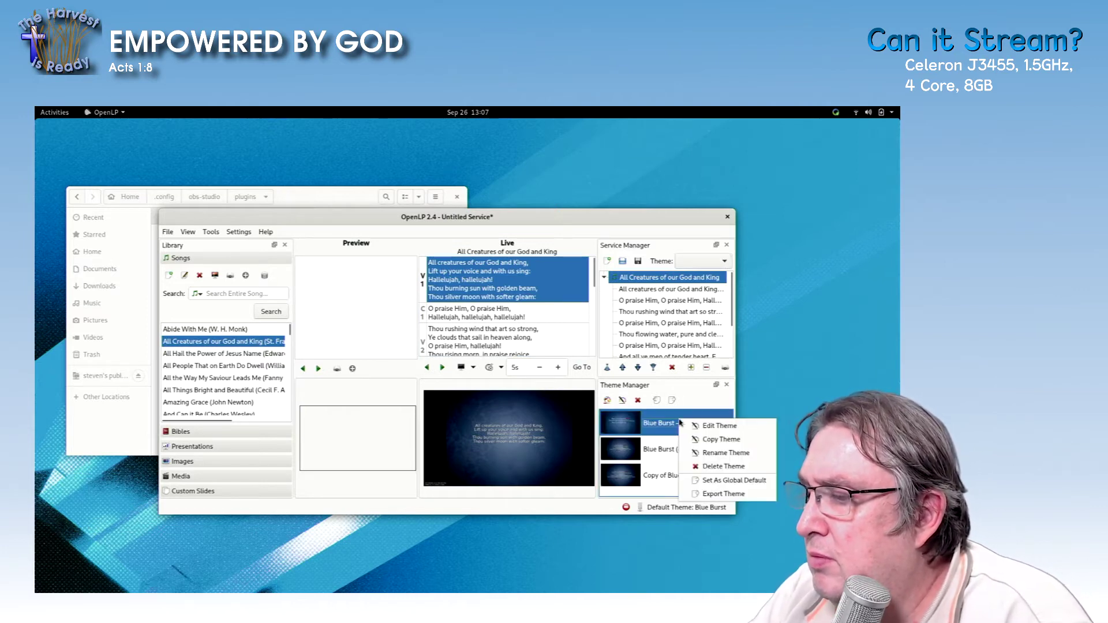
left_click(720, 481)
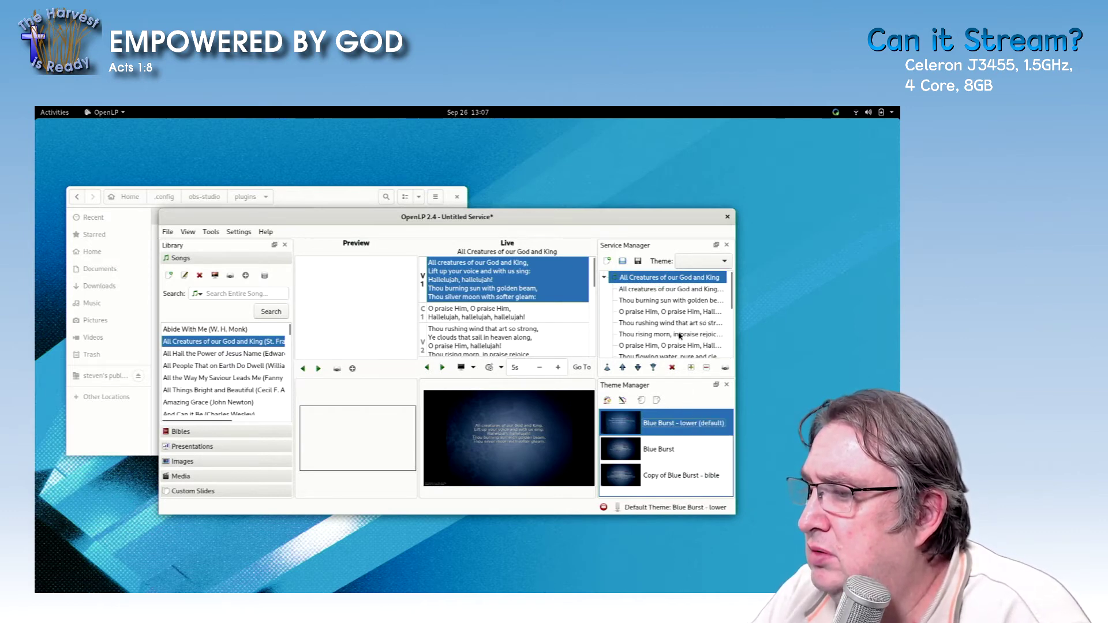
right_click(671, 280)
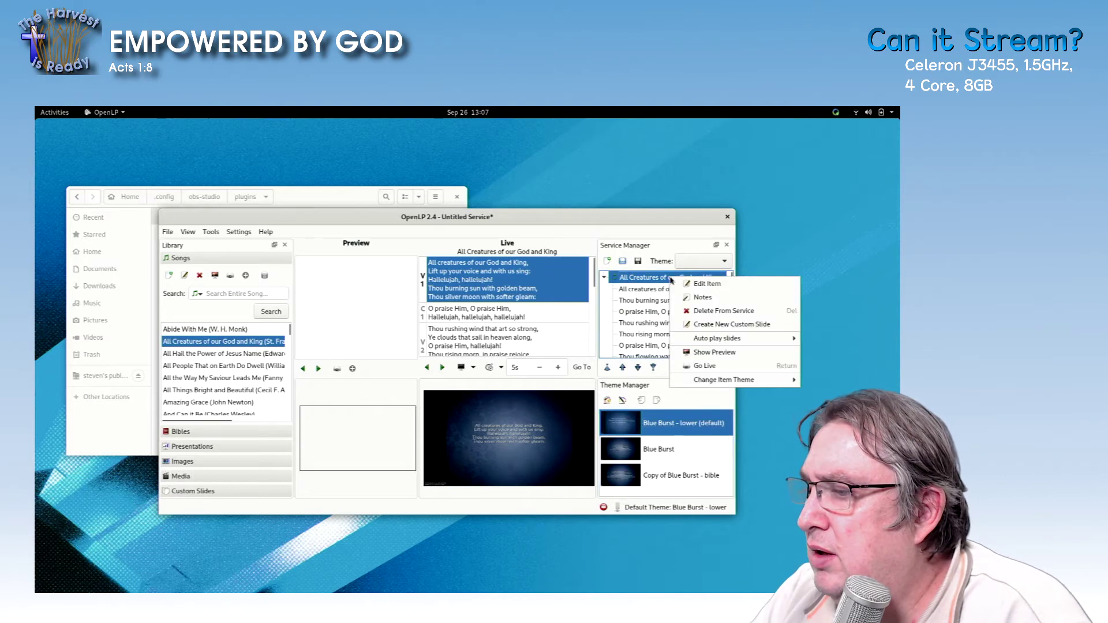
mouse_move(719, 378)
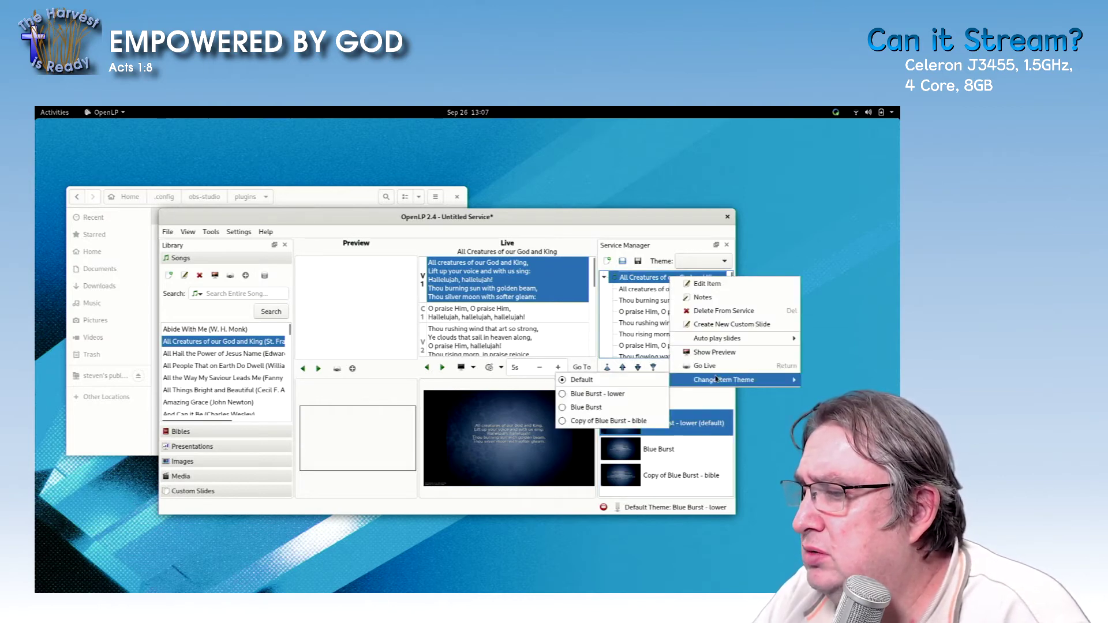
left_click(644, 398)
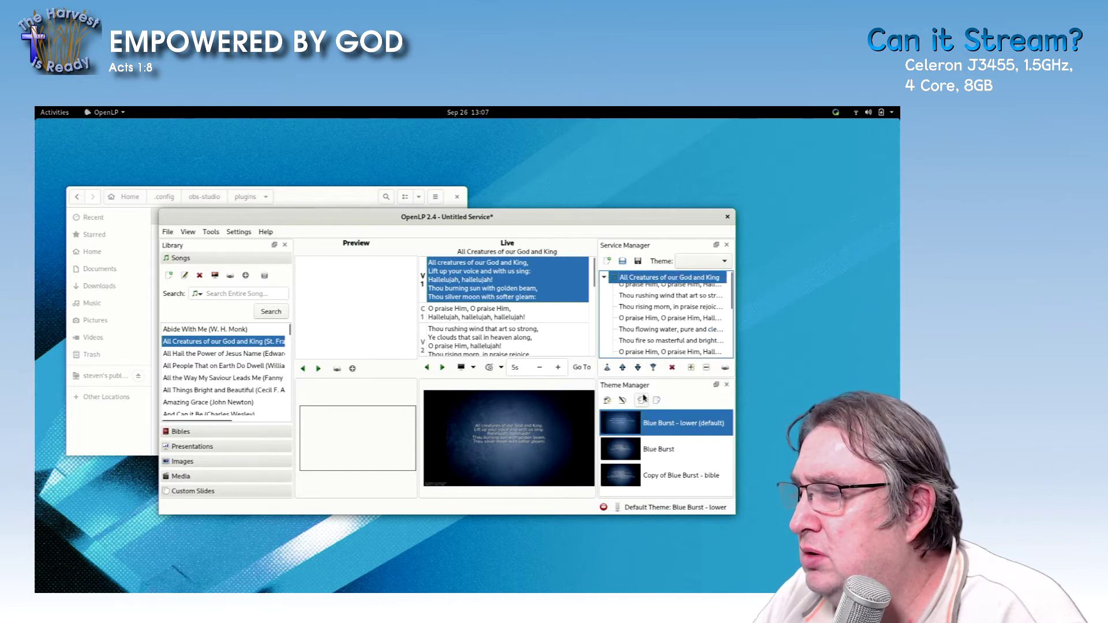
Step: Step the hymn's live slides through the verses and chorus, ending back on verse V1
double_click(644, 288)
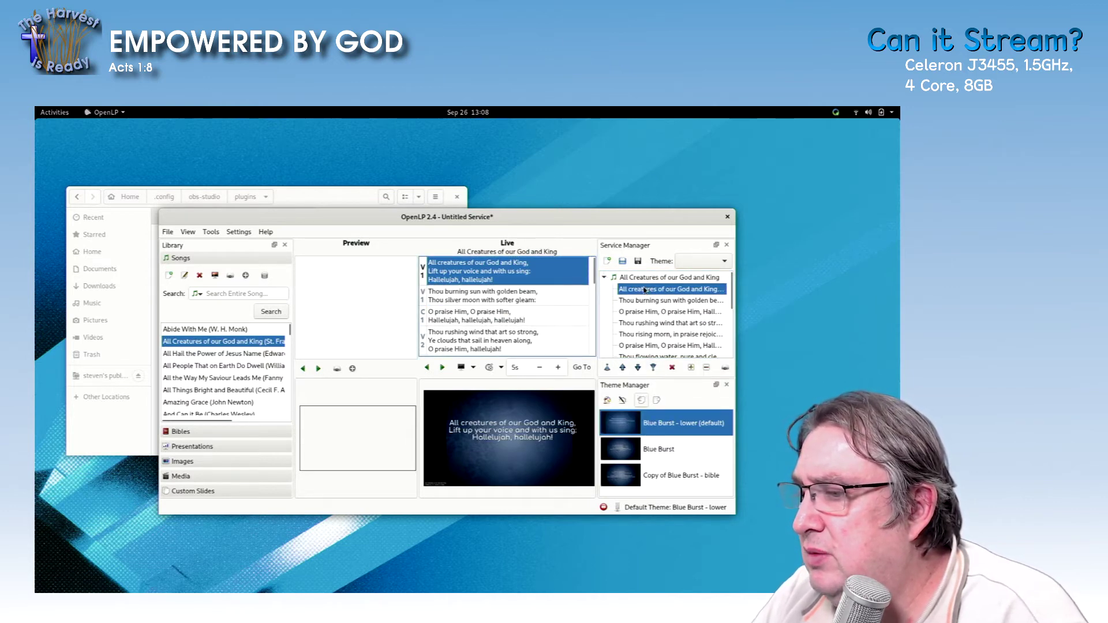
double_click(643, 301)
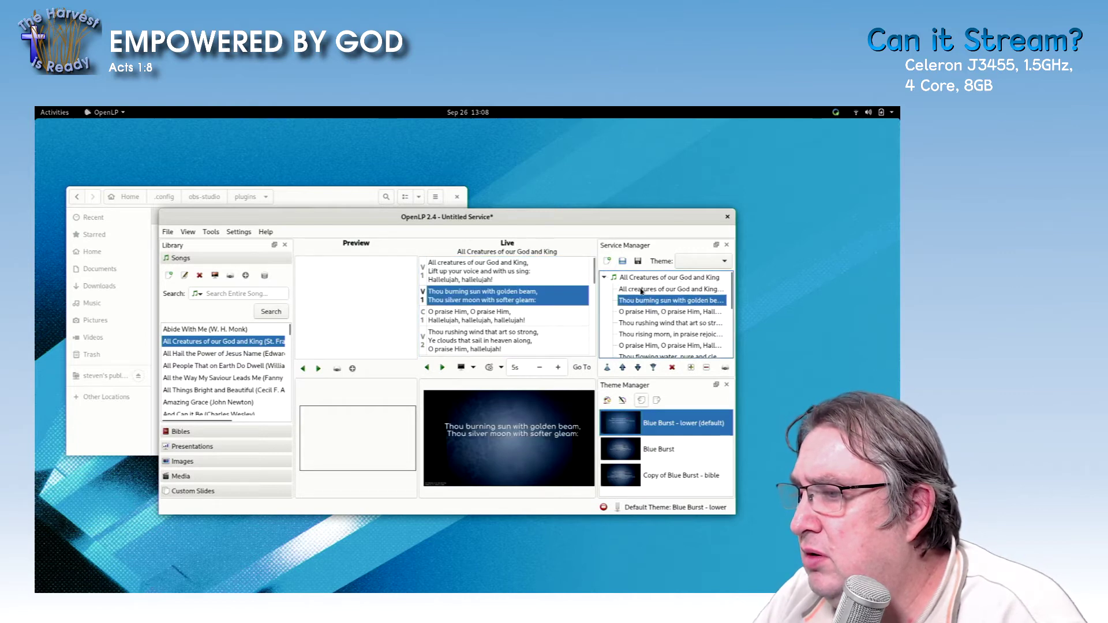
left_click(640, 290)
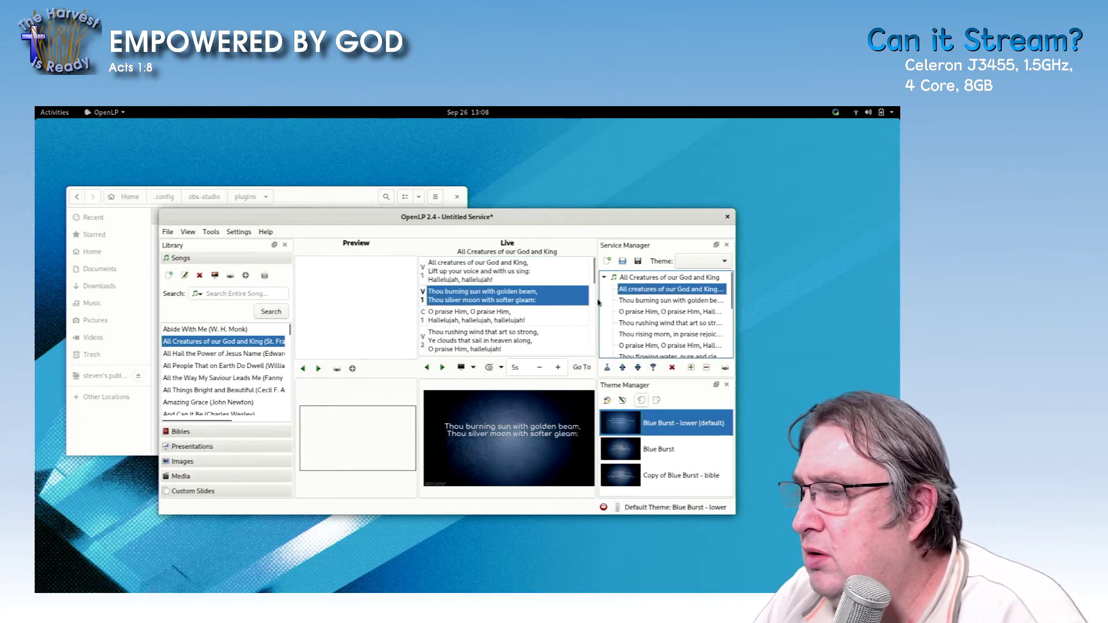
left_click(535, 281)
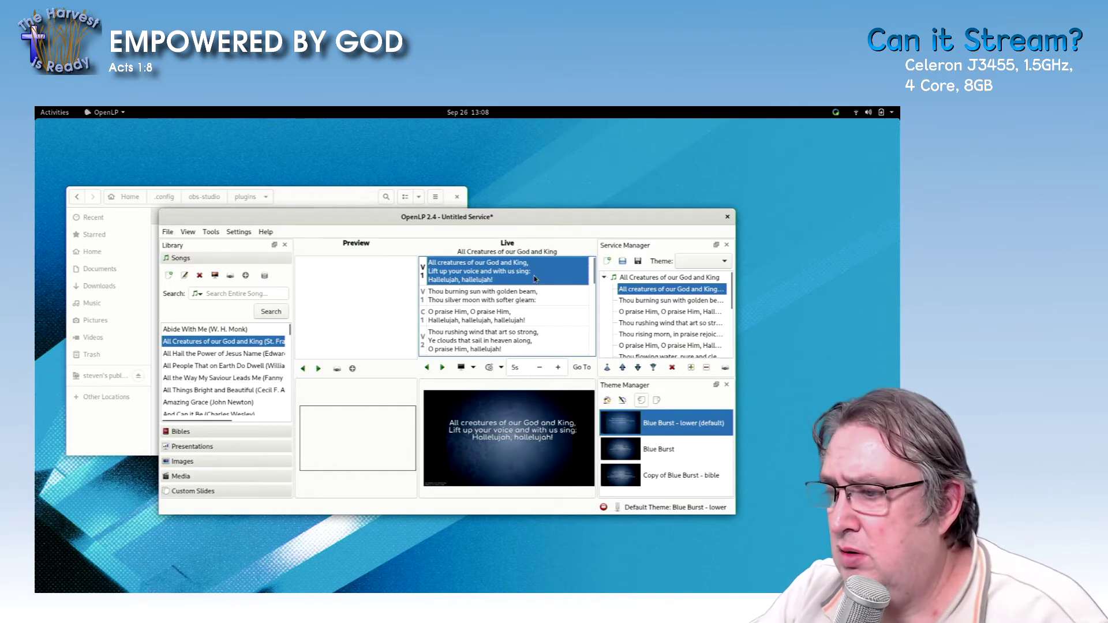
key("Down")
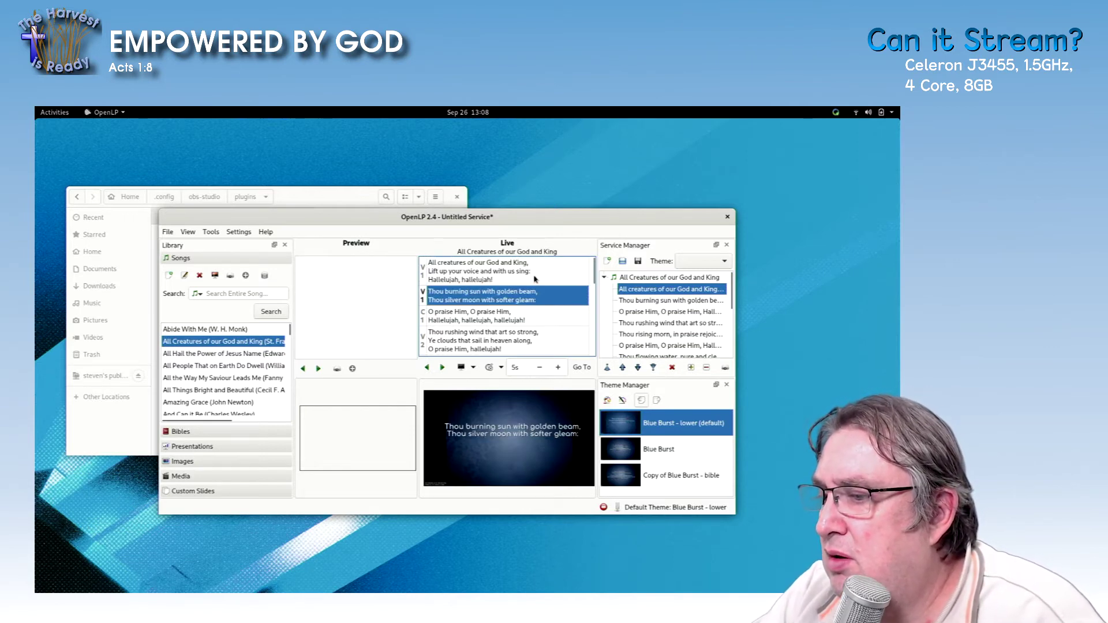
key("Down")
left_click(521, 272)
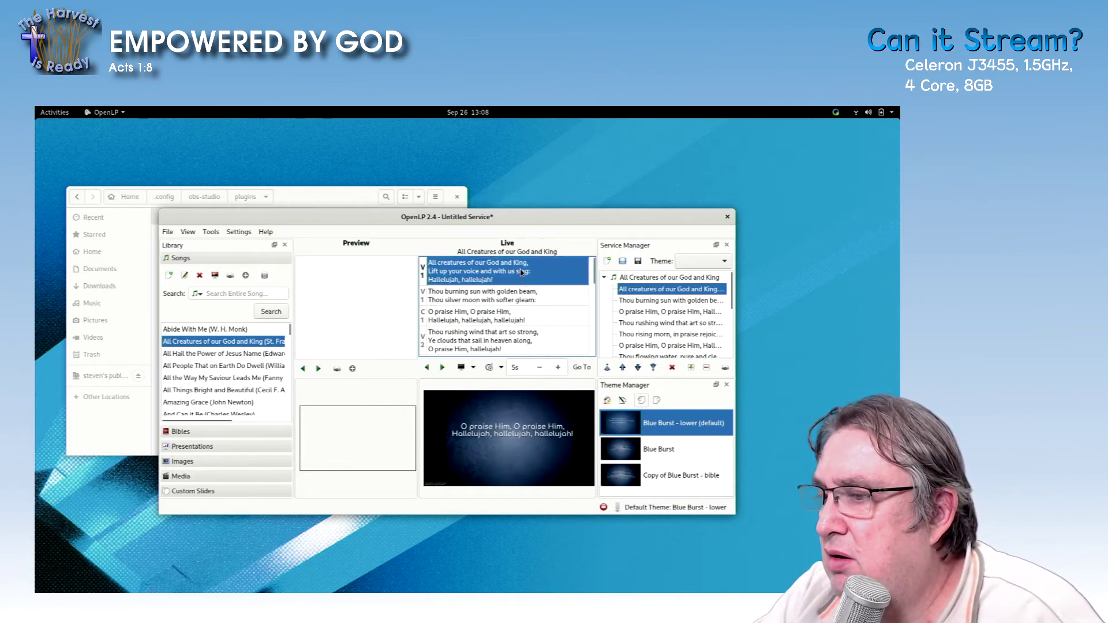
Step: Maximise OpenLP, then launch Firefox and restore its window to a smaller size
double_click(525, 219)
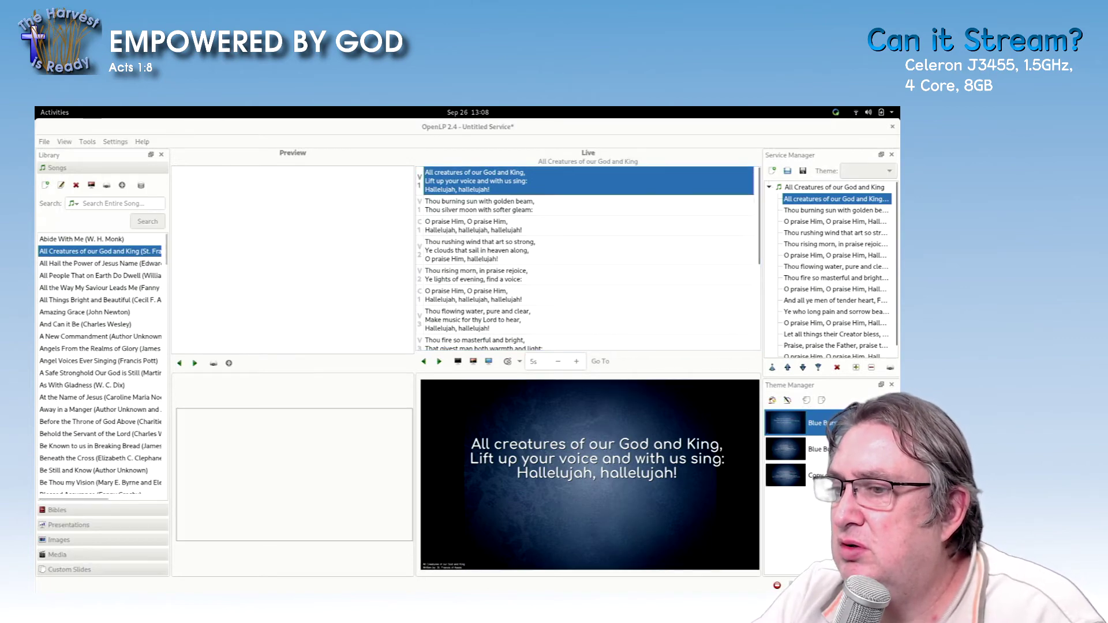
left_click(55, 112)
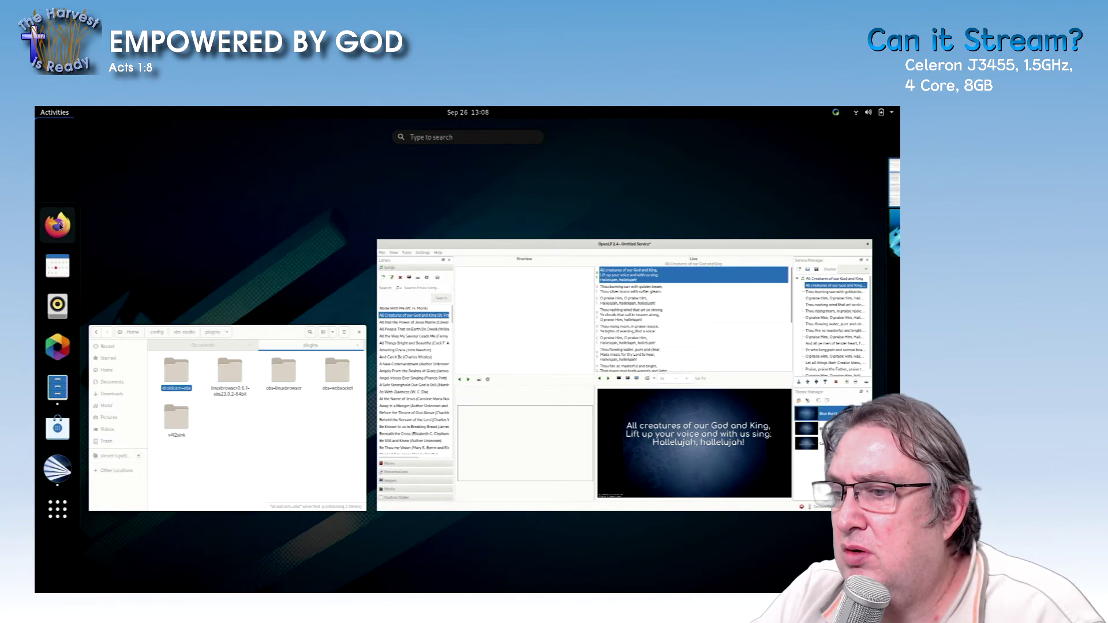
left_click(58, 224)
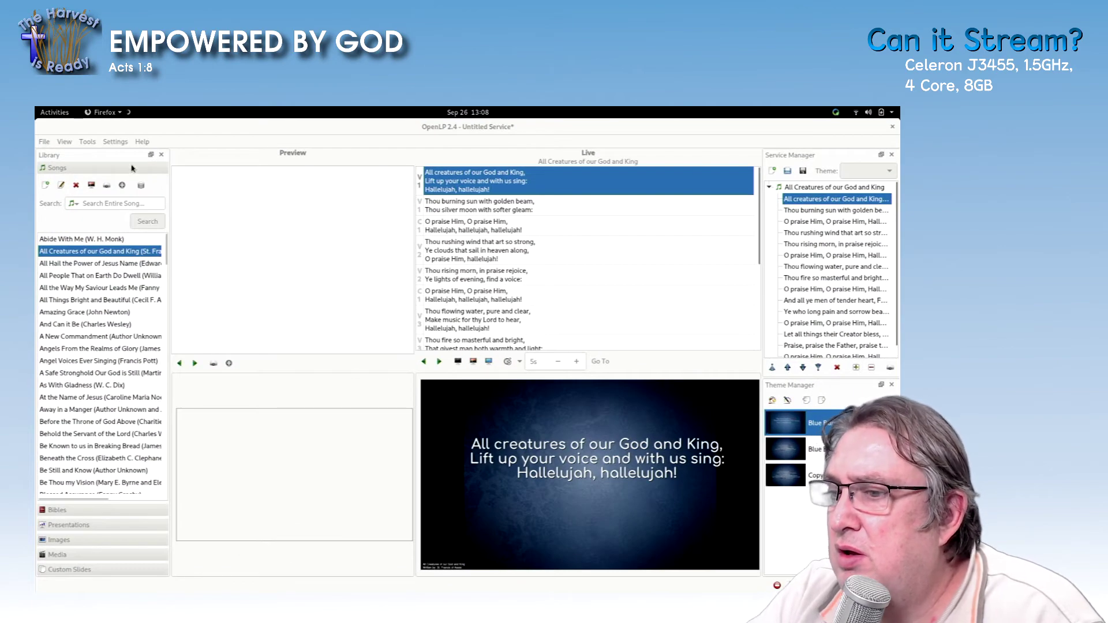
left_click_drag(200, 127, 362, 332)
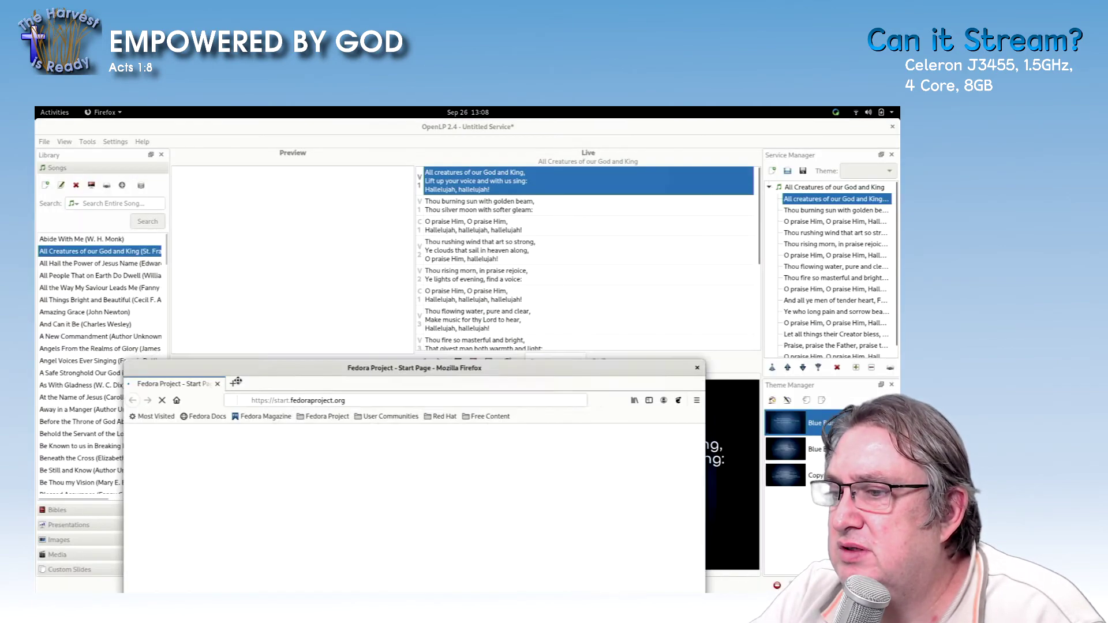
left_click(118, 143)
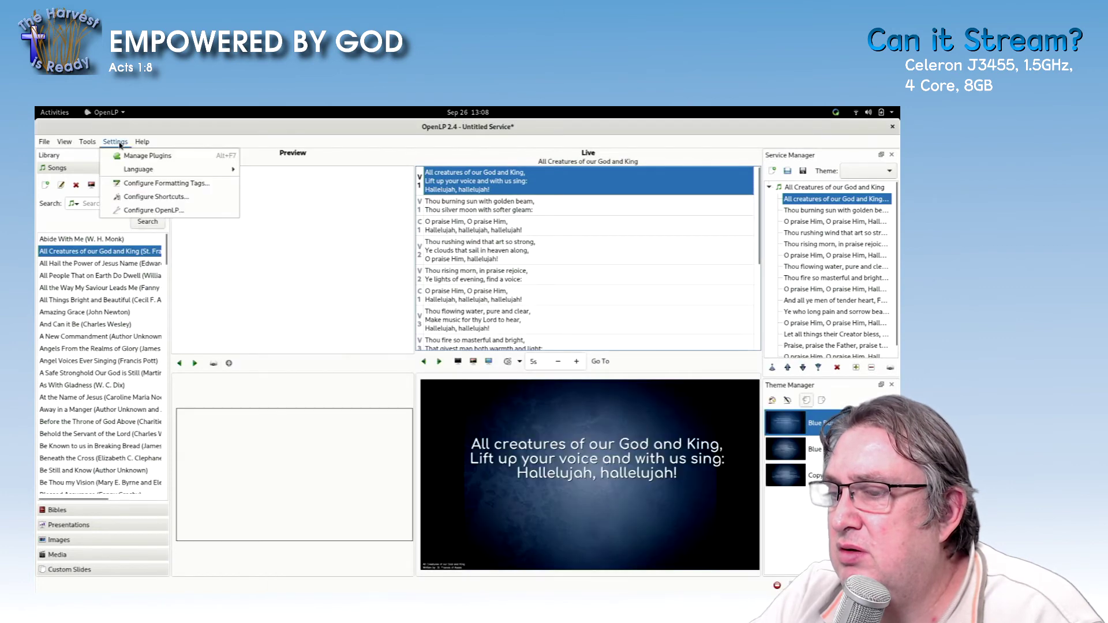
left_click(153, 210)
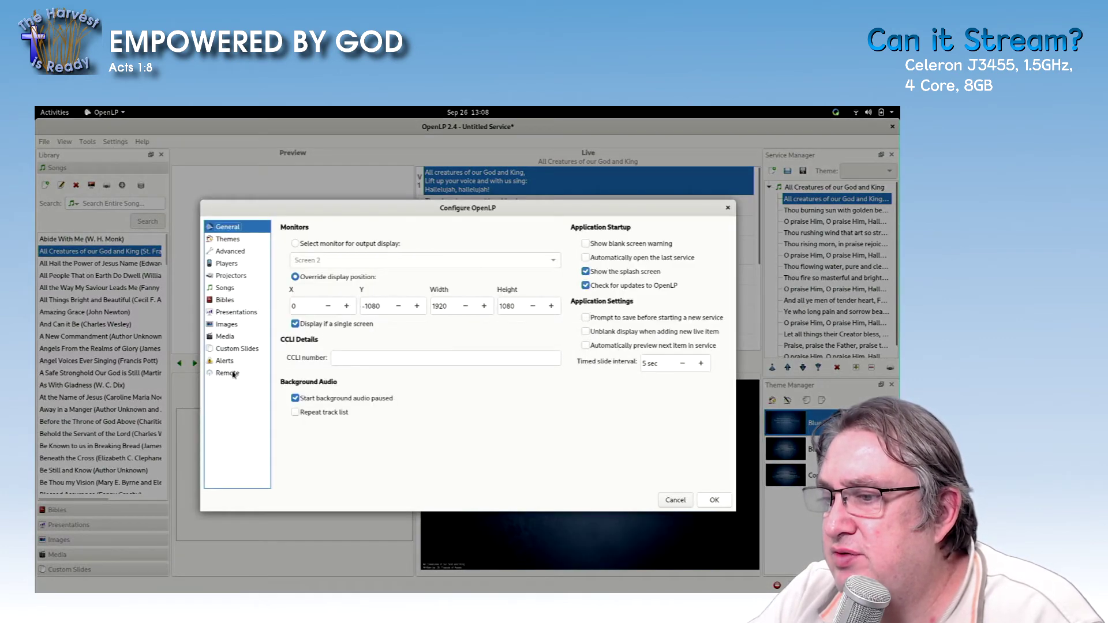
left_click(228, 374)
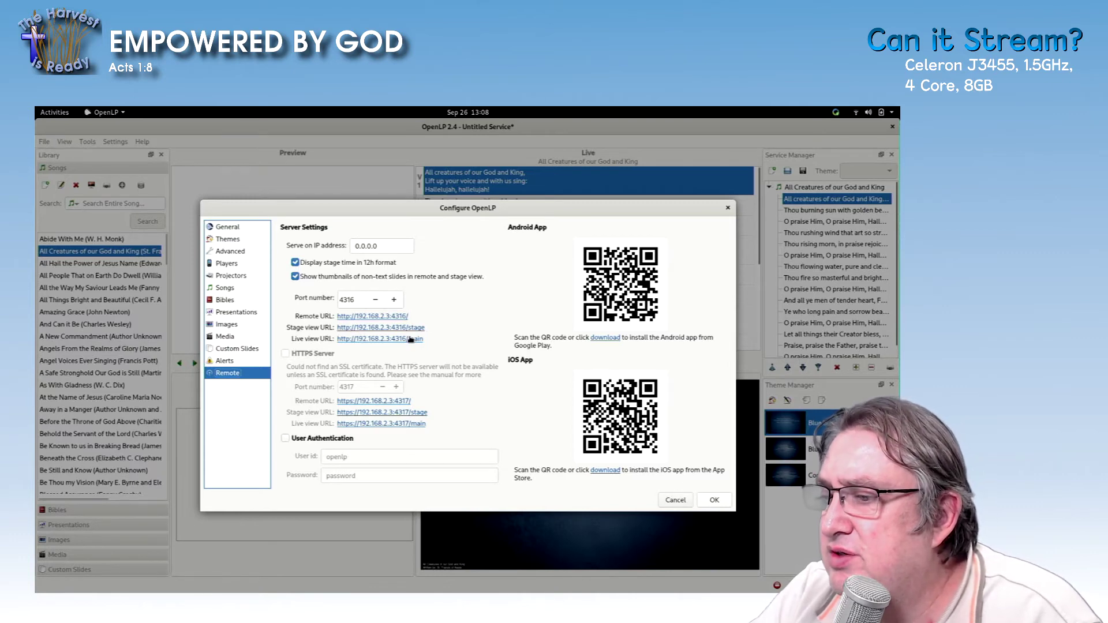
right_click(411, 339)
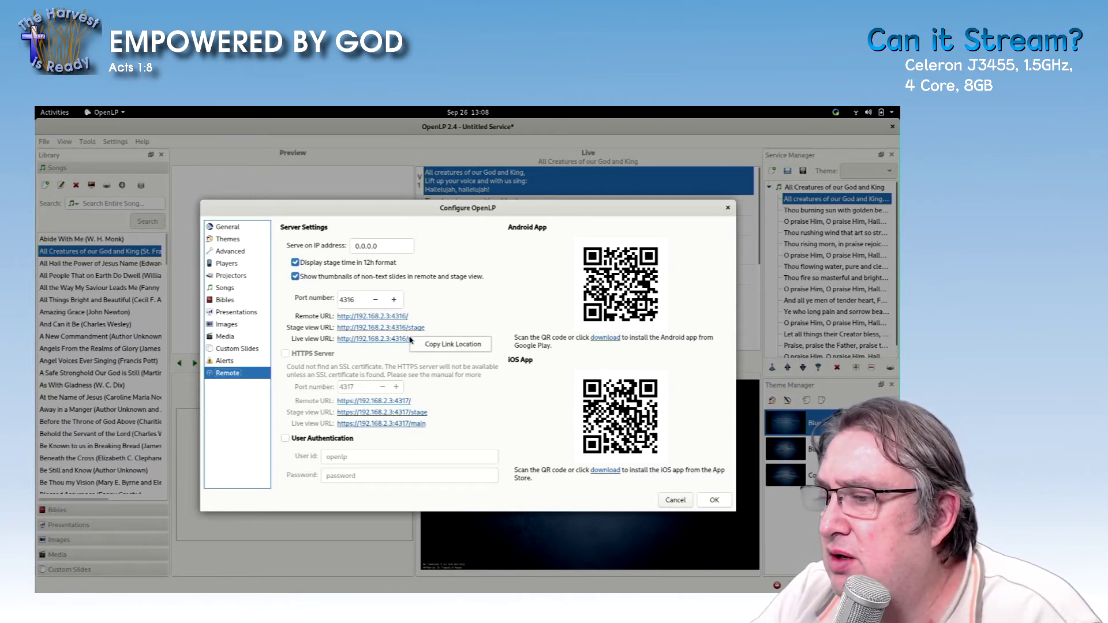
left_click(459, 345)
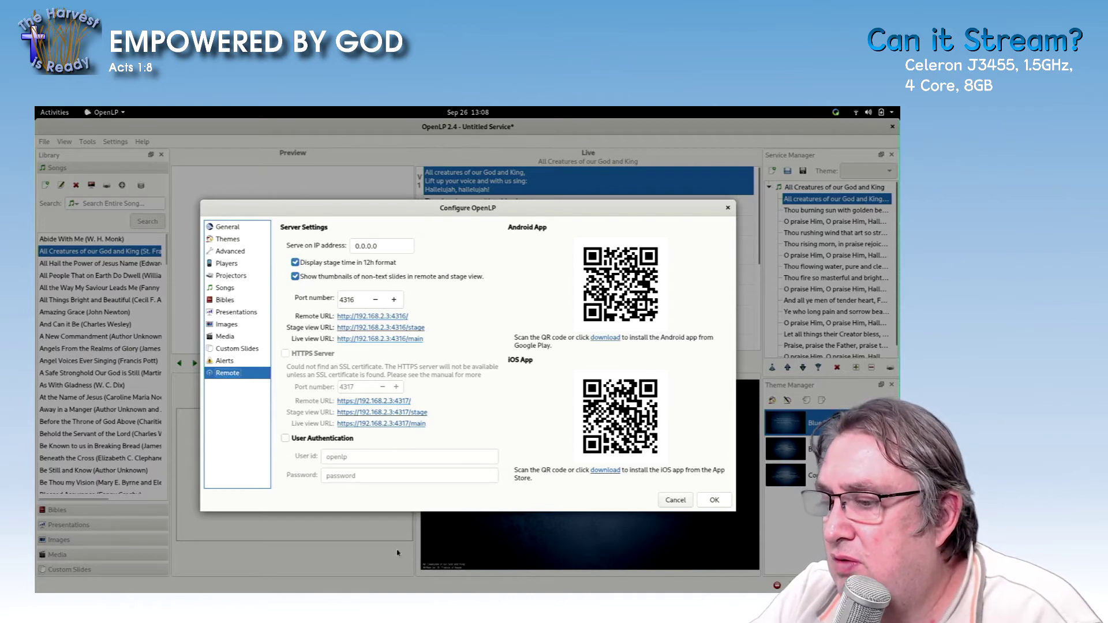
Step: Close OpenLP's configuration and load the copied Live View address in Firefox with Paste & Go
left_click(727, 208)
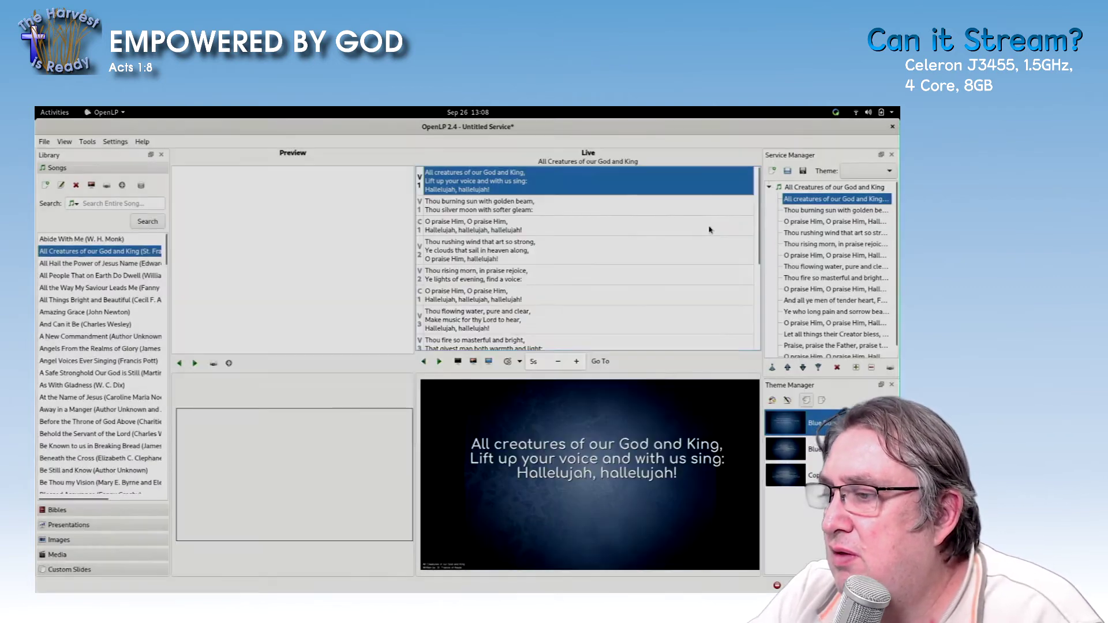
key("alt+Tab")
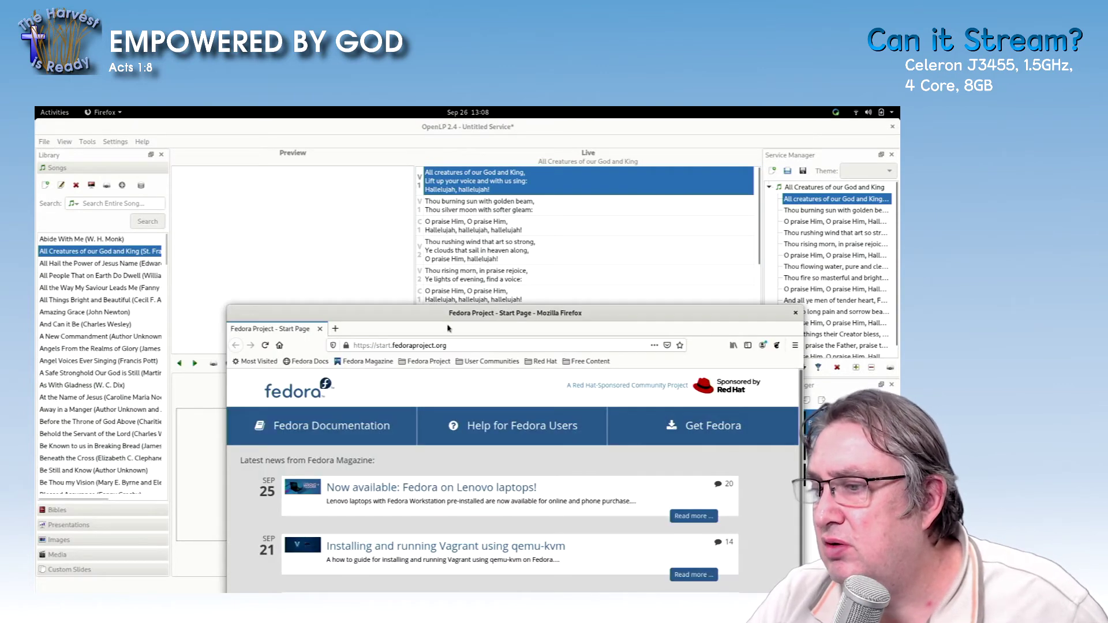
left_click(438, 345)
right_click(438, 345)
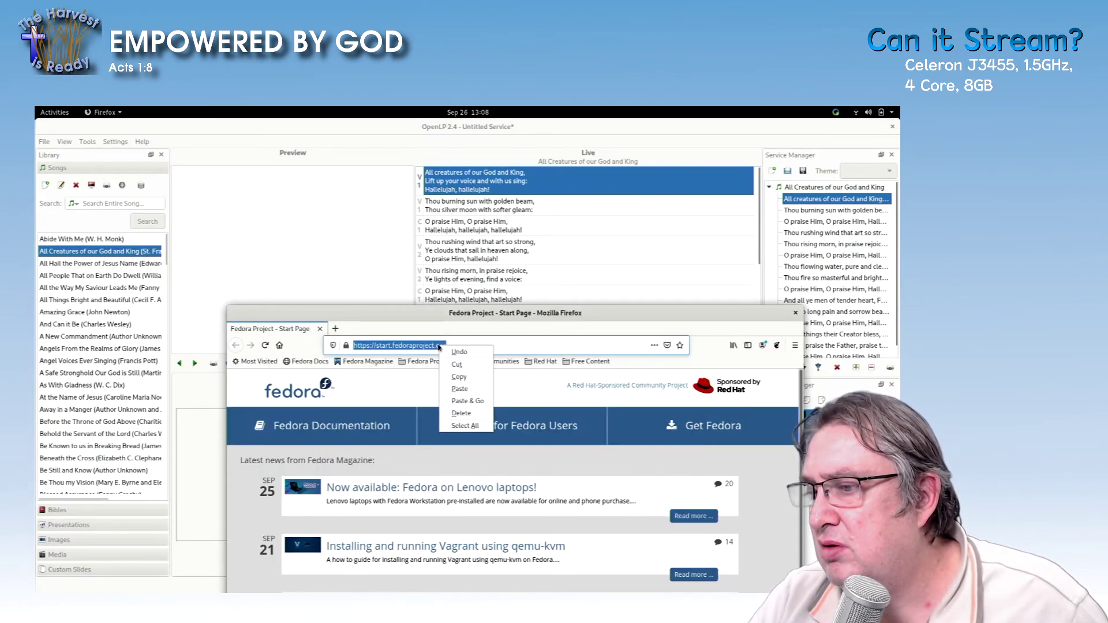
left_click(466, 401)
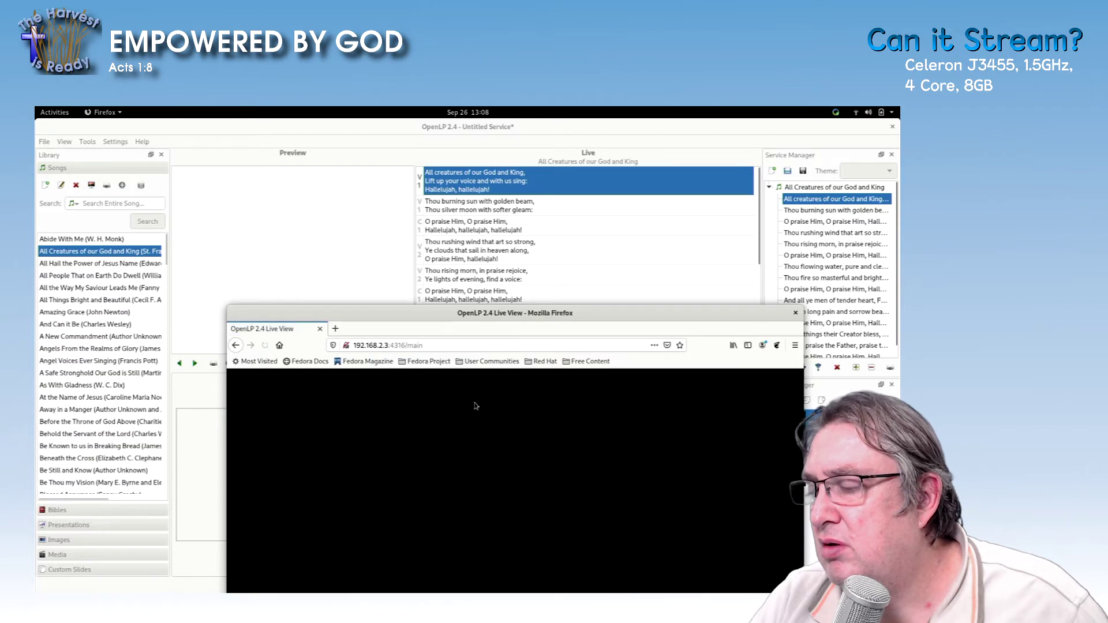
Step: Move the Live View window to the upper left and enlarge it so the slide fits
left_click_drag(503, 317, 337, 123)
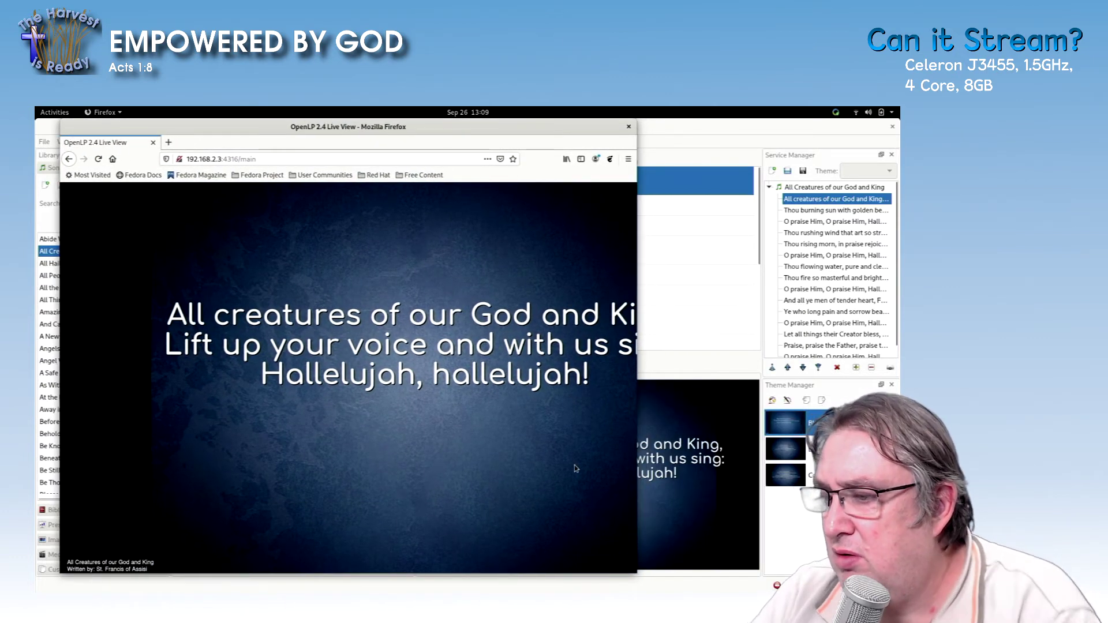
left_click_drag(636, 563, 772, 568)
left_click_drag(575, 132, 550, 148)
left_click_drag(643, 145, 652, 164)
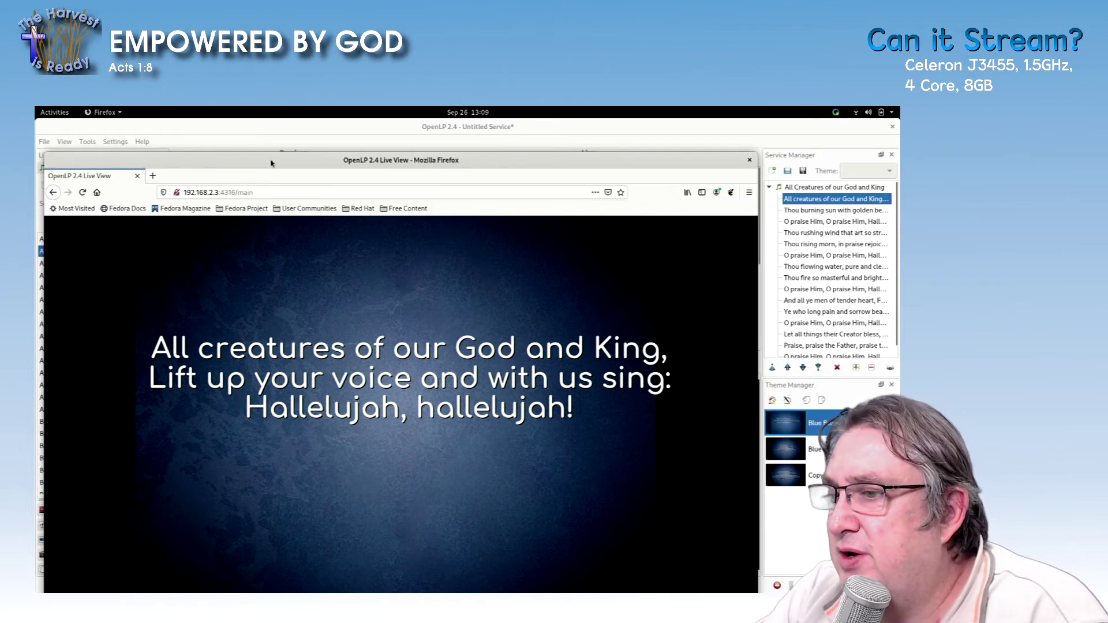
Step: Open OpenLP's data folder in the file manager from the Tools menu
left_click(375, 126)
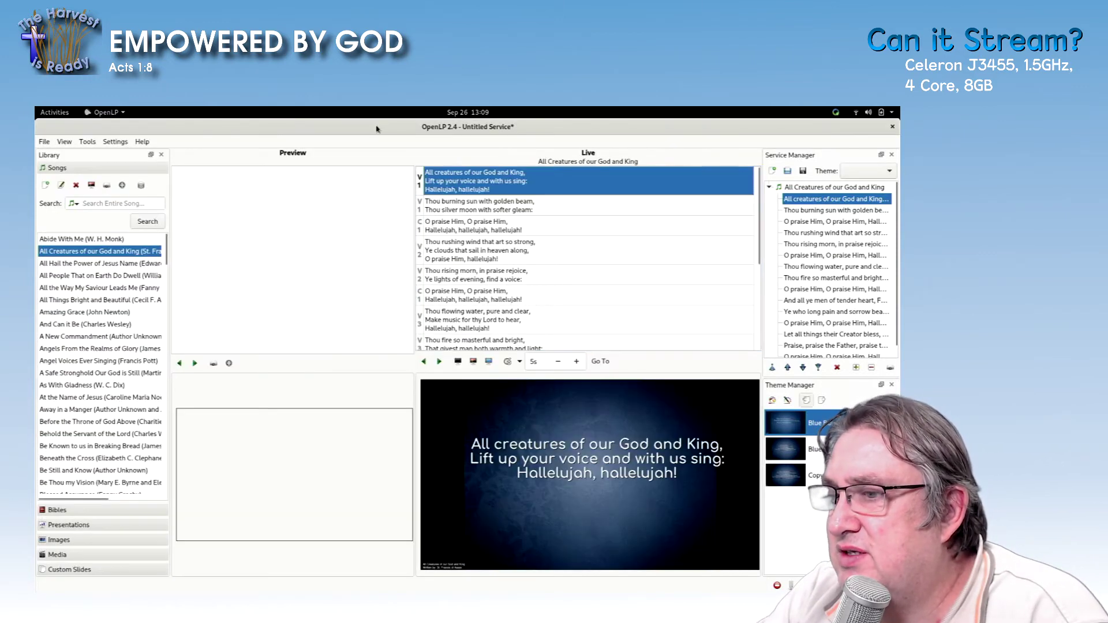
left_click(88, 142)
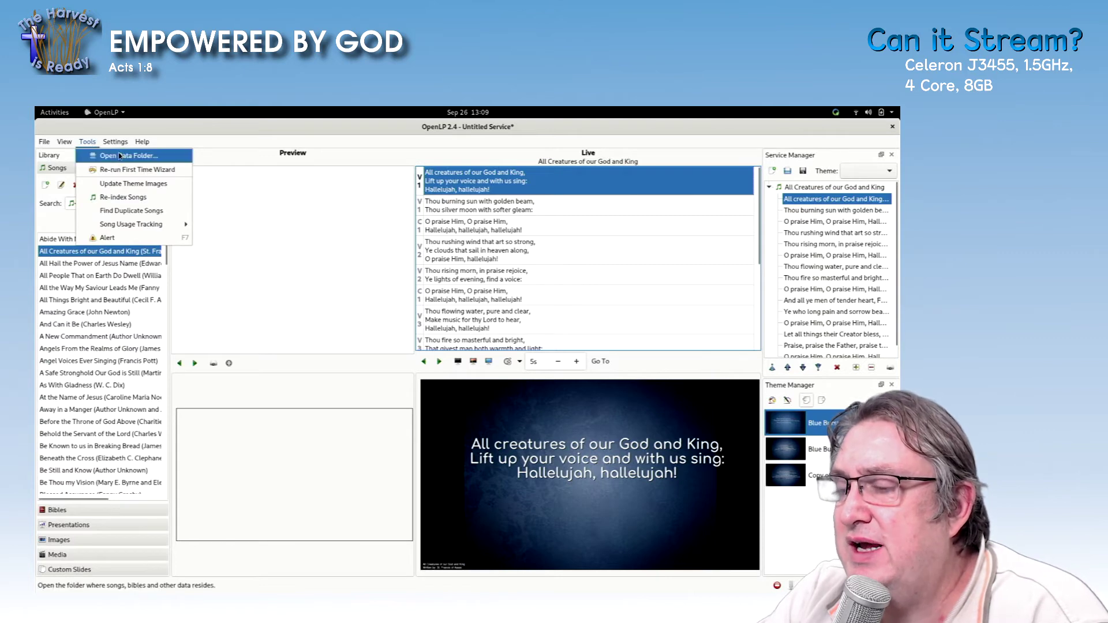
left_click(115, 156)
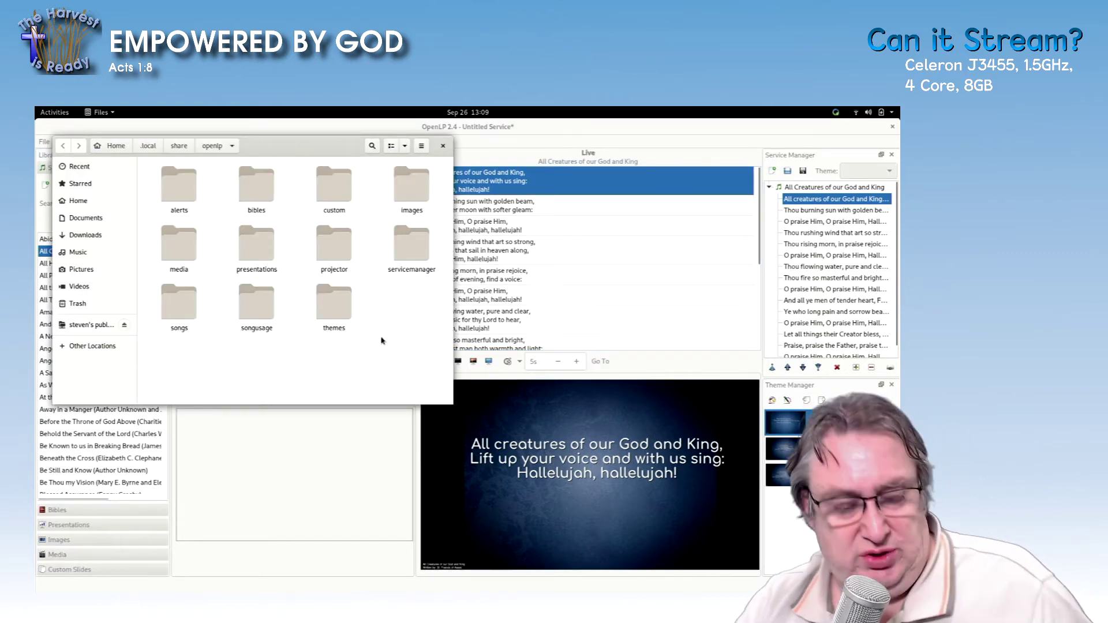
key("alt+Tab")
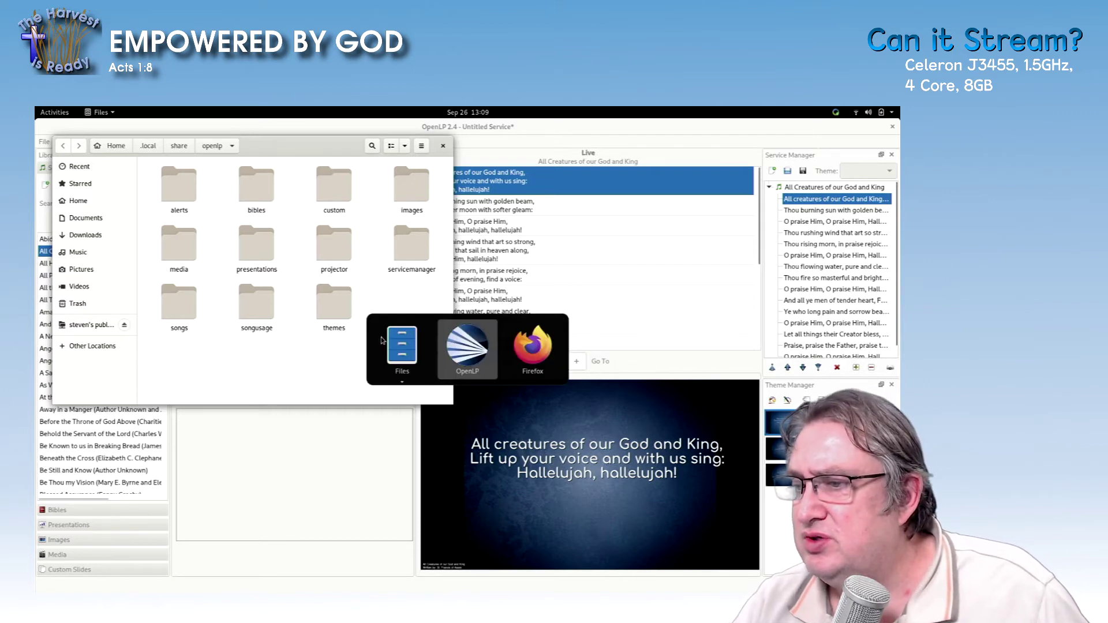
key("Tab")
key("Tab")
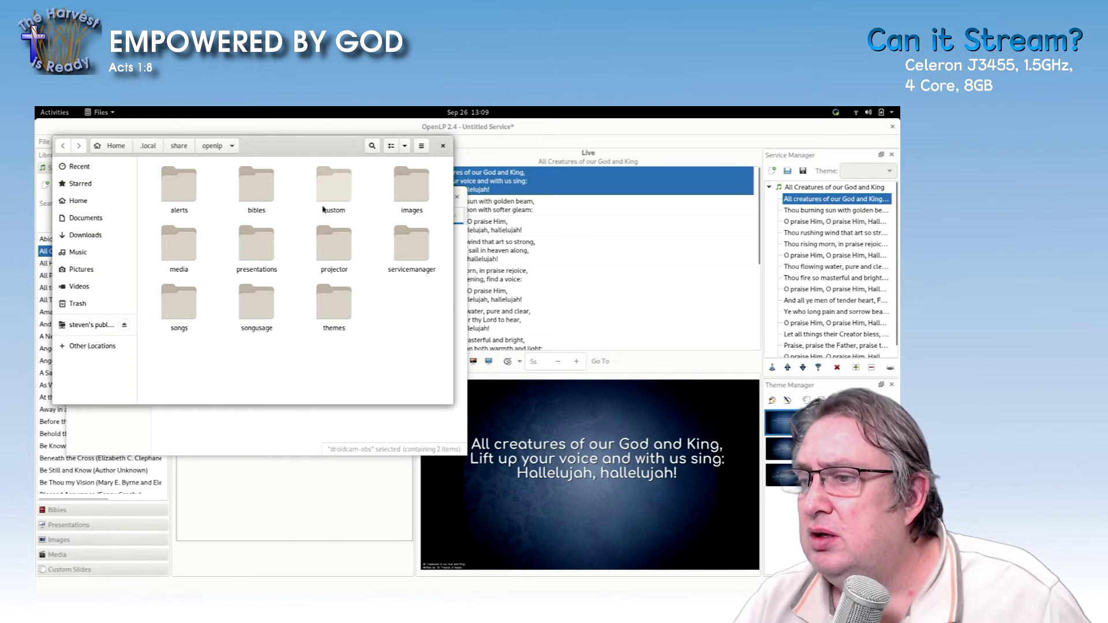
Step: Extract the stages folder from Documents/OpenLPStages.zip into the openlp folder and open it
left_click_drag(318, 145, 627, 222)
left_click(273, 329)
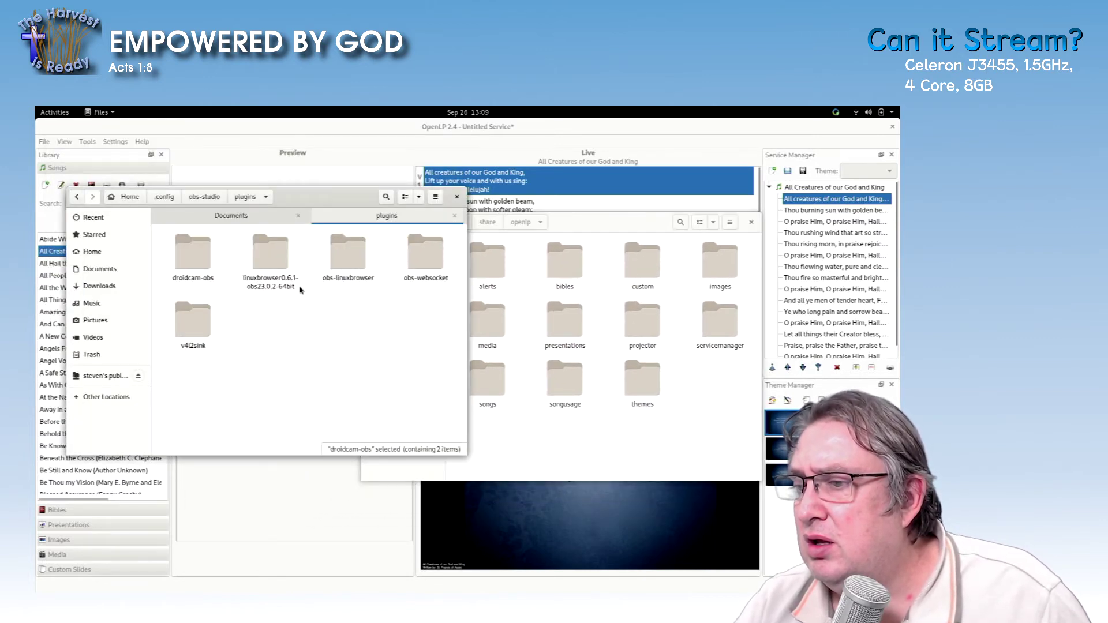
left_click(246, 217)
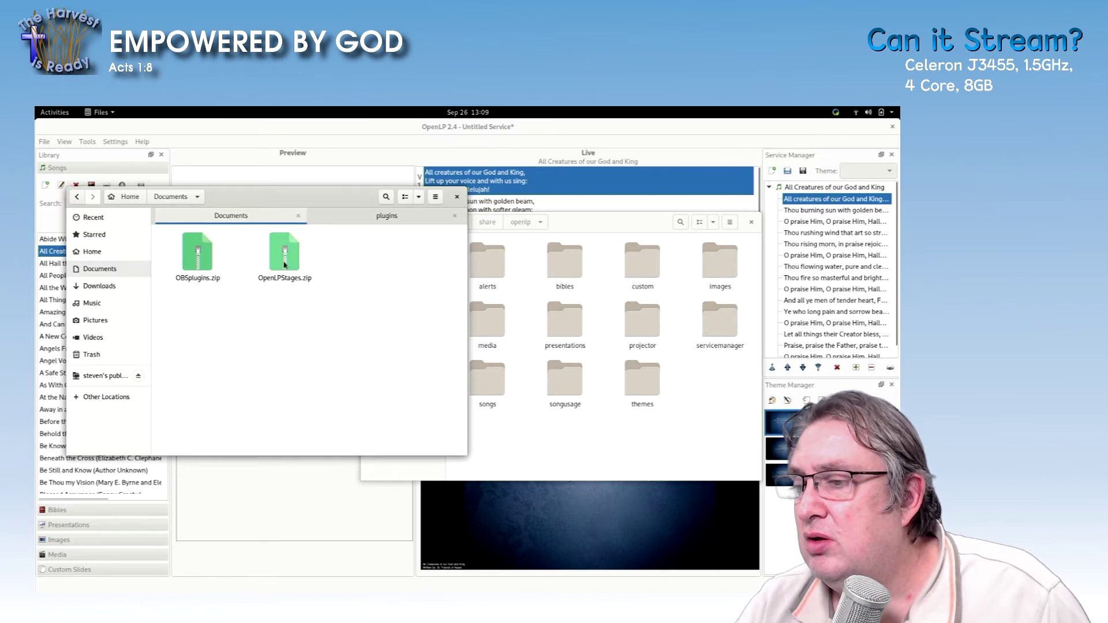
double_click(284, 258)
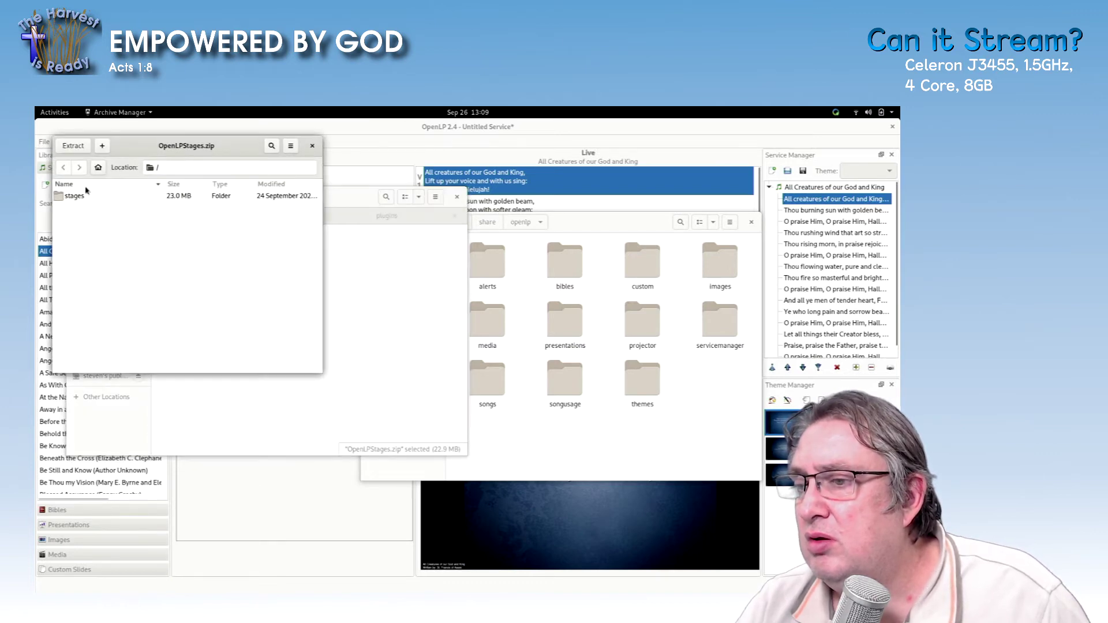
left_click_drag(77, 196, 564, 434)
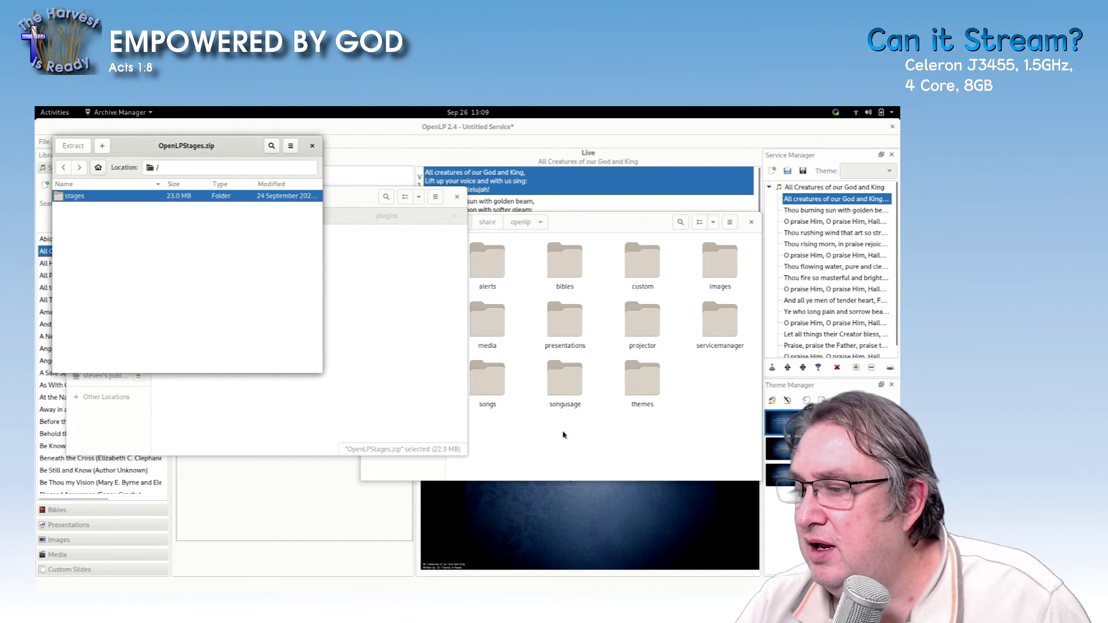
left_click(311, 145)
left_click(457, 198)
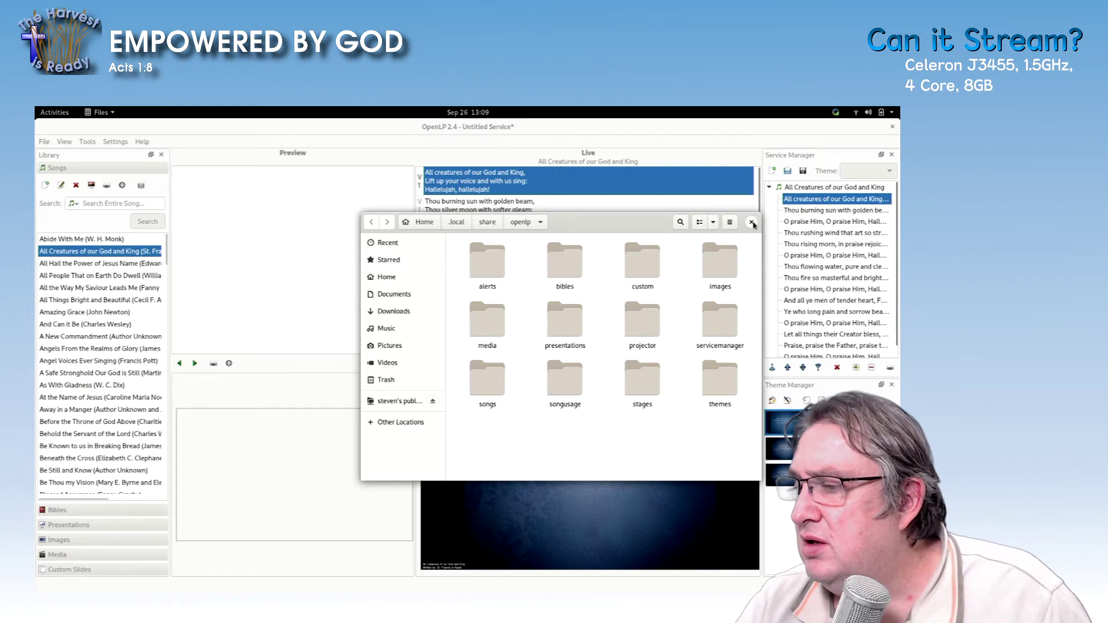
double_click(656, 386)
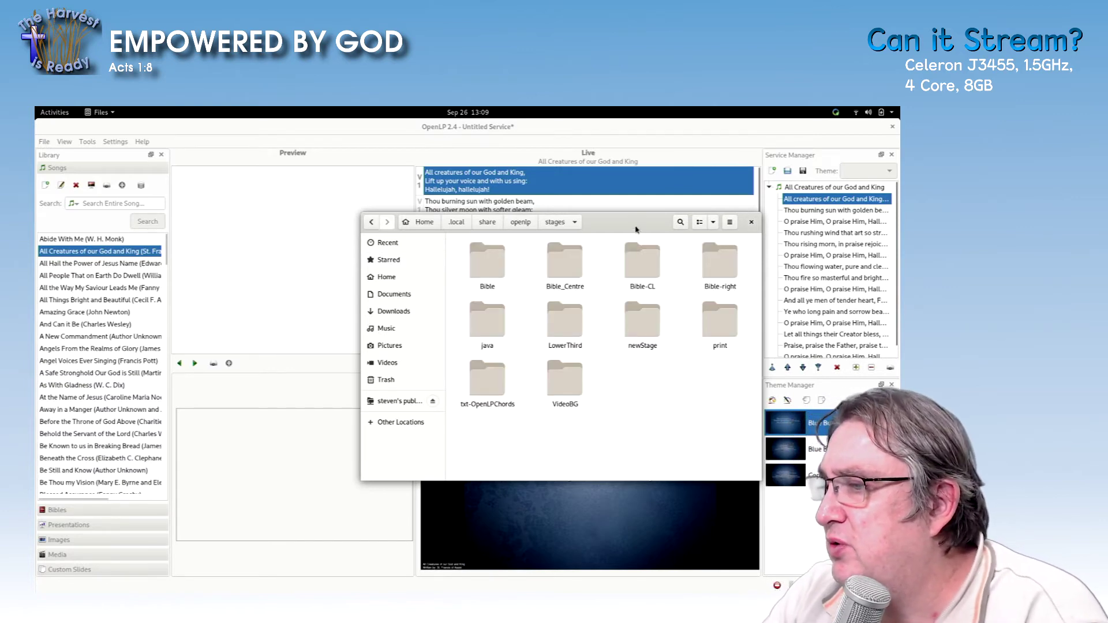
left_click_drag(635, 229, 605, 257)
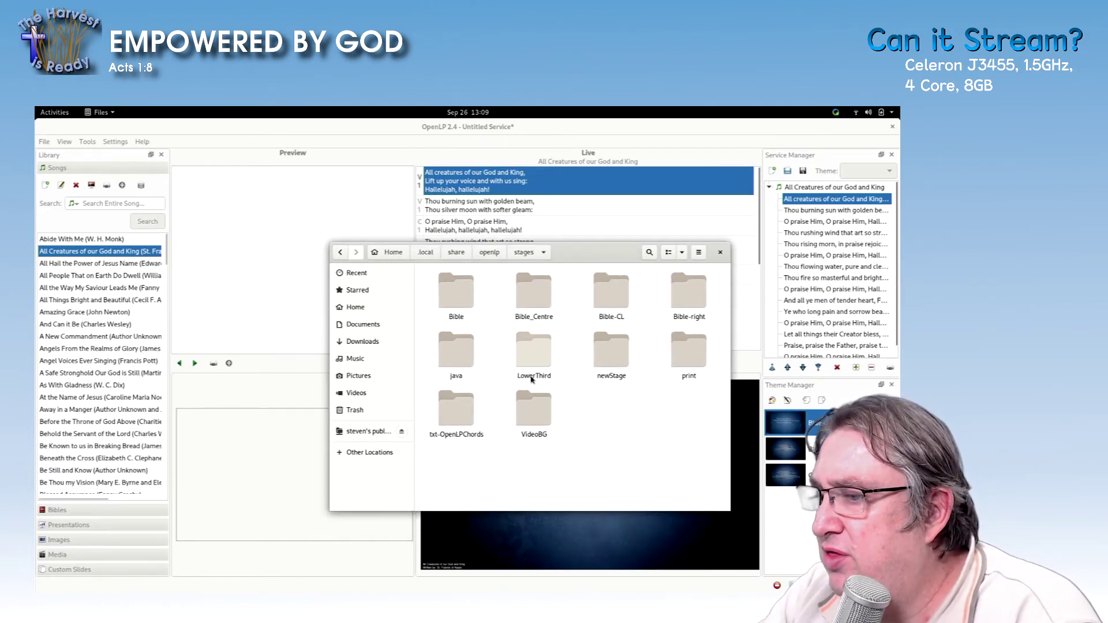
key("alt+Tab")
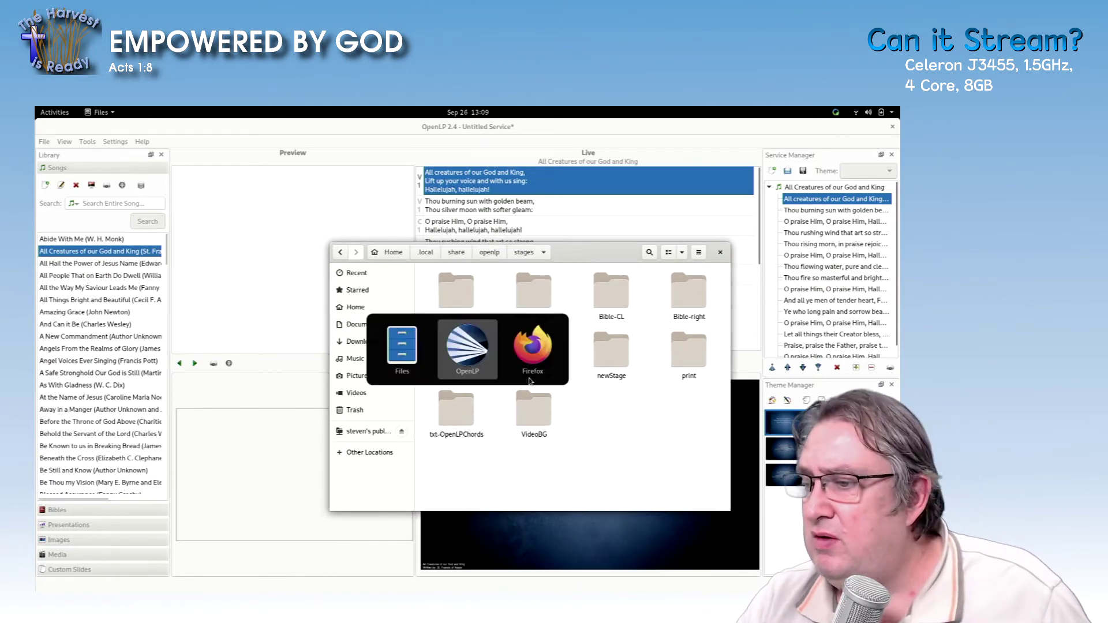
Step: Change Firefox's address from main to 192.168.2.3:4316/stage/LowerThird and load it
key("alt+Tab")
key("Tab")
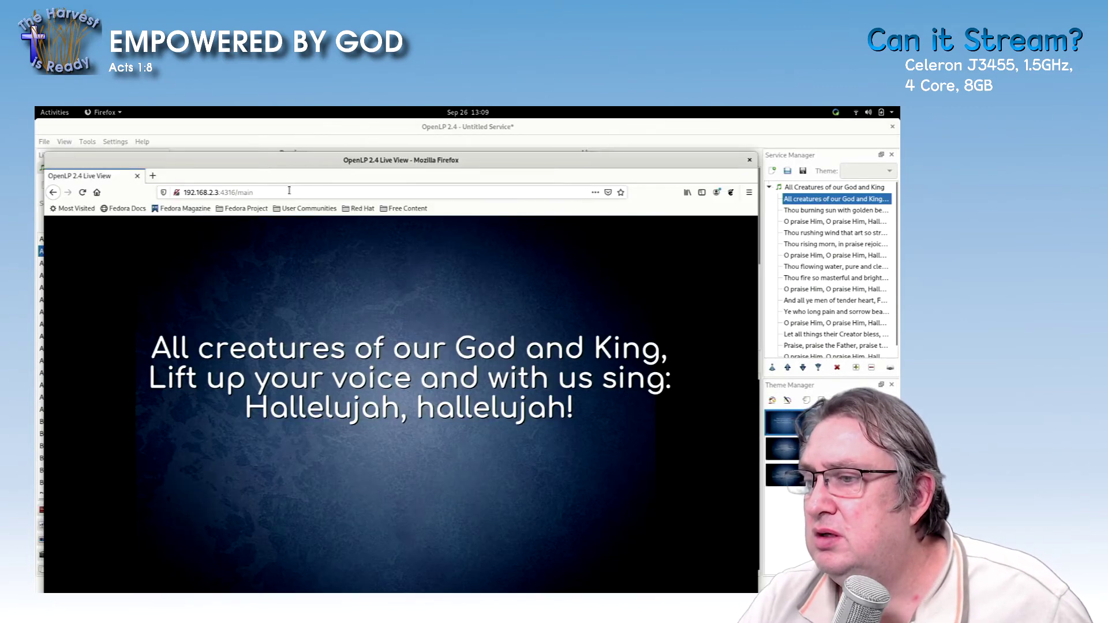
left_click(288, 189)
left_click(288, 190)
key("BackSpace")
key("BackSpace")
key("BackSpace")
key("BackSpace")
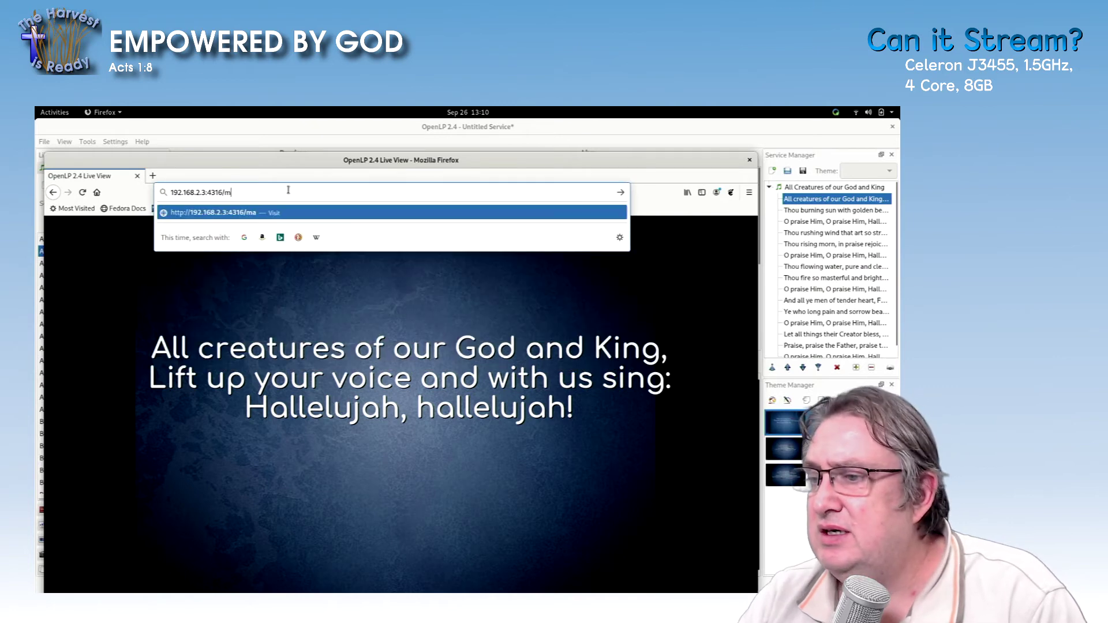
type("stage")
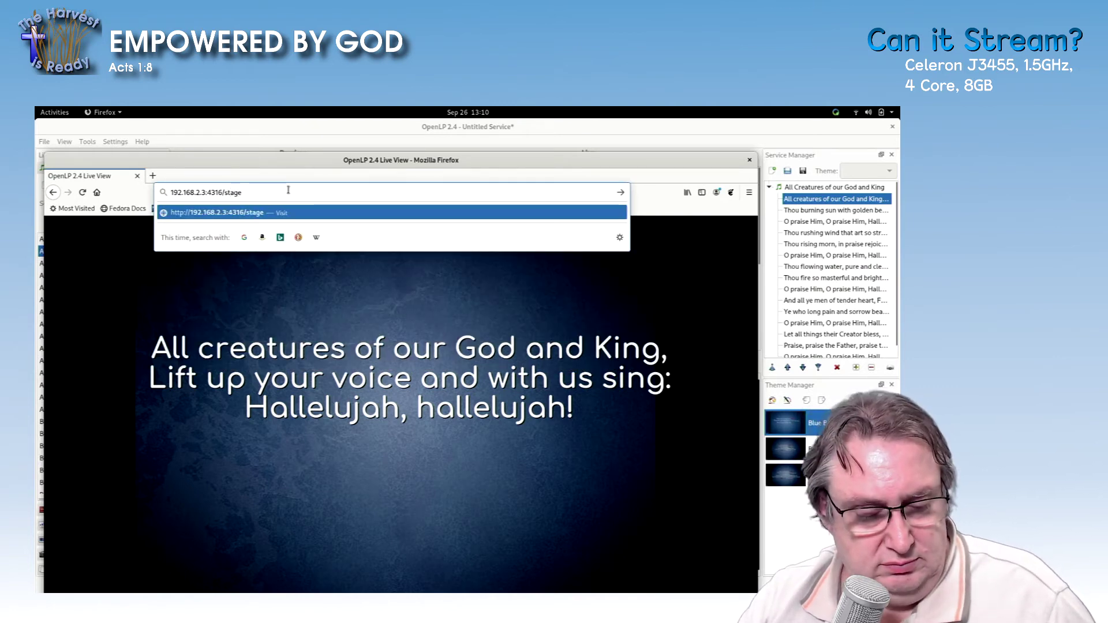
type("/Lo")
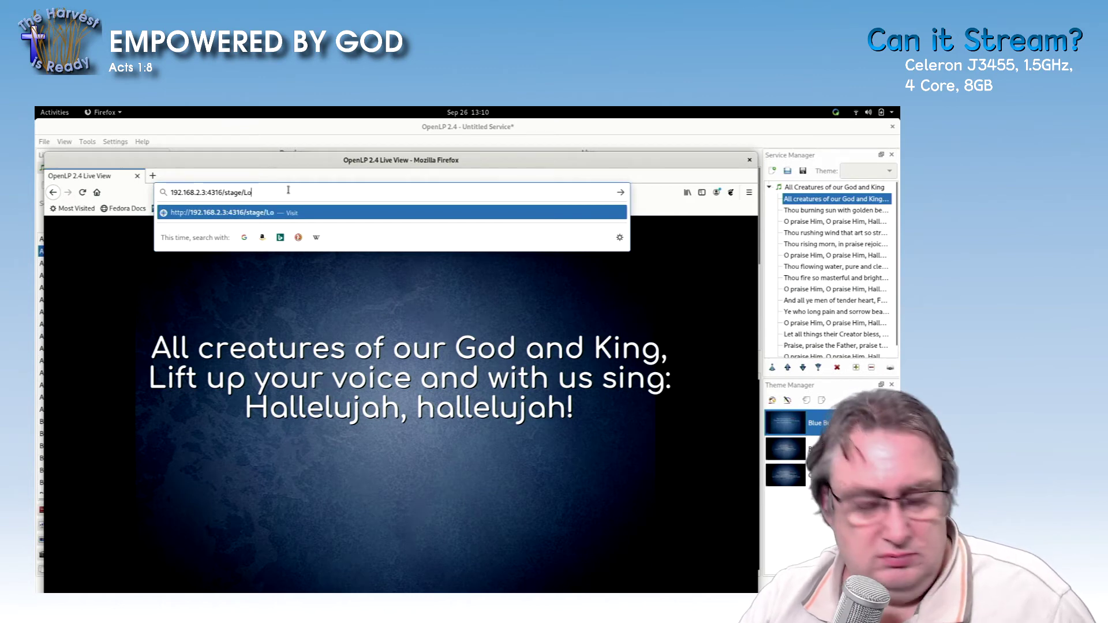
type("werThird")
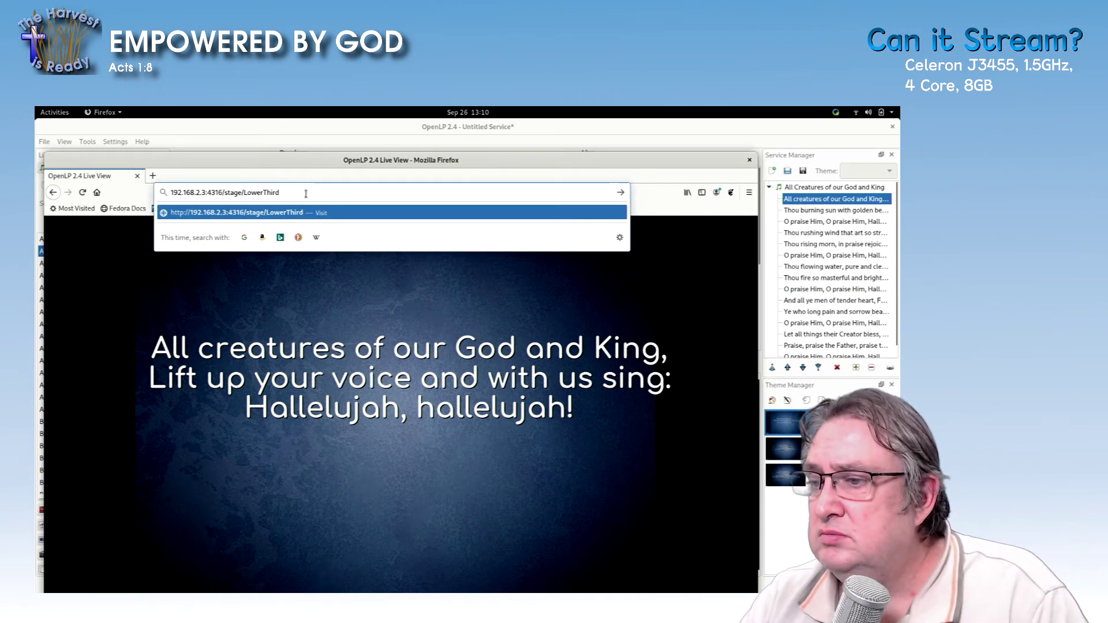
key("Return")
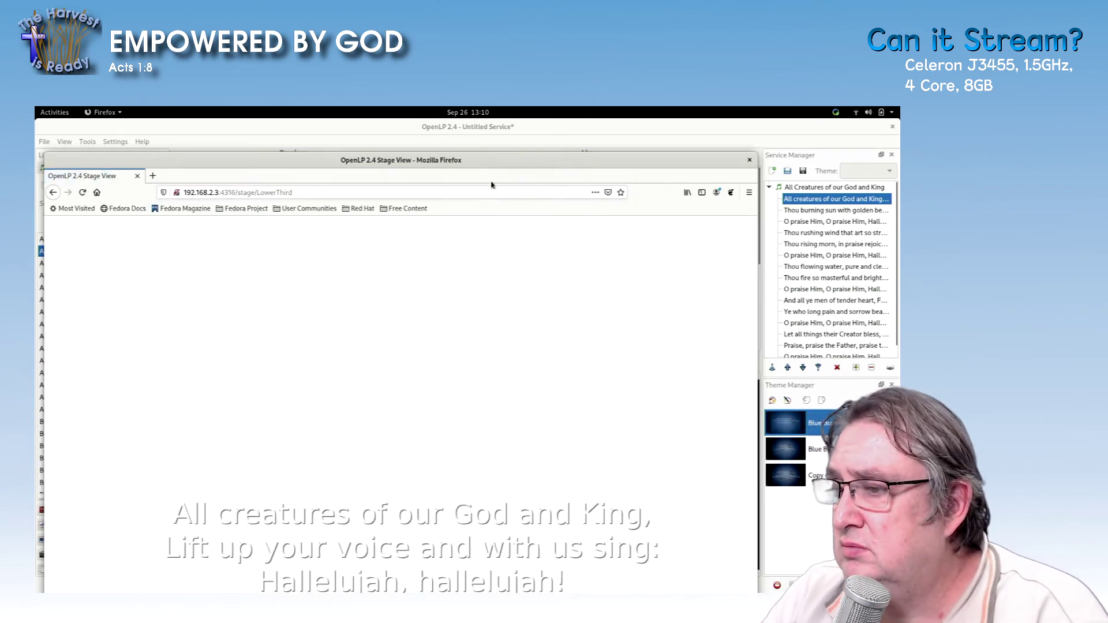
Step: Snap Firefox to the right half of the screen and move OpenLP to the lower left
double_click(490, 160)
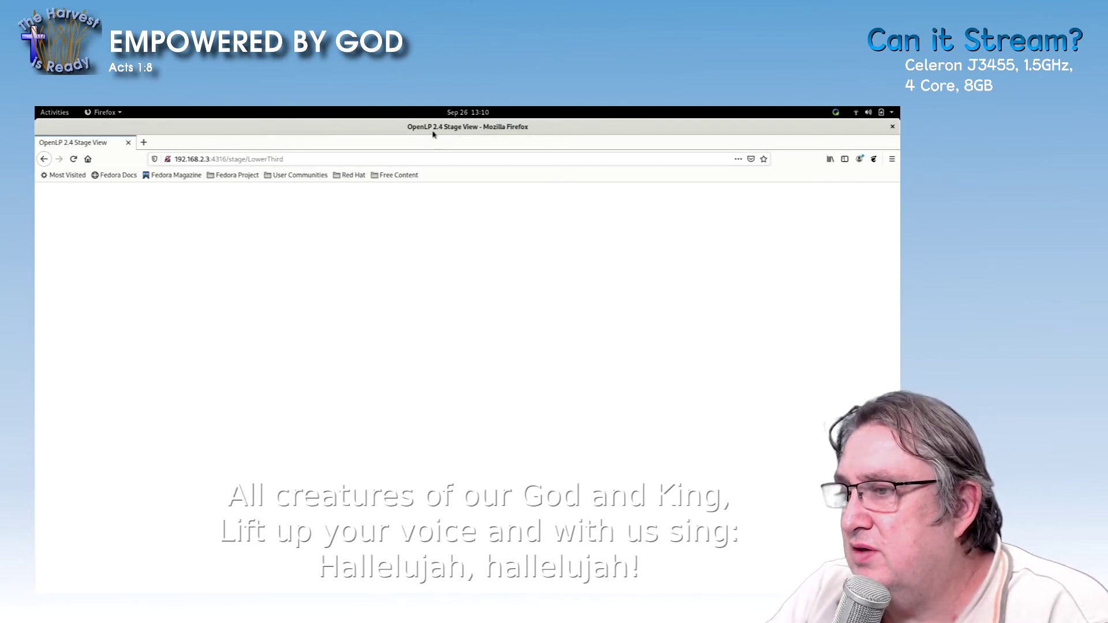
left_click_drag(434, 135, 899, 219)
left_click_drag(430, 128, 315, 140)
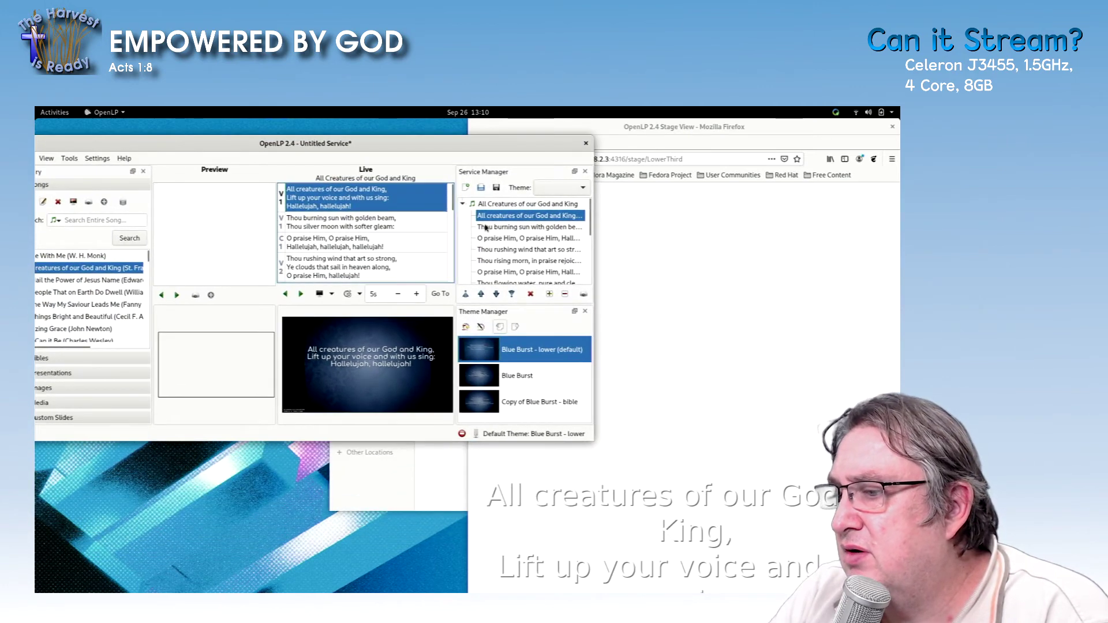
Step: Step the live hymn from the Thou burning sun verse to the O praise Him chorus
left_click(485, 228)
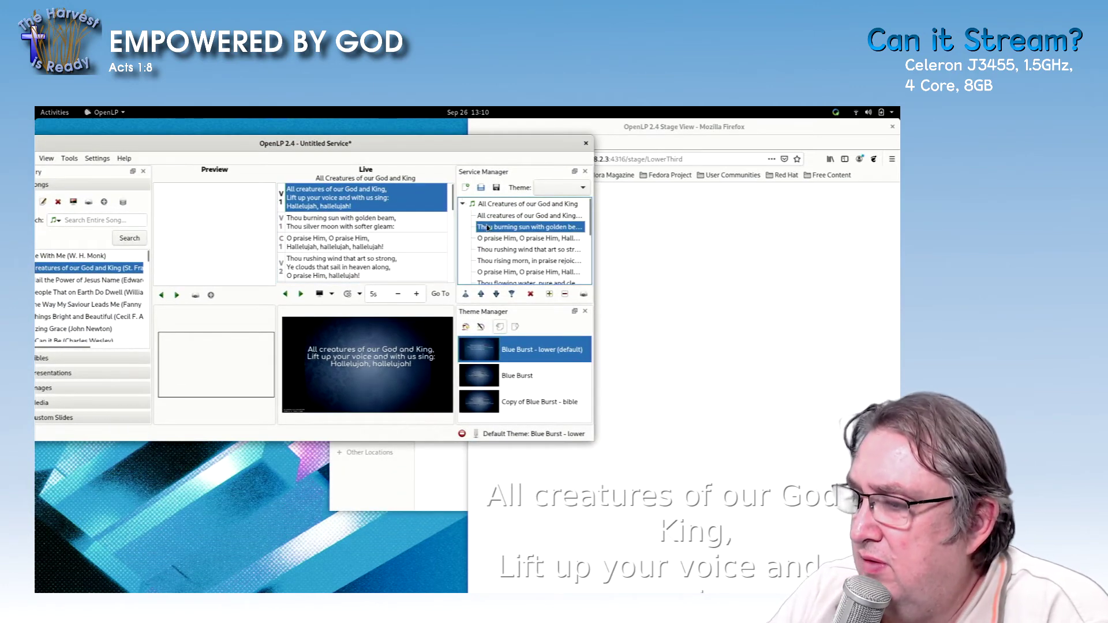
double_click(486, 228)
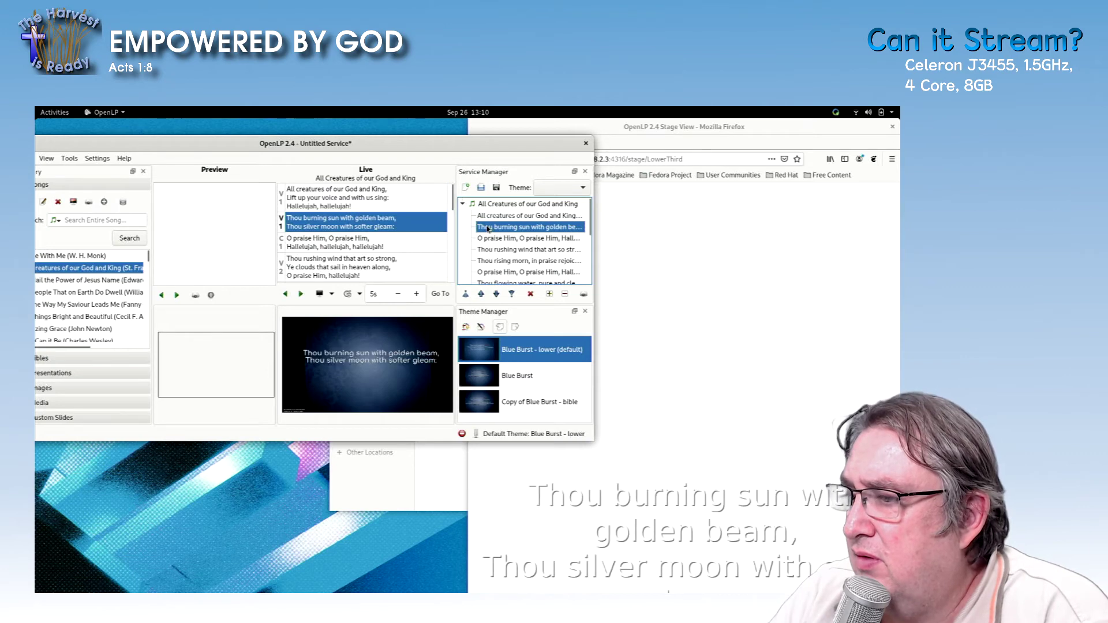
key("Down")
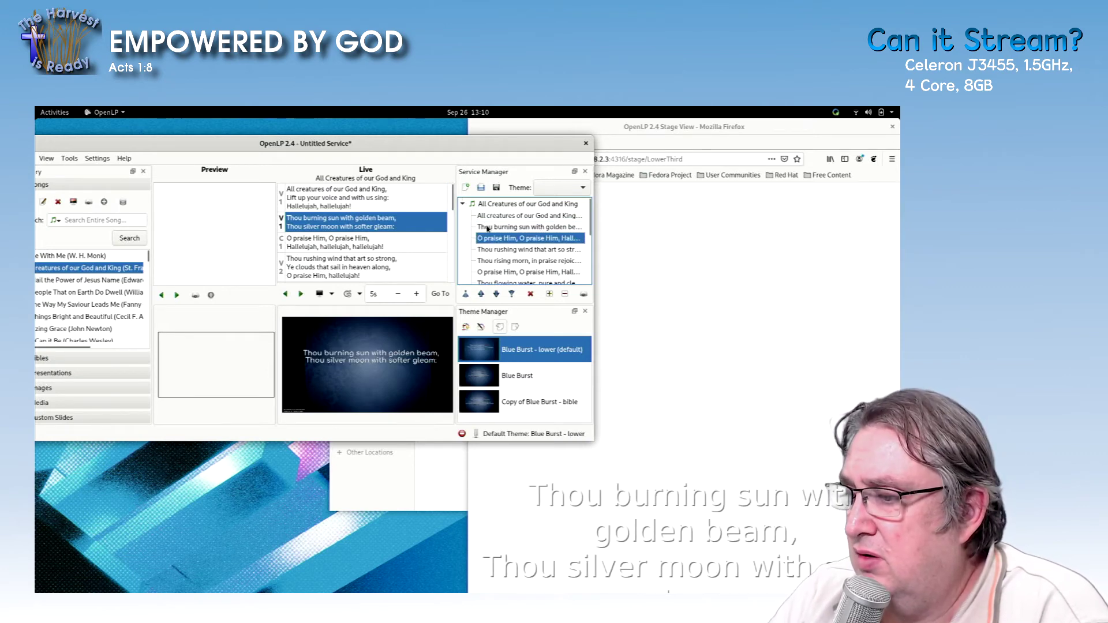
key("Down")
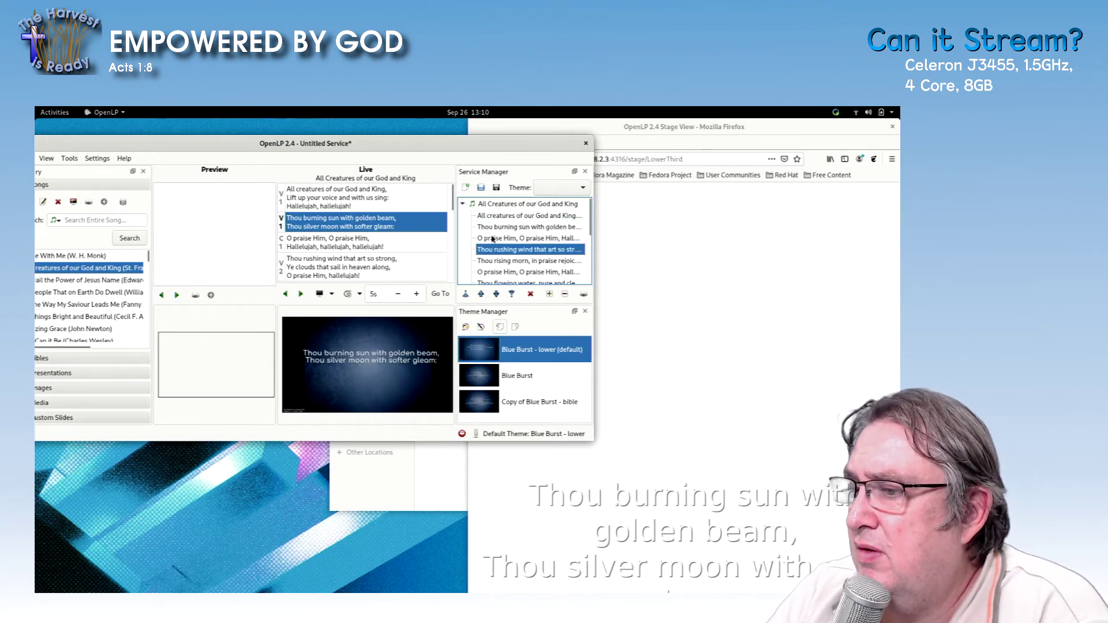
left_click(399, 244)
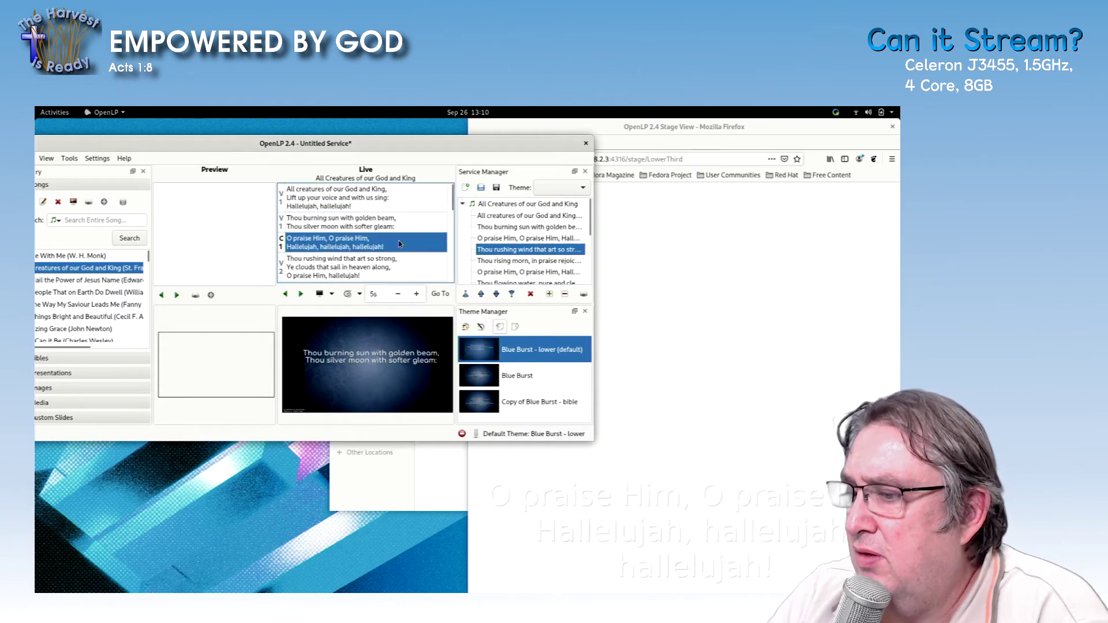
key("Down")
key("Down")
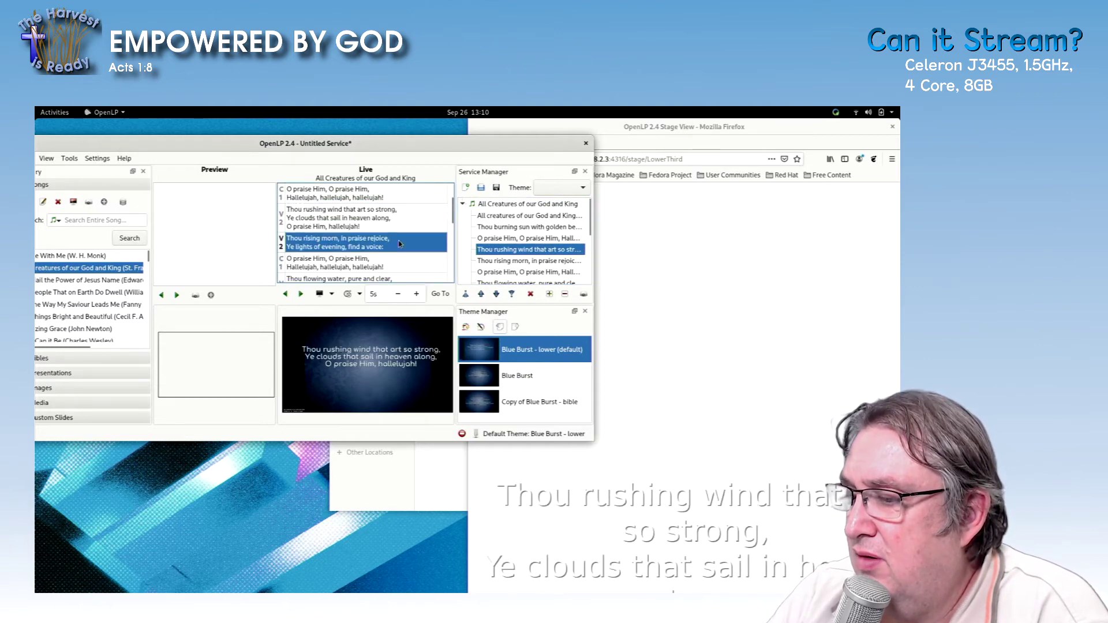
key("Up")
key("Up")
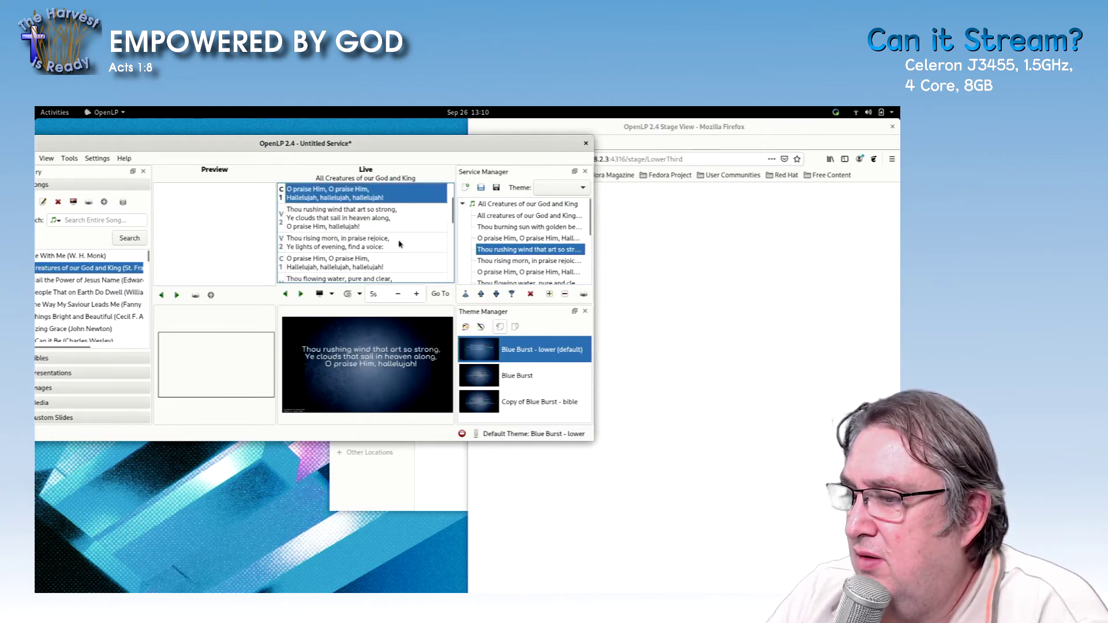
key("Up")
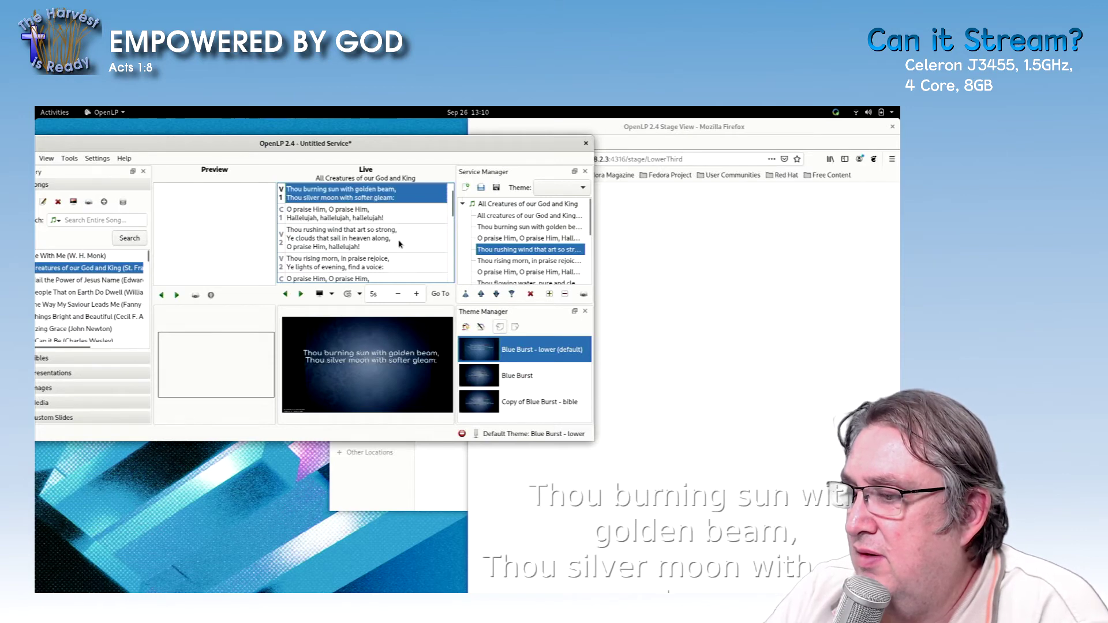
key("Down")
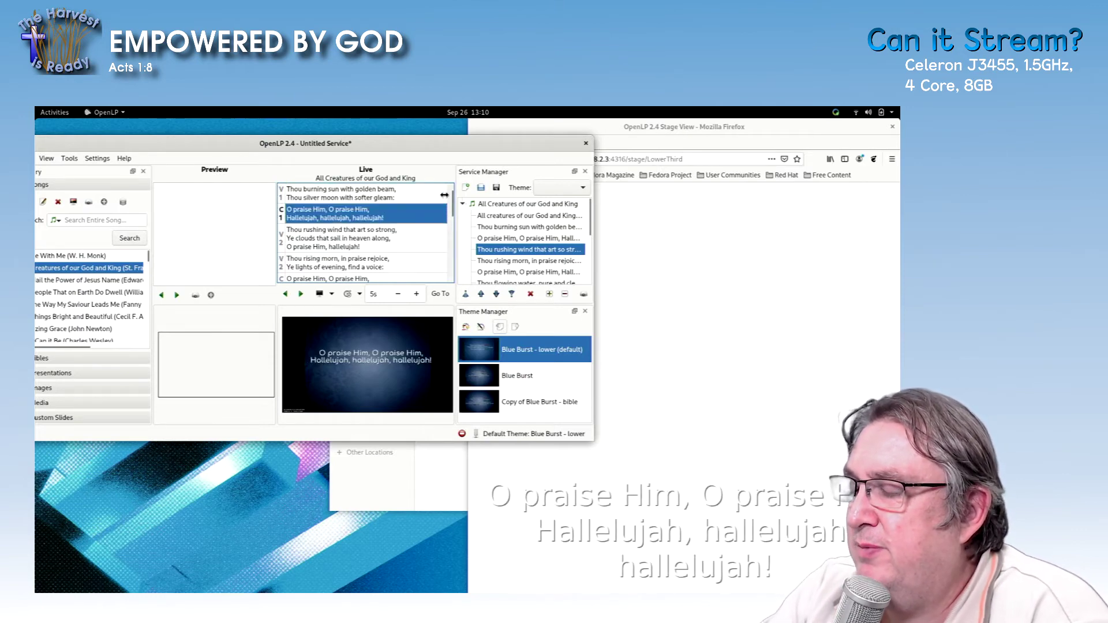
Step: Edit Firefox's stage address, deleting LowerThird to replace it with VideoBG
left_click(689, 159)
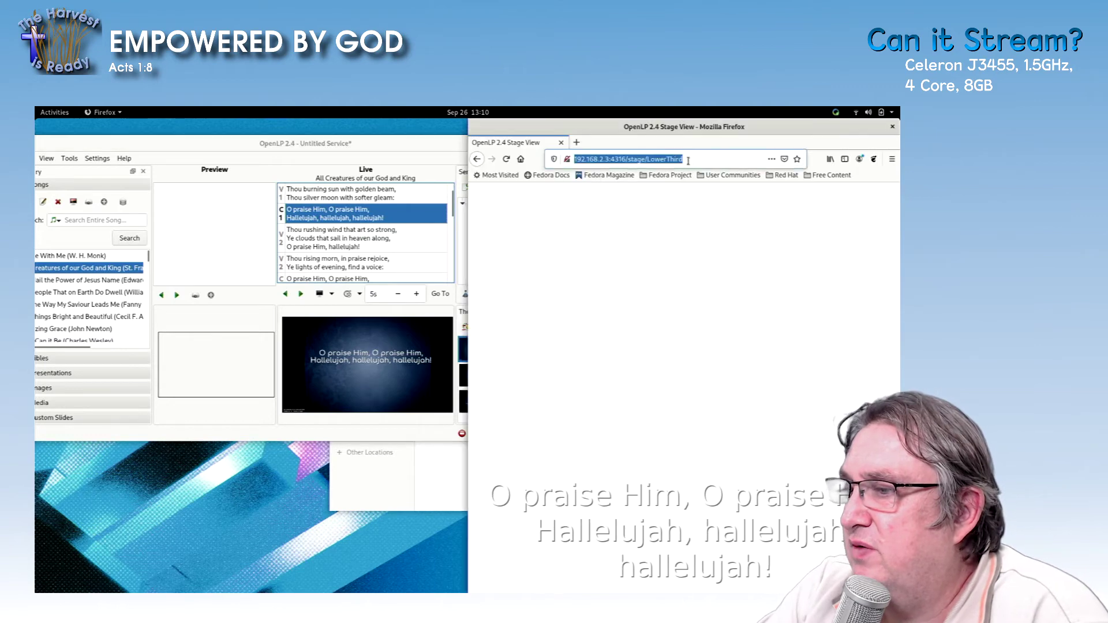
left_click(690, 159)
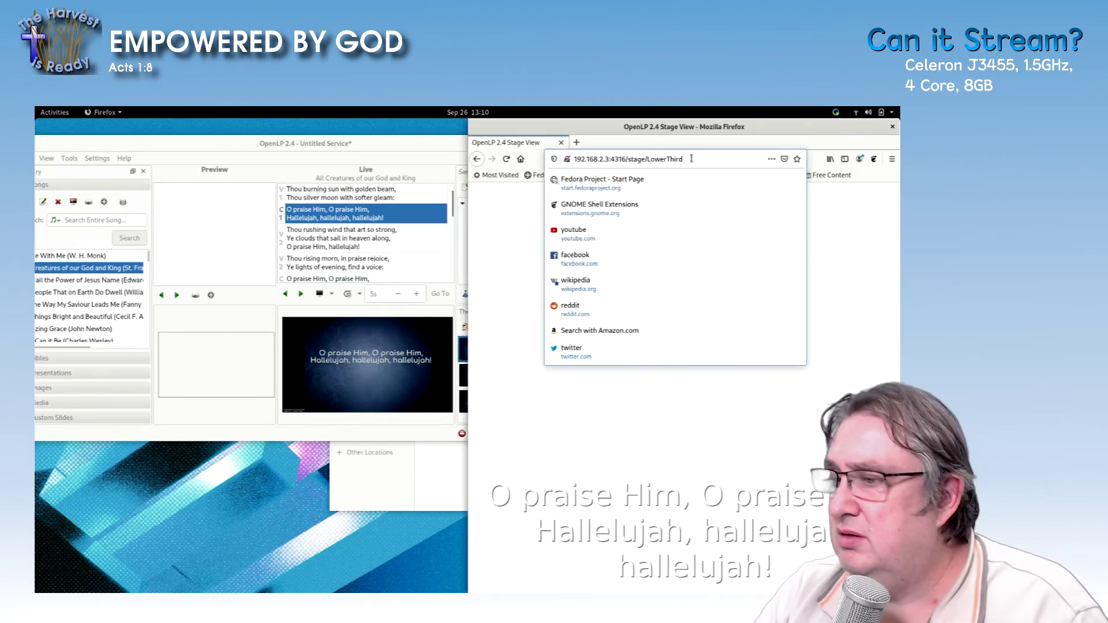
key("BackSpace")
key("BackSpace")
key("BackSpace")
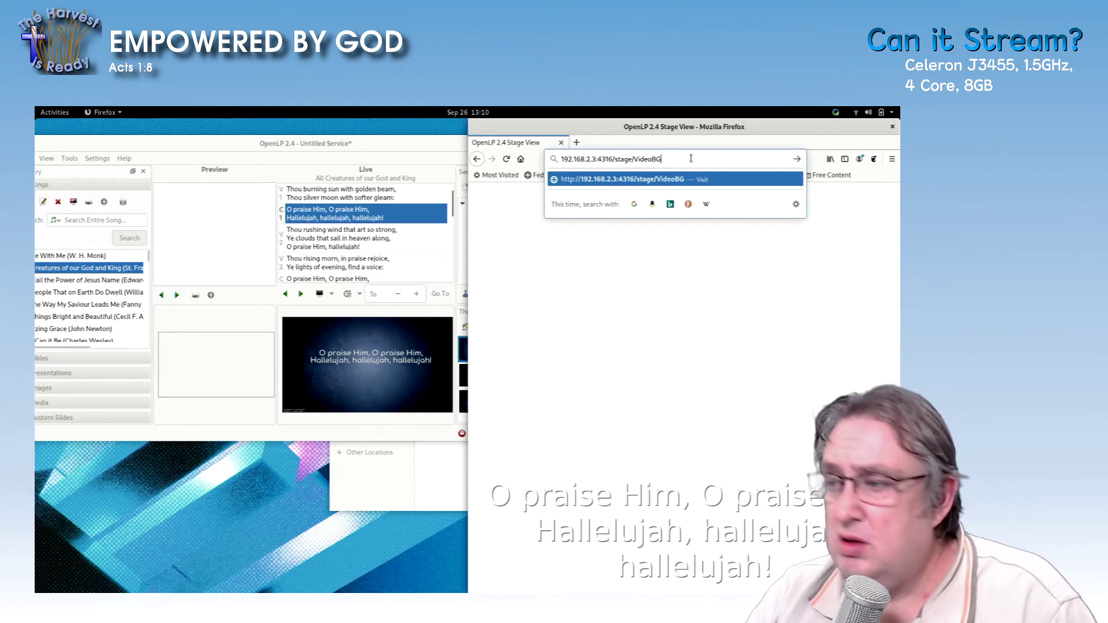
Step: Load the VideoBG stage view, test verses ending on Thou rushing wind, and collapse the hymn
key("Return")
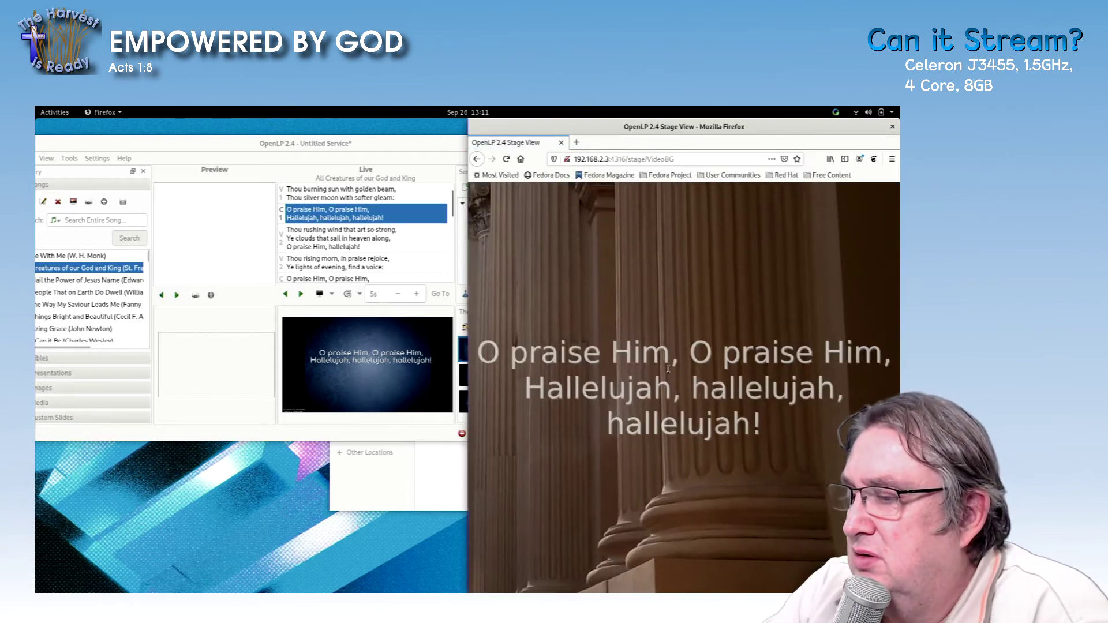
left_click(345, 245)
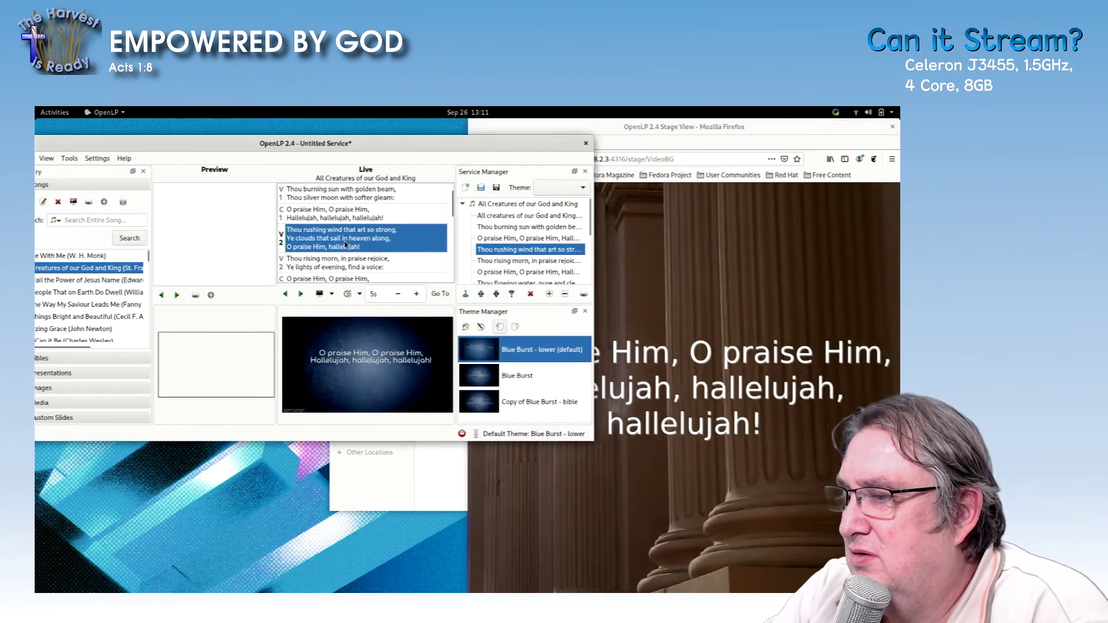
left_click(339, 267)
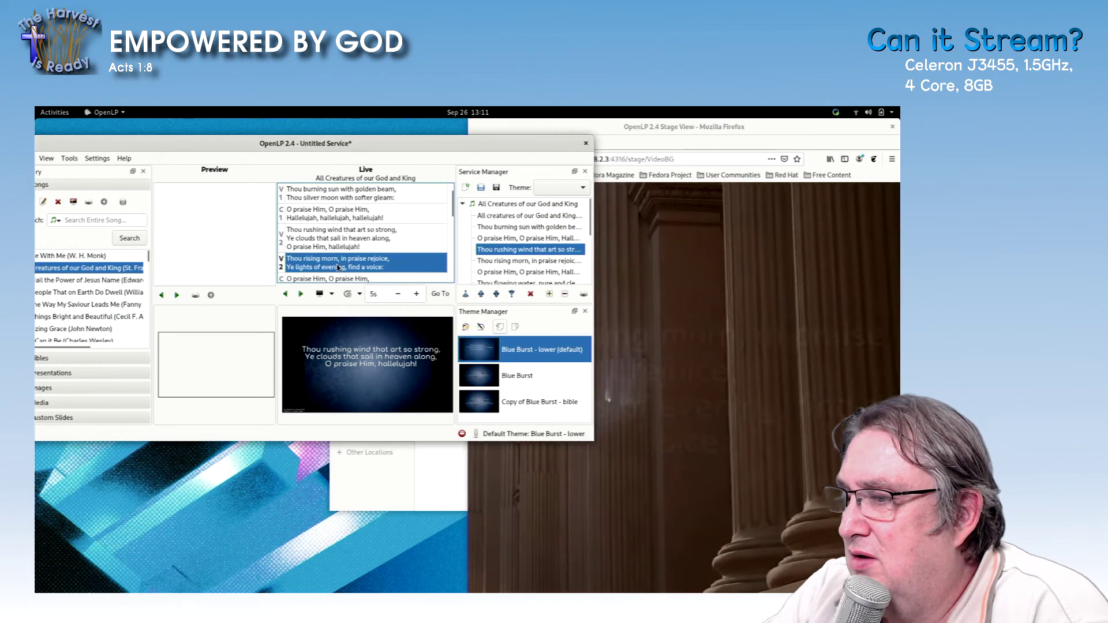
left_click(340, 198)
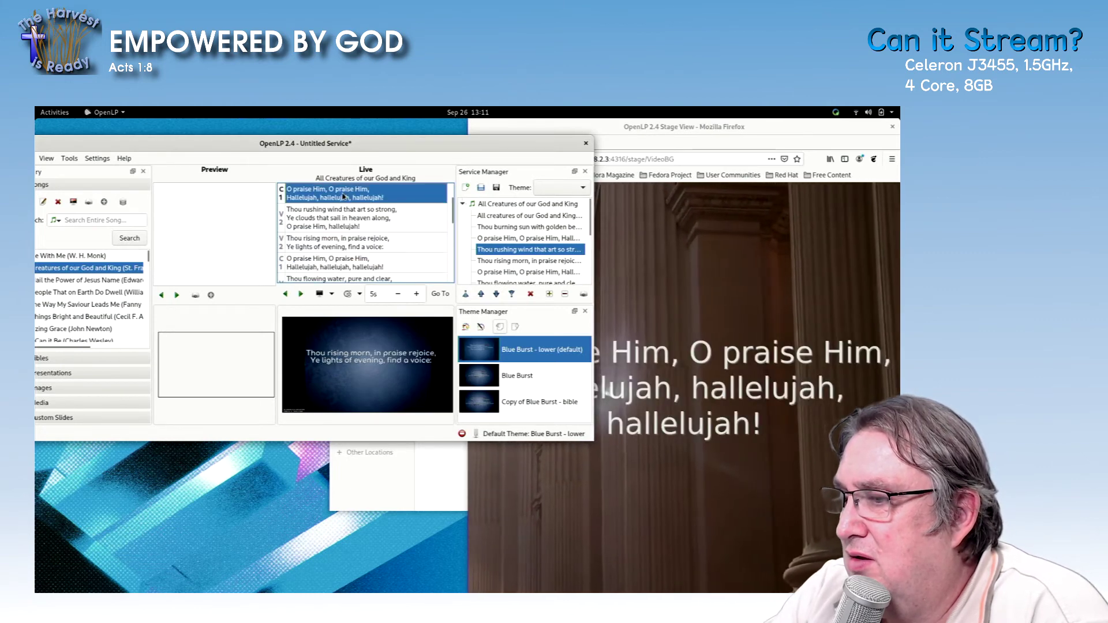
left_click(340, 210)
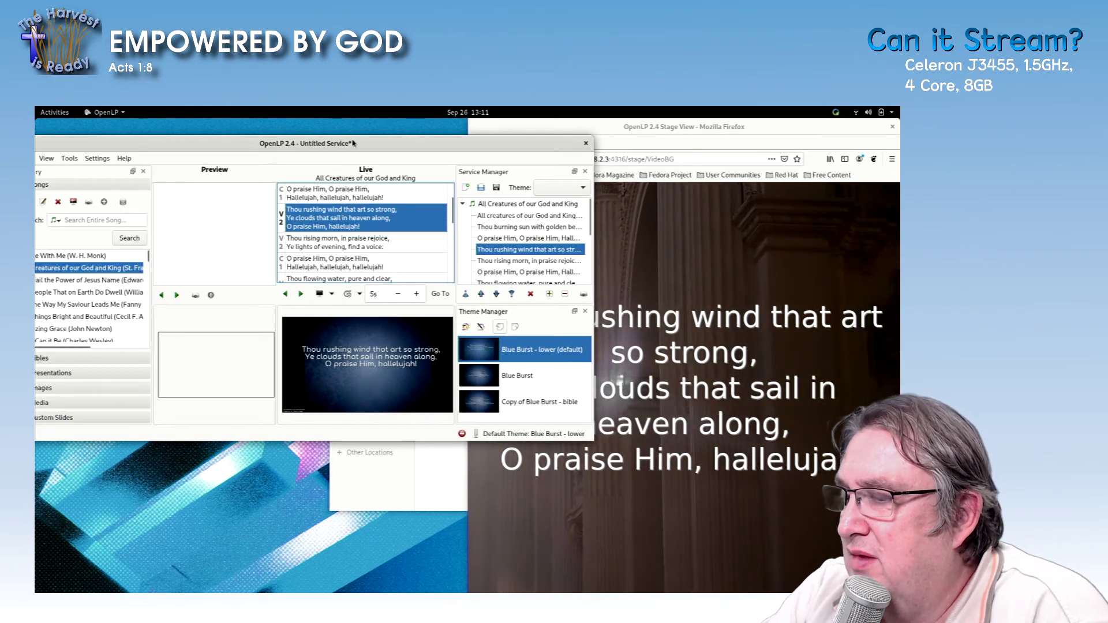
left_click_drag(353, 143, 445, 176)
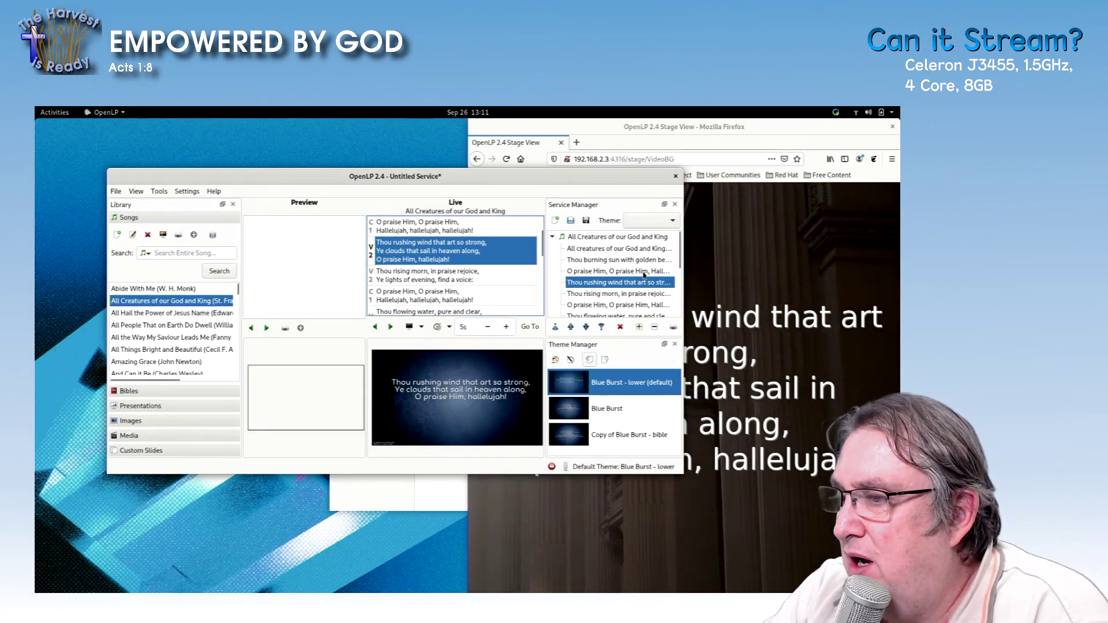
left_click(554, 237)
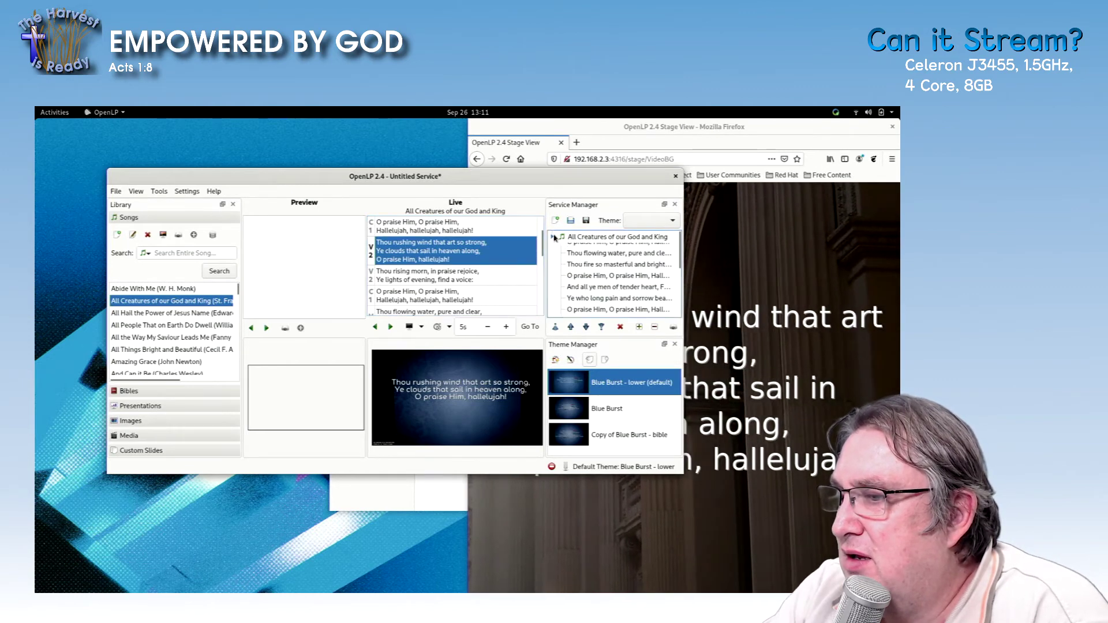
Step: Quick-search the Bible for Romans 3 and add Romans 3:1-31 KJV to the service
left_click(159, 394)
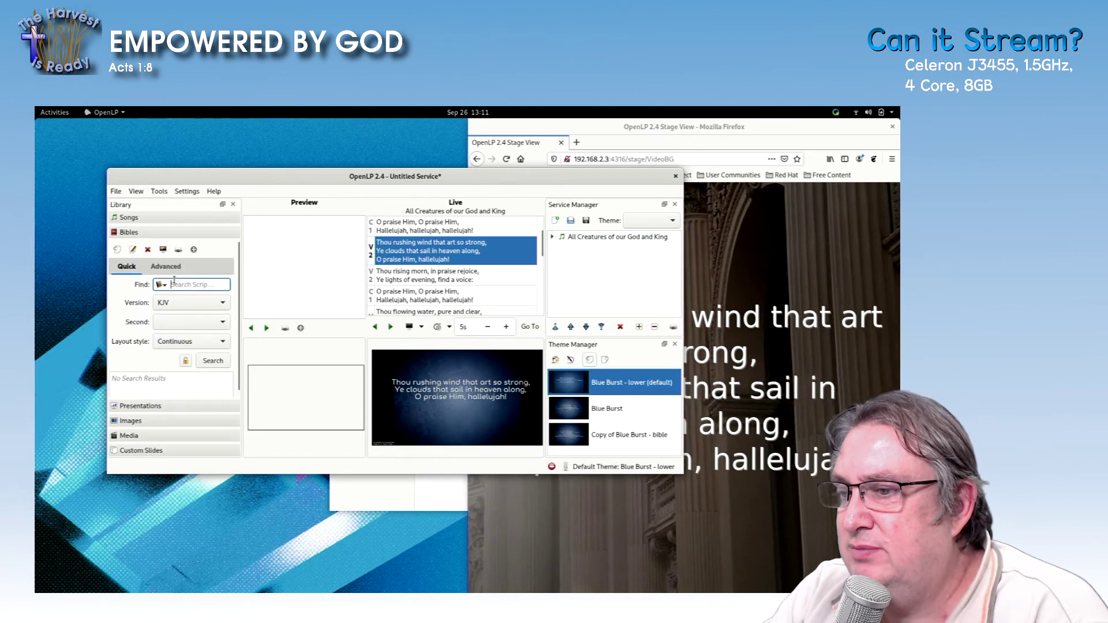
type("Rom")
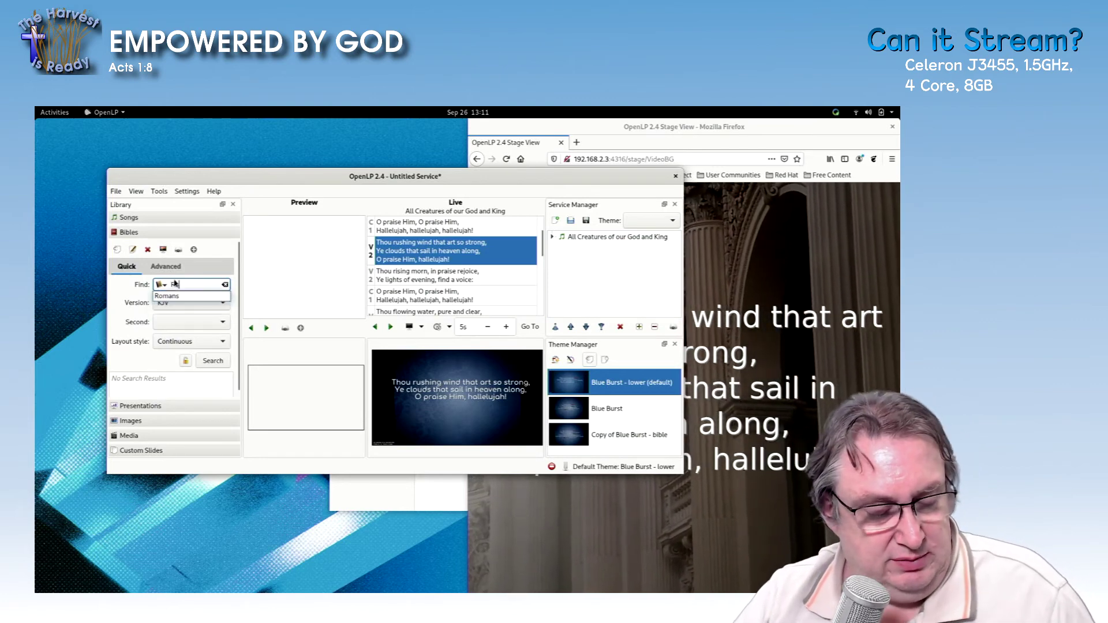
type("ans 3")
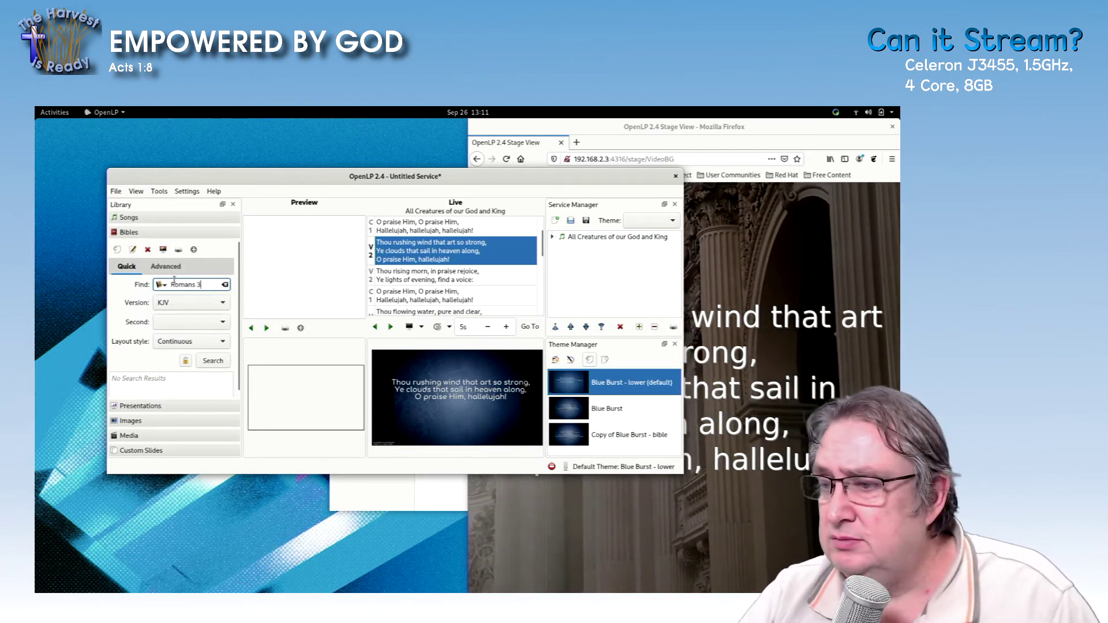
key("Return")
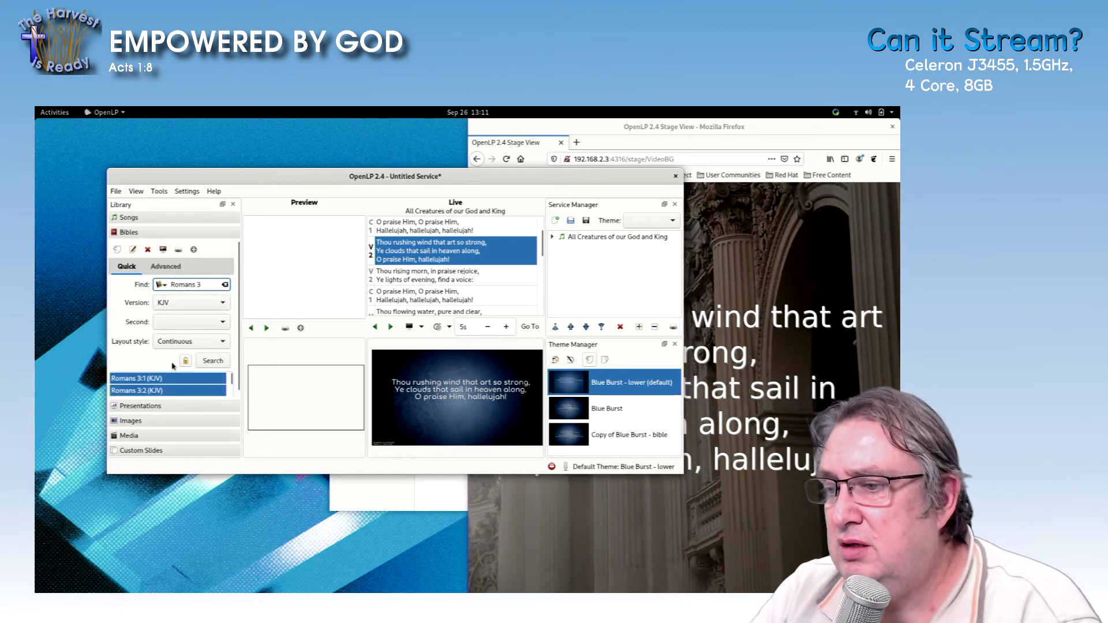
left_click_drag(156, 384, 600, 254)
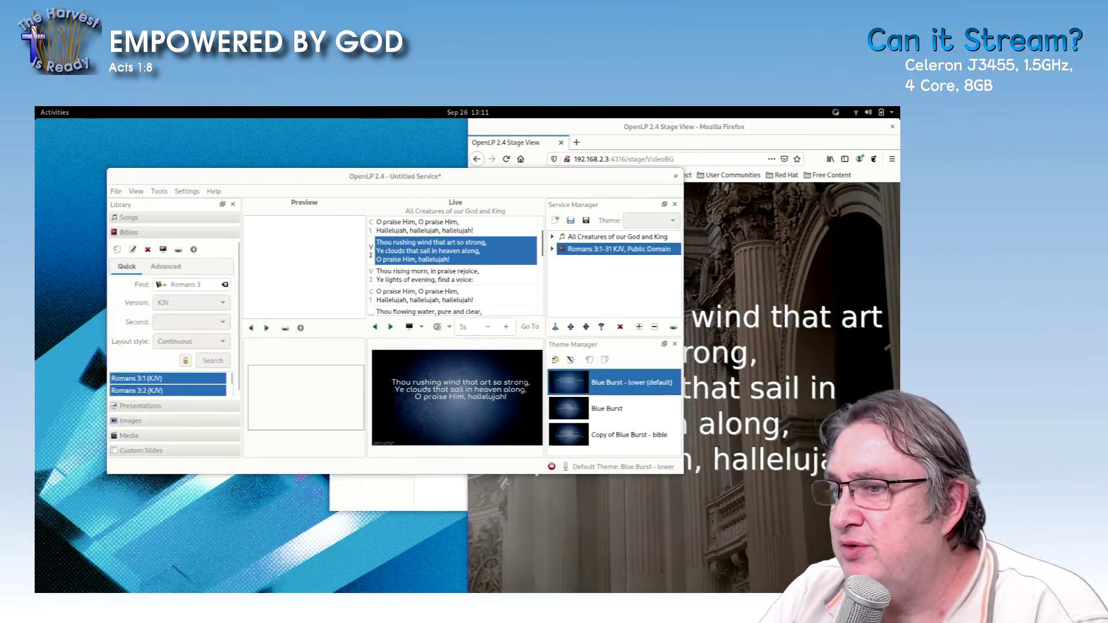
left_click(58, 112)
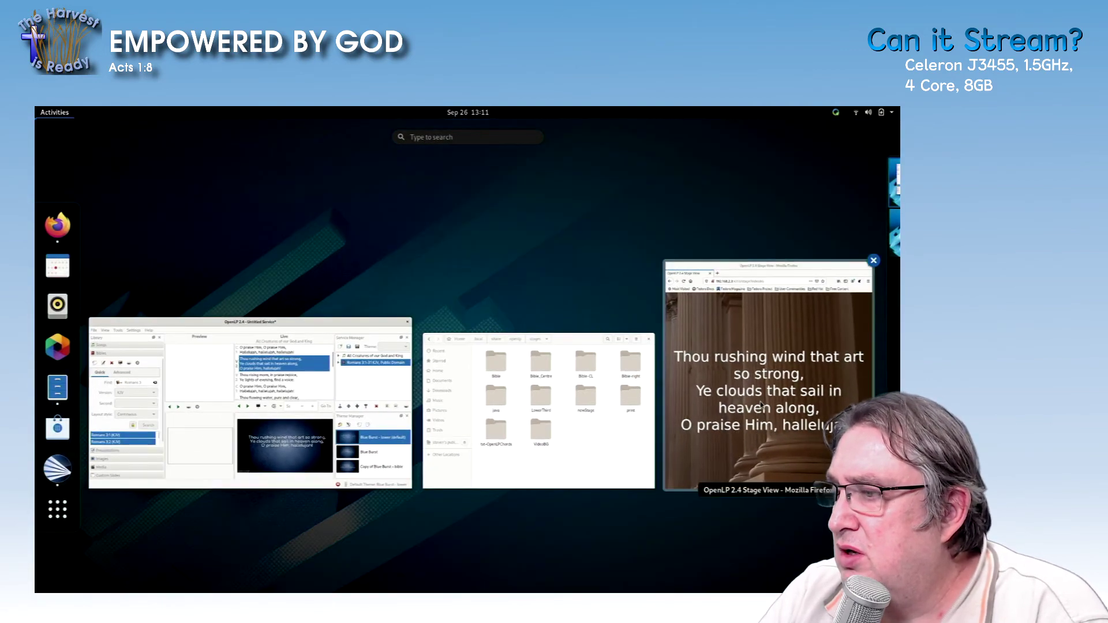
Step: Launch OBS Studio on the empty second workspace from the Activities search
left_click(867, 228)
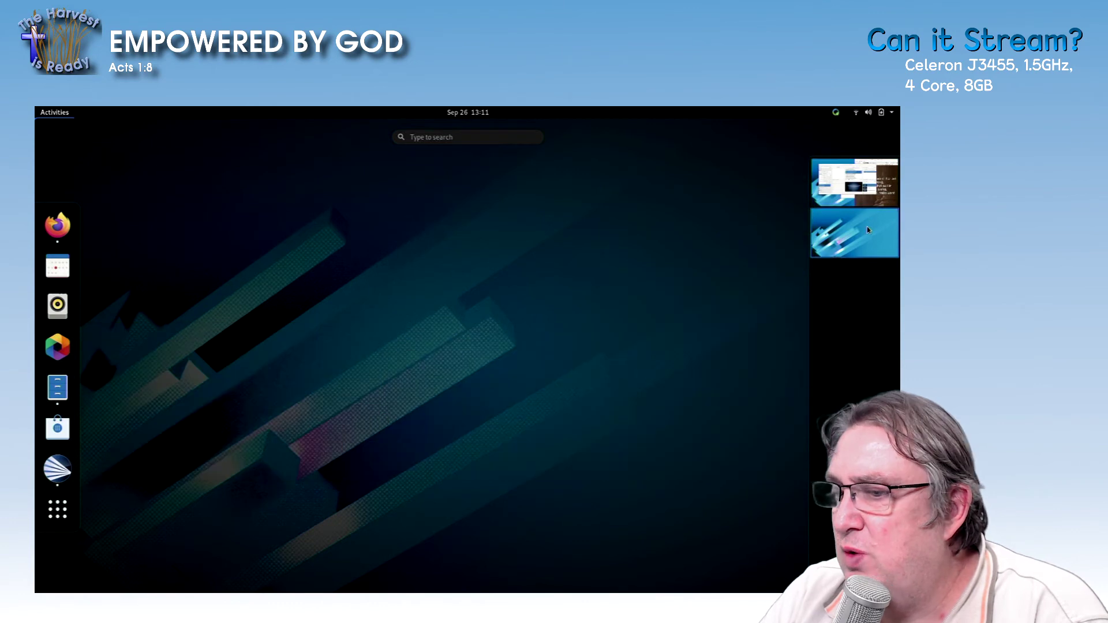
type("d")
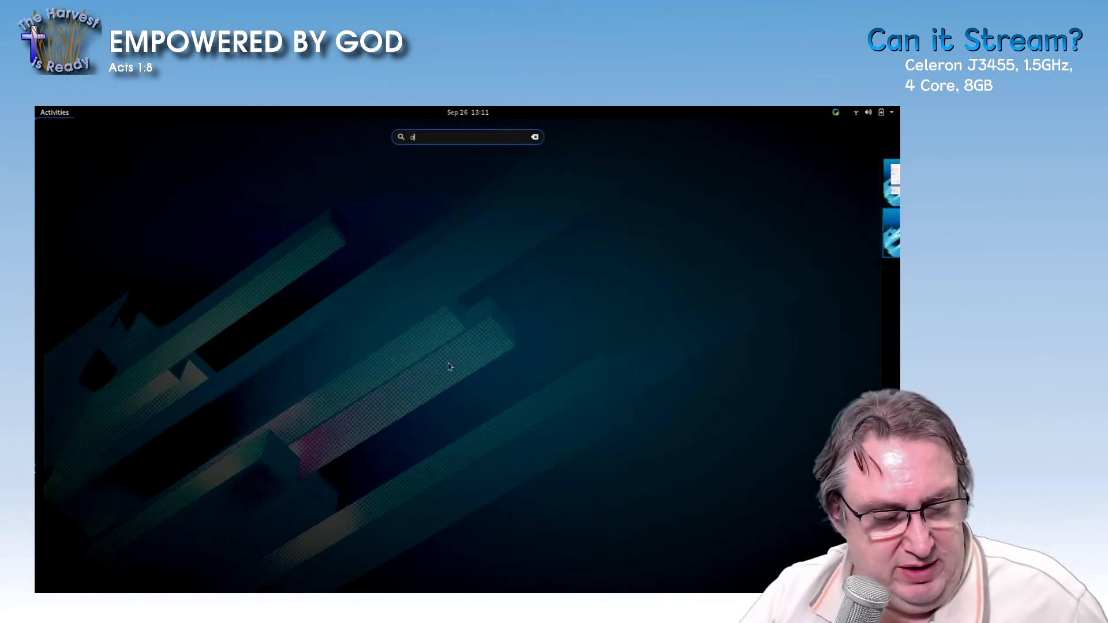
type("bs")
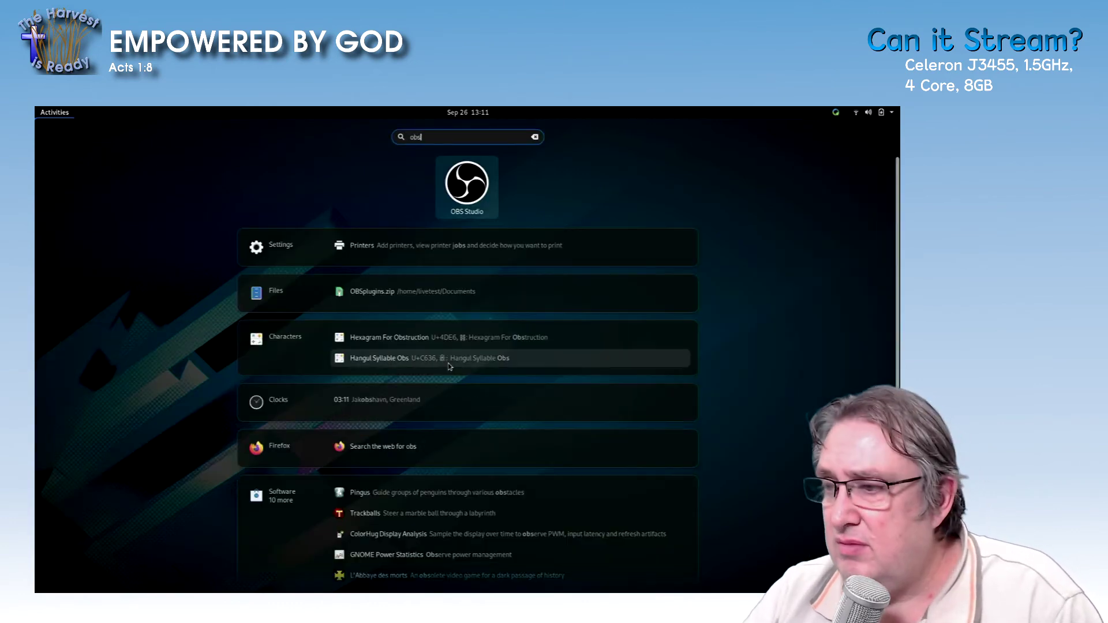
key("Return")
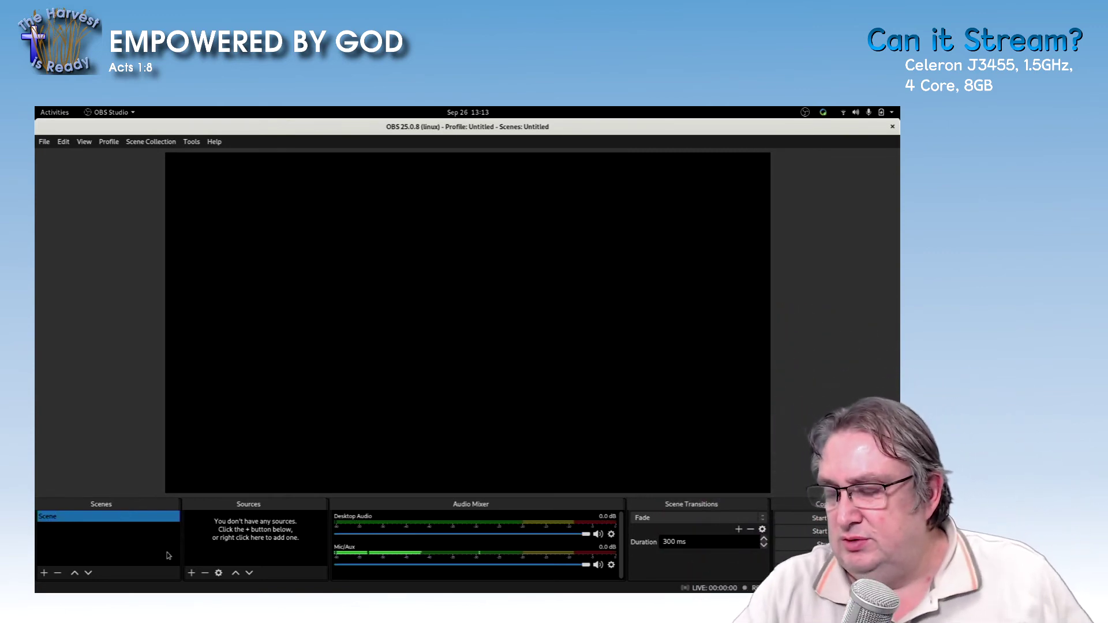
Step: Add a DroidCam OBS source from the Sources list and keep its default name 'DroidCam OBS'
left_click(44, 572)
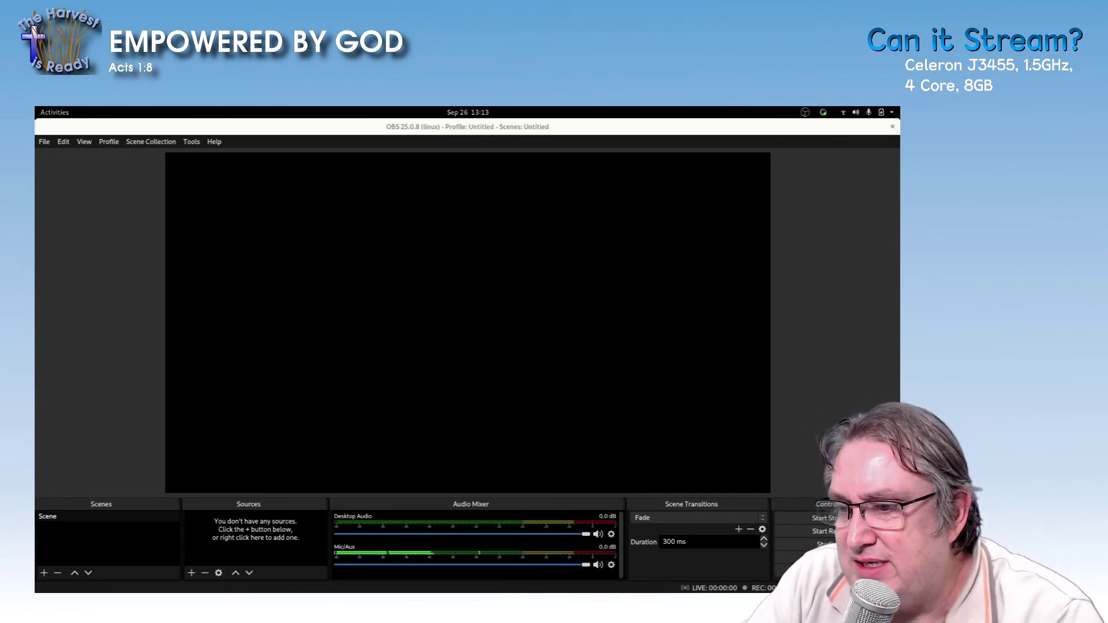
key("Escape")
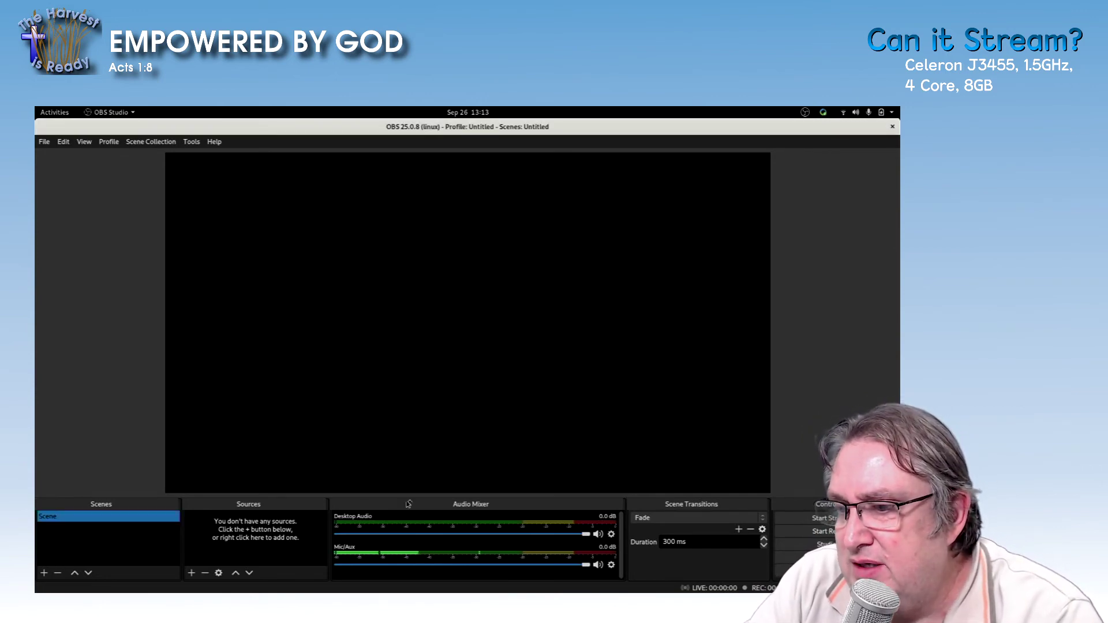
left_click(192, 572)
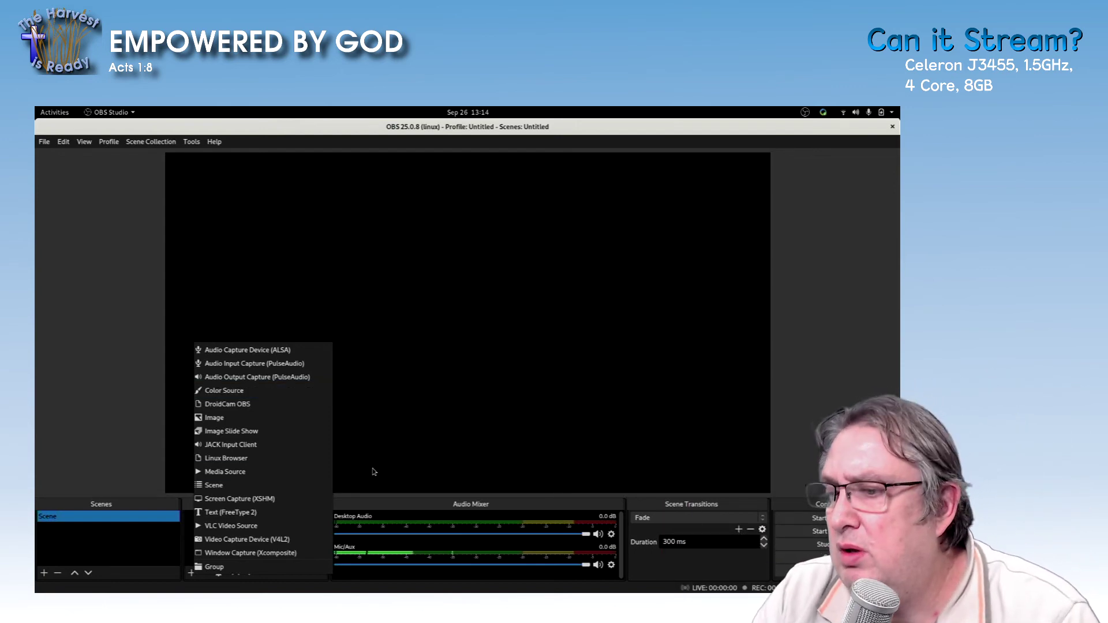
left_click(248, 405)
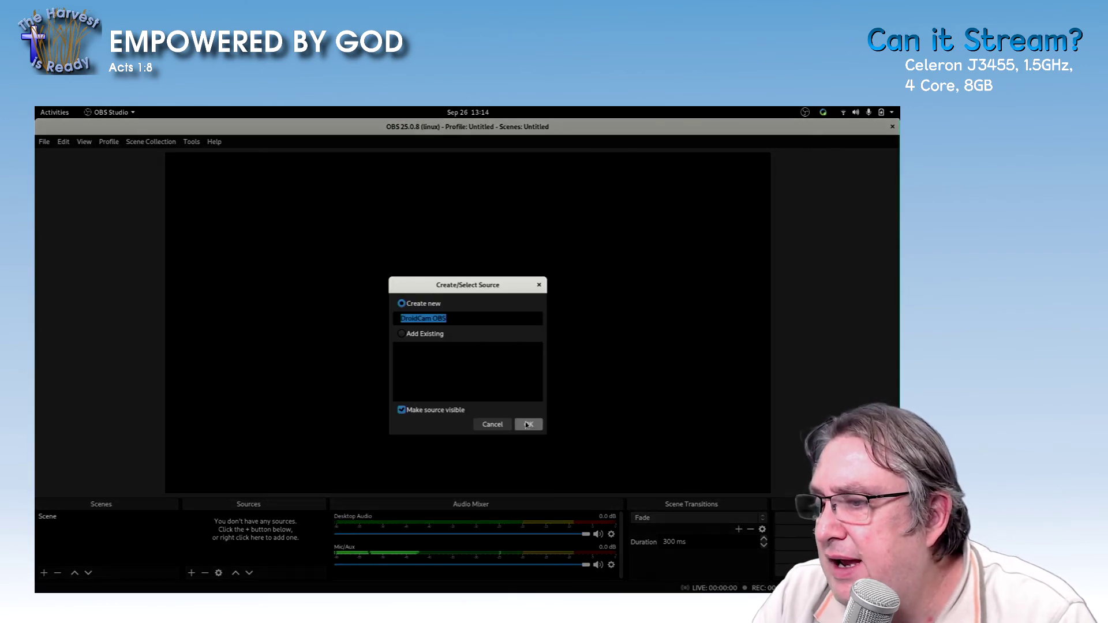
left_click(524, 423)
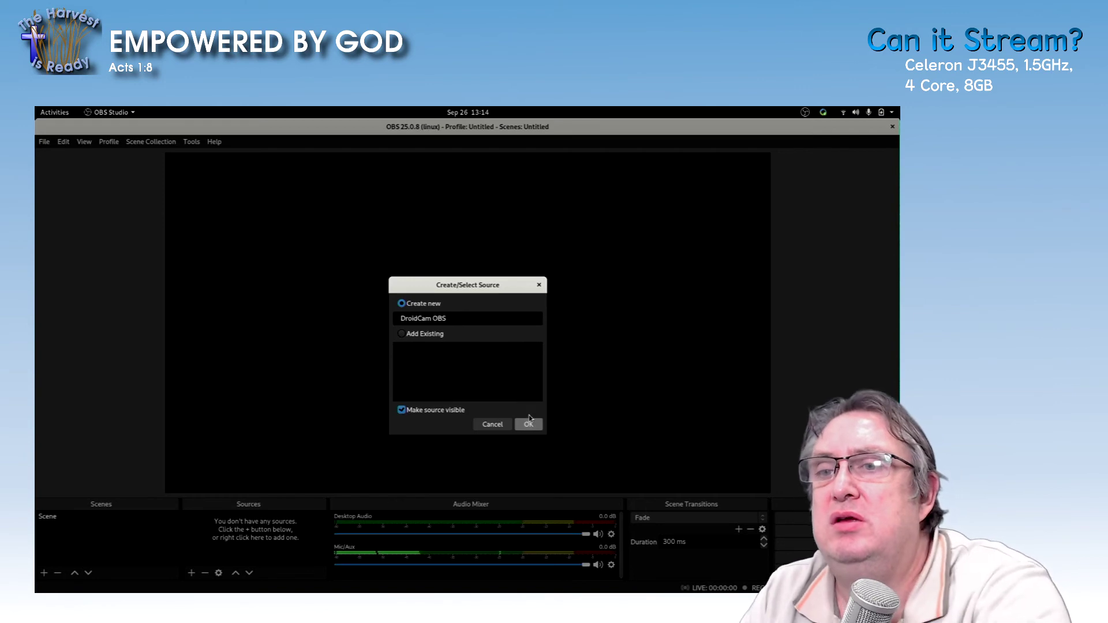
Step: Create the DroidCam OBS source and choose the Redmi 6 phone as its device
left_click(529, 421)
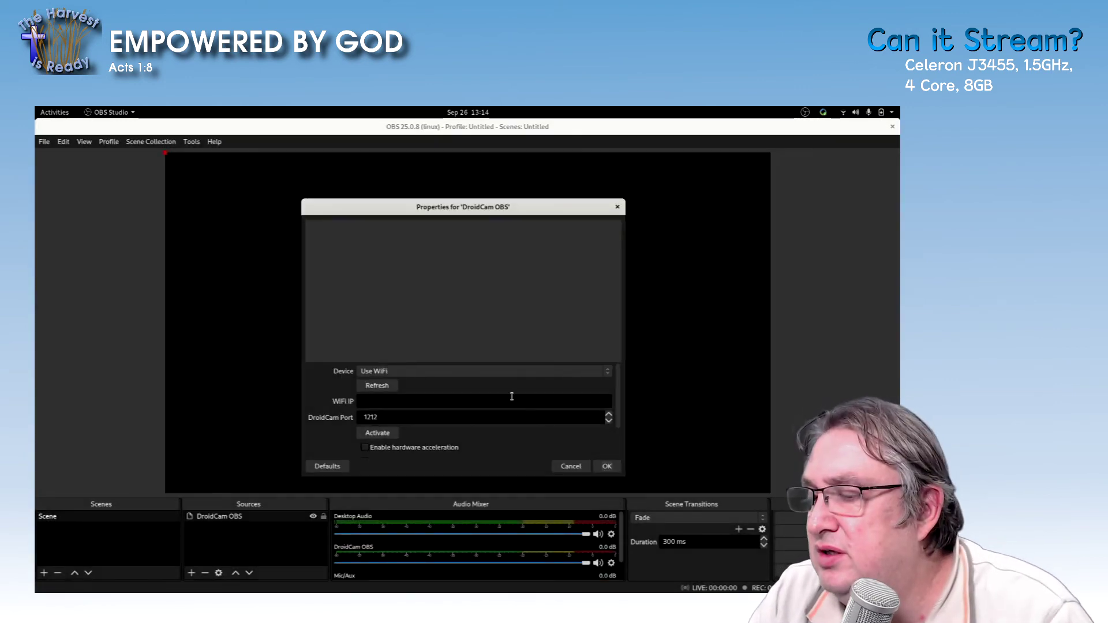
left_click(421, 372)
left_click(421, 375)
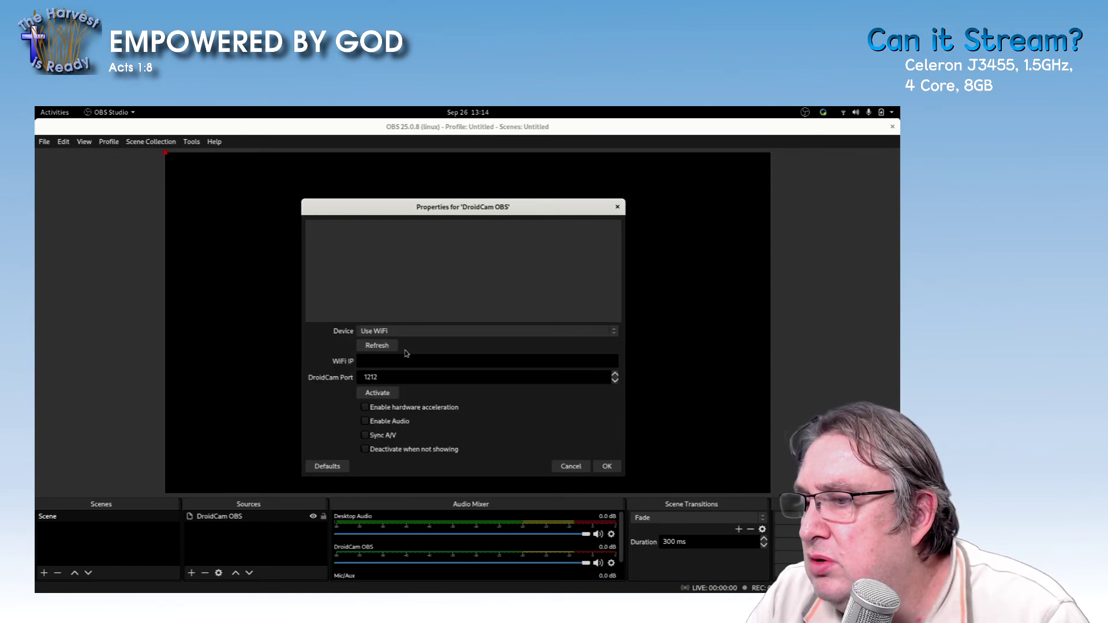
left_click(411, 333)
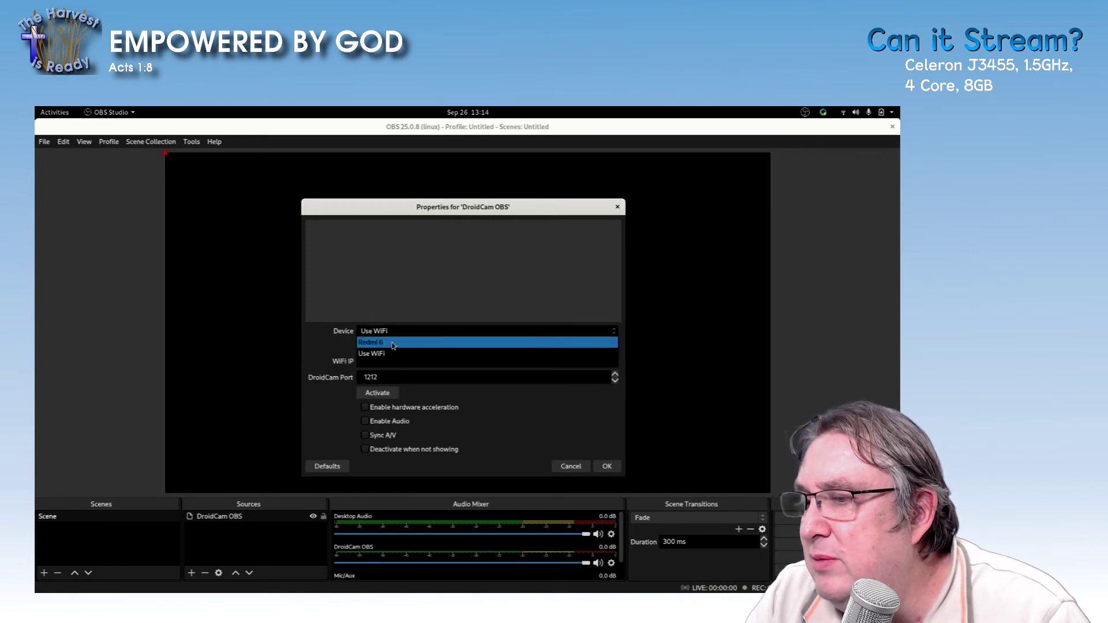
left_click(393, 343)
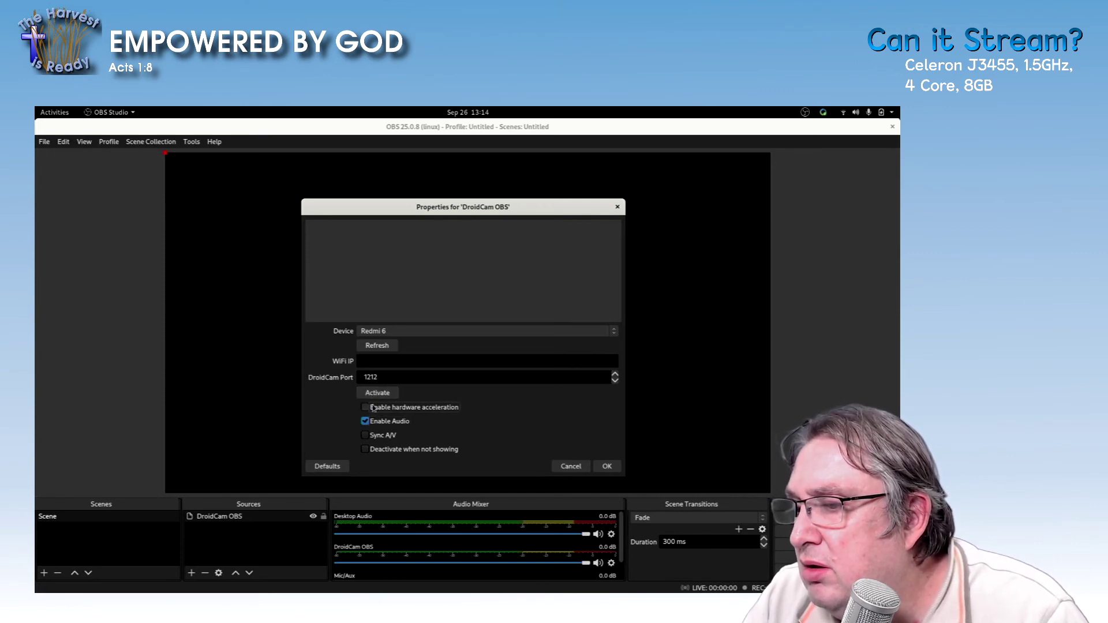
Step: Enable hardware acceleration and deactivate-when-hidden, activate the phone connection, and save the settings
left_click(371, 408)
left_click(376, 394)
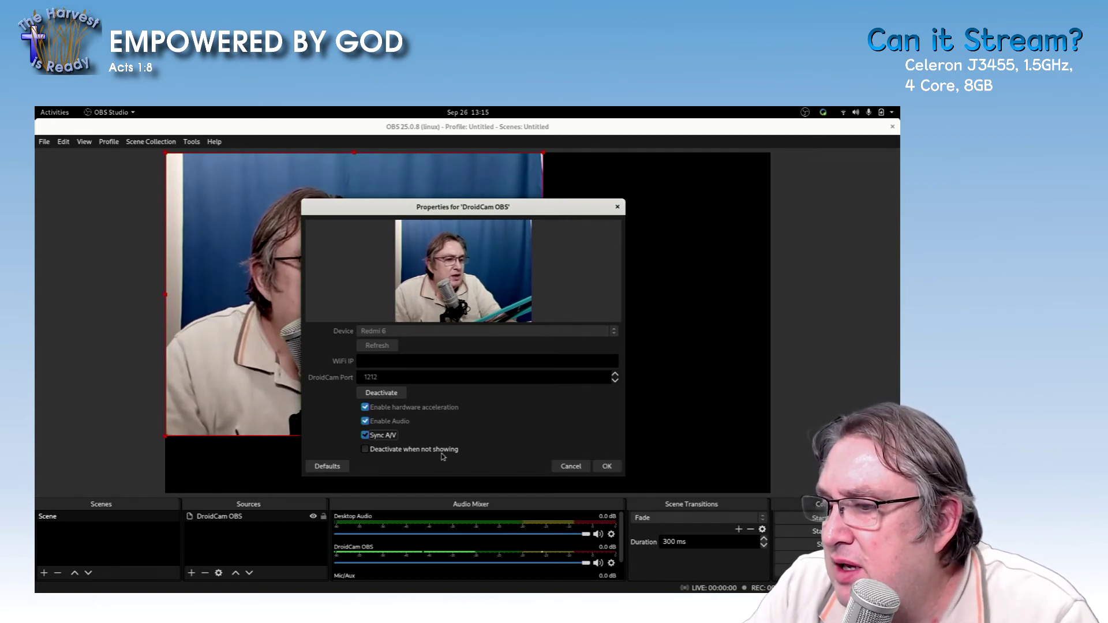
left_click(408, 453)
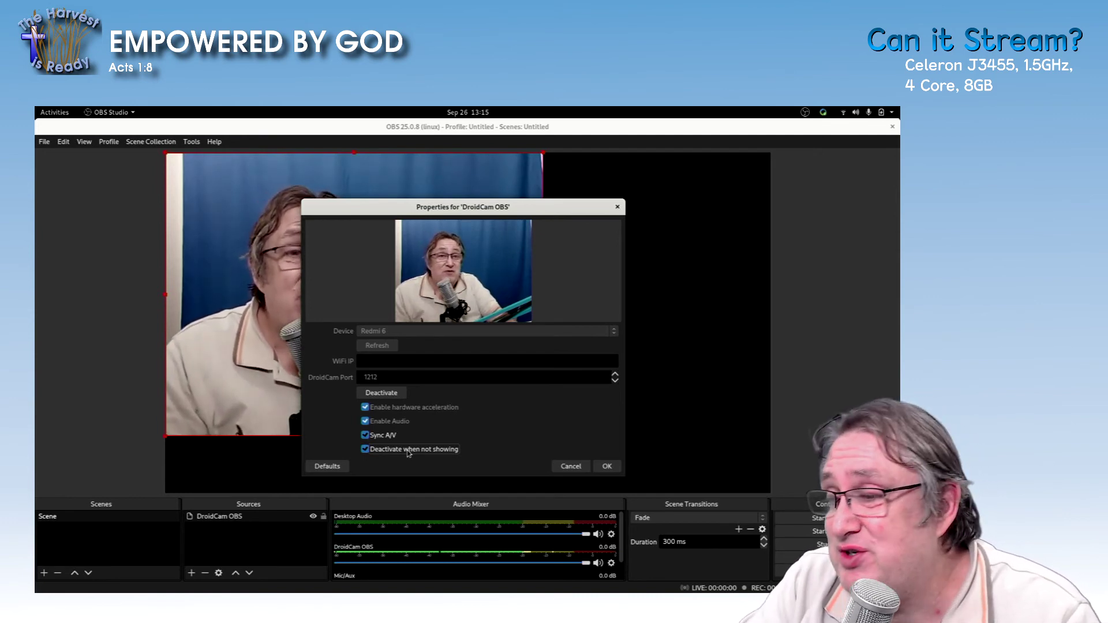
left_click(606, 466)
left_click(543, 434)
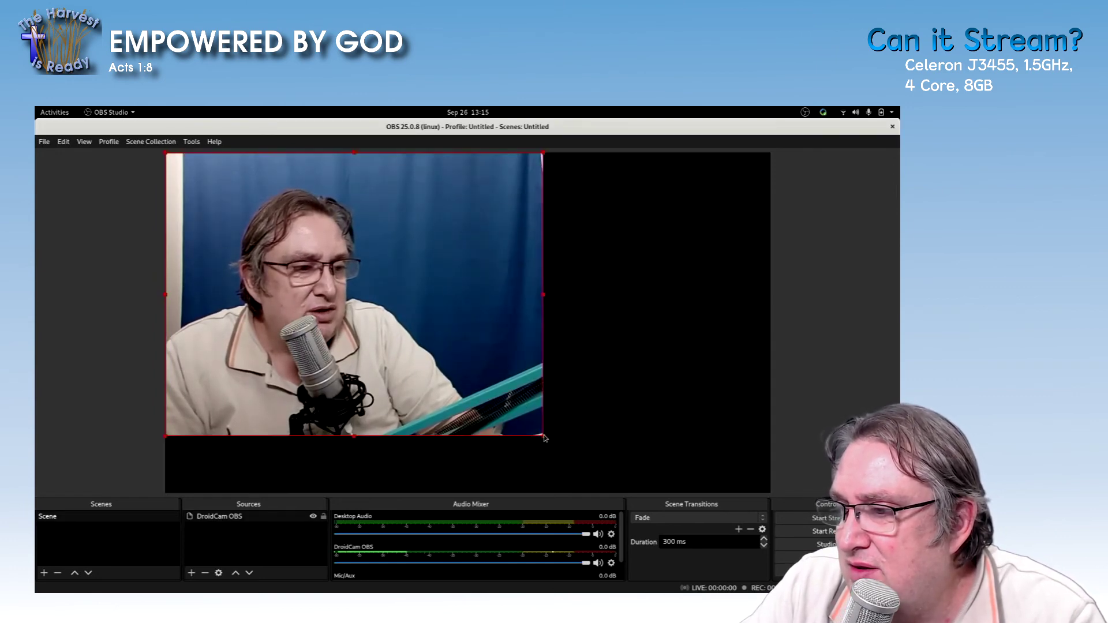
Step: Enlarge the camera image to full canvas height, shift it right, and crop its left and right edges
left_click_drag(550, 443, 615, 494)
left_click_drag(475, 412, 500, 417)
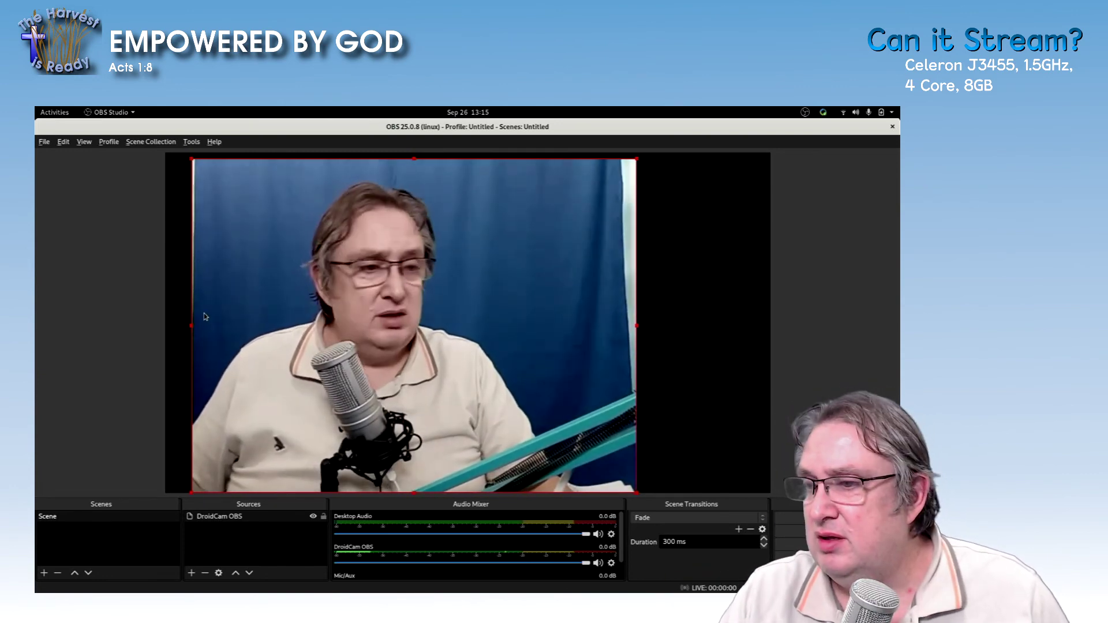
left_click_drag(192, 327, 196, 327)
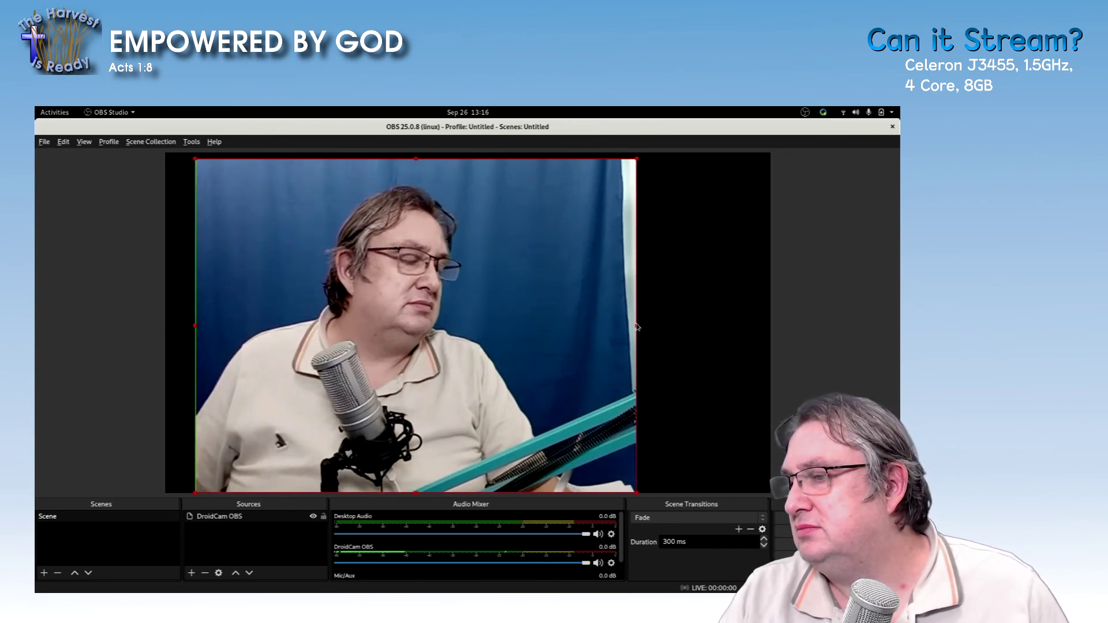
left_click_drag(637, 325, 615, 327)
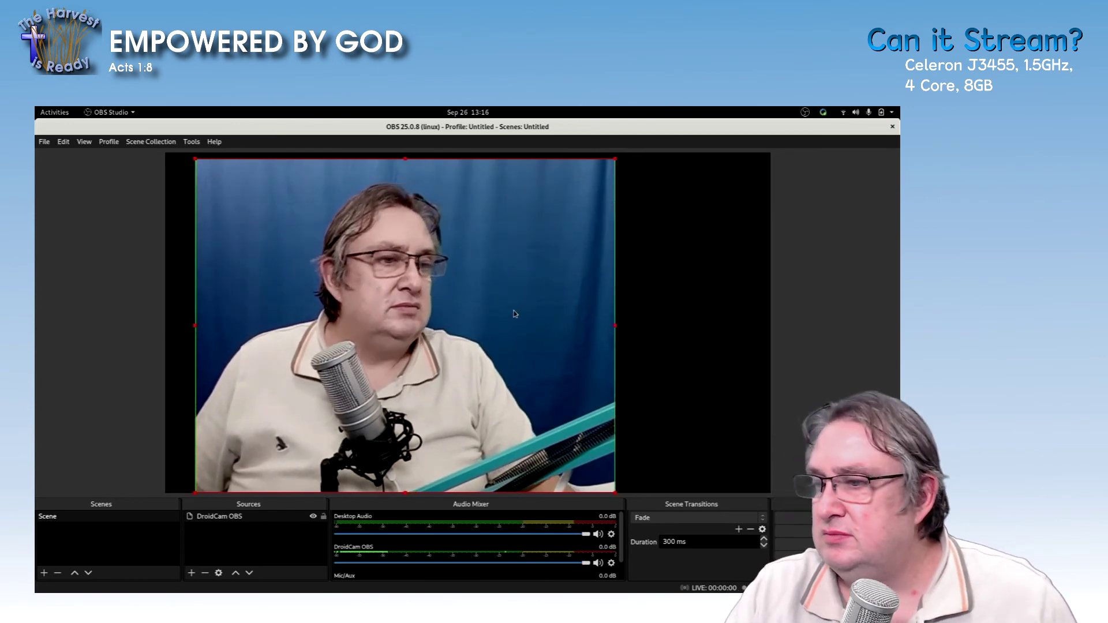
Step: Add a Chroma Key effect filter to the DroidCam OBS source with its default name
right_click(512, 446)
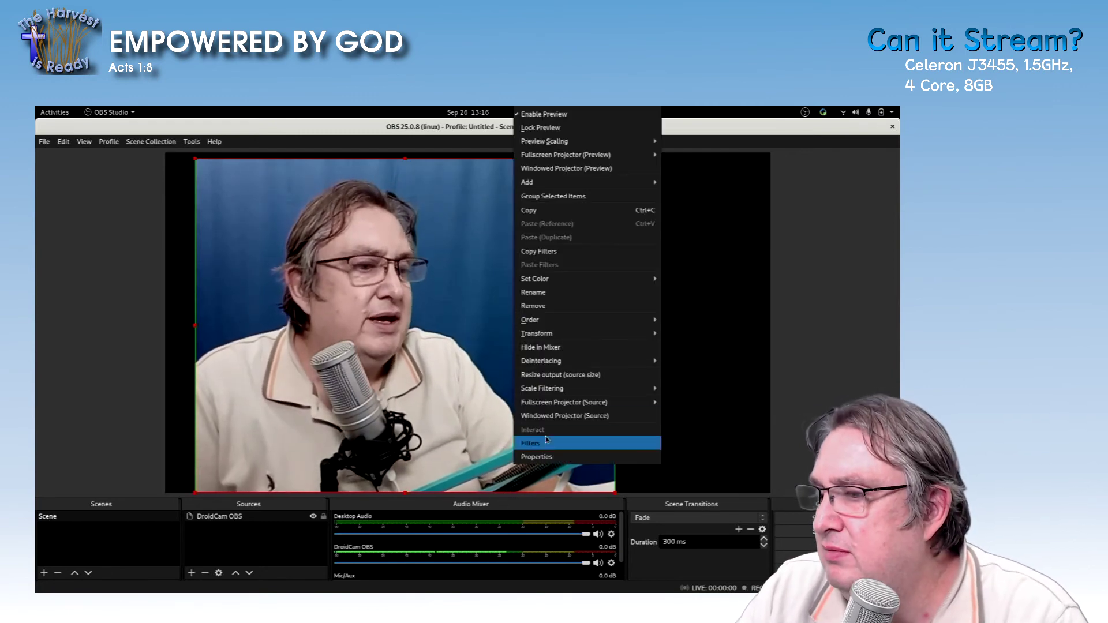
left_click(544, 442)
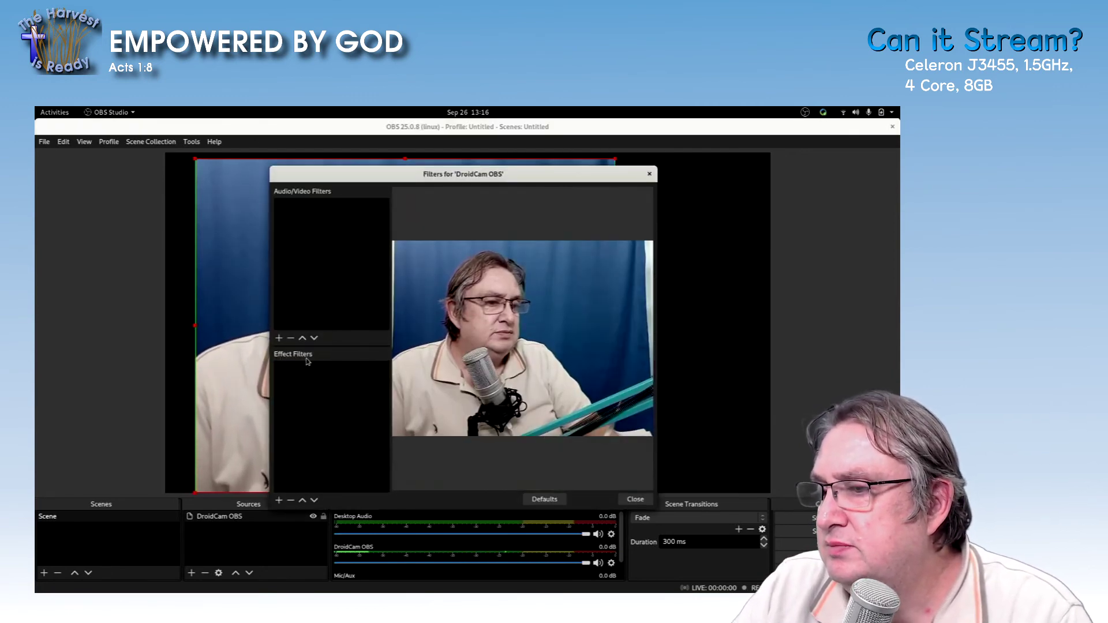
left_click(278, 337)
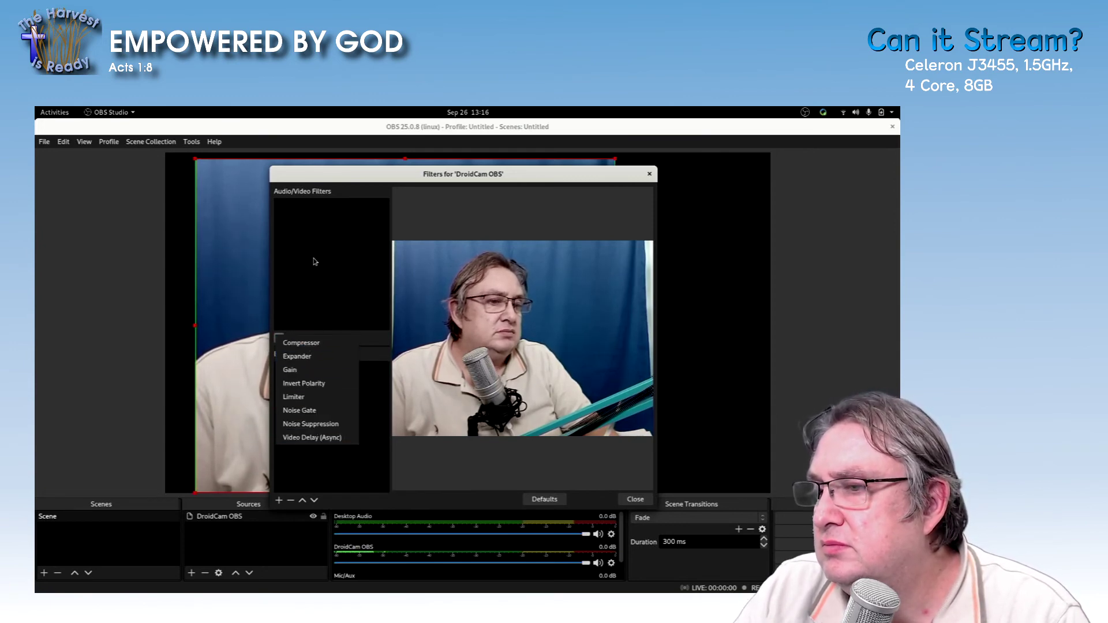
key("Escape")
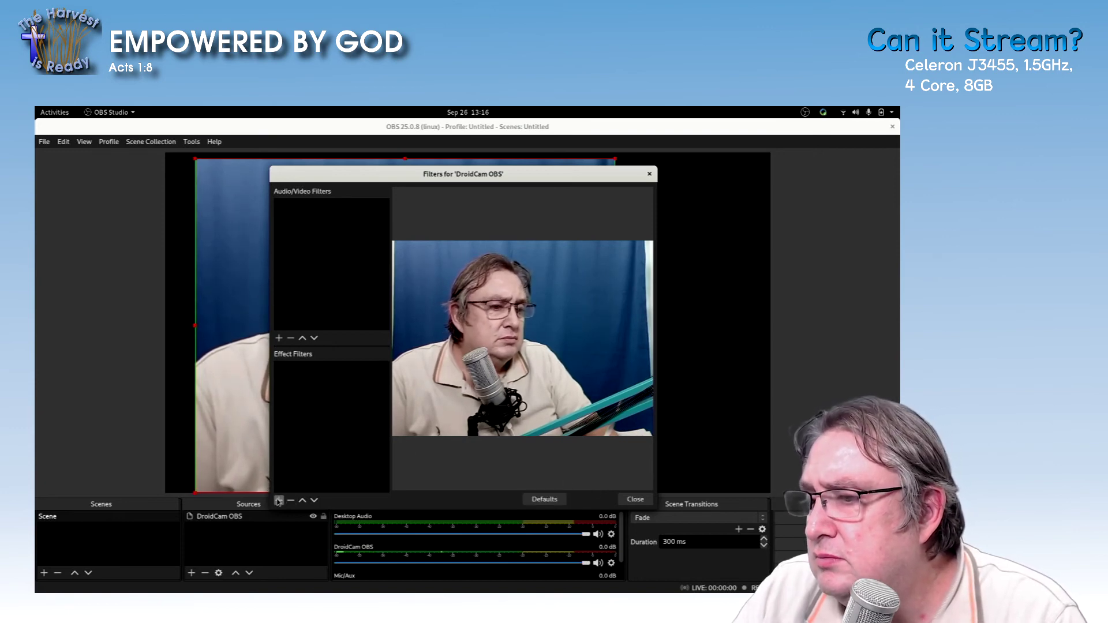
left_click(278, 500)
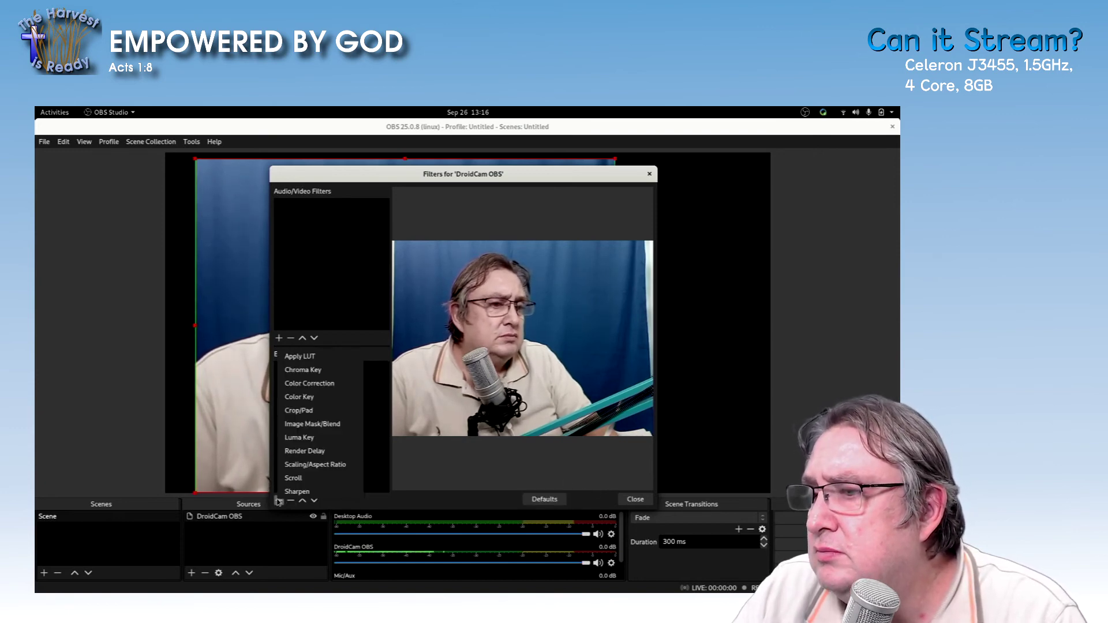
left_click(312, 370)
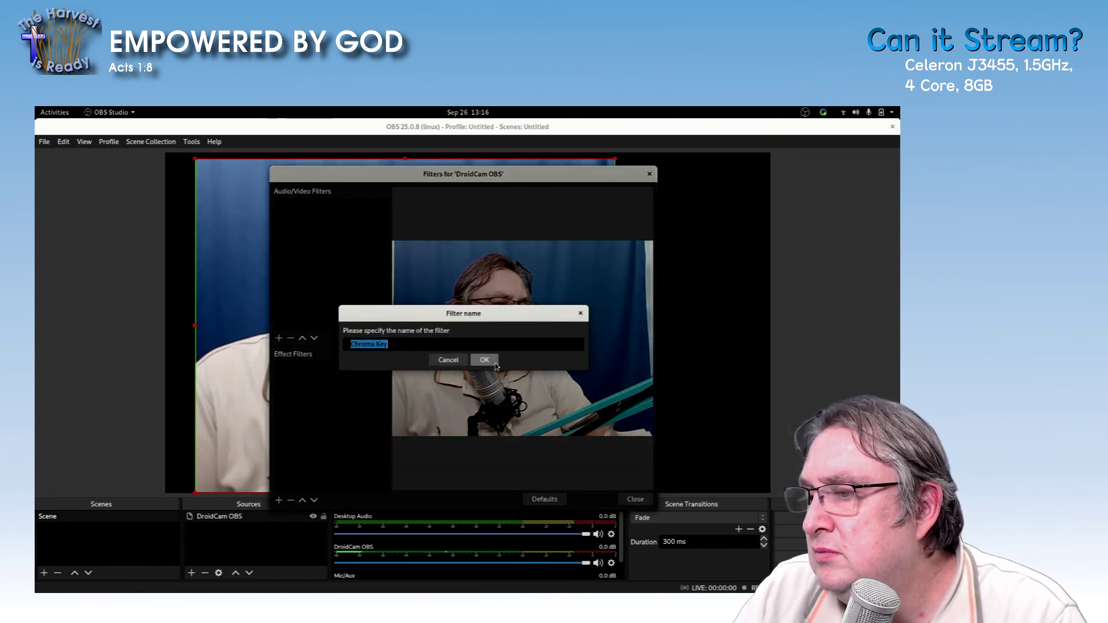
left_click(494, 363)
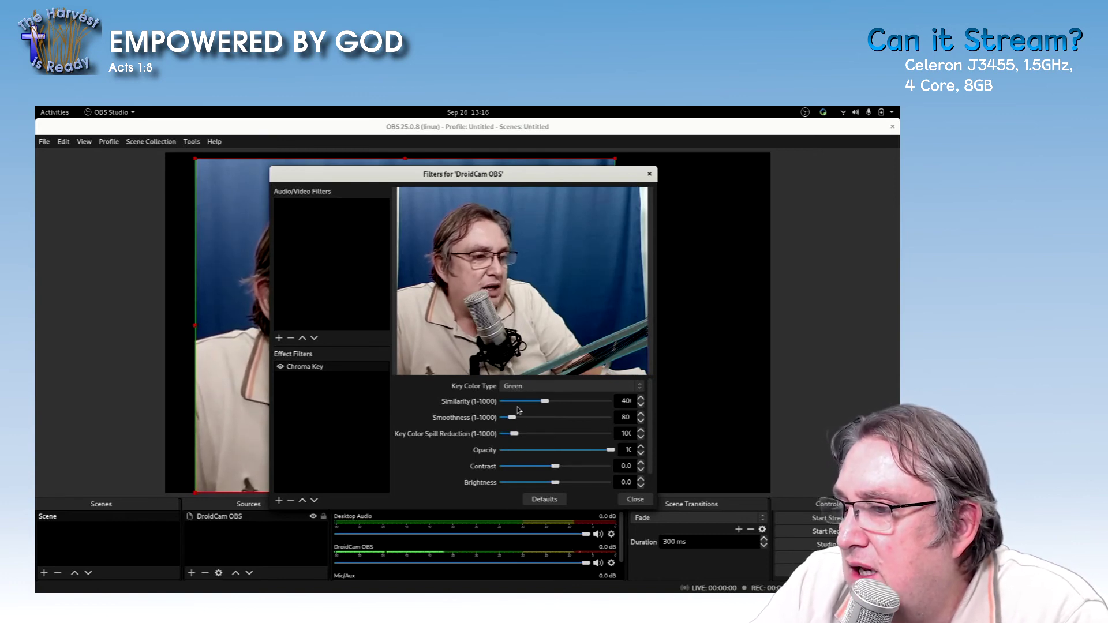
Step: Set the Chroma Key colour type to Blue and lower its similarity
left_click(523, 385)
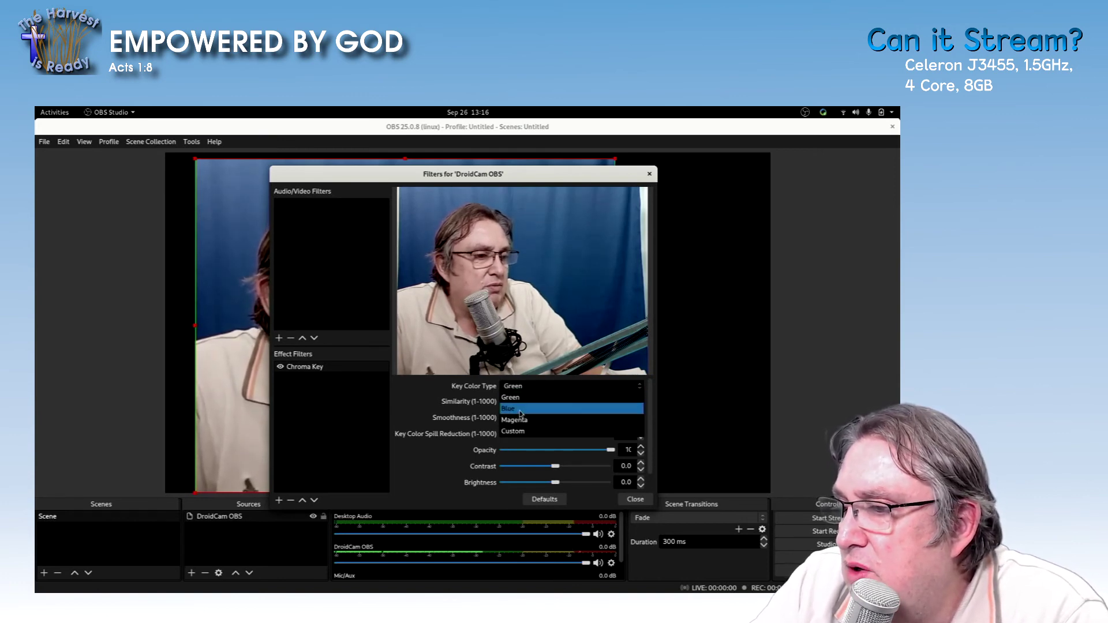
left_click(521, 408)
left_click_drag(545, 401, 527, 403)
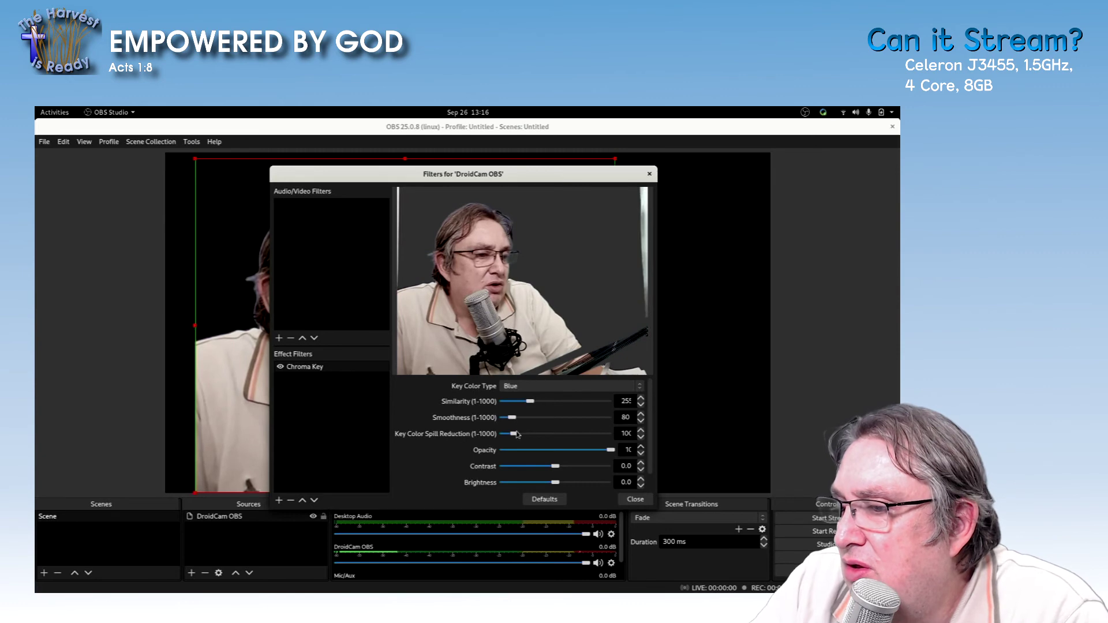
Step: Close the filters window and move the keyed camera image further right on the canvas
left_click(636, 499)
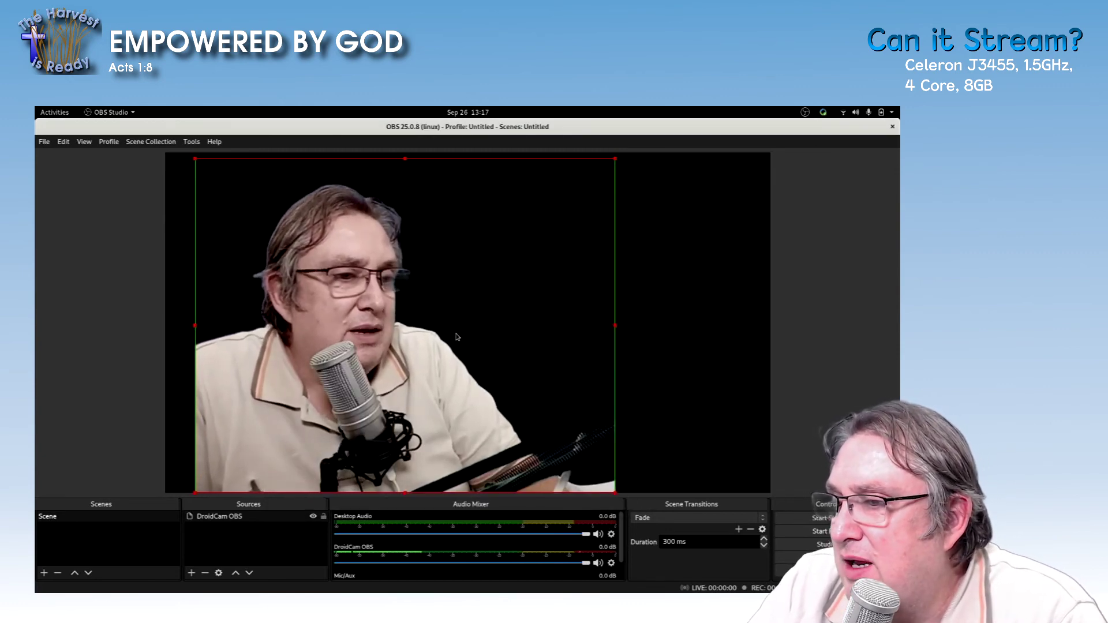
left_click_drag(451, 338, 502, 343)
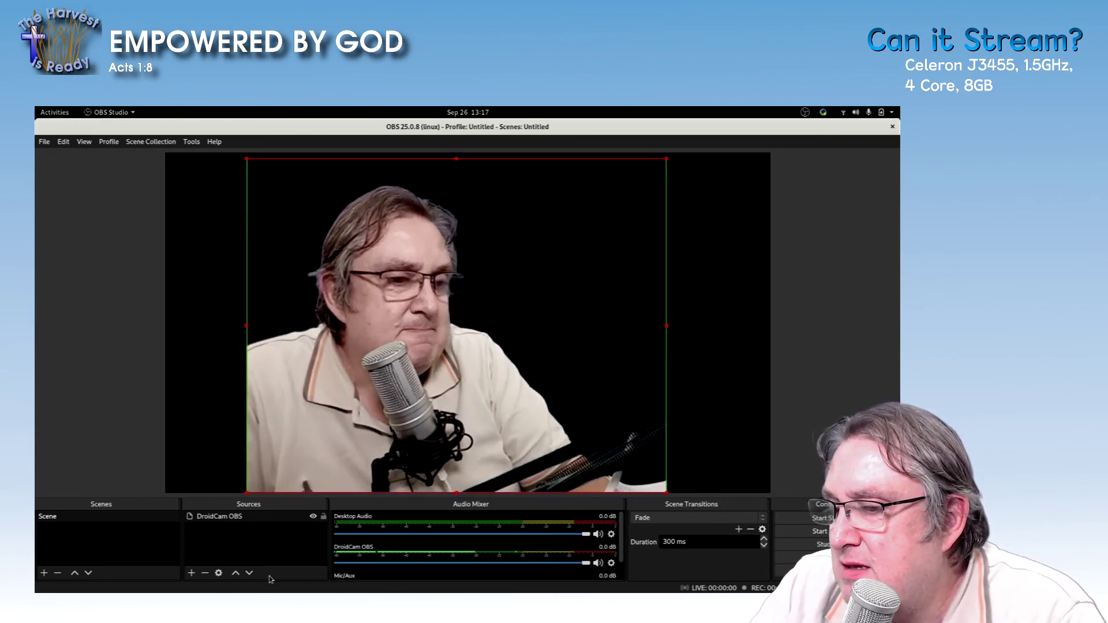
left_click(191, 573)
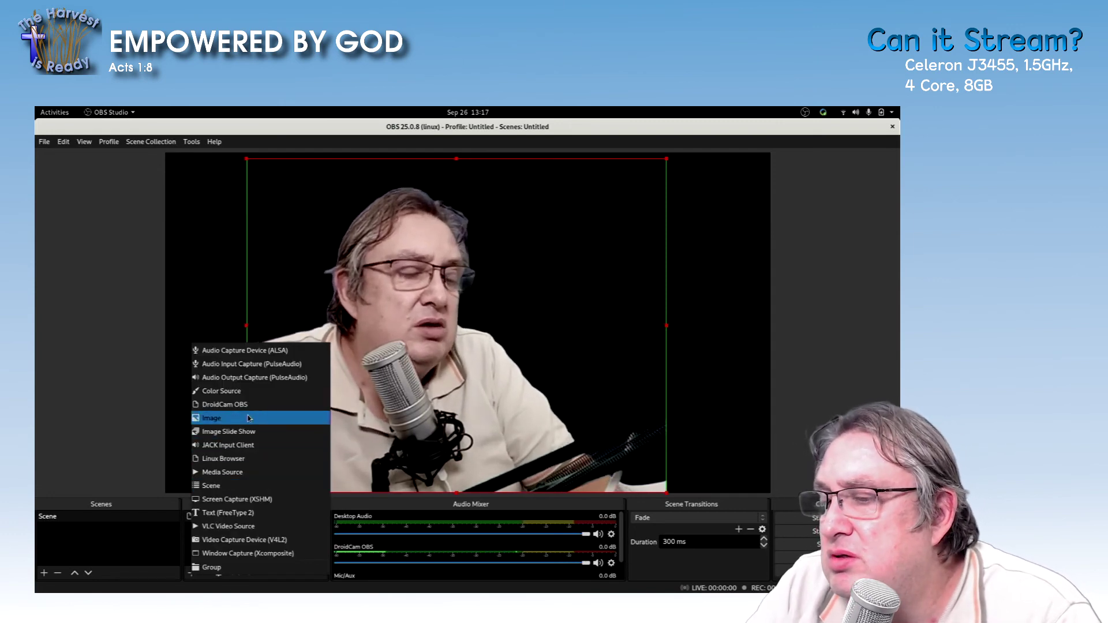
Step: Add a blue #00aaff Color Source and move DroidCam OBS above it in Sources
left_click(255, 392)
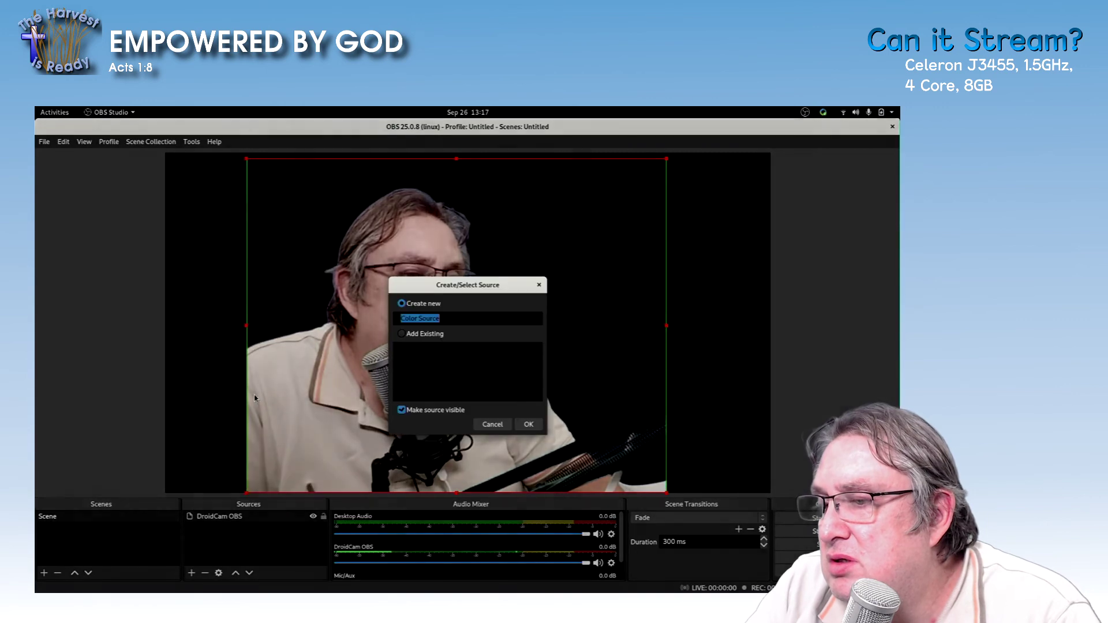
left_click(528, 424)
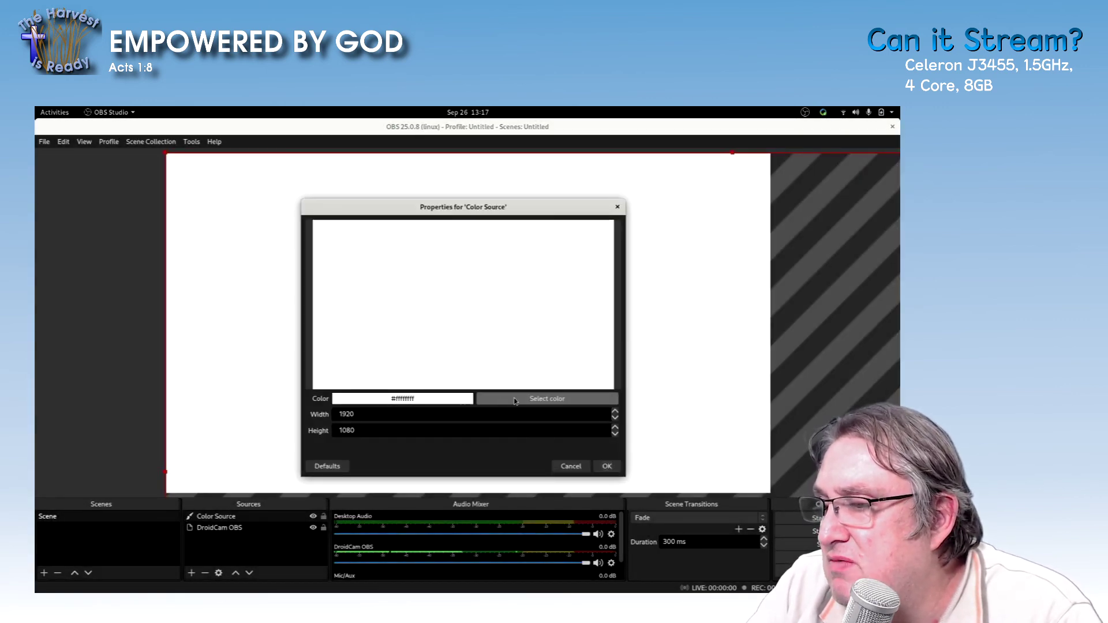
left_click(515, 401)
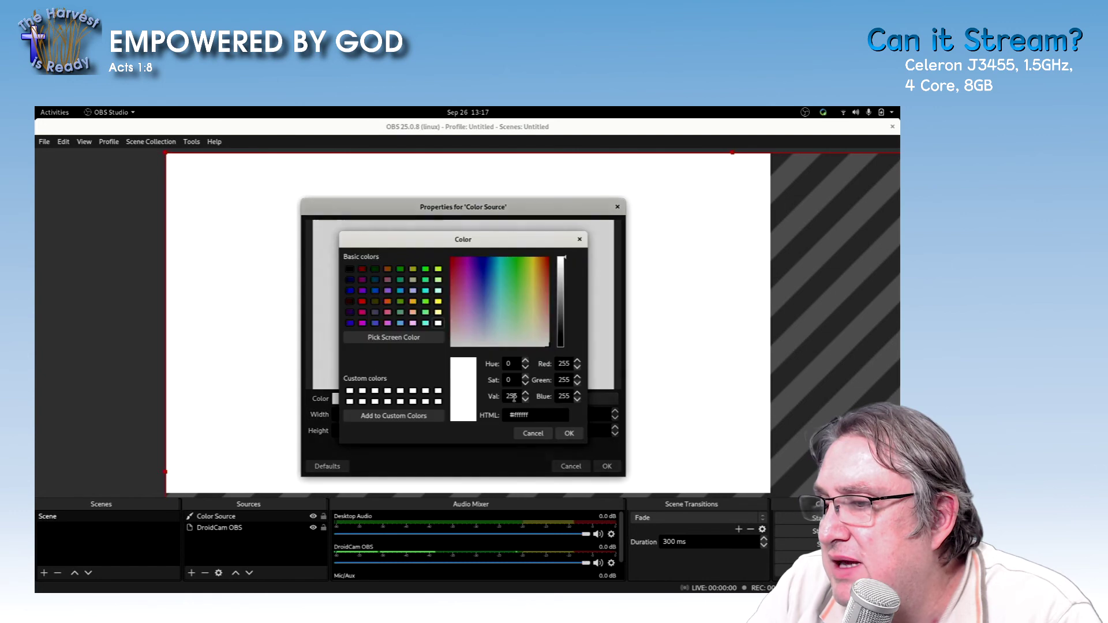
left_click(494, 277)
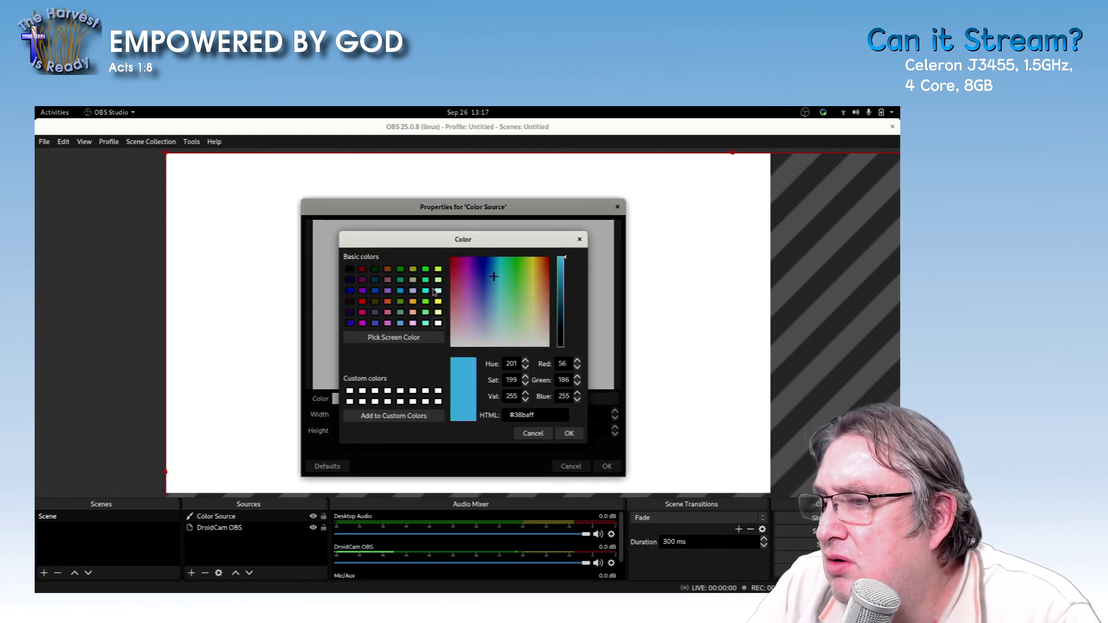
left_click(437, 291)
left_click(401, 291)
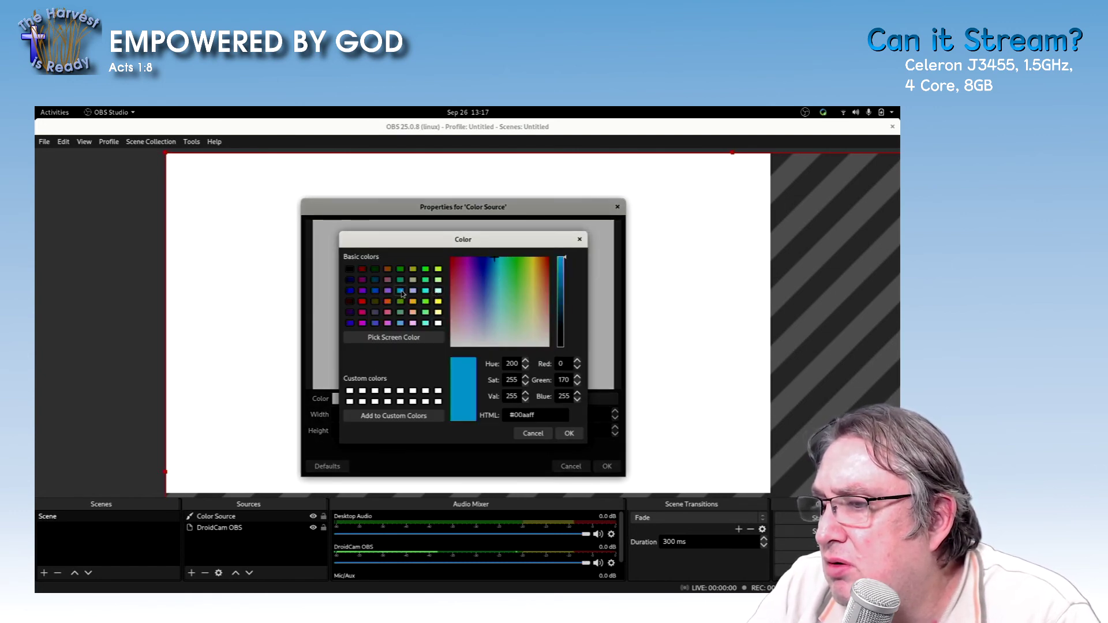
left_click(568, 433)
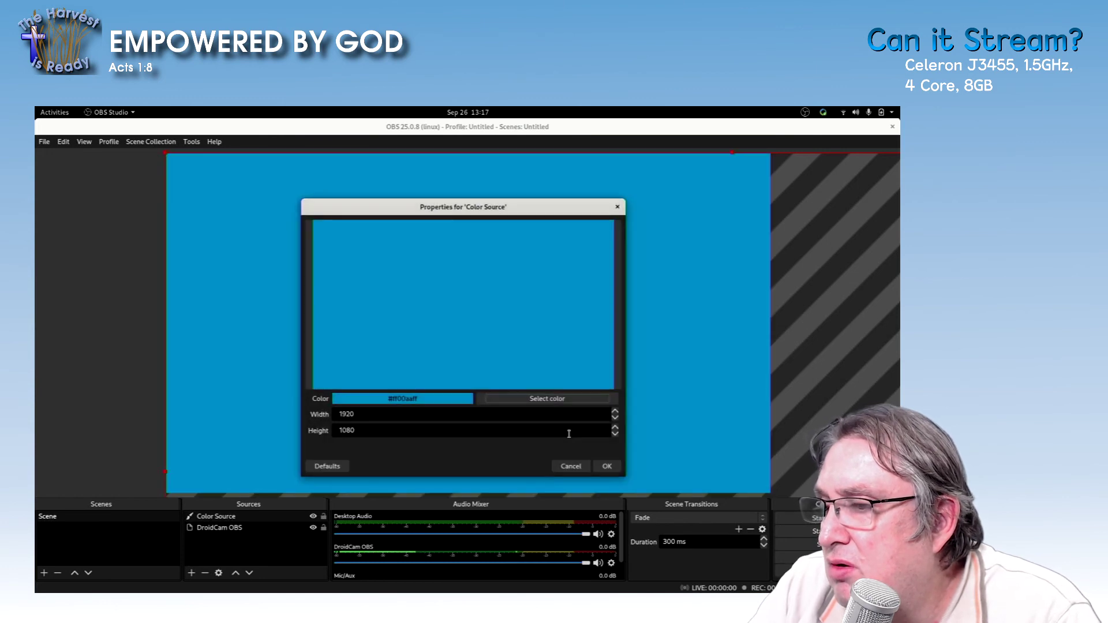
left_click(606, 465)
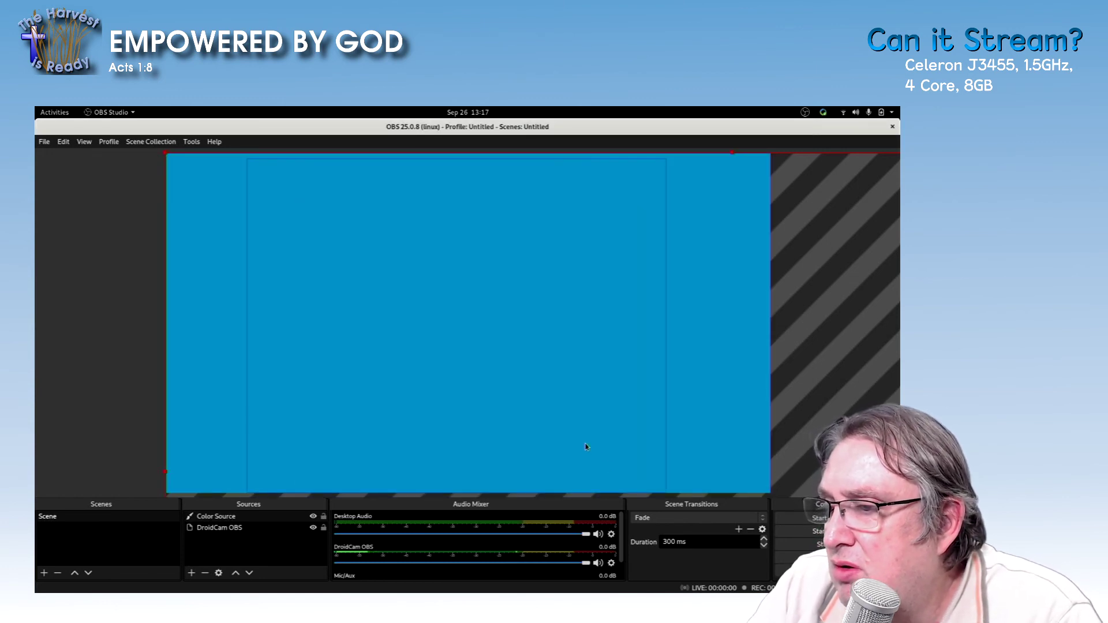
left_click(238, 528)
left_click_drag(238, 527, 235, 516)
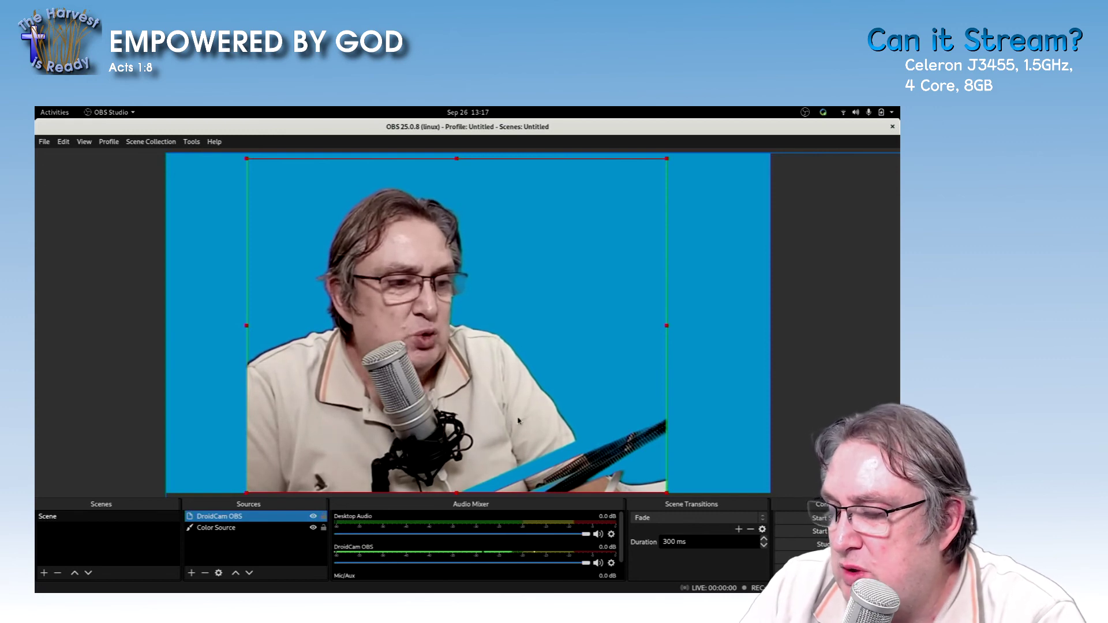
Step: Rename the scene to FullCam and duplicate it as FullCam 2
right_click(70, 522)
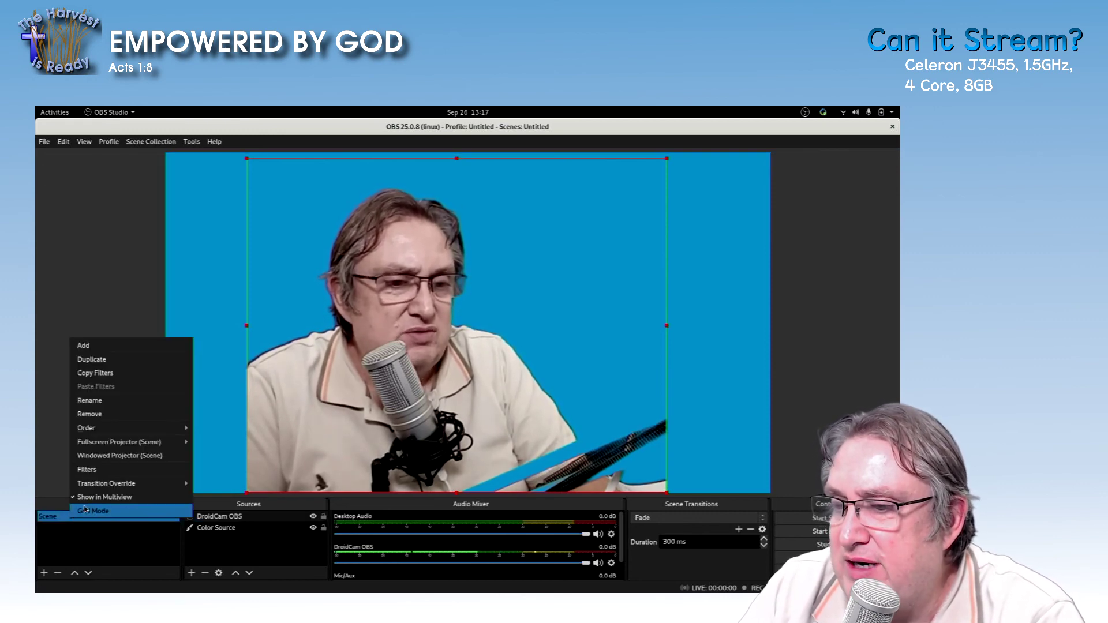
left_click(109, 404)
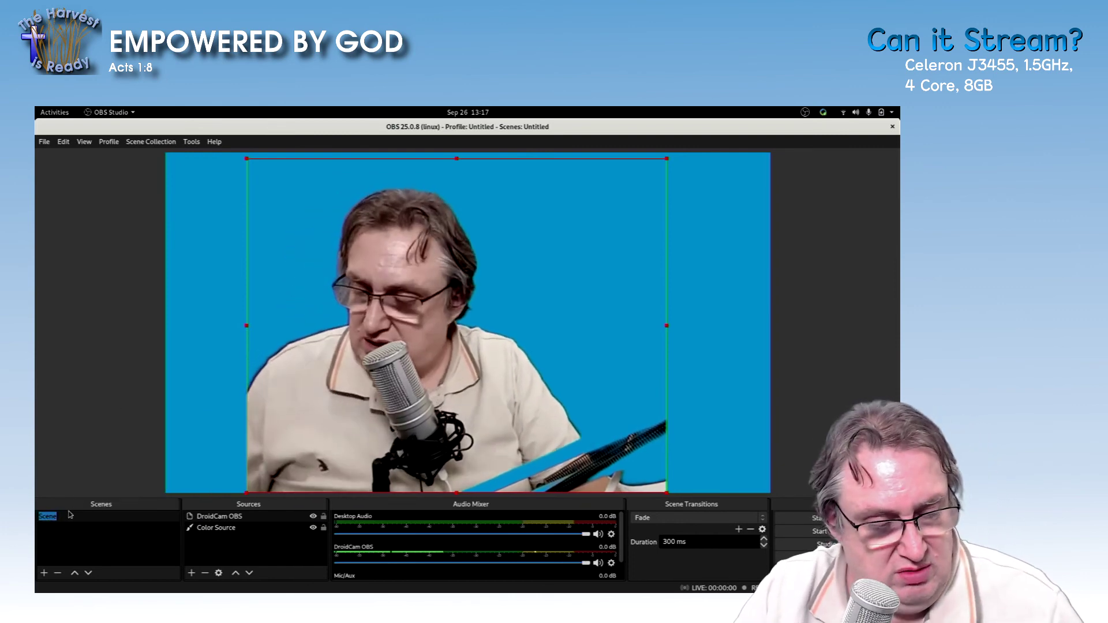
type("FullCa")
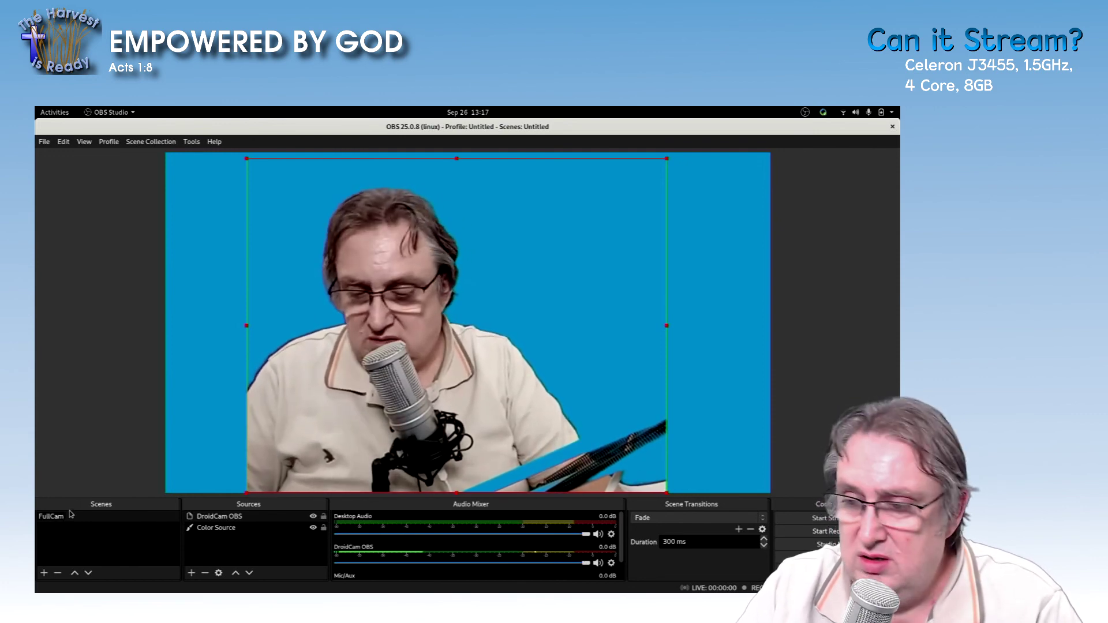
type("m")
key("Return")
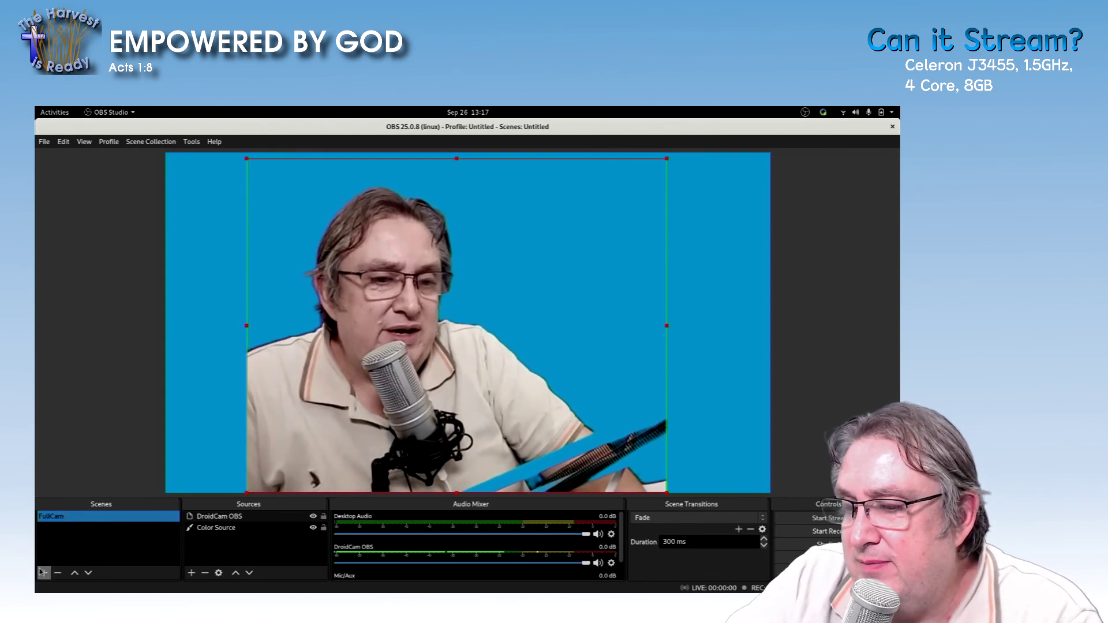
right_click(58, 518)
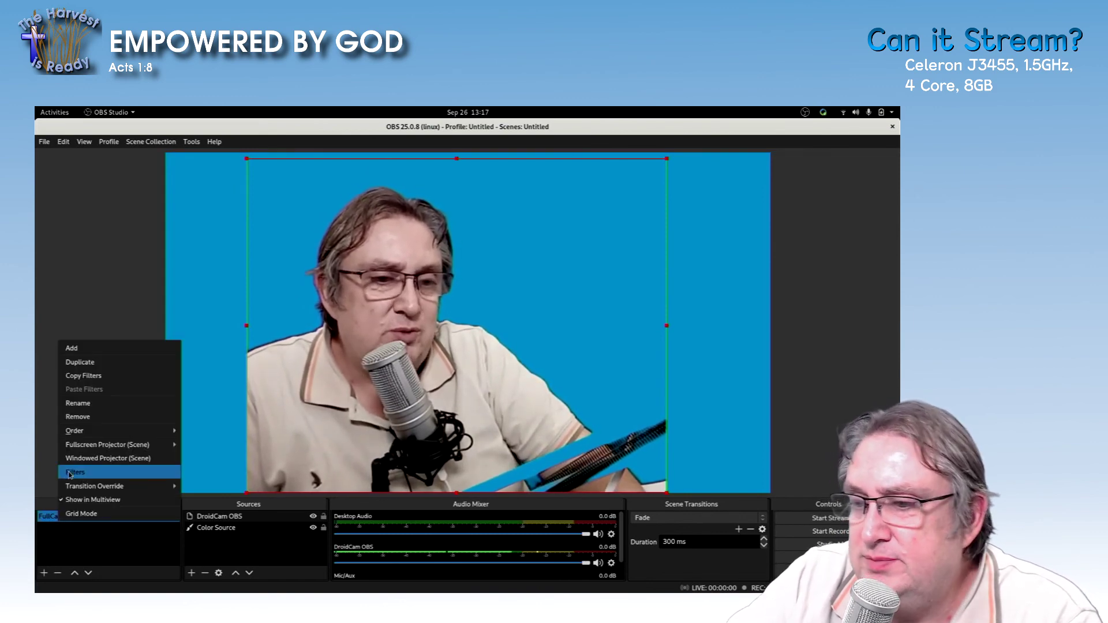
left_click(80, 361)
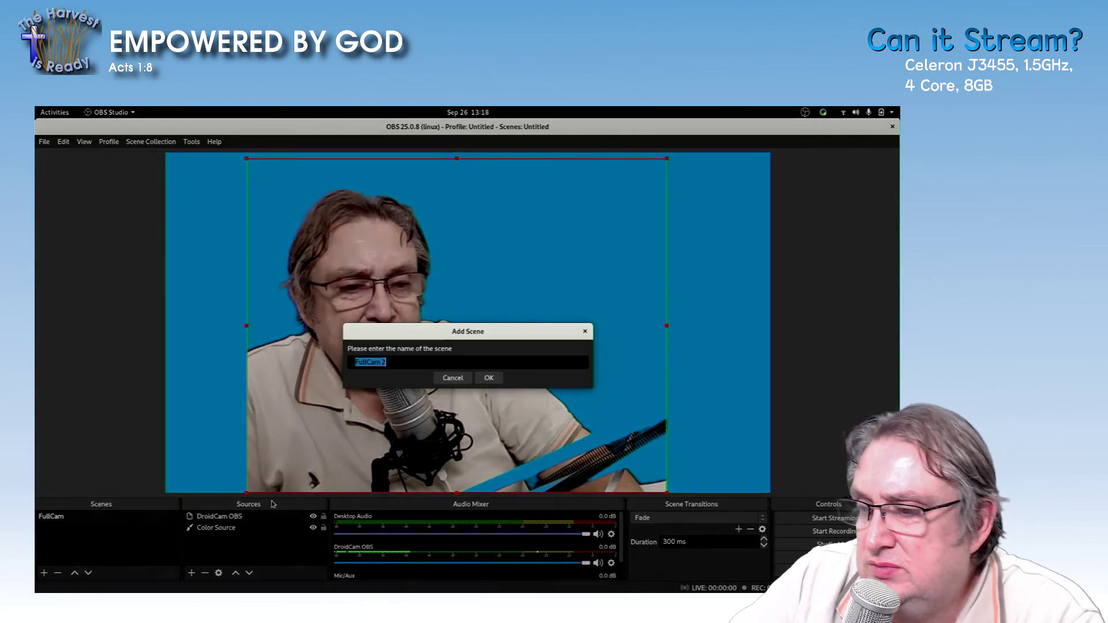
left_click(488, 379)
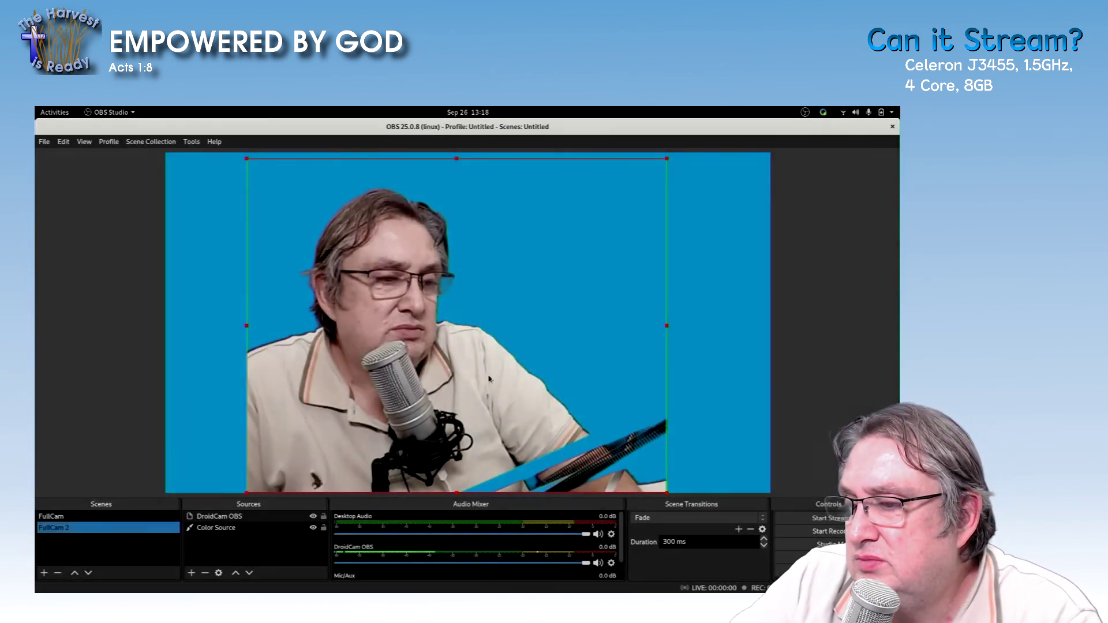
Step: Rename the FullCam 2 copy to 'FullCam lower thirds'
right_click(58, 527)
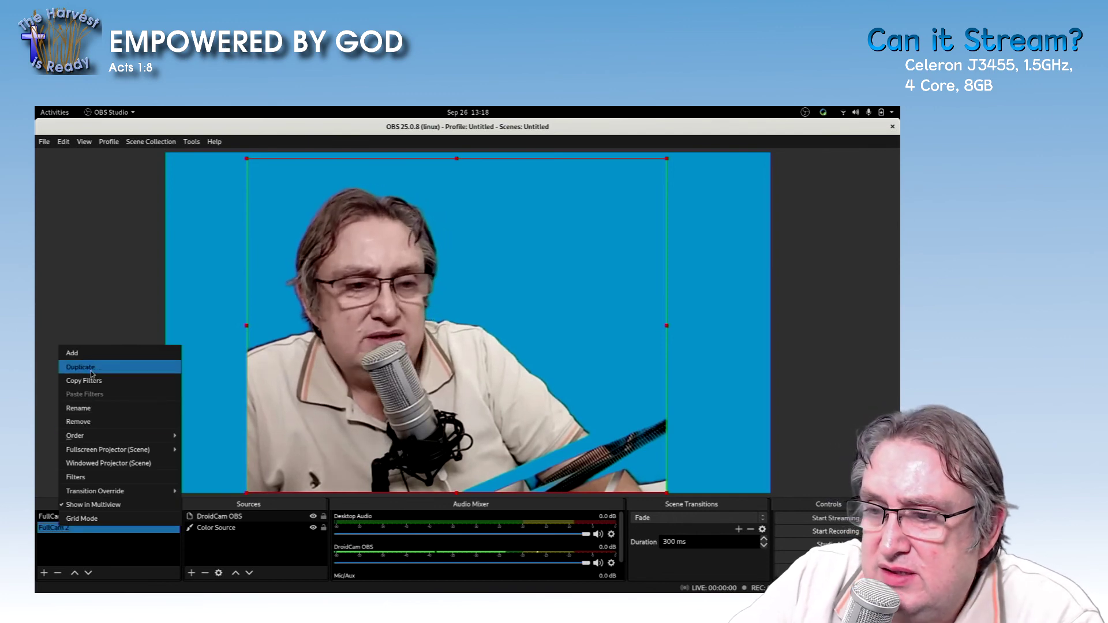
left_click(92, 408)
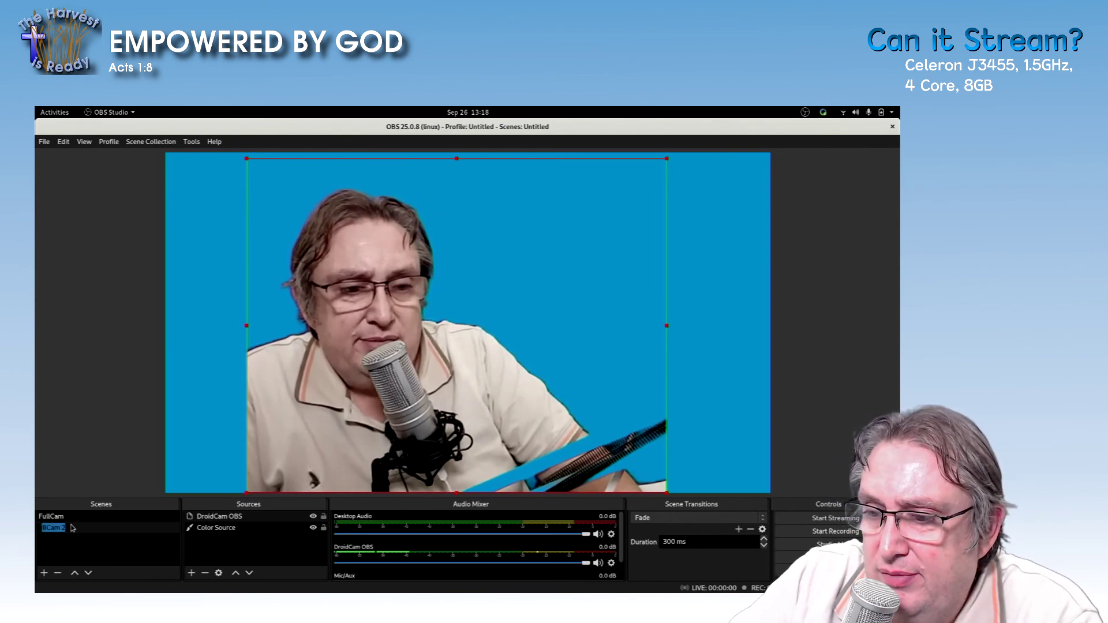
key("Return")
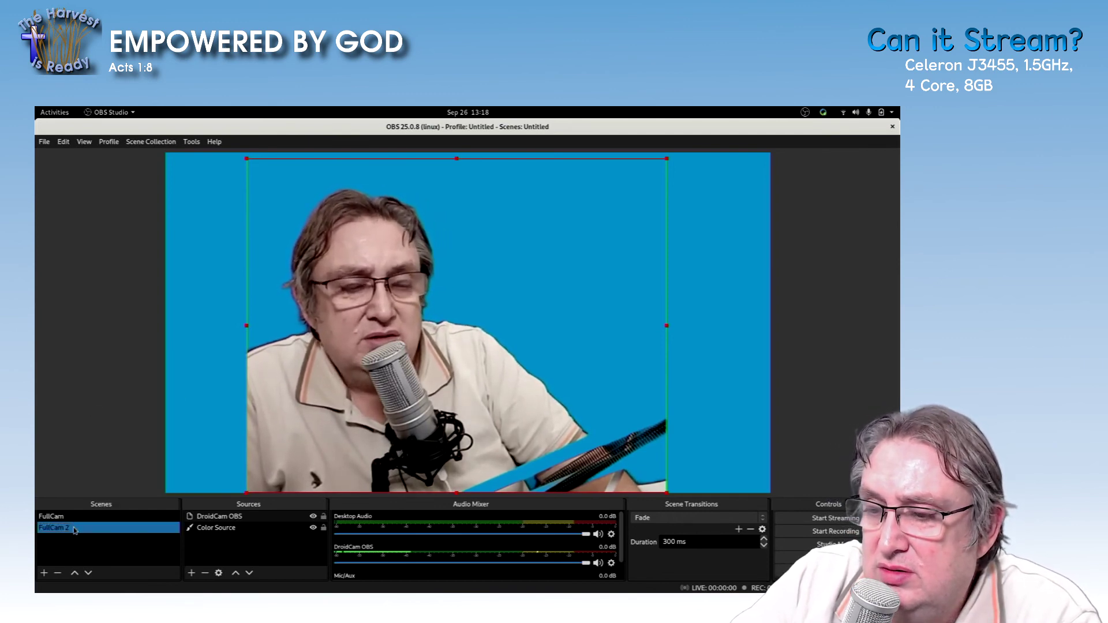
right_click(75, 528)
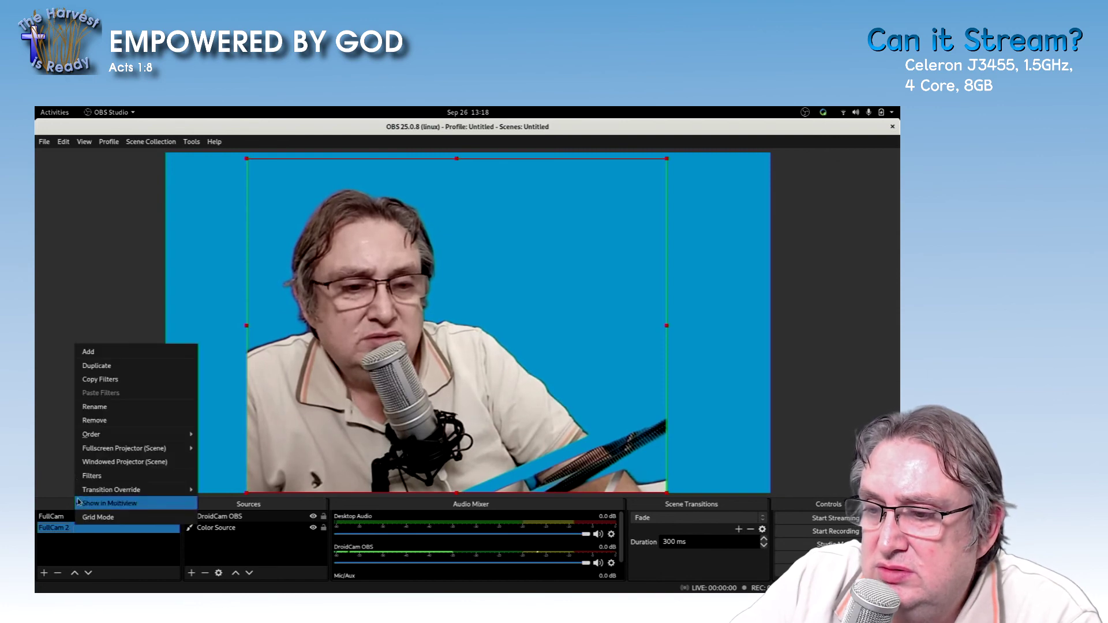
left_click(99, 409)
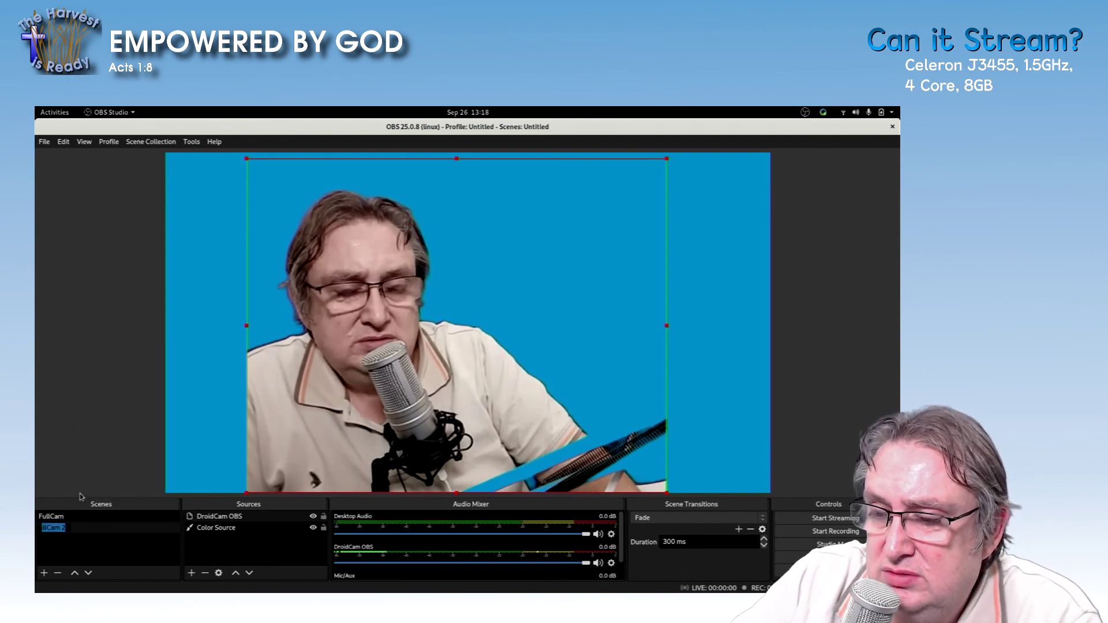
key("End")
key("BackSpace")
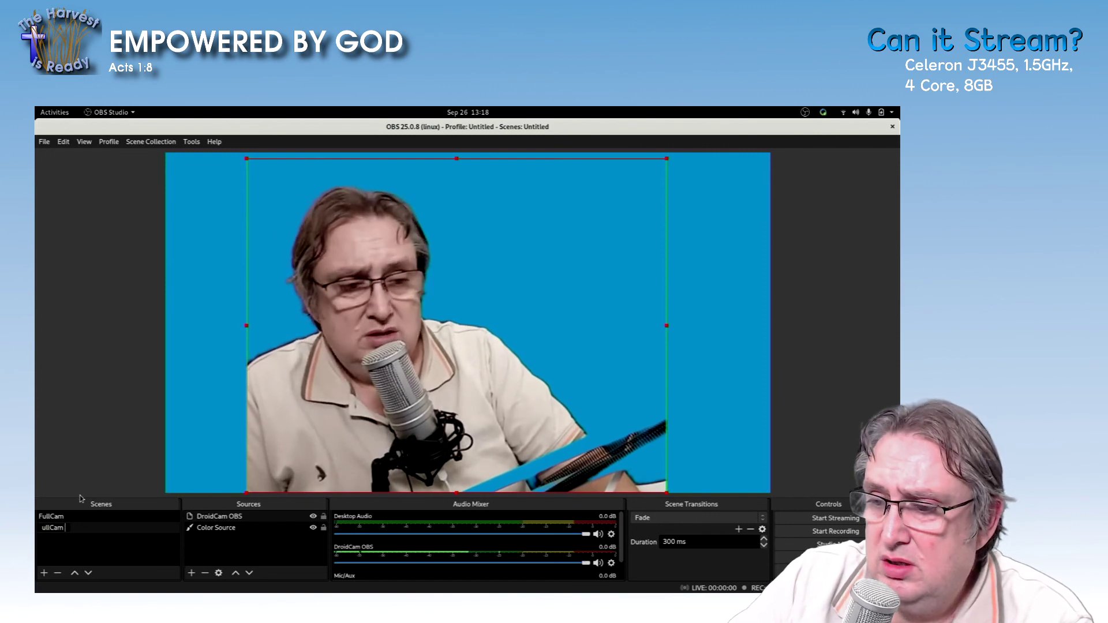
type("lower thirds")
key("Return")
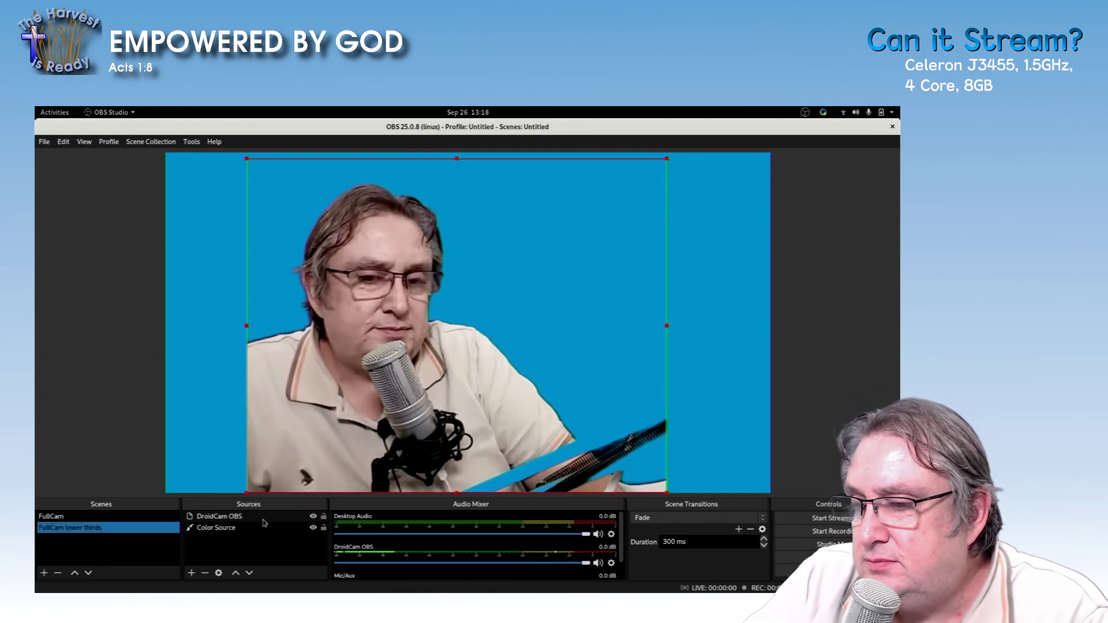
Step: Add a Linux Browser source named 'OpenLP -Lower' to the FullCam lower thirds scene
left_click(191, 573)
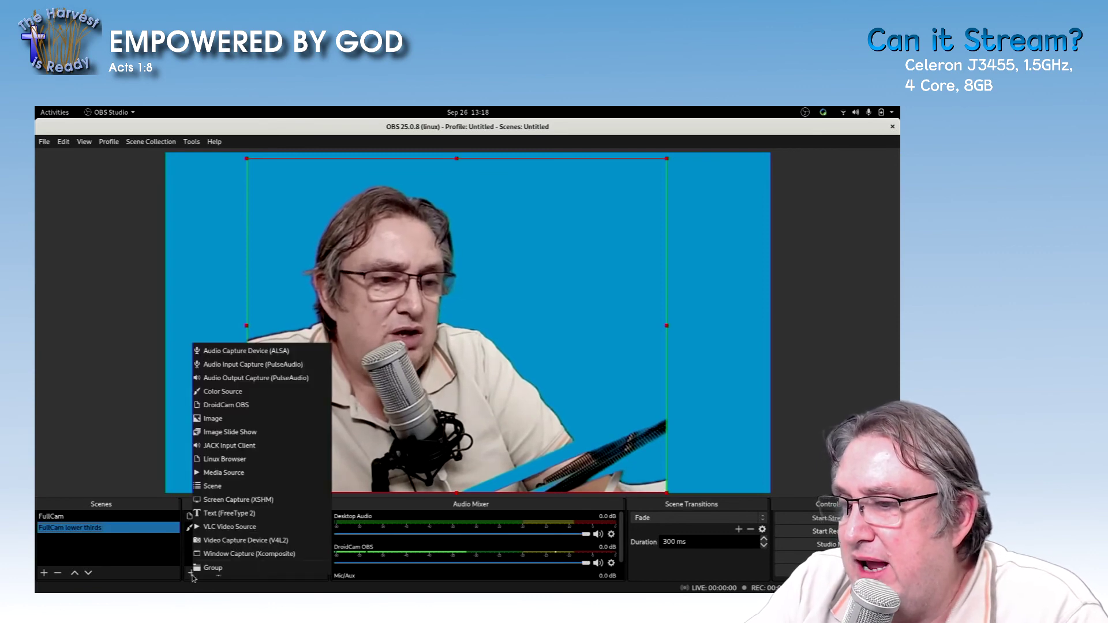
left_click(239, 460)
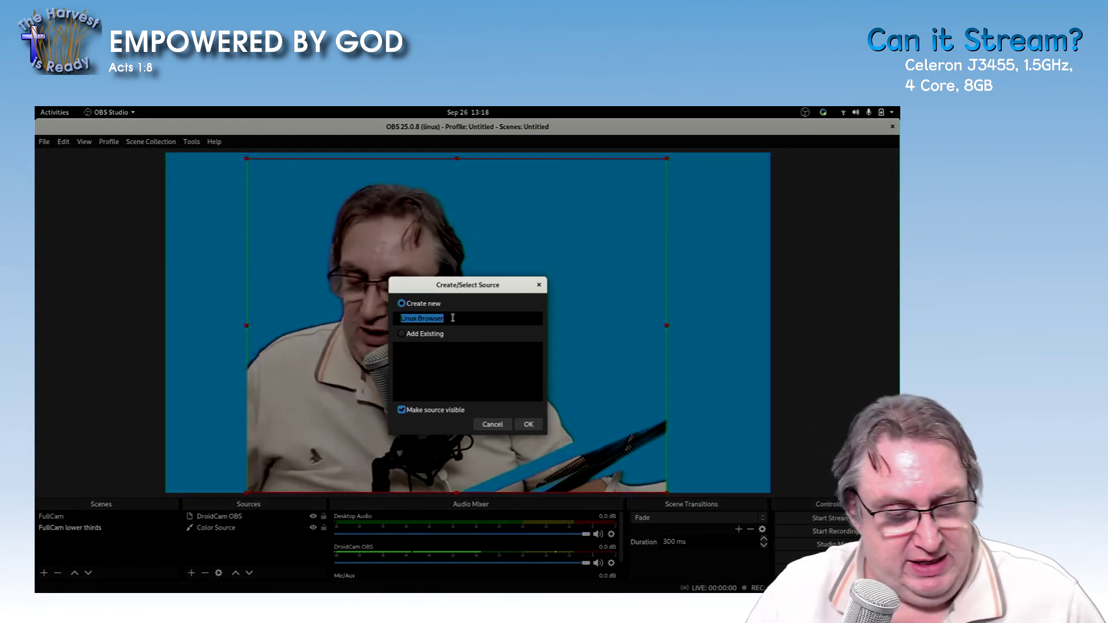
type("OpenLP -Lowe")
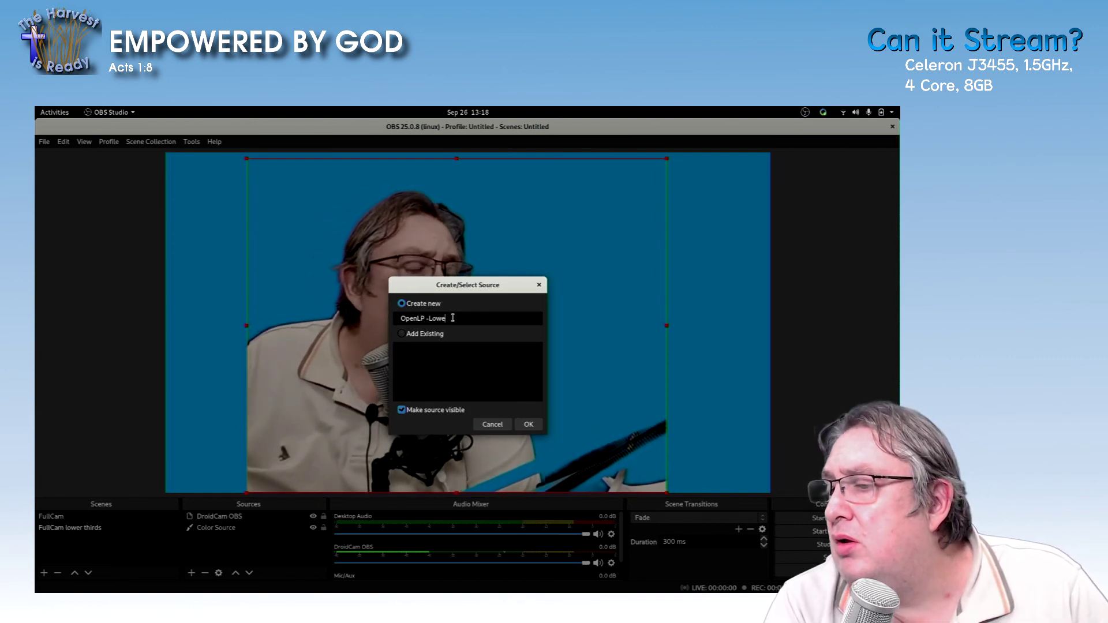
type("r")
key("Return")
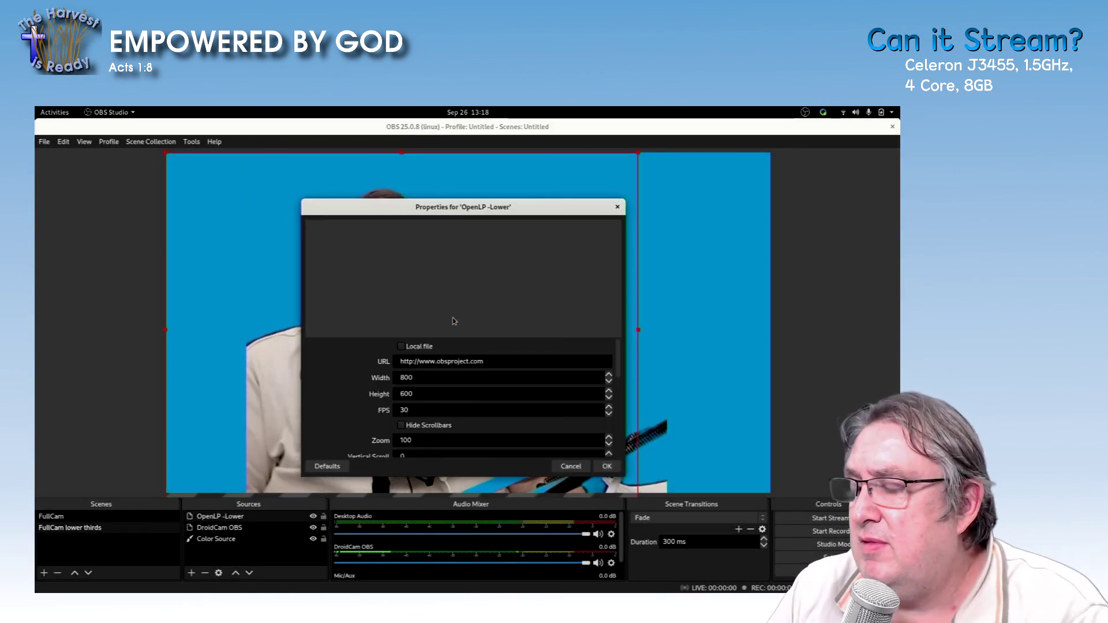
Step: Replace the browser source URL with the pasted OpenLP address ending in /stage/LowerThird
double_click(455, 362)
triple_click(456, 361)
right_click(455, 361)
left_click(484, 425)
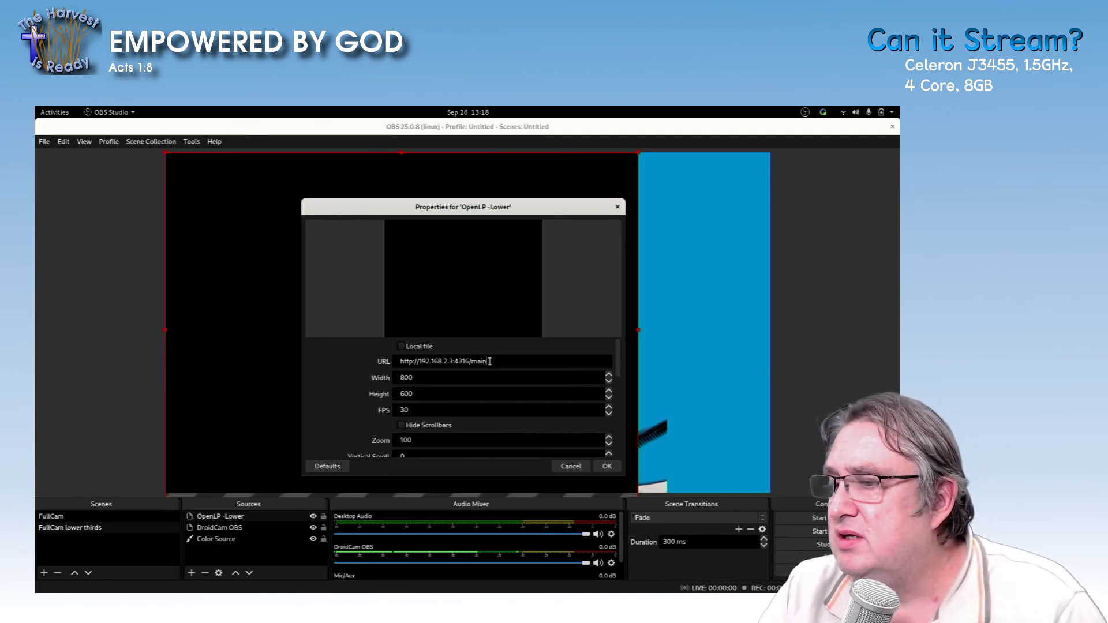
key("BackSpace")
key("BackSpace")
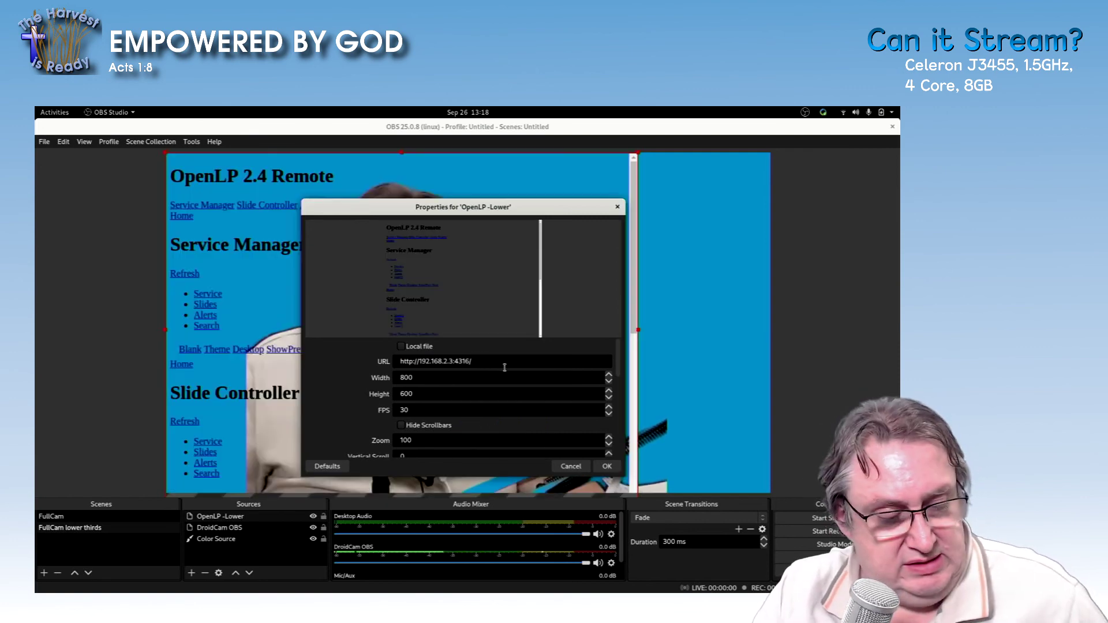
type("stage")
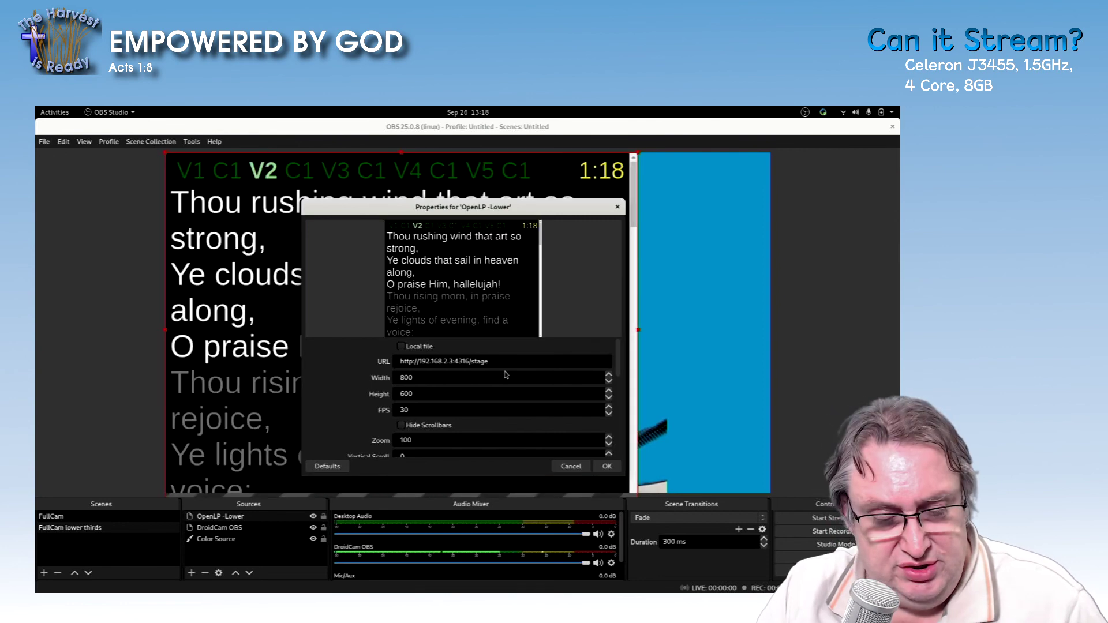
type("/")
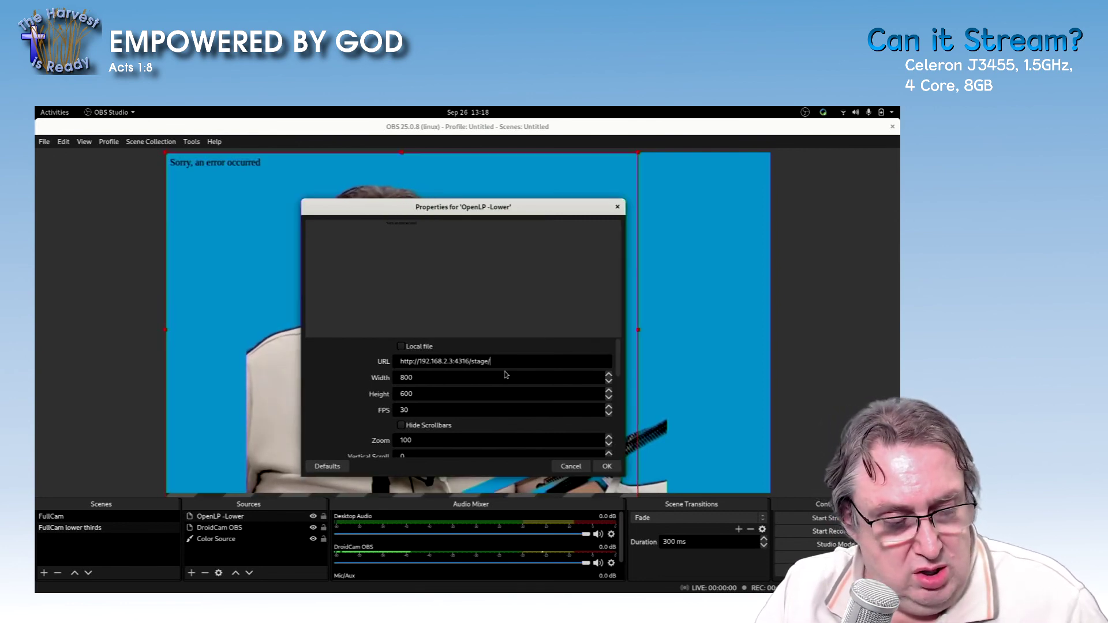
type("Lowe")
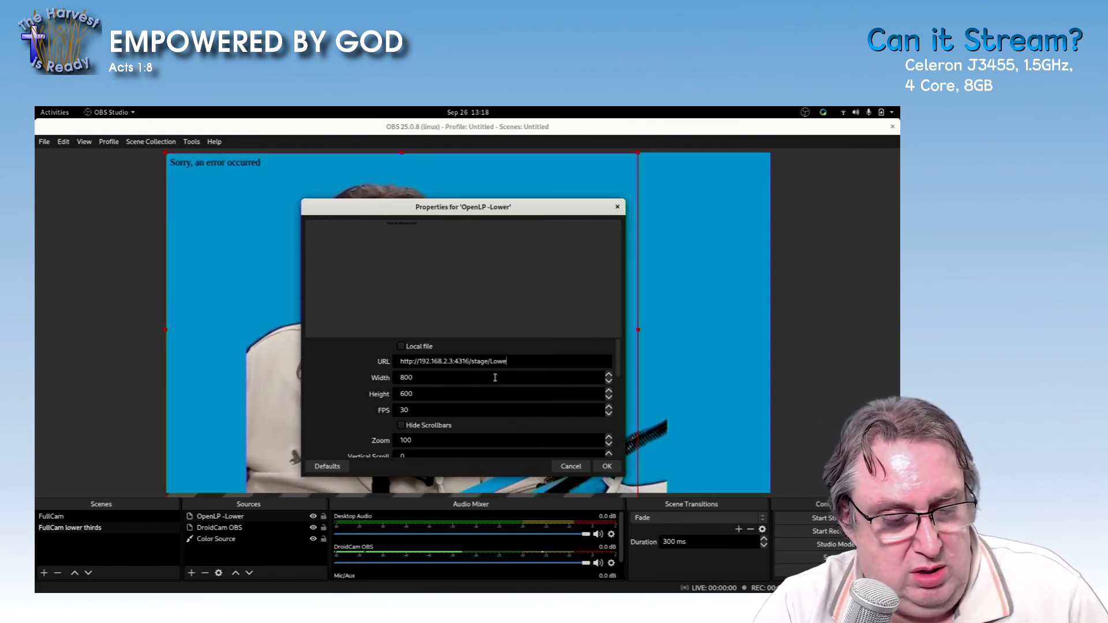
type("rThird")
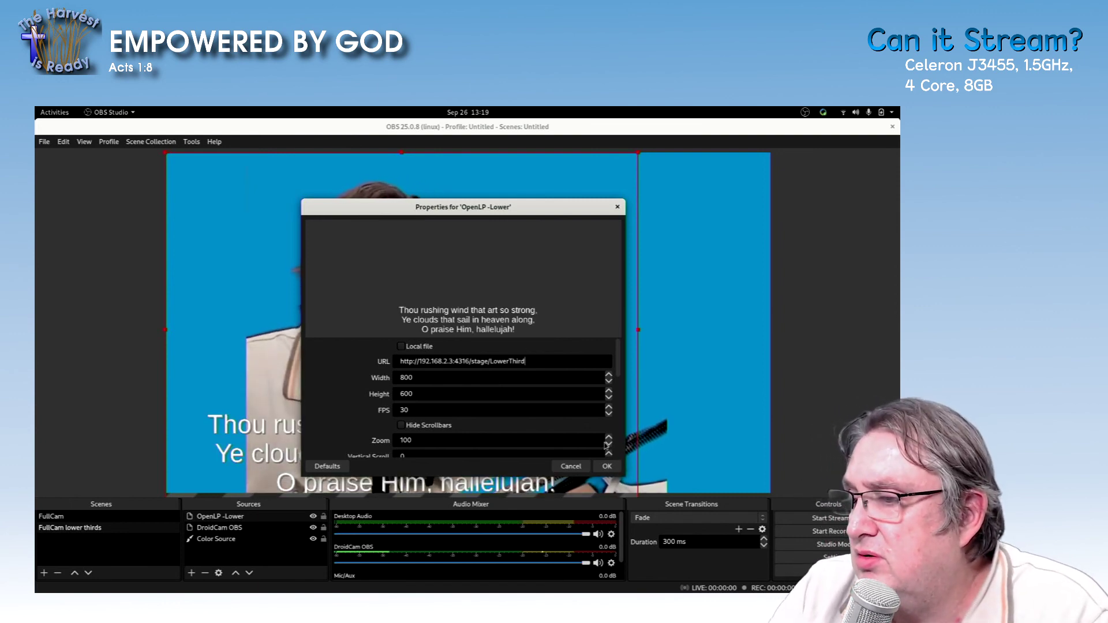
Step: Select the width value 800, then switch between open applications back to OBS
double_click(434, 375)
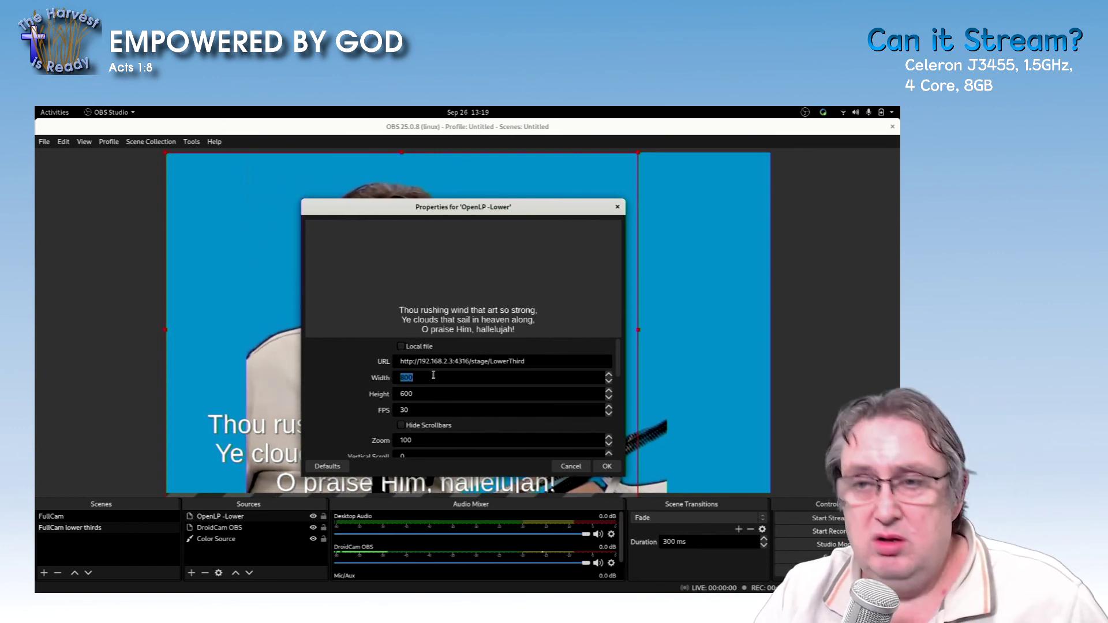
key("alt+Tab")
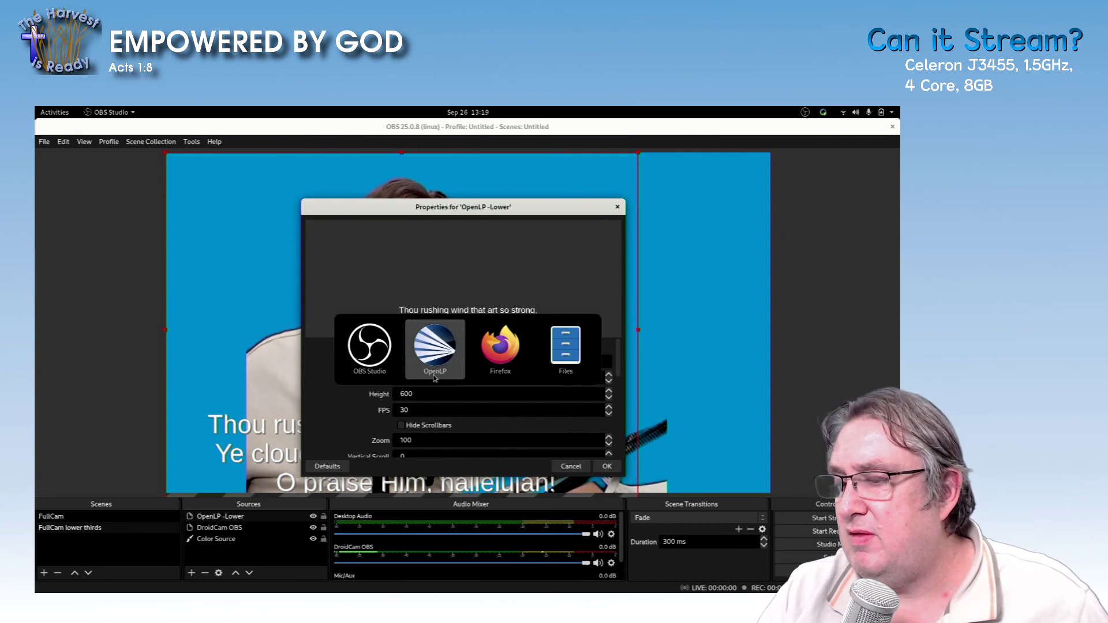
key("alt+Tab")
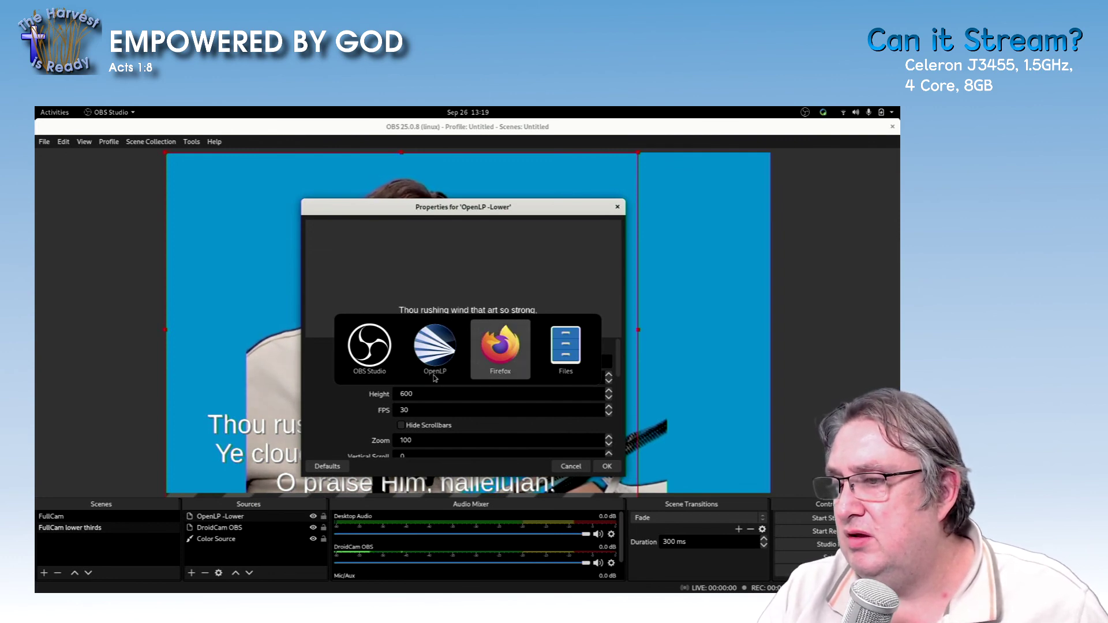
key("alt+Tab")
key("alt+Tab")
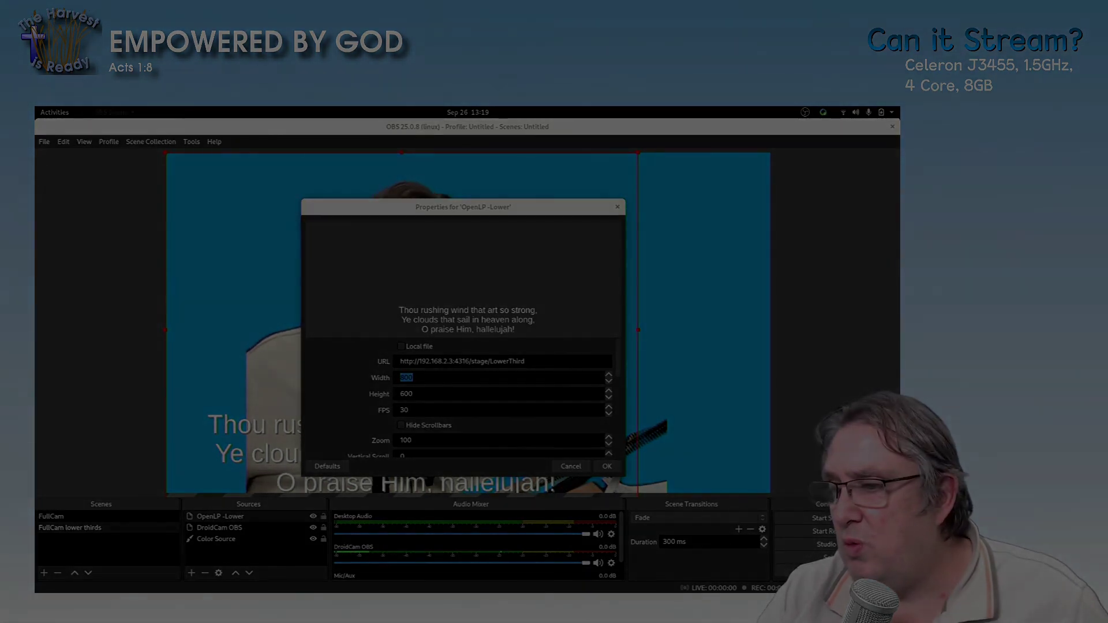
Step: Change the OpenLP -Lower width from 800 to 1024 and height from 600 to 576
key("alt+Tab")
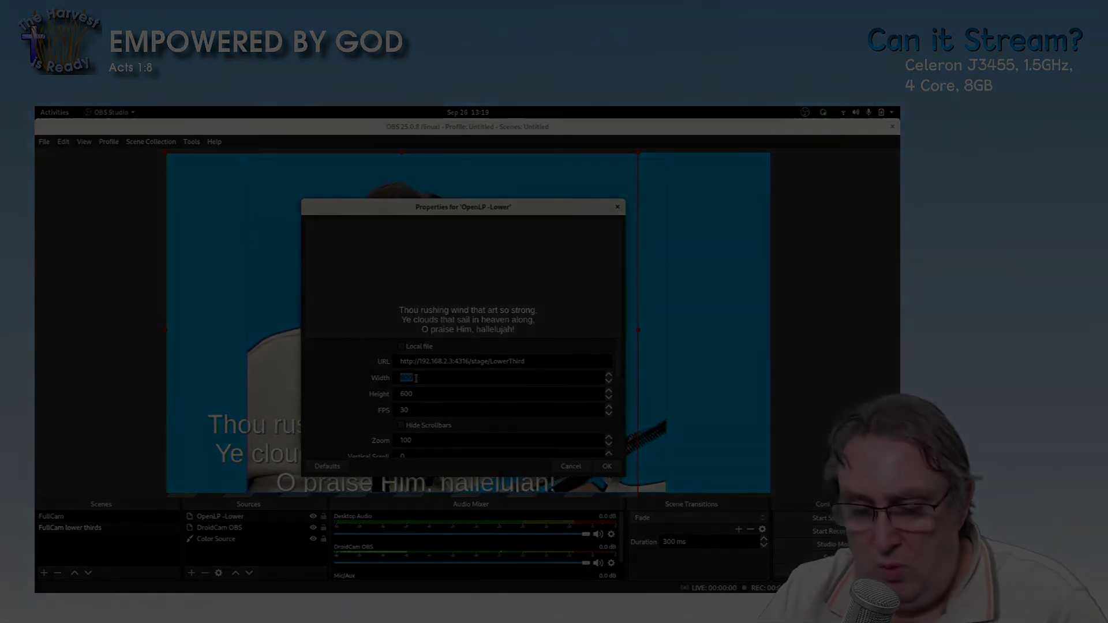
type("1024")
double_click(423, 392)
type("5")
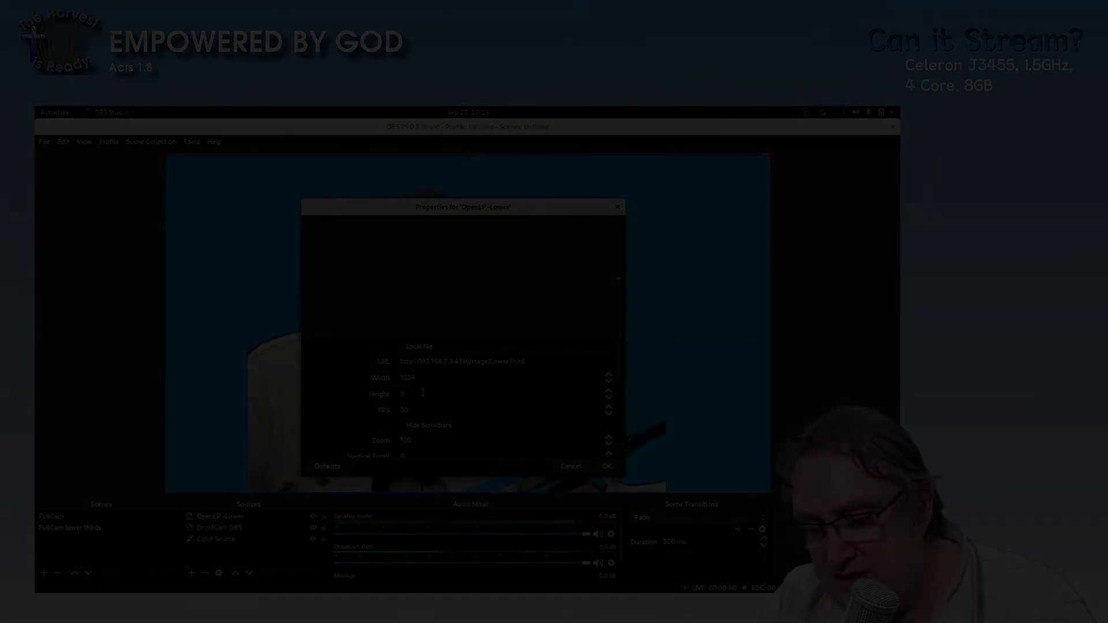